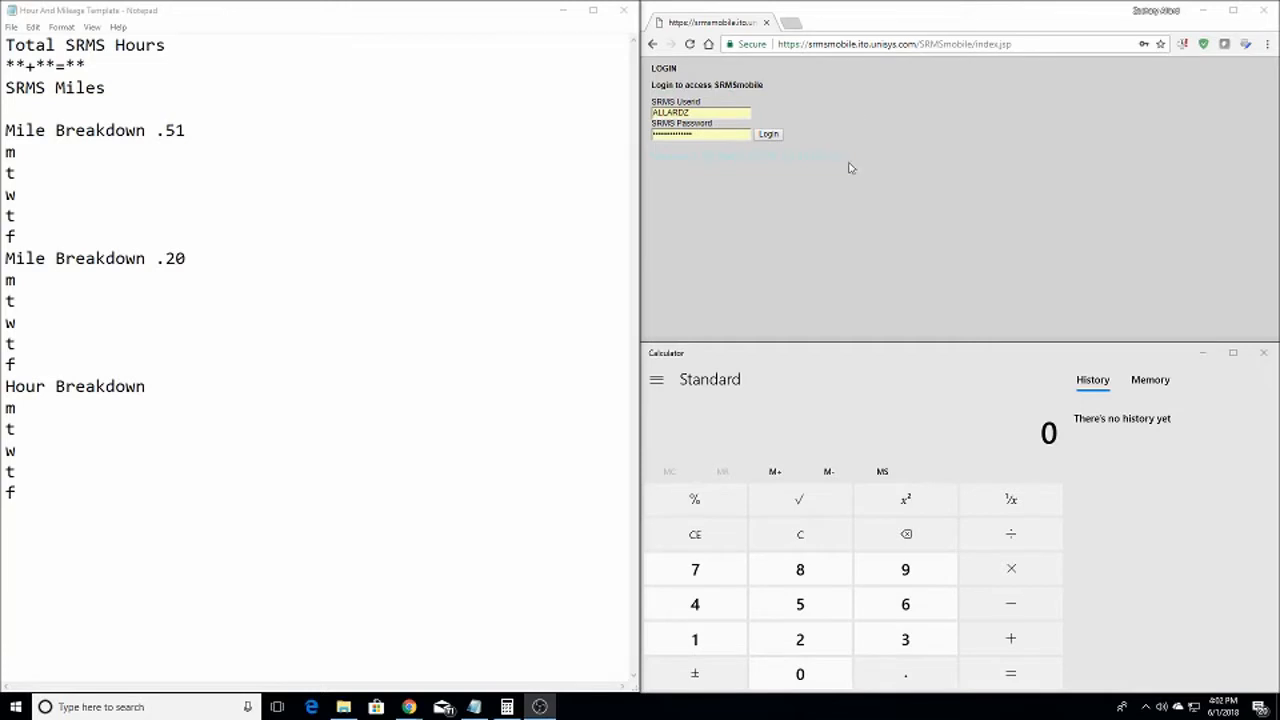
Log in to SRMS Mobile and load the TOTL Distance / Time Totals (D=316, T=15.2, A=13.5)
left_click(768, 136)
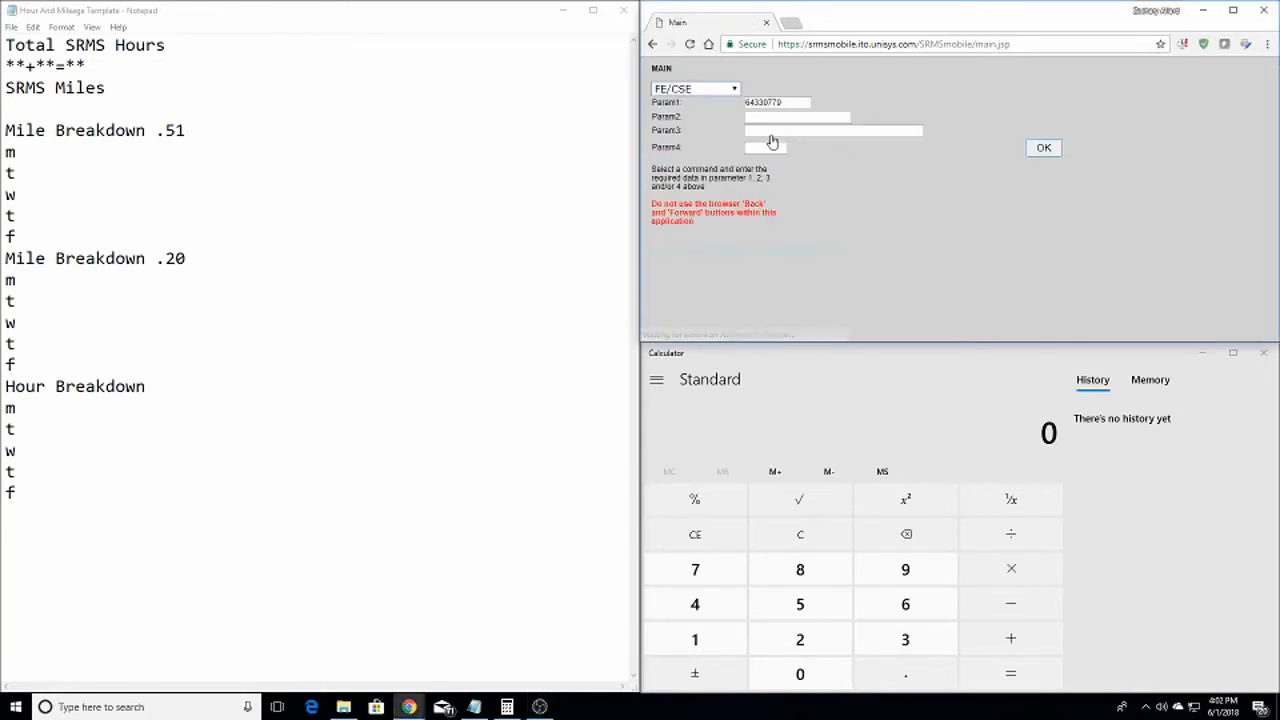
left_click(694, 92)
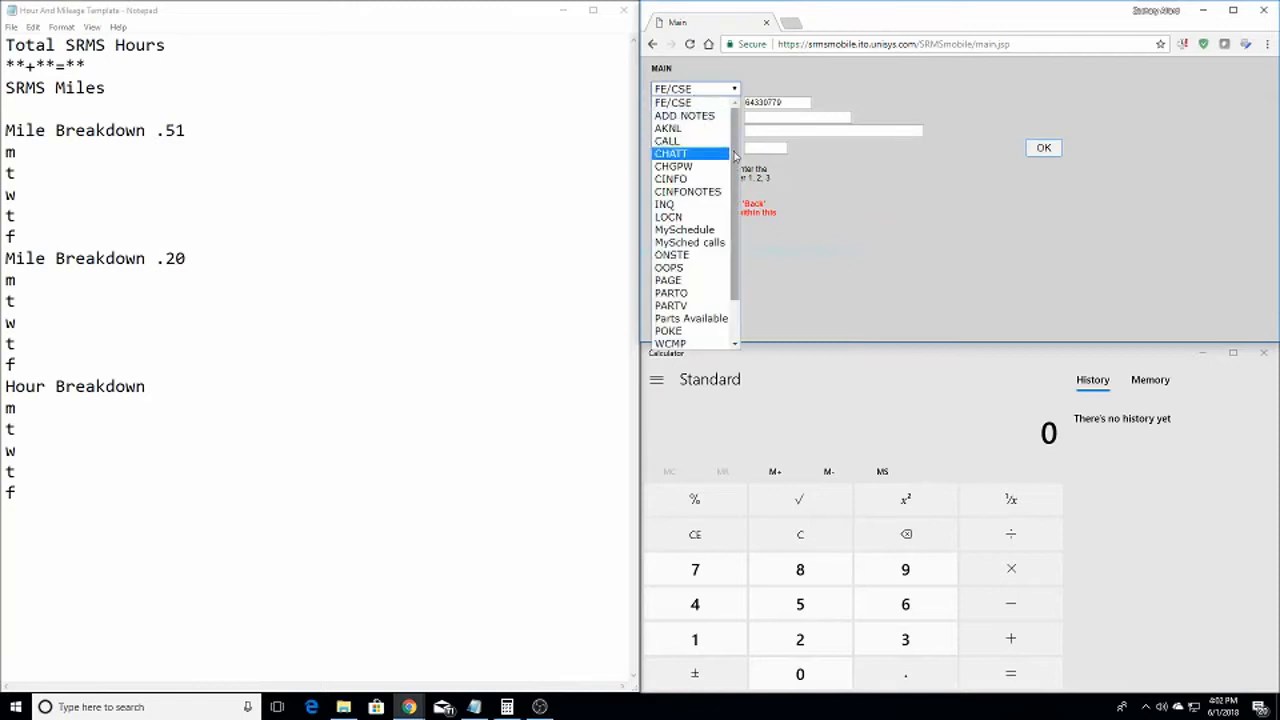
scroll(712, 155, "down", 2)
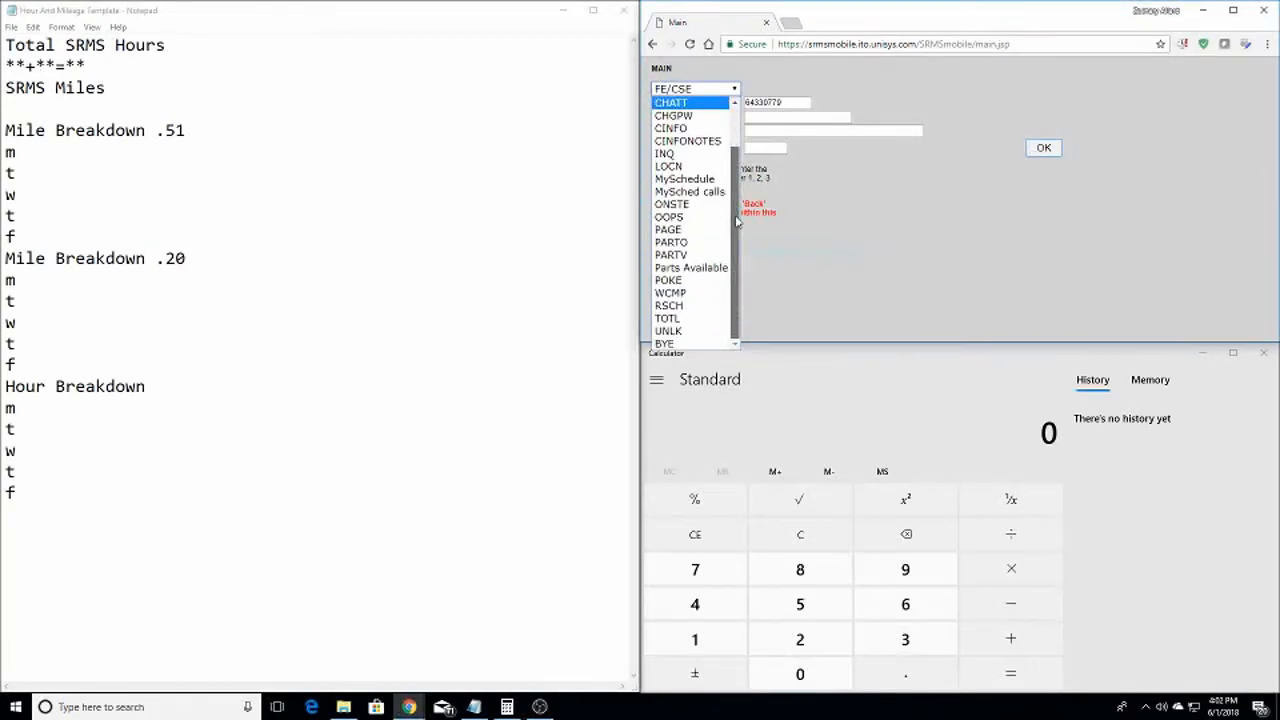
left_click(710, 320)
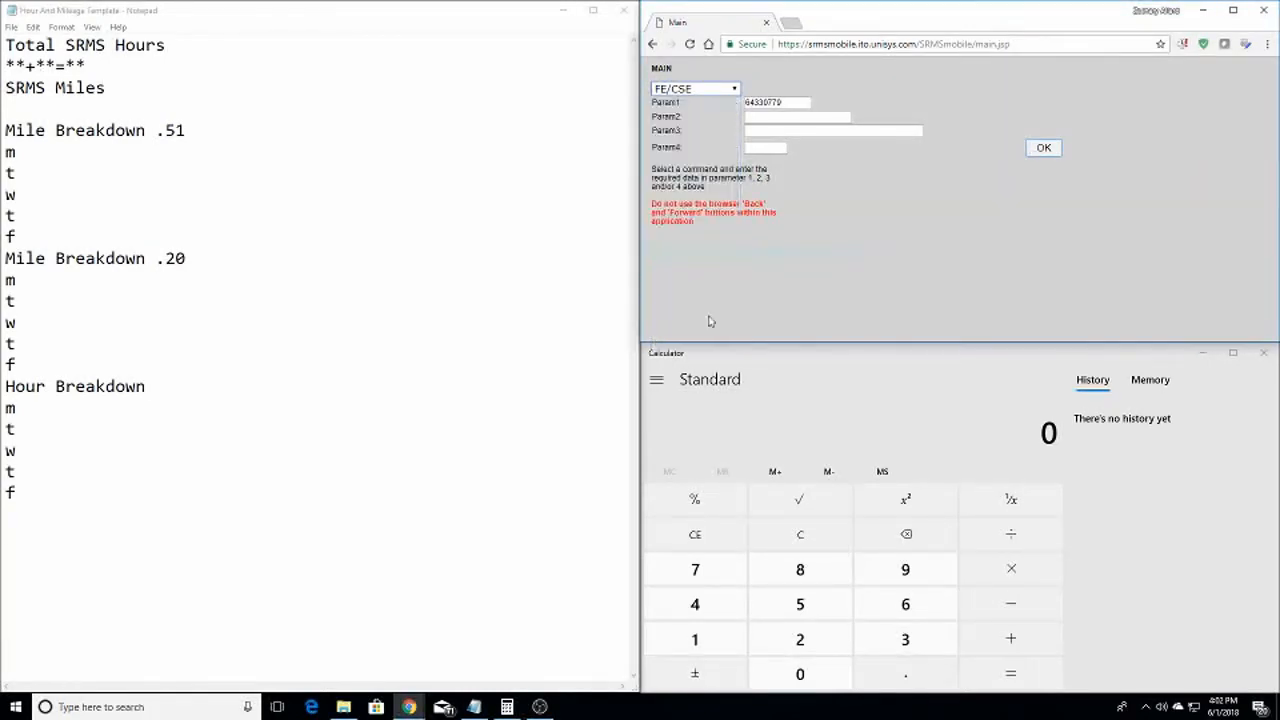
left_click(1043, 150)
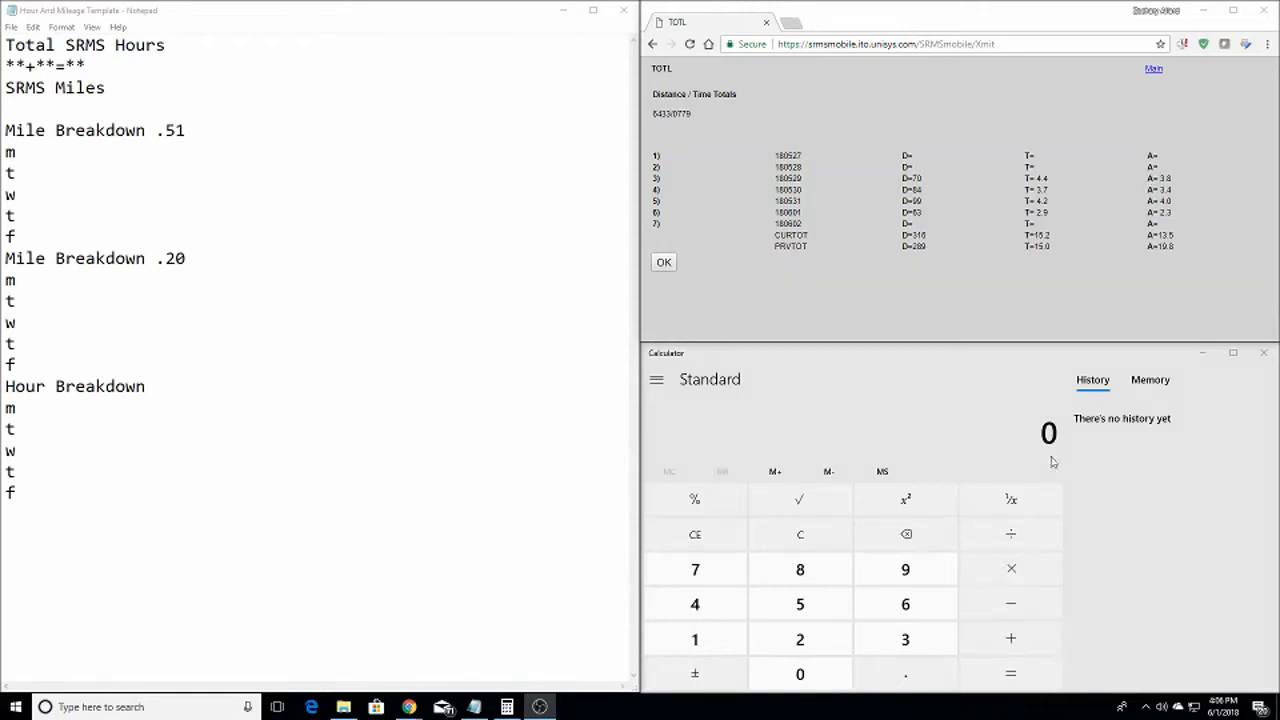
Add the first day's hours in Calculator: 4.4 + 3.8 = 8.2
left_click(818, 549)
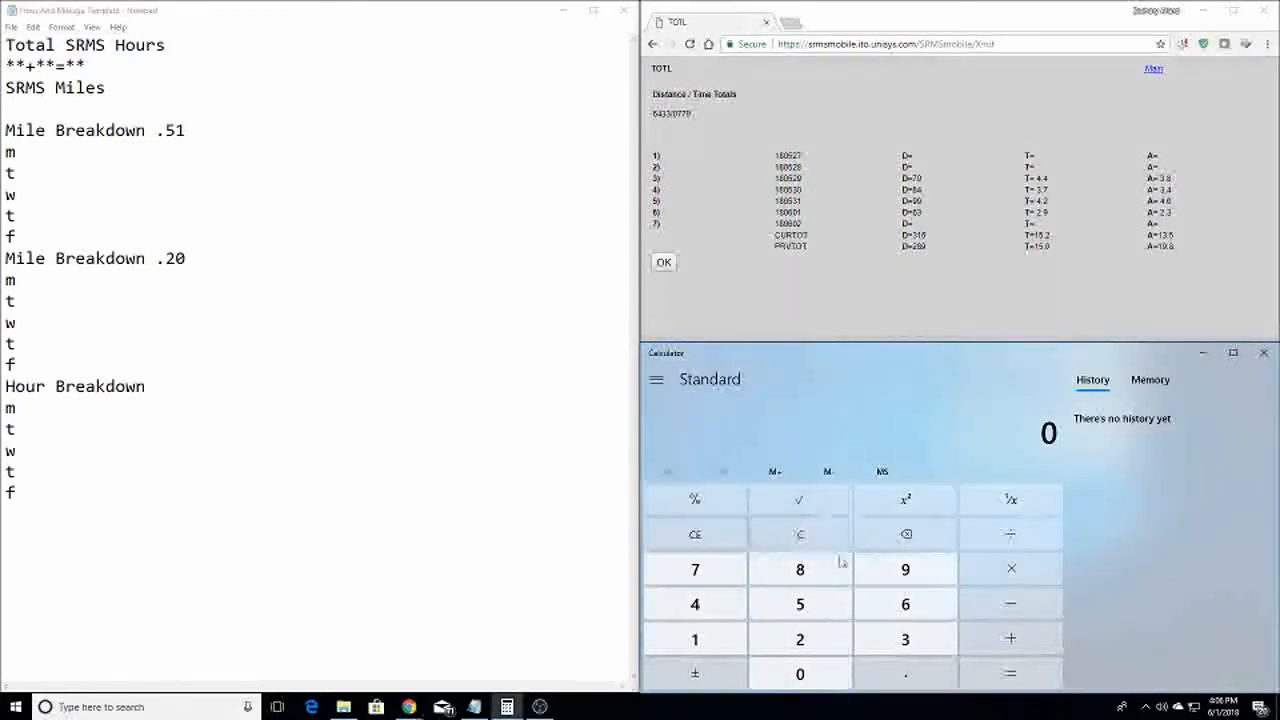
key("4")
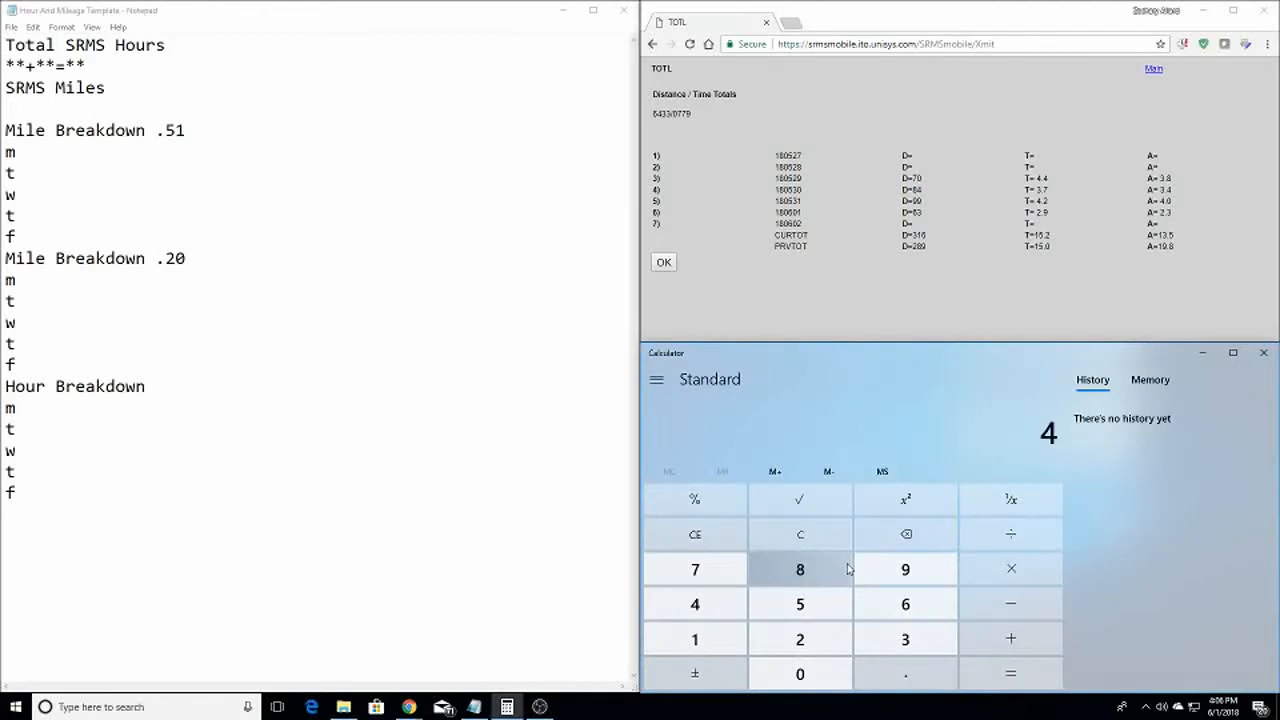
key("period")
key("4")
key("3")
key("period")
key("8")
key("Return")
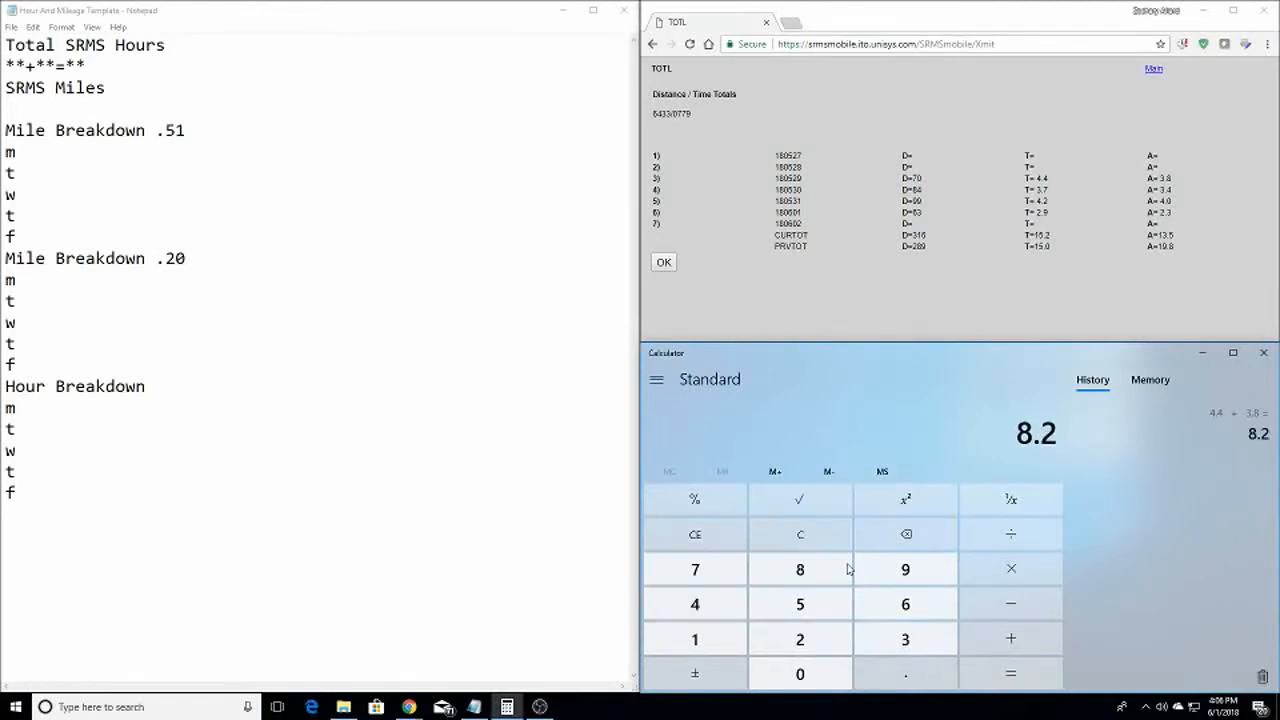
left_click(72, 152)
left_click(46, 284)
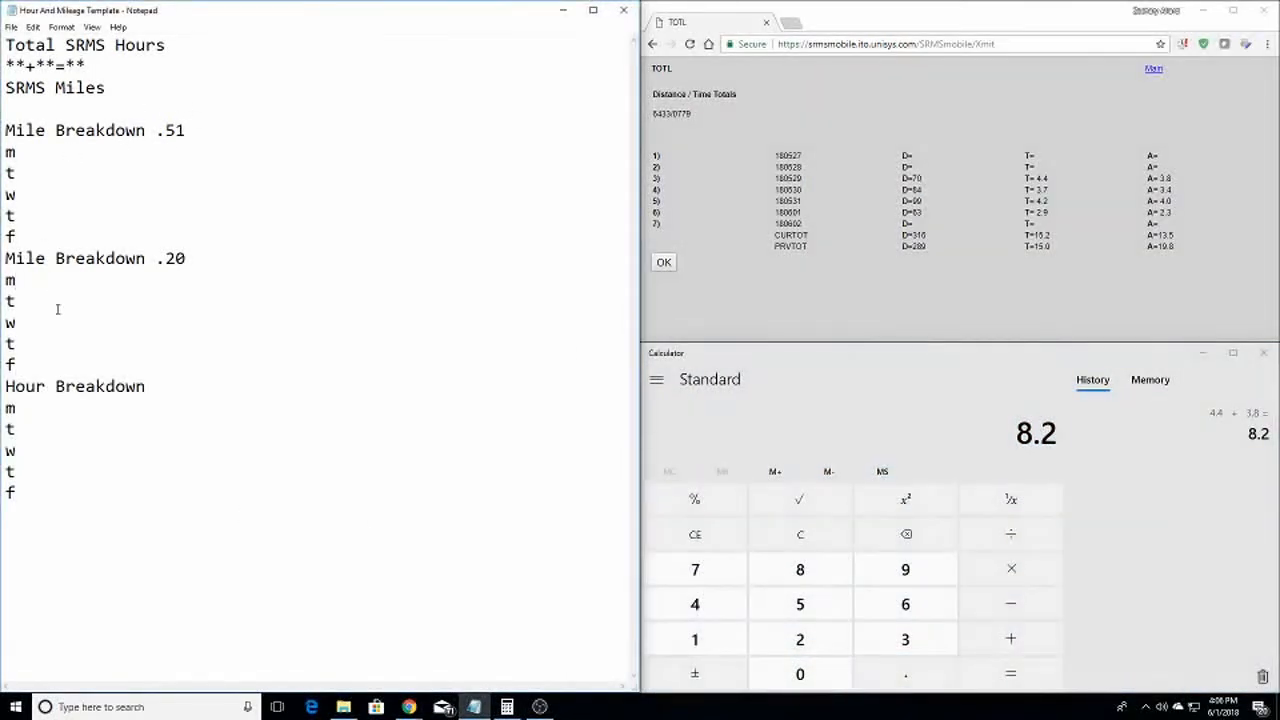
left_click(916, 383)
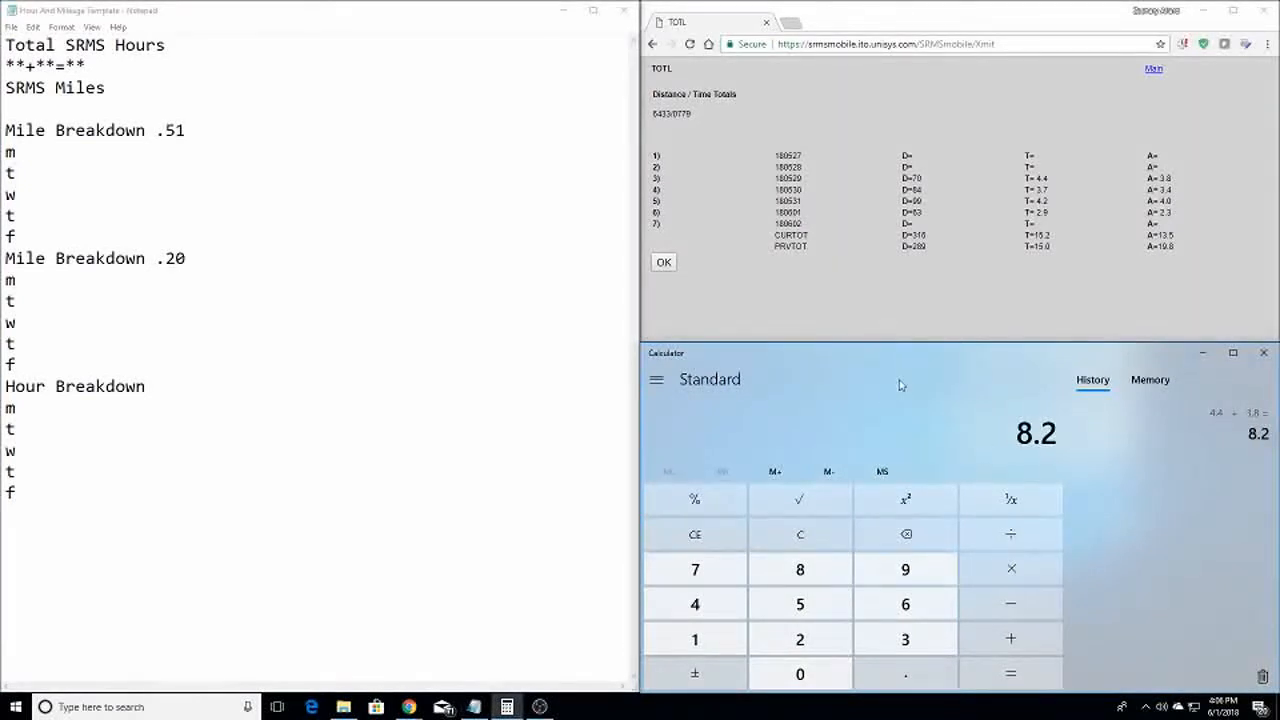
Sum the next two days' hours: 3.7 + 3.4 = 7.1 and 4.2 + 4.0 = 8.2
key("Escape")
type("3.7")
key("plus")
type("3.4")
key("Return")
key("Escape")
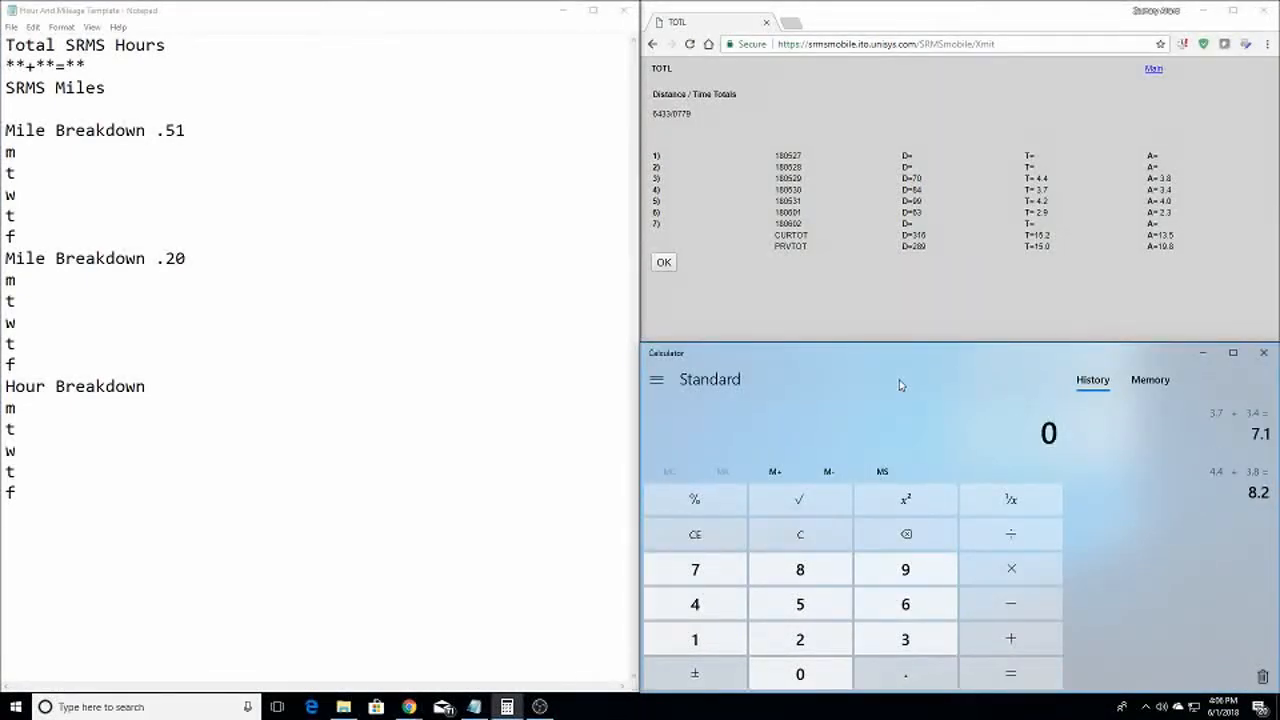
type("4.2 +")
type("4.0")
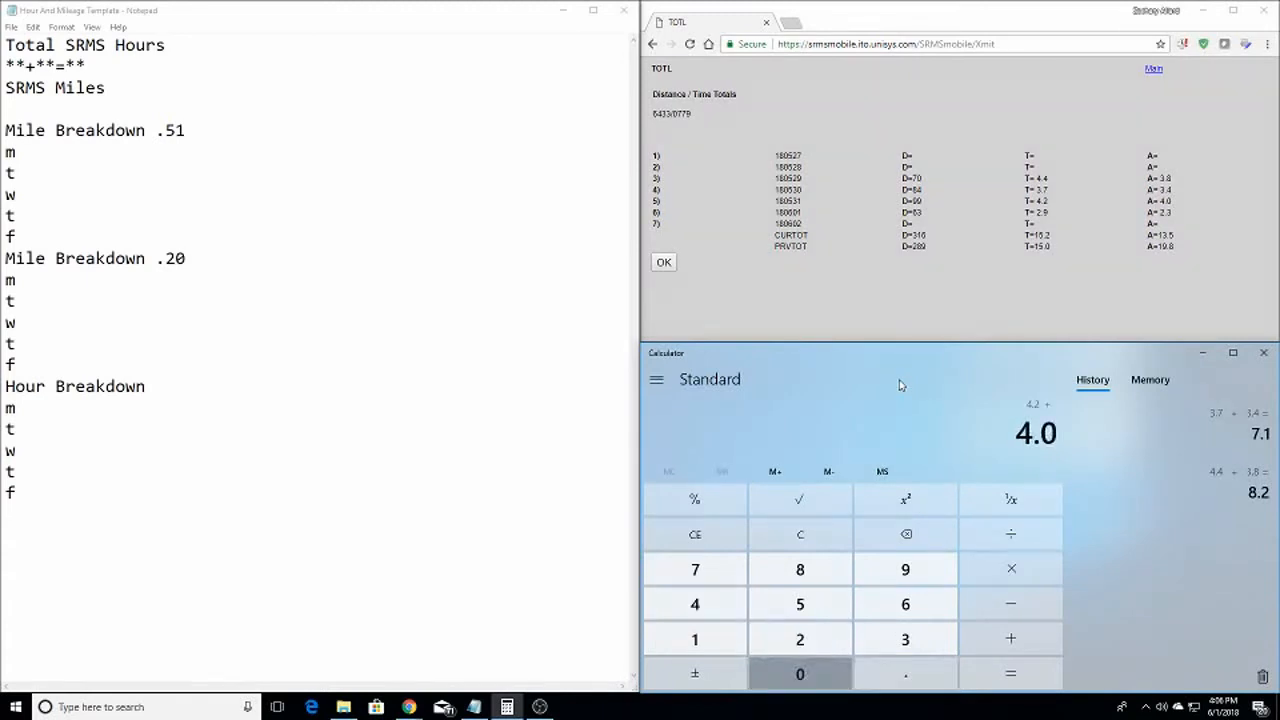
key("Return")
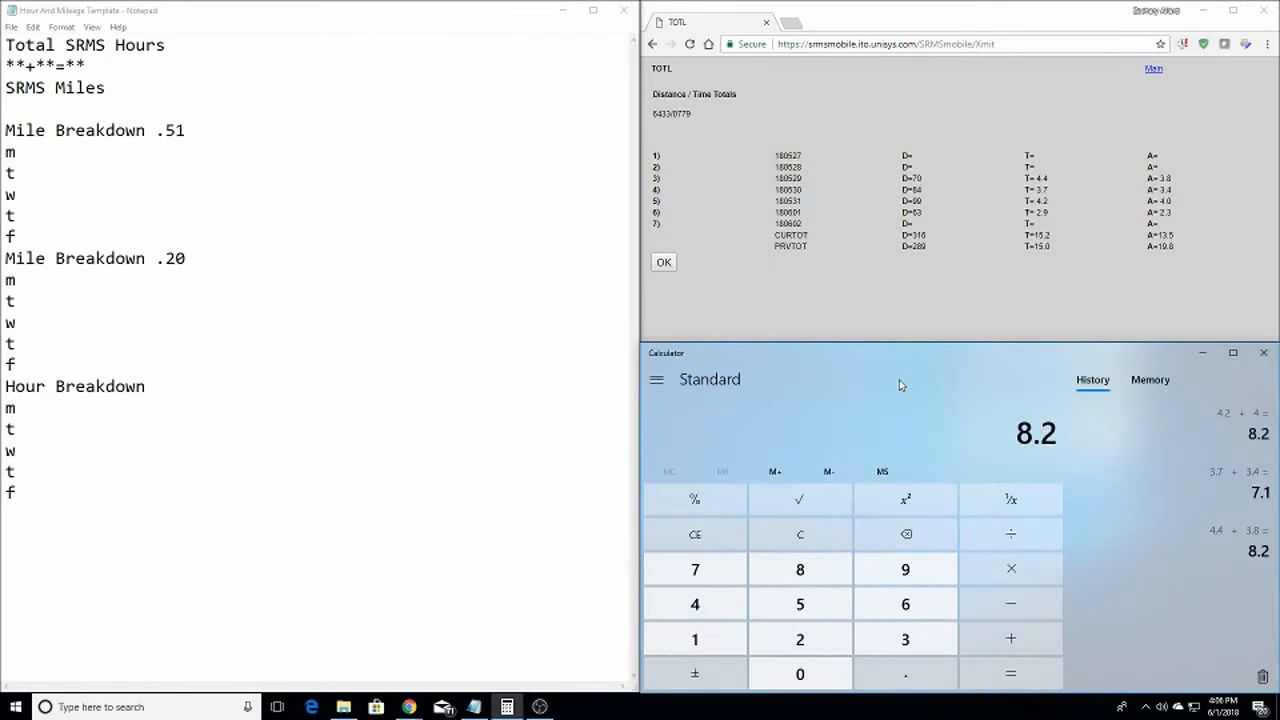
key("Escape")
key("Escape")
Sum the last day's hours, 2.9 + 2.3 = 5.2, and clear the Calculator
key("2")
key("period")
key("9")
key("plus")
key("2")
key("period")
key("3")
key("Return")
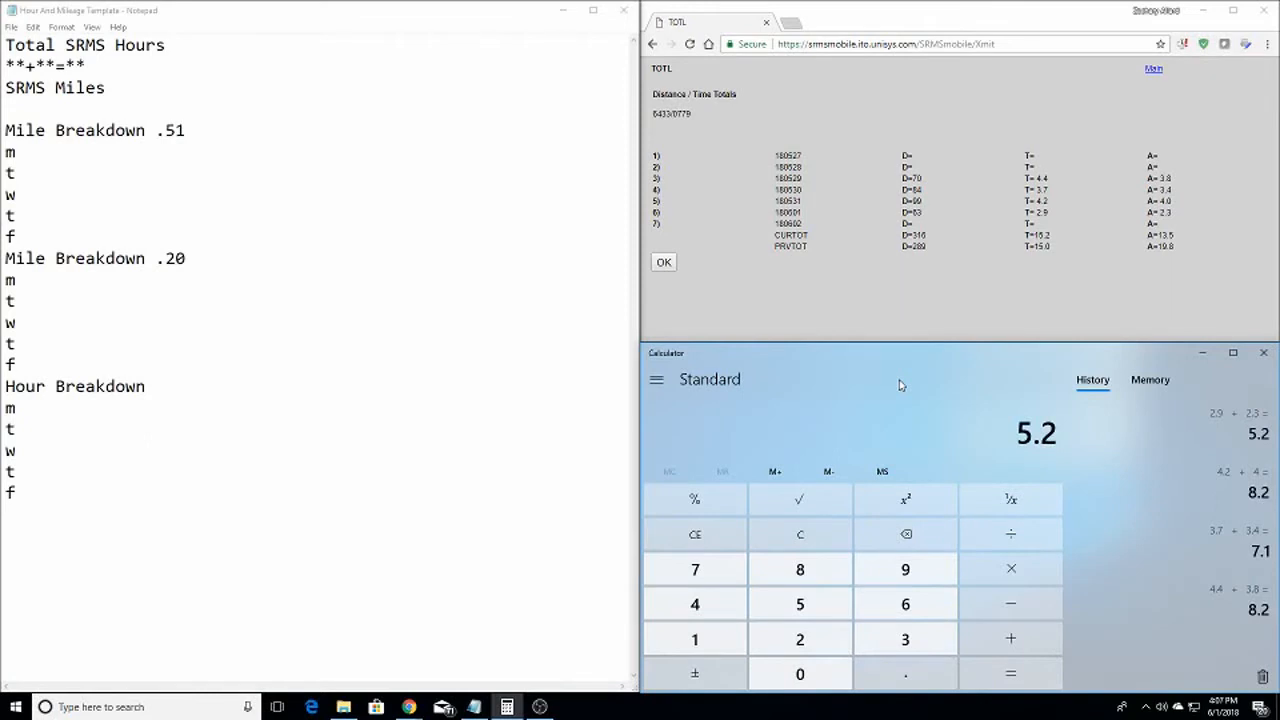
key("Escape")
key("Escape")
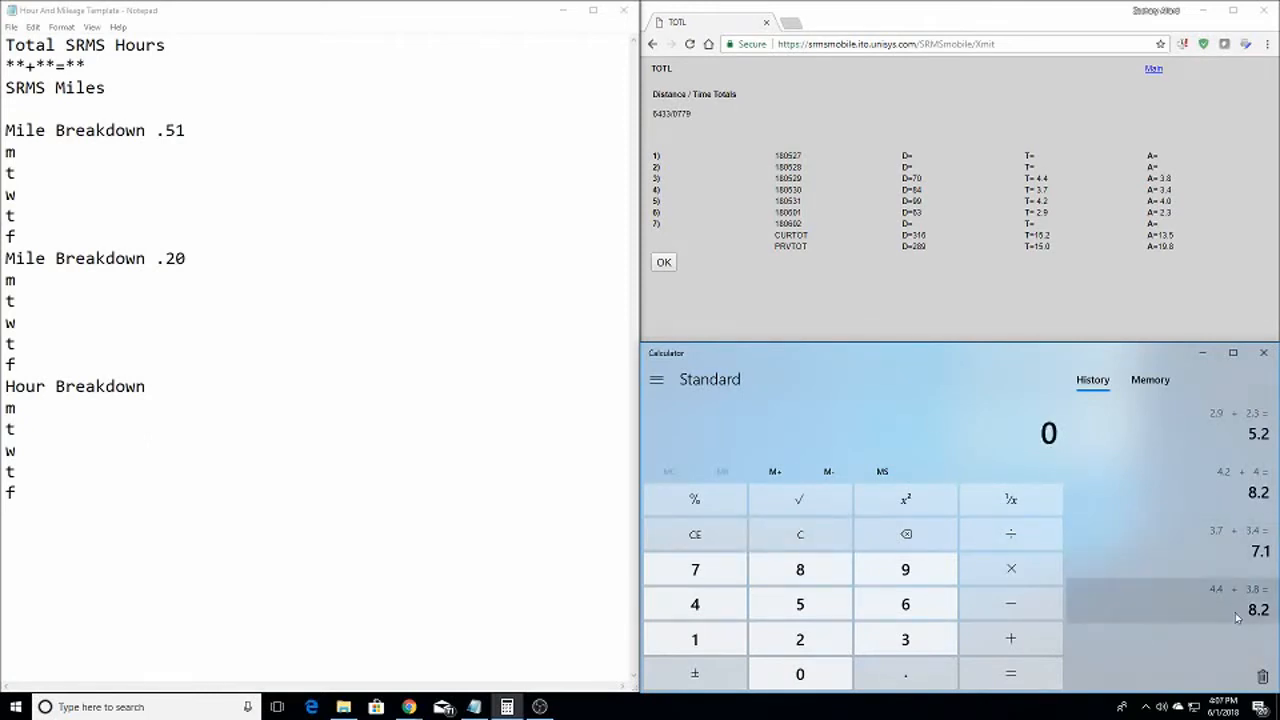
Enter the daily hours t8.2, w7.1, t8.2 and f5.2 under Hour Breakdown
left_click(30, 432)
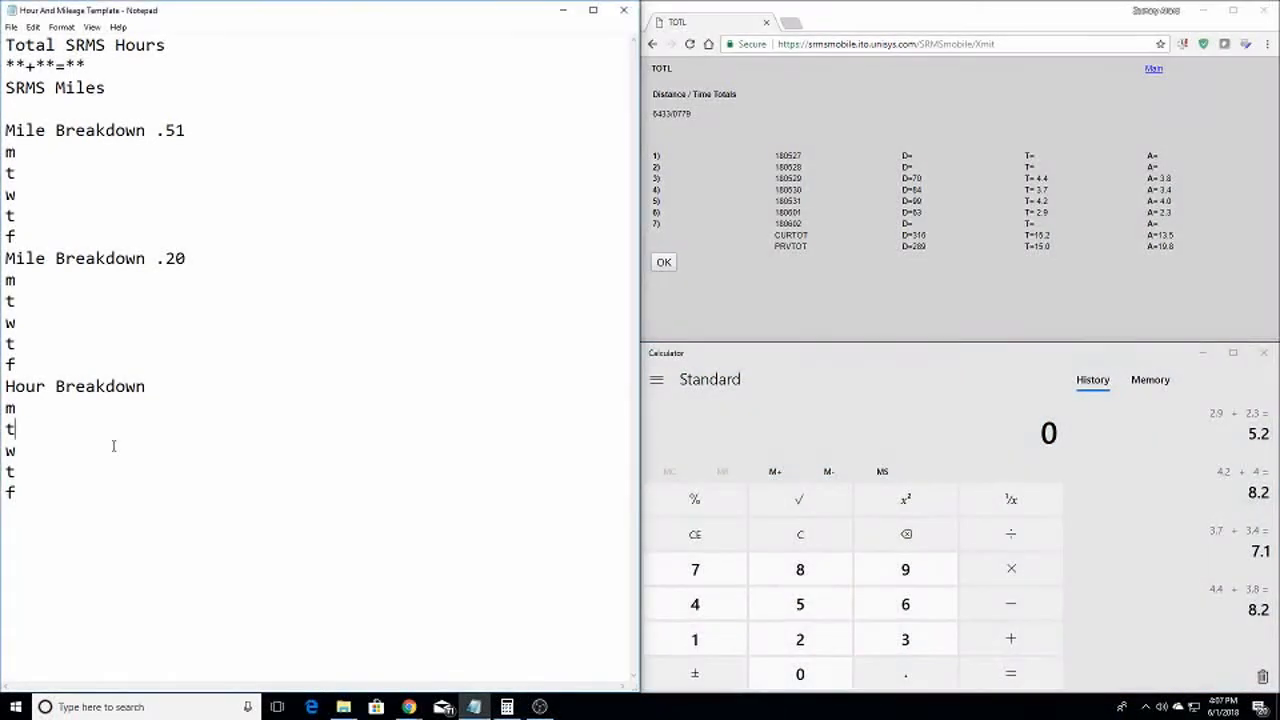
type("8.2 w")
type("7.1")
key("Down")
type("8.2 f")
type("5.2")
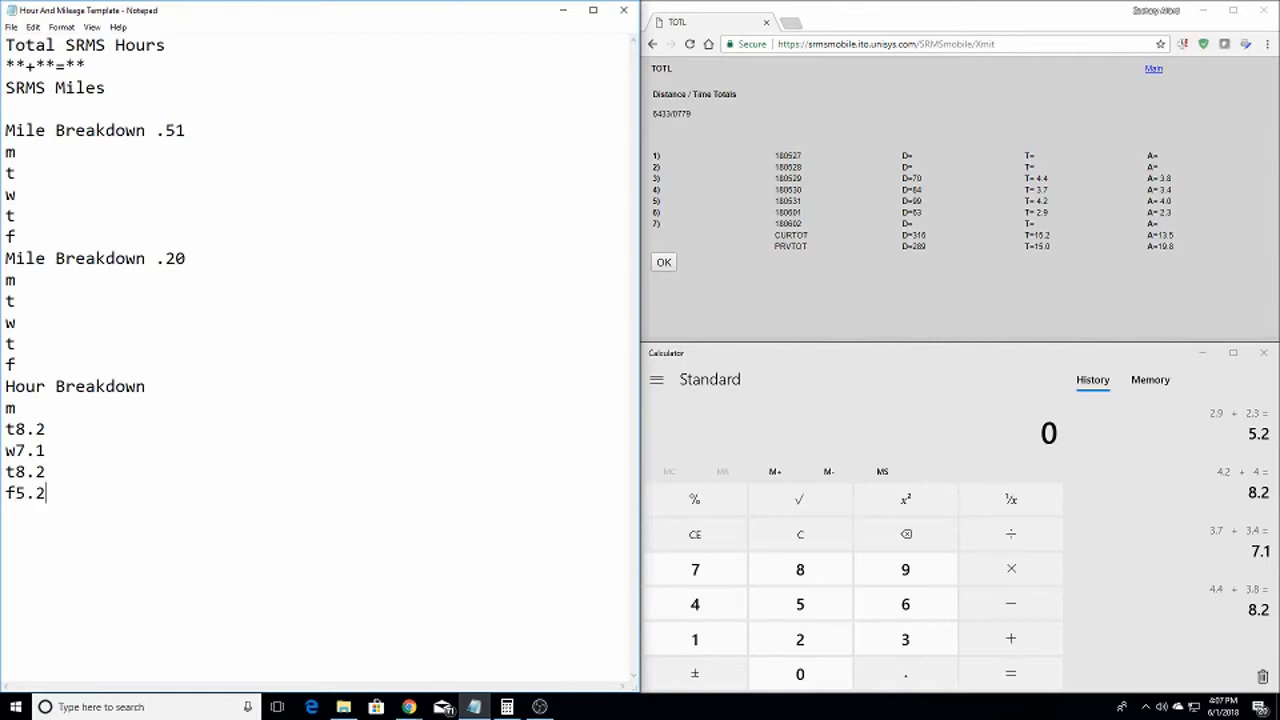
key("Up")
key("Up")
key("Up")
key("Up")
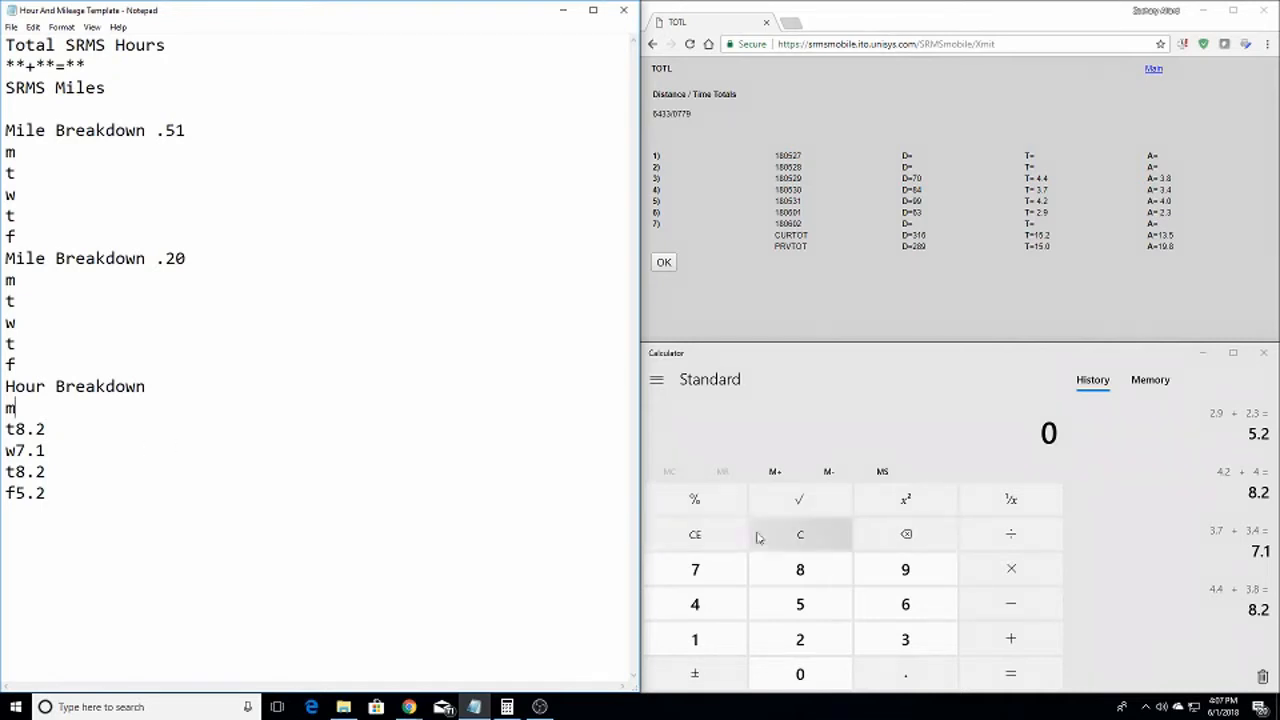
Fill the Total SRMS Hours line with 15.2 and 13.5 from the totals report
left_click(792, 546)
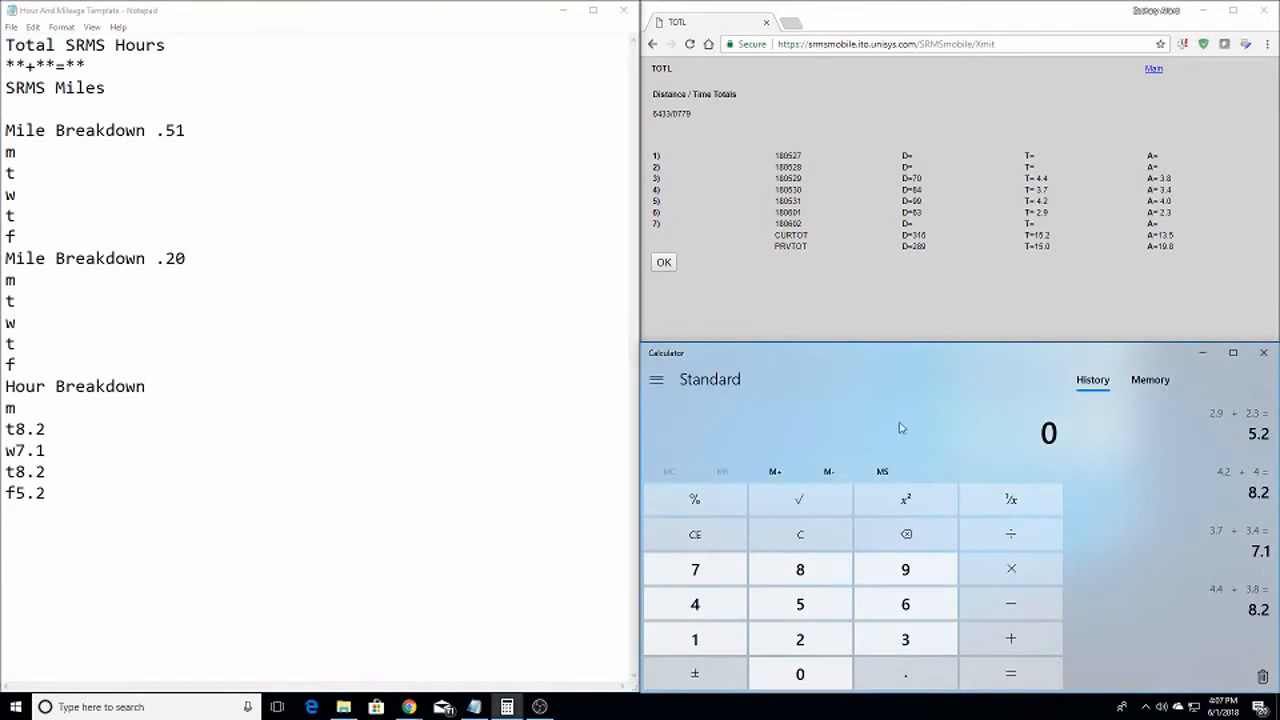
left_click(1029, 235)
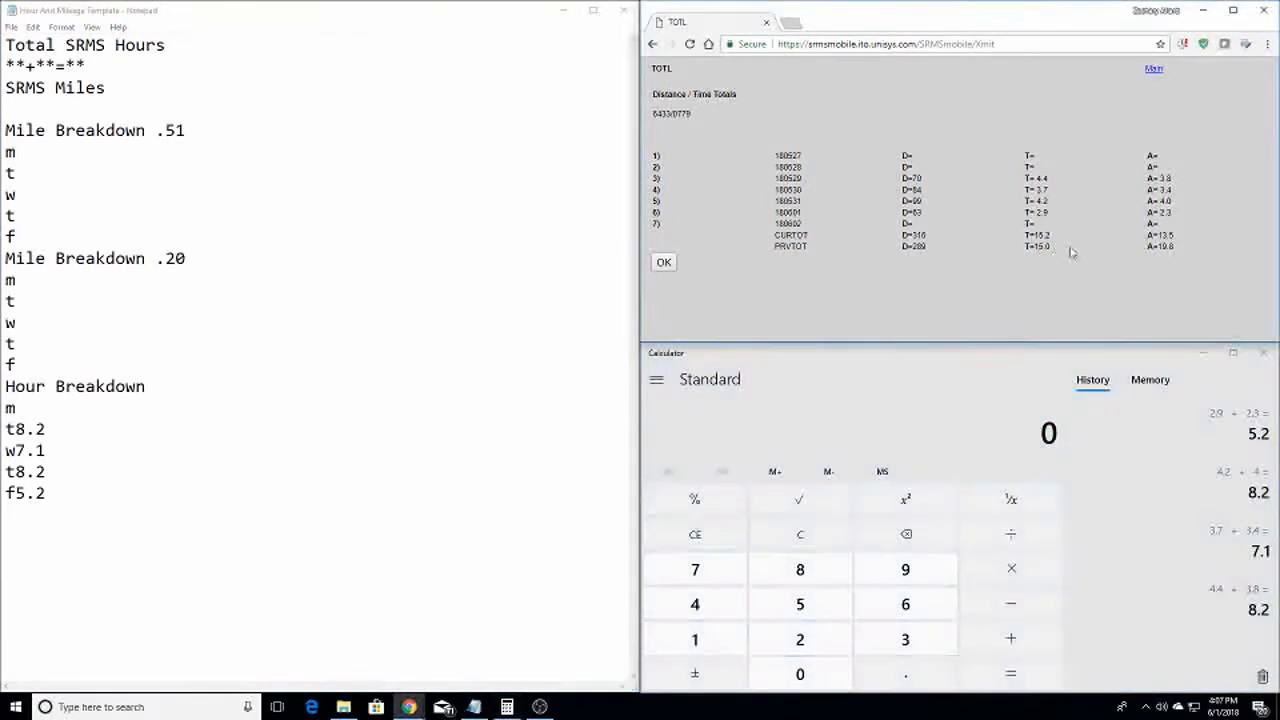
left_click(18, 64)
type("15.2")
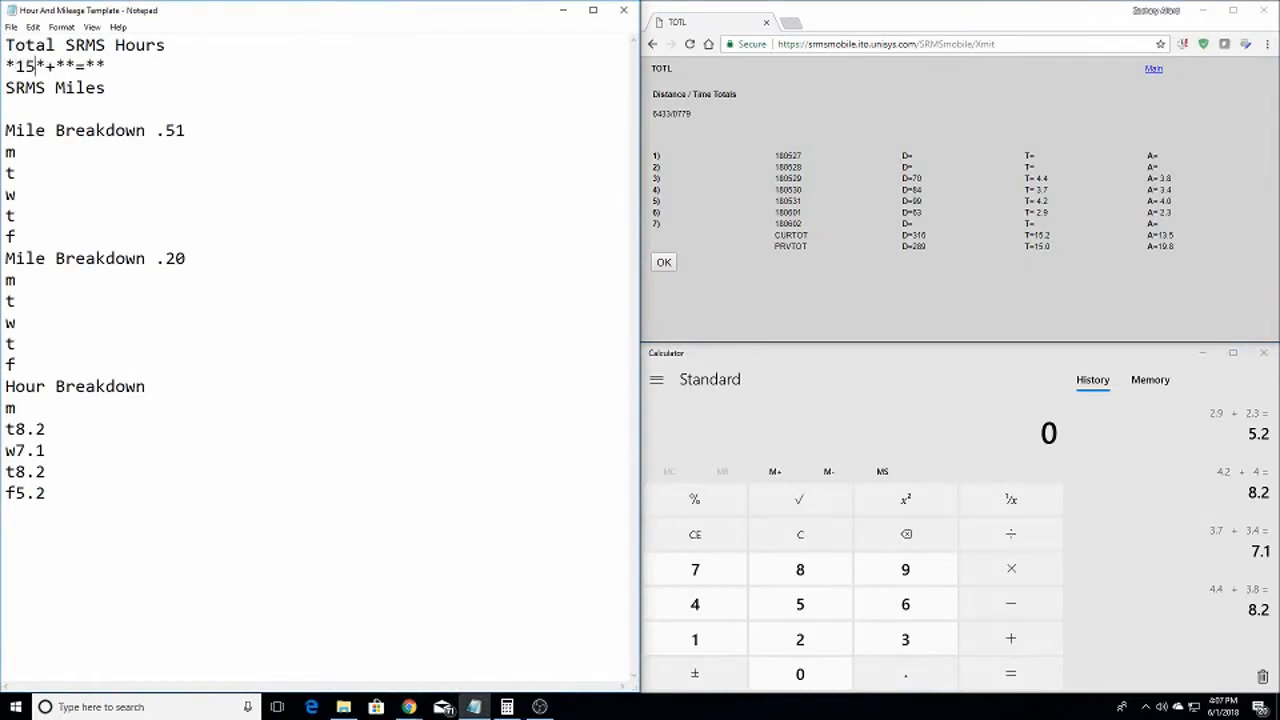
key("Right")
key("Right")
type("13.5")
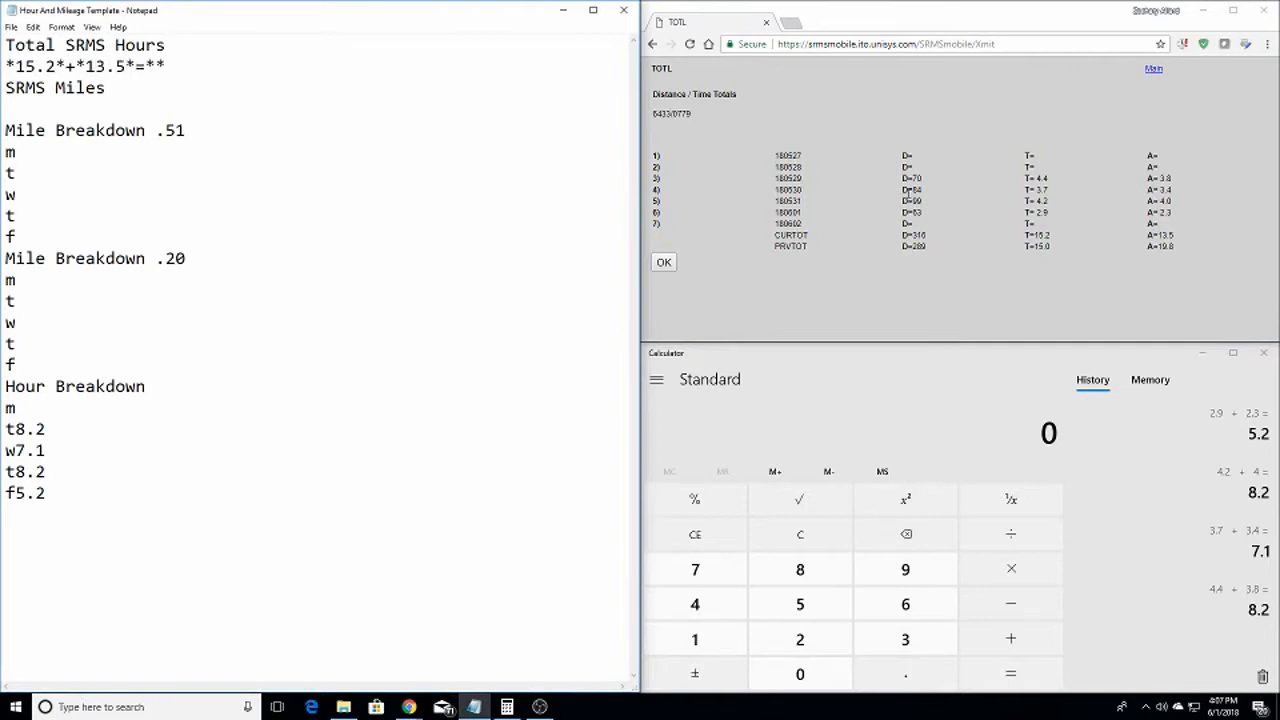
left_click_drag(1025, 234, 1066, 240)
left_click(1069, 251)
left_click(1070, 242)
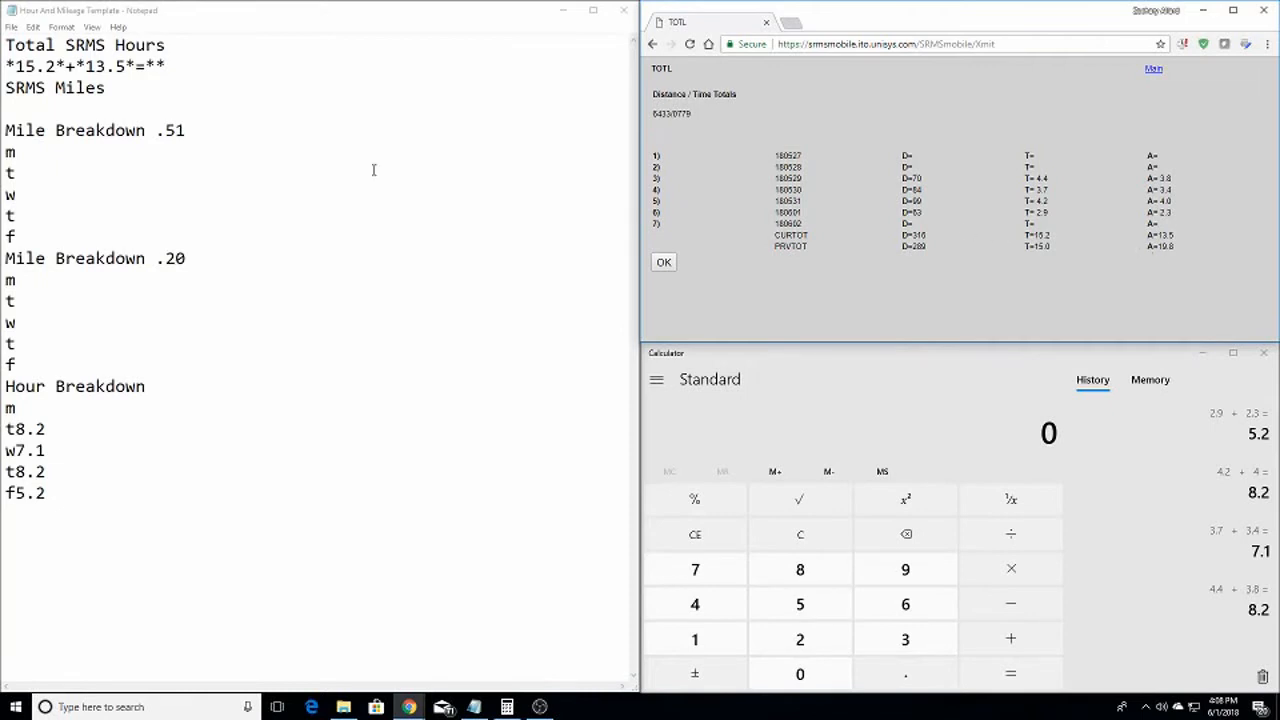
Compute 13.5 + 15.2 = 28.7 and enter 28.7 after the equals sign on the totals line
left_click(57, 66)
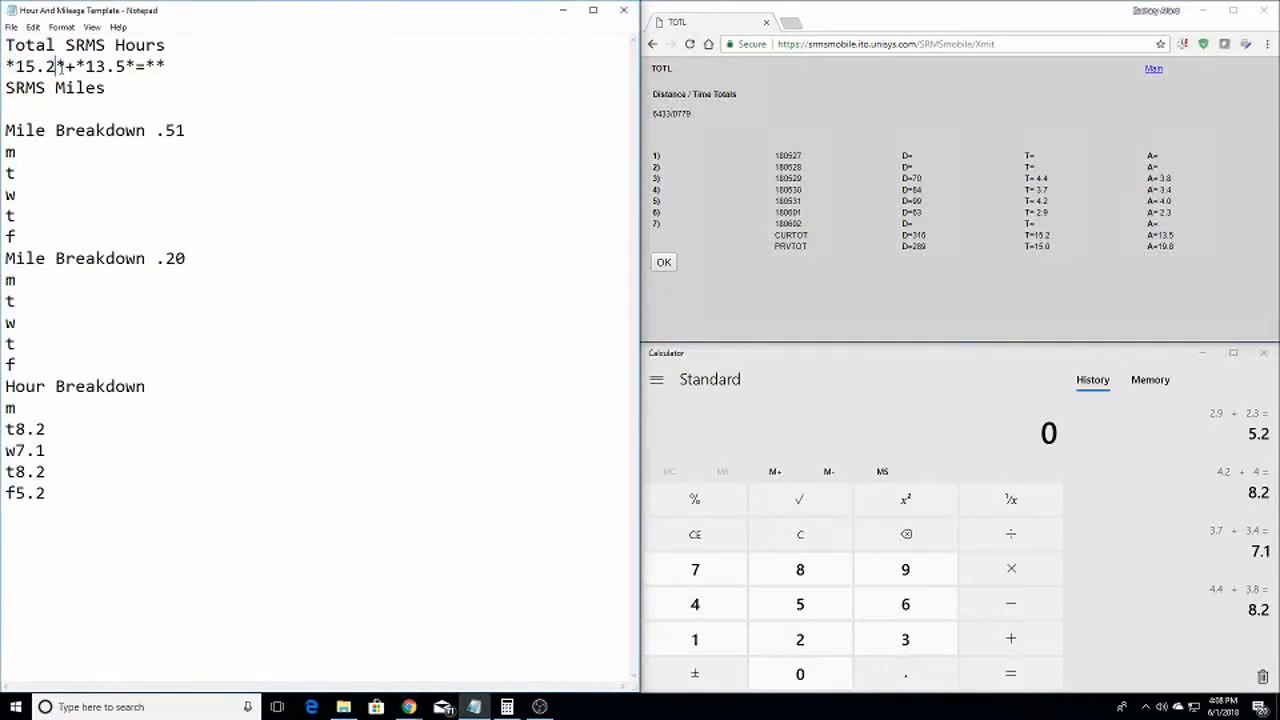
left_click_drag(84, 66, 146, 66)
left_click(138, 66)
left_click(814, 545)
type("1")
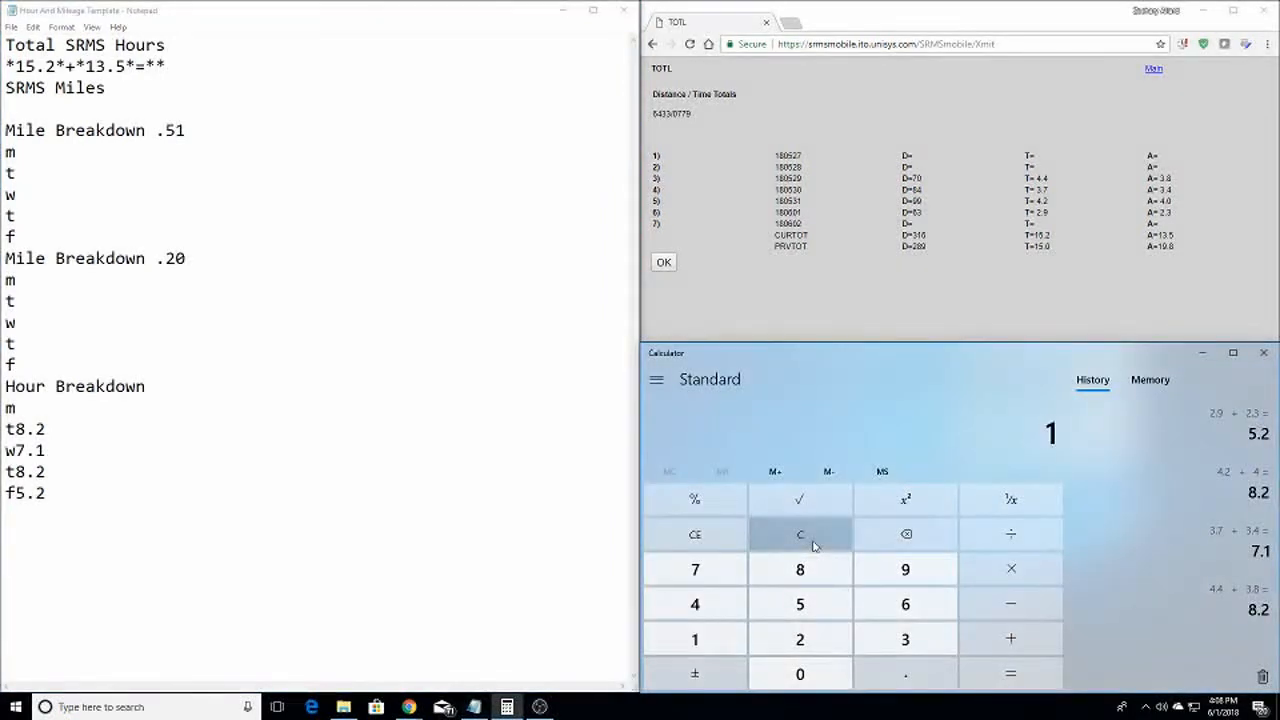
type("3.5+15.2")
key("Return")
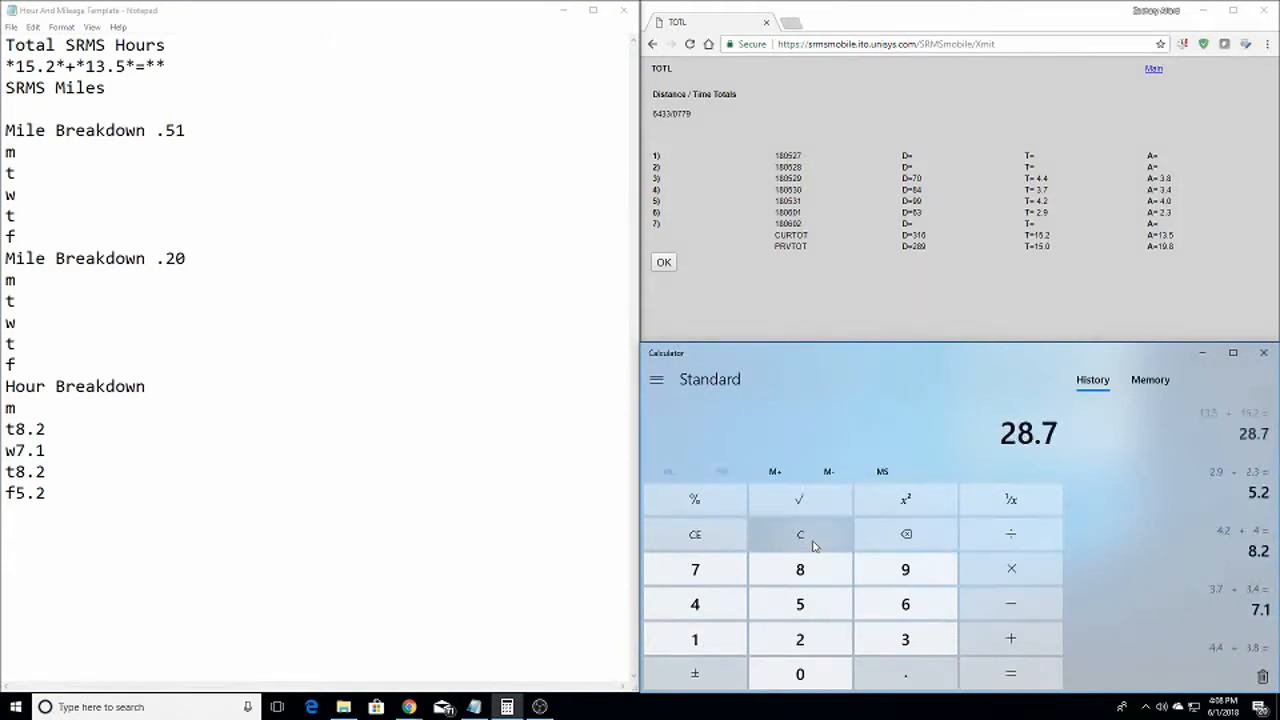
left_click(155, 66)
type("28.7")
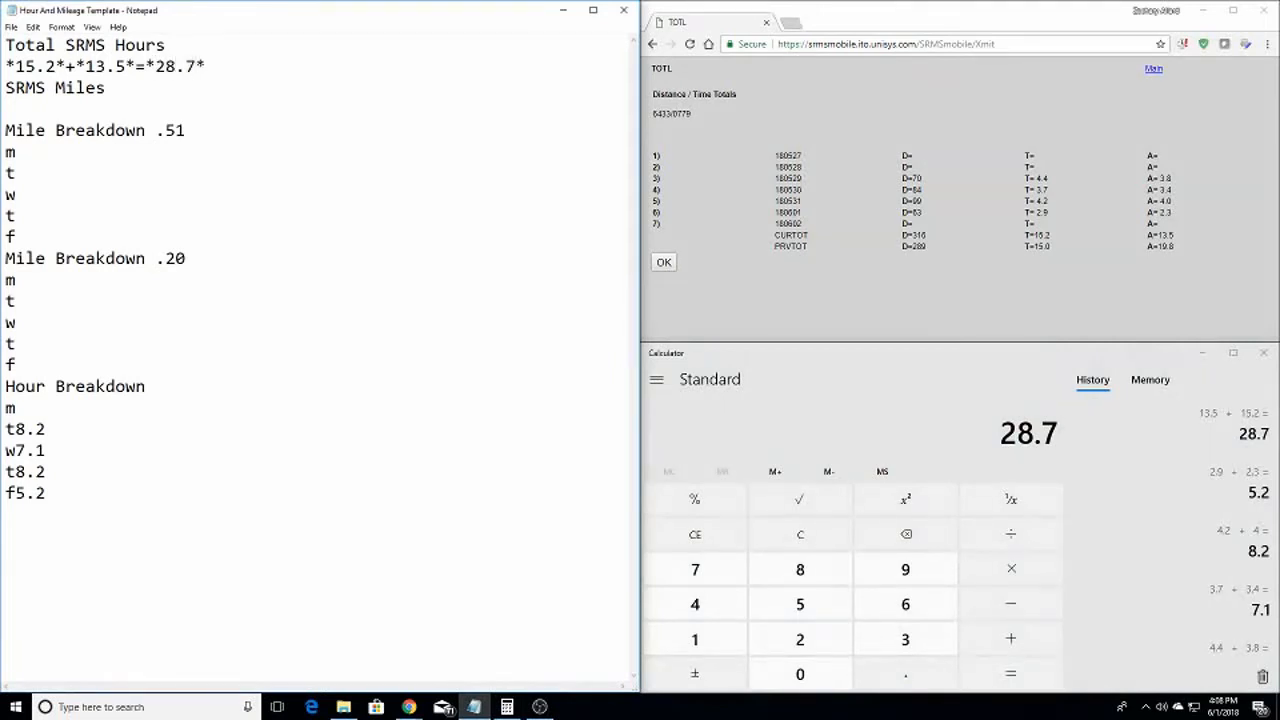
Verify the daily hours 8.2 + 7.1 + 8.2 + 5.2 also total 28.7
left_click(812, 535)
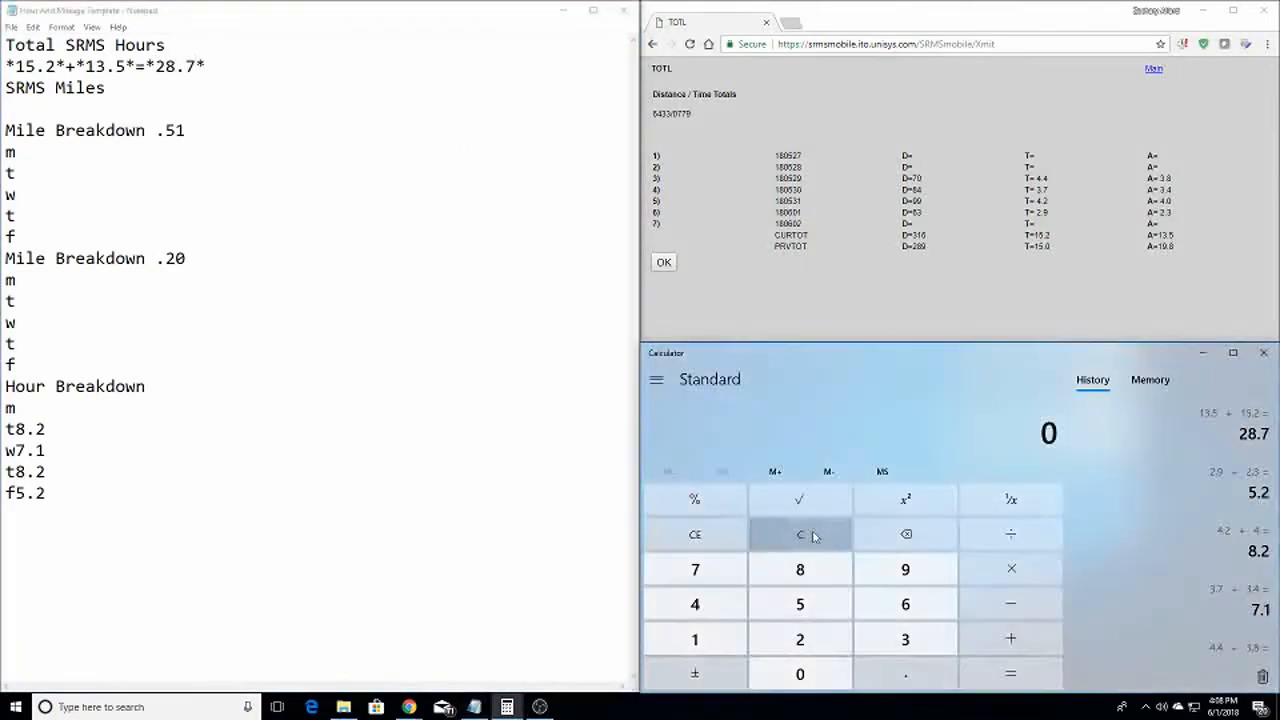
type("8.2 + ")
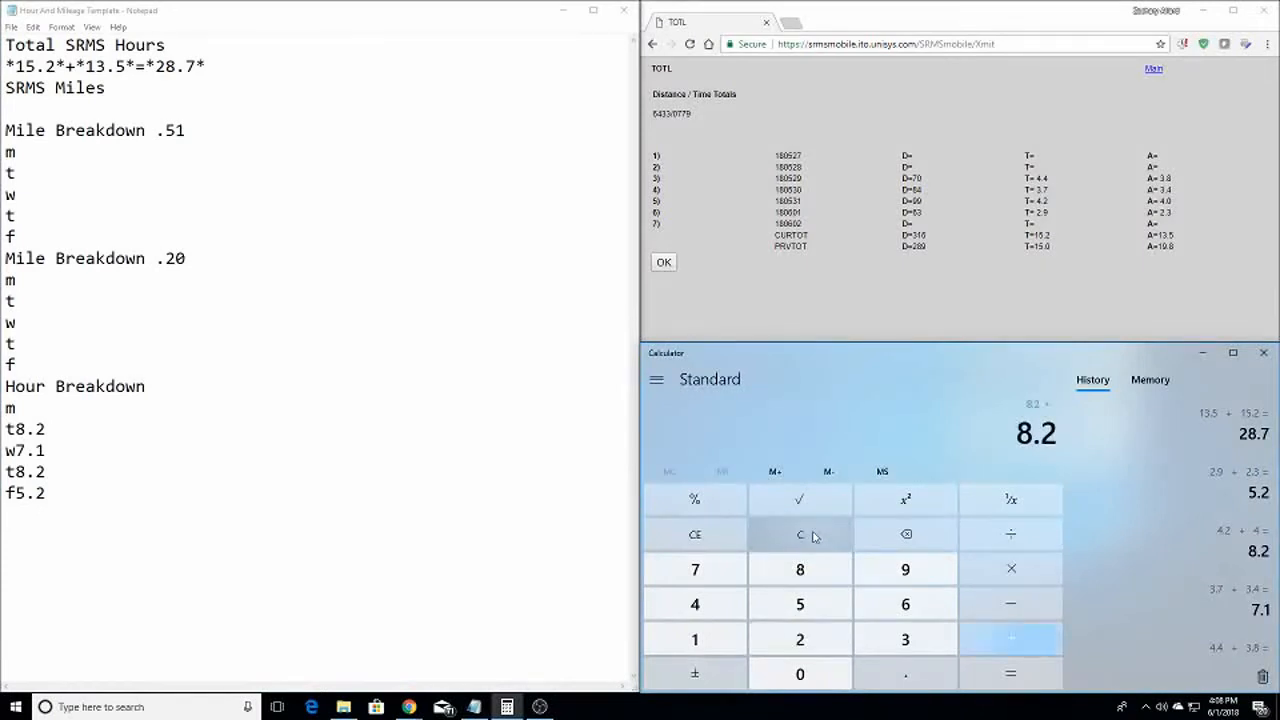
type("7.1 + 8.2 ")
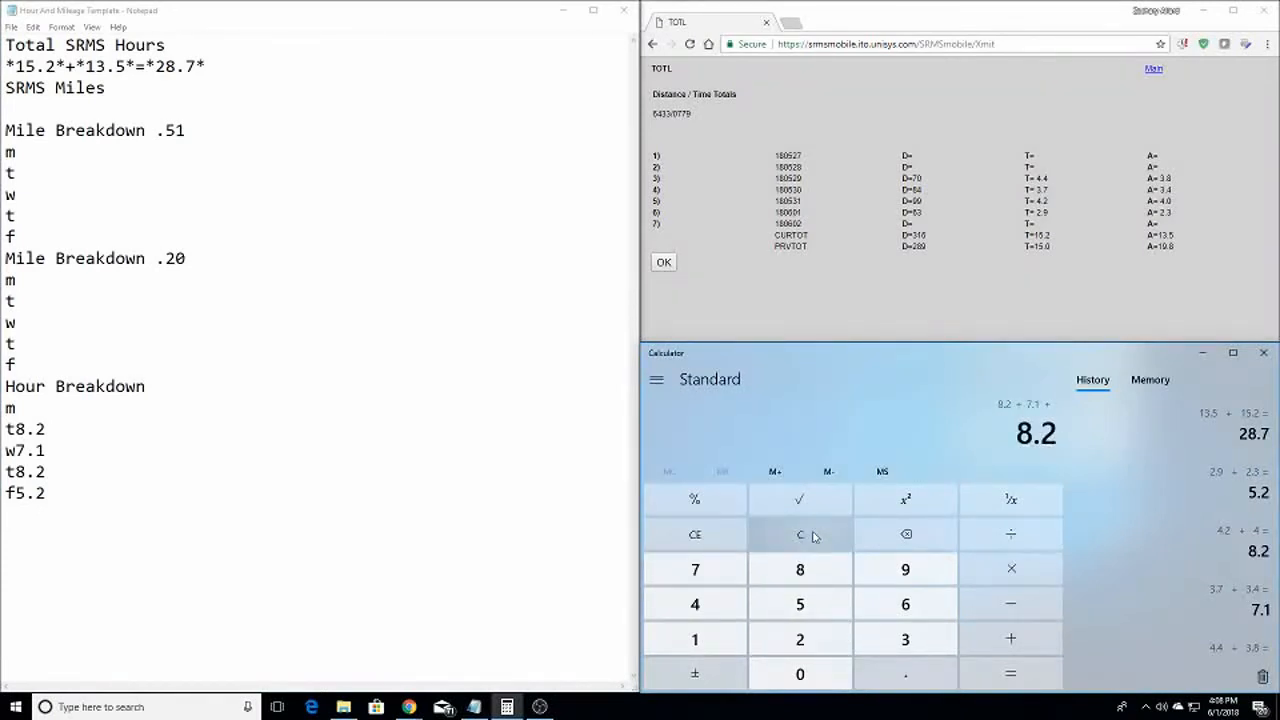
type("+ 5.2")
key("Return")
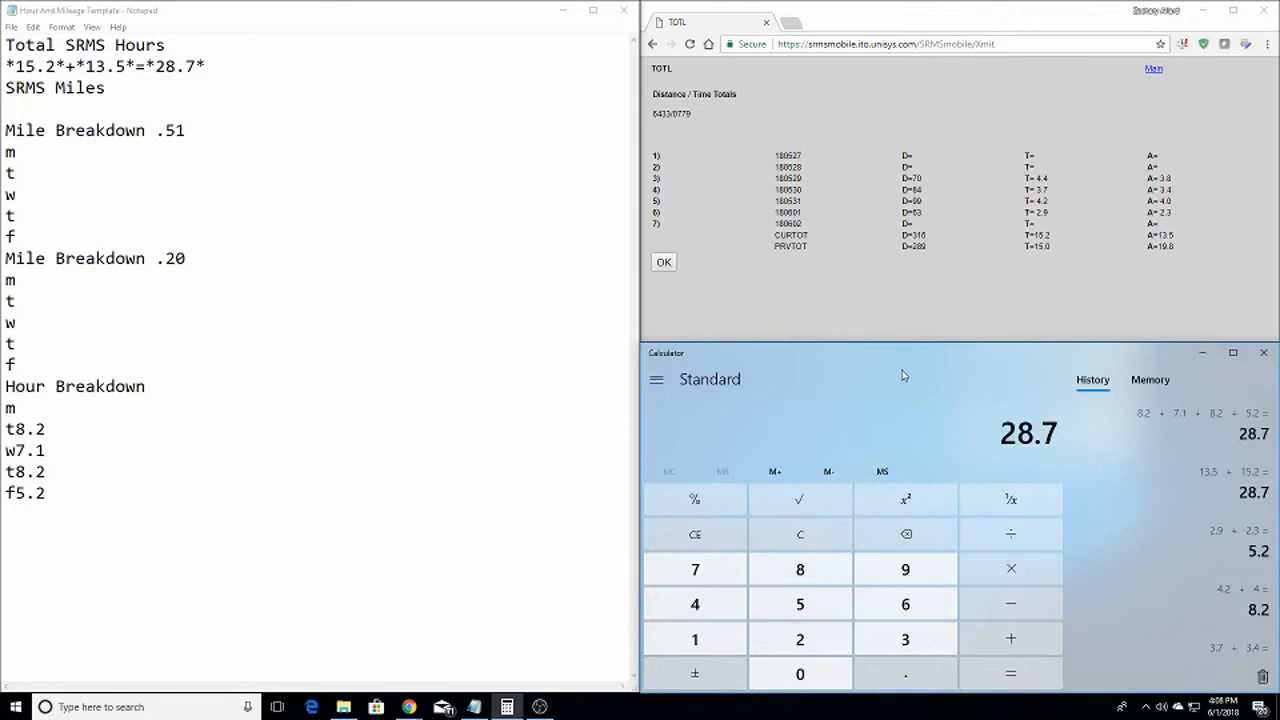
left_click(822, 532)
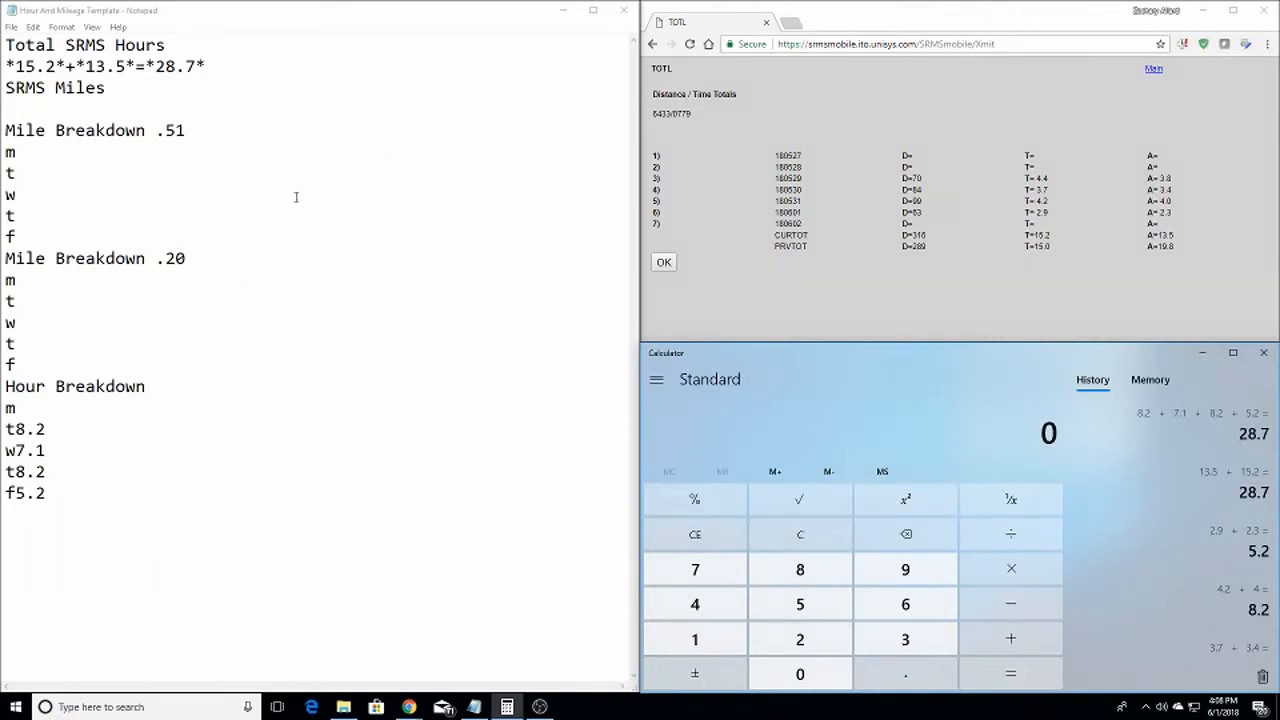
Enter the CURTOT distance 316 on the line under SRMS Miles in the notes
left_click(52, 151)
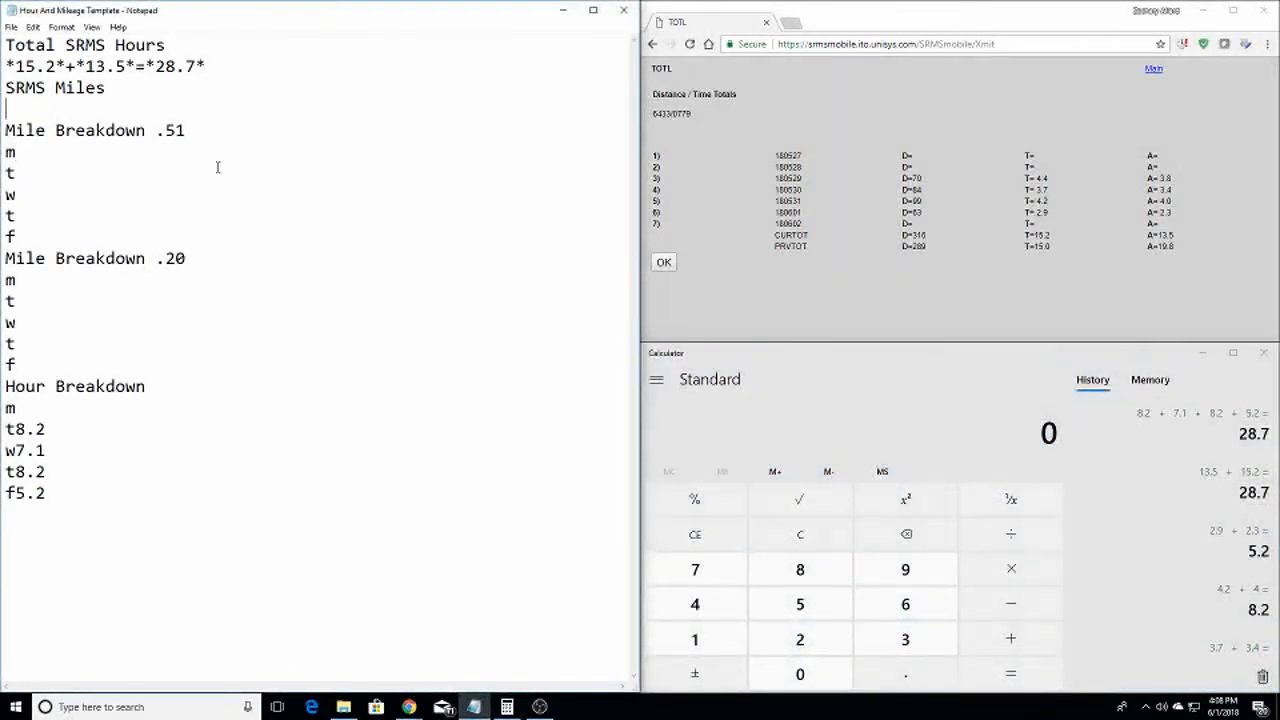
type("316")
key("Down")
double_click(910, 236)
left_click(916, 236)
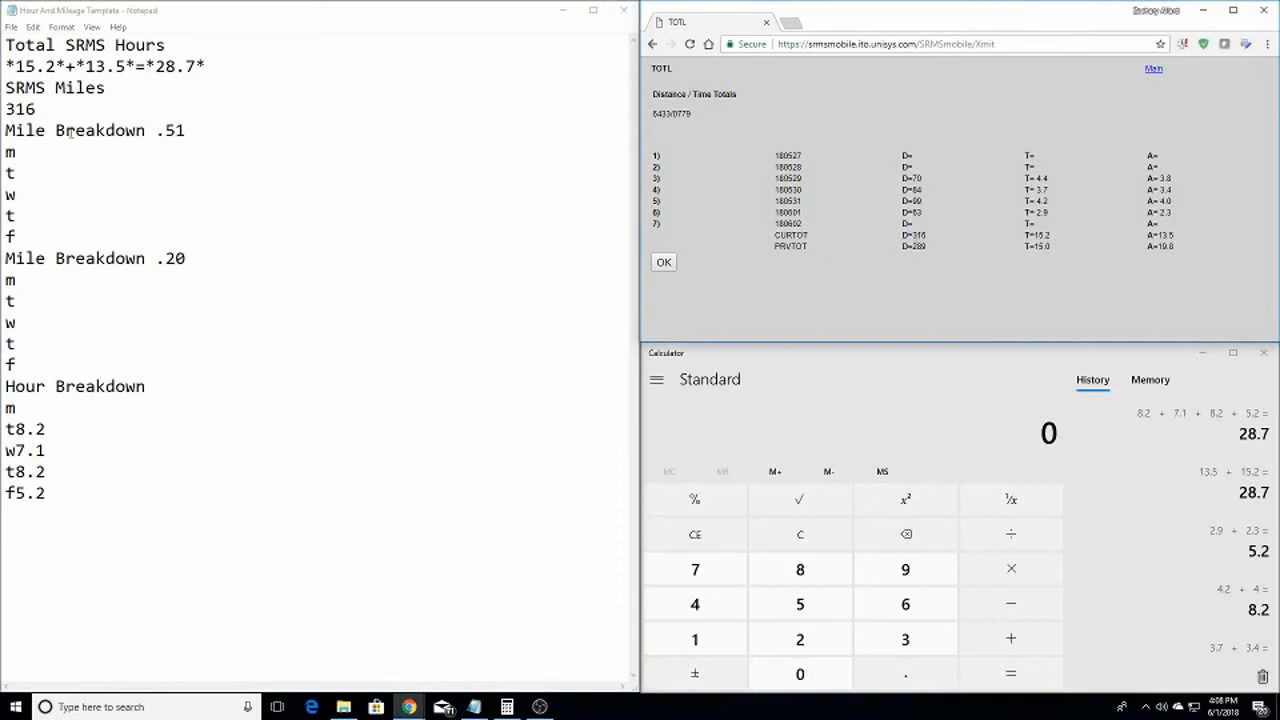
left_click(35, 154)
double_click(55, 232)
left_click(49, 157)
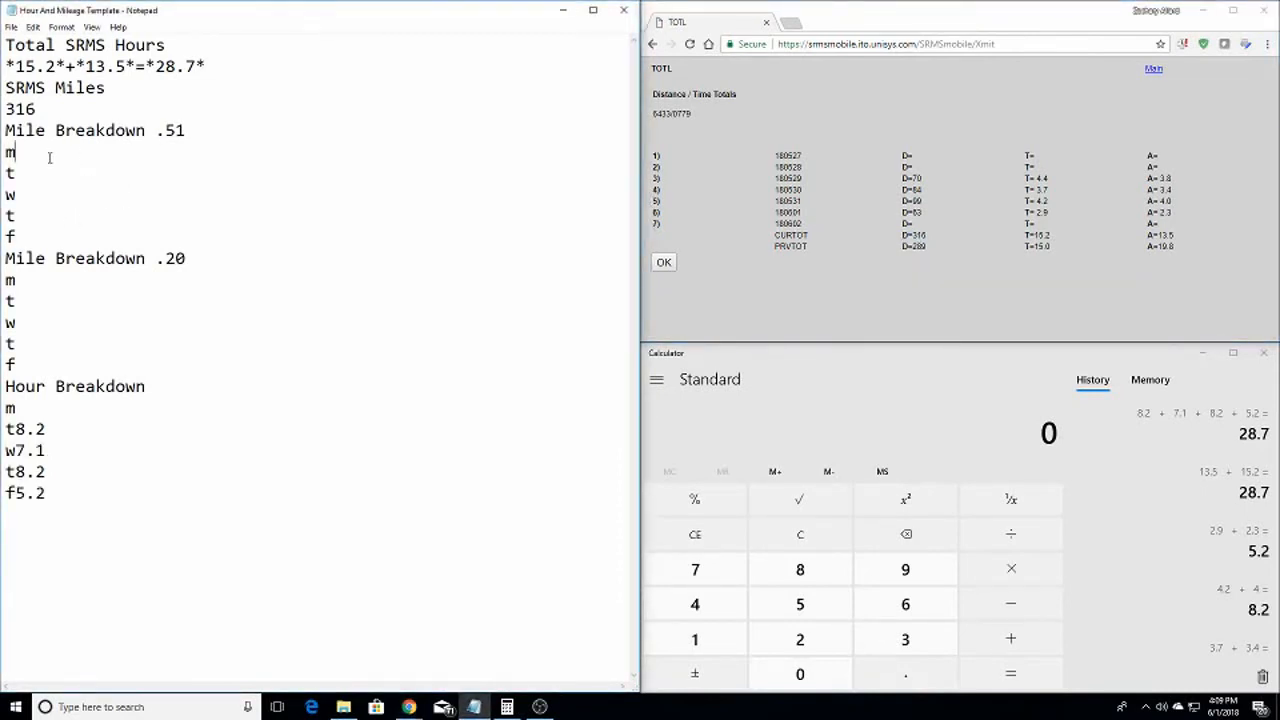
left_click(828, 537)
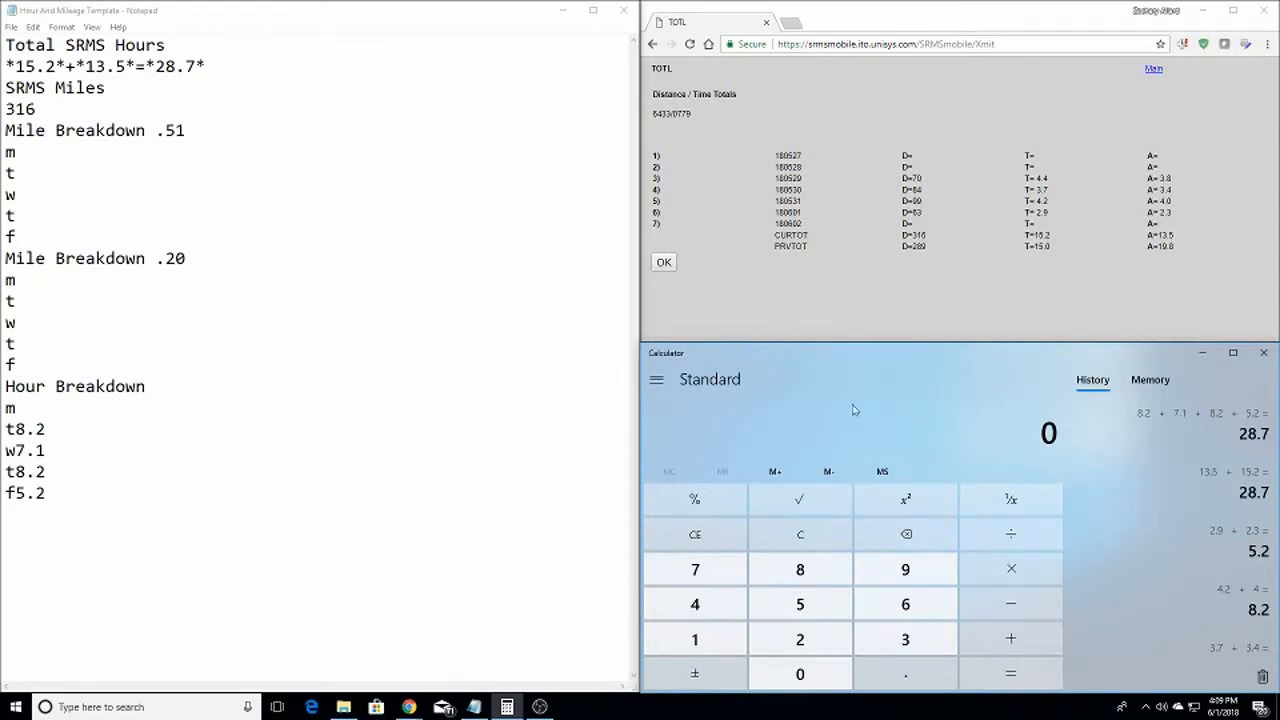
List t70, w84, t99 and f63 under Mile Breakdown .51, fixing misplaced entries
left_click(55, 150)
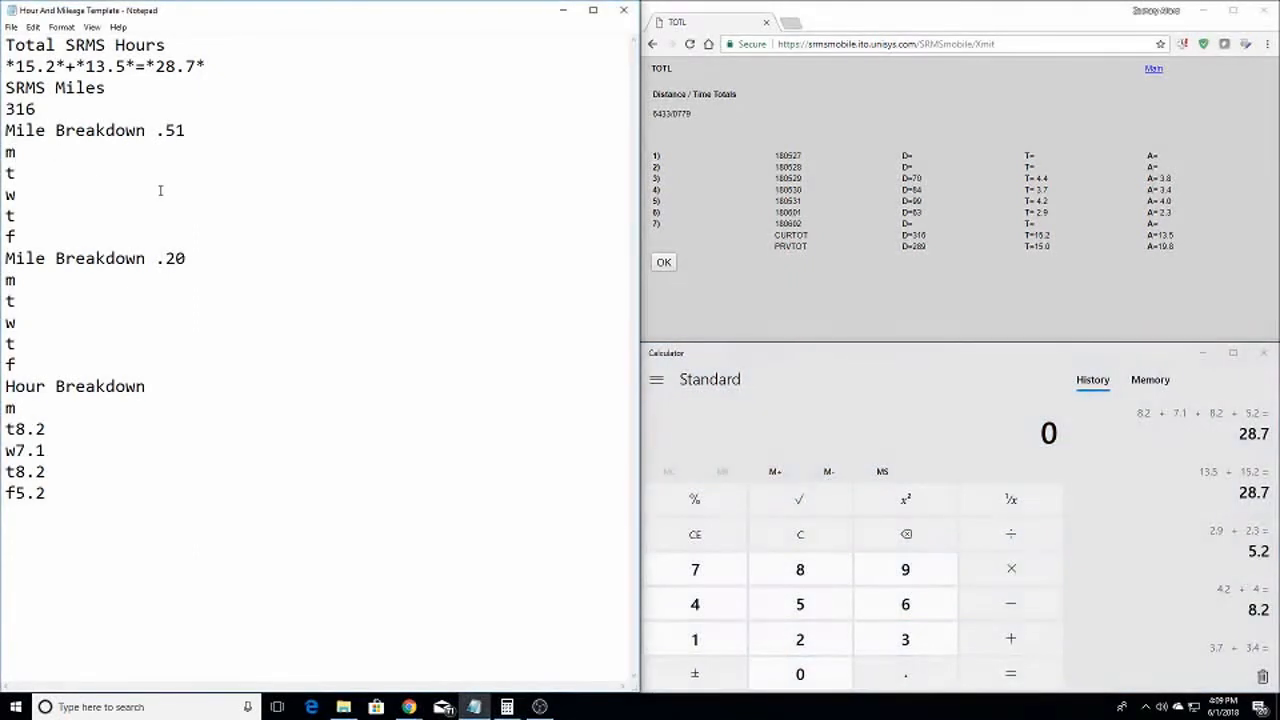
type("70 t")
type("84 w")
type("99")
key("Down")
type("63")
key("BackSpace")
key("BackSpace")
key("Right")
key("Right")
key("BackSpace")
key("BackSpace")
key("Down")
key("Right")
key("Right")
key("BackSpace")
key("BackSpace")
key("Down")
key("Right")
key("Right")
key("BackSpace")
key("BackSpace")
type("70 w84 t99 f63")
Compute the remaining miles in Calculator: 316 − 225 = 91
left_click(820, 550)
type("316")
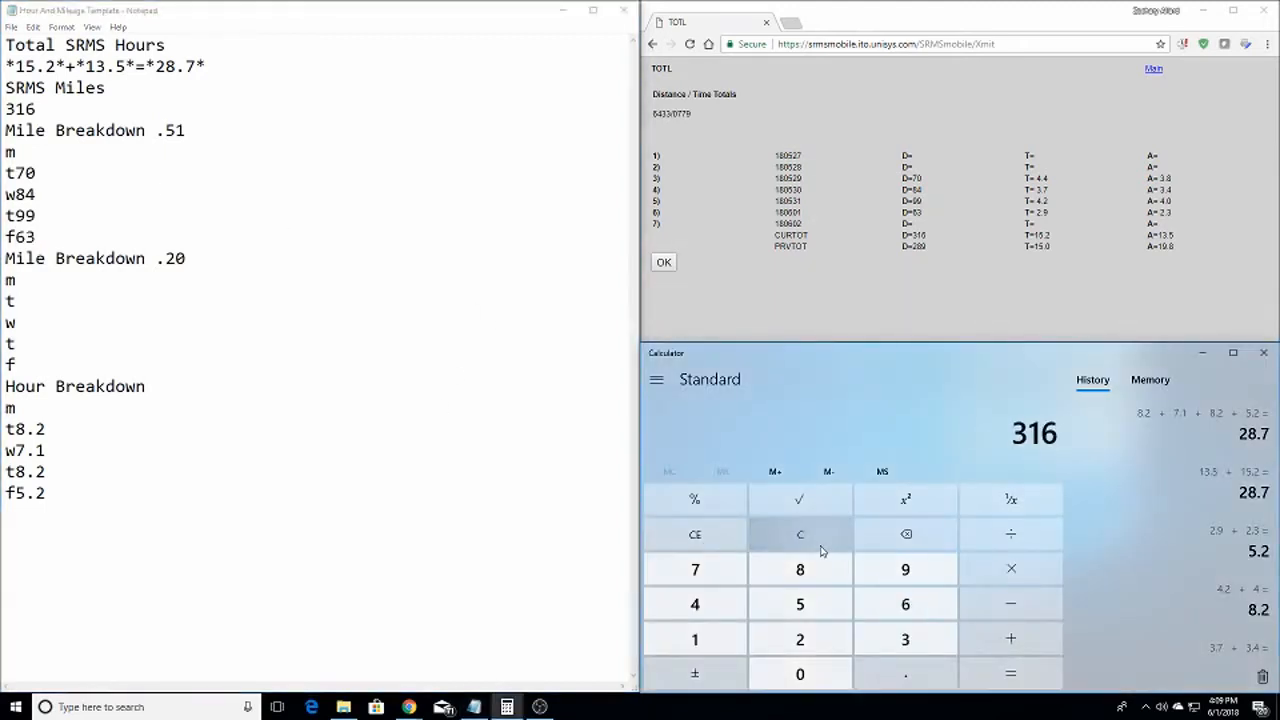
type(" - 225")
key("Return")
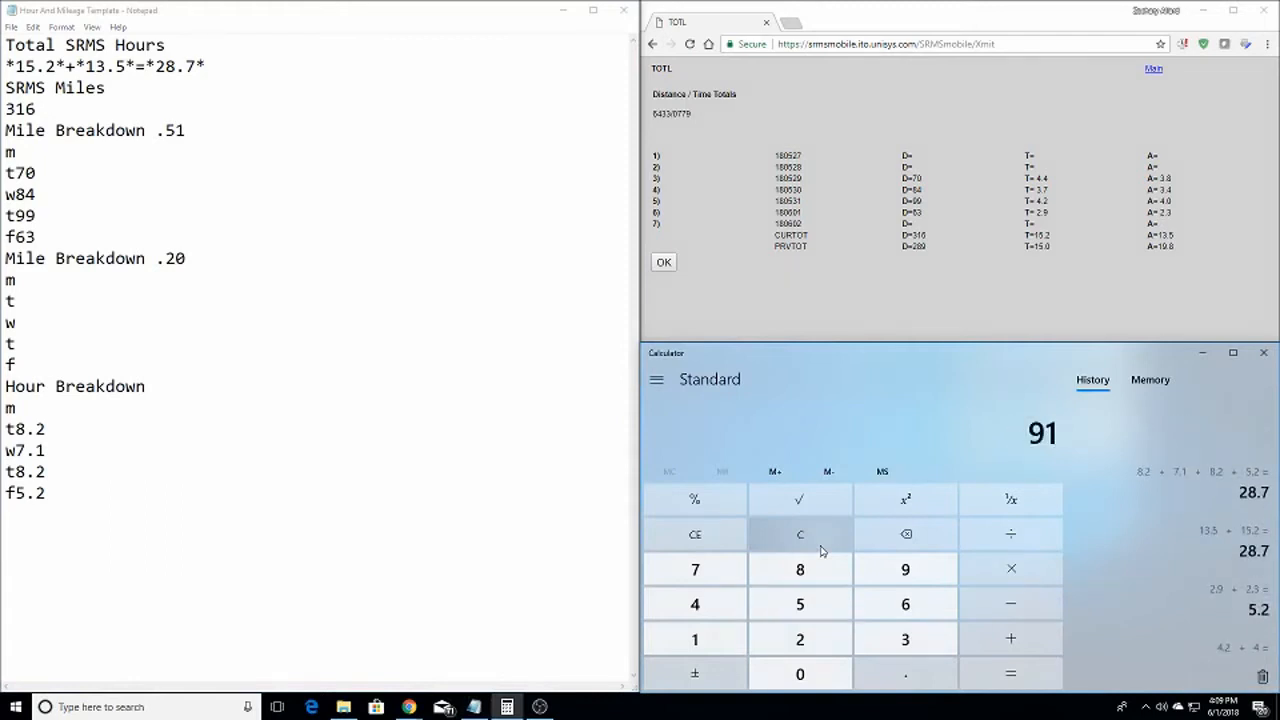
left_click_drag(38, 237, 15, 237)
key("ctrl+c")
left_click(28, 238)
Move the 63 from the .51 Friday line to f63 under Mile Breakdown .20
left_click(80, 372)
key("ctrl+v")
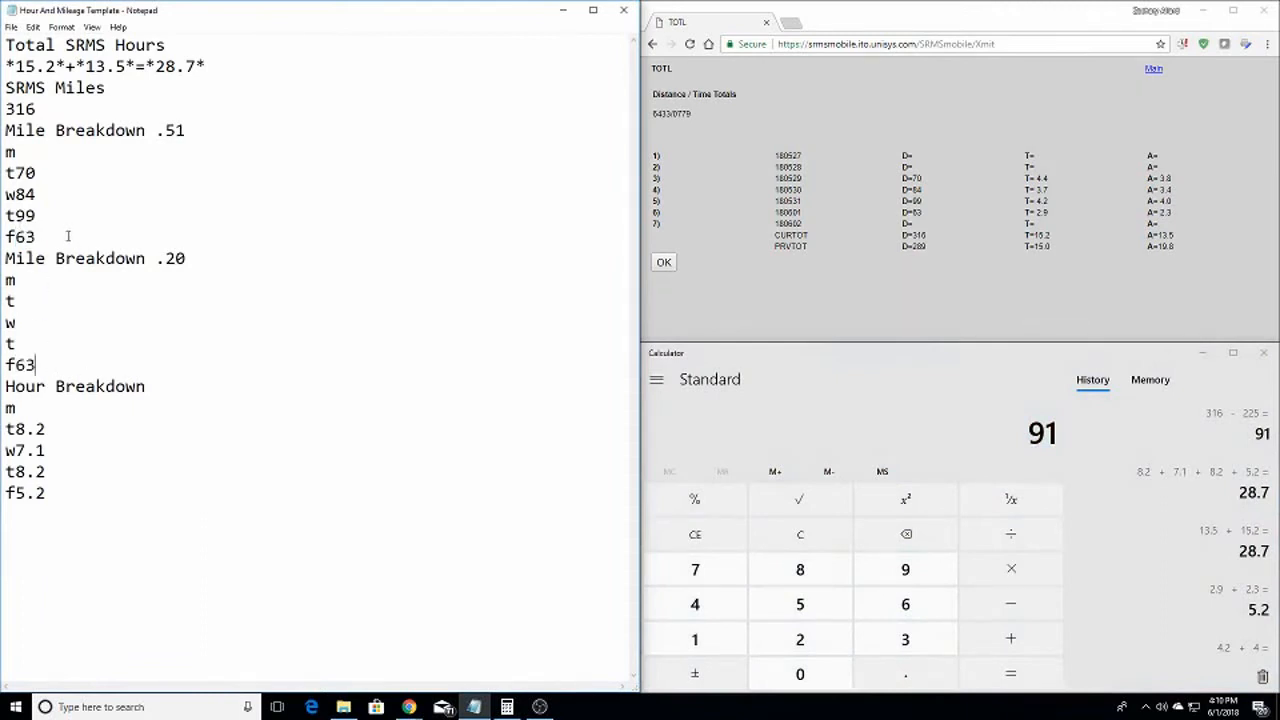
key("BackSpace")
key("BackSpace")
Compute 91 − 63 = 28 and enter t28 on the .20 Thursday line
left_click(918, 425)
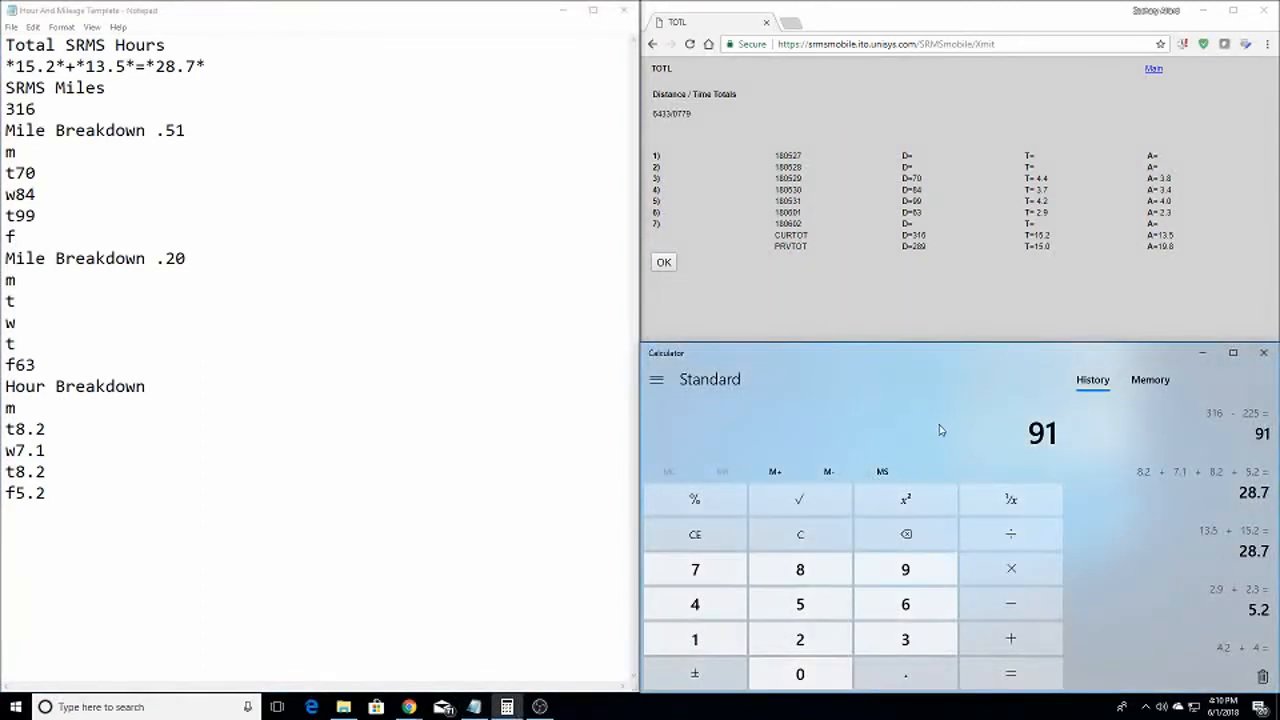
type("-63")
key("Return")
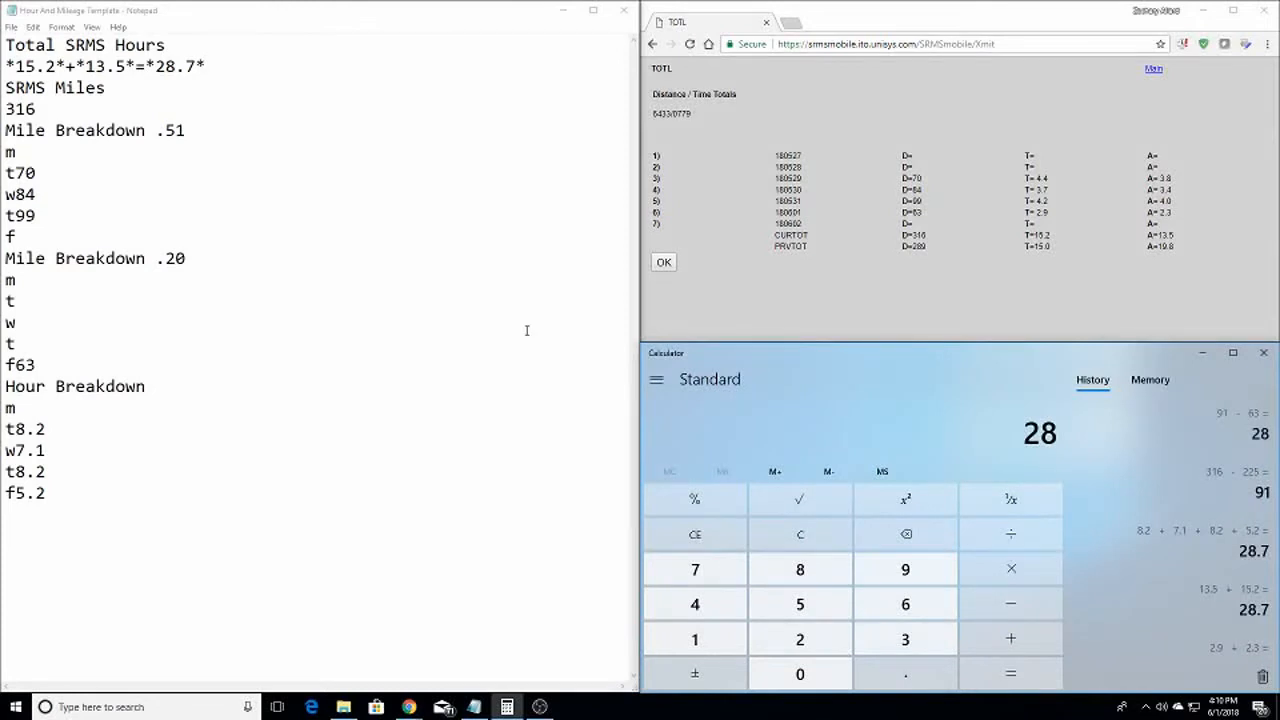
left_click(48, 218)
left_click(22, 344)
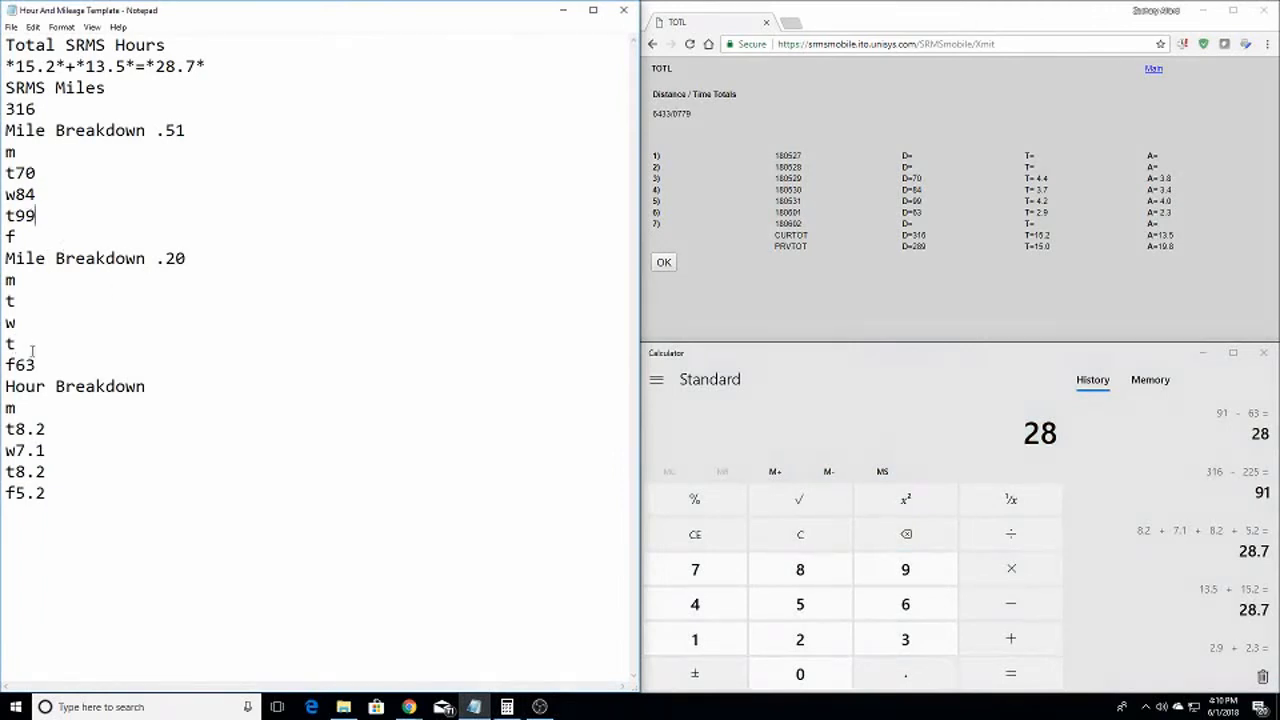
type("28")
left_click(824, 538)
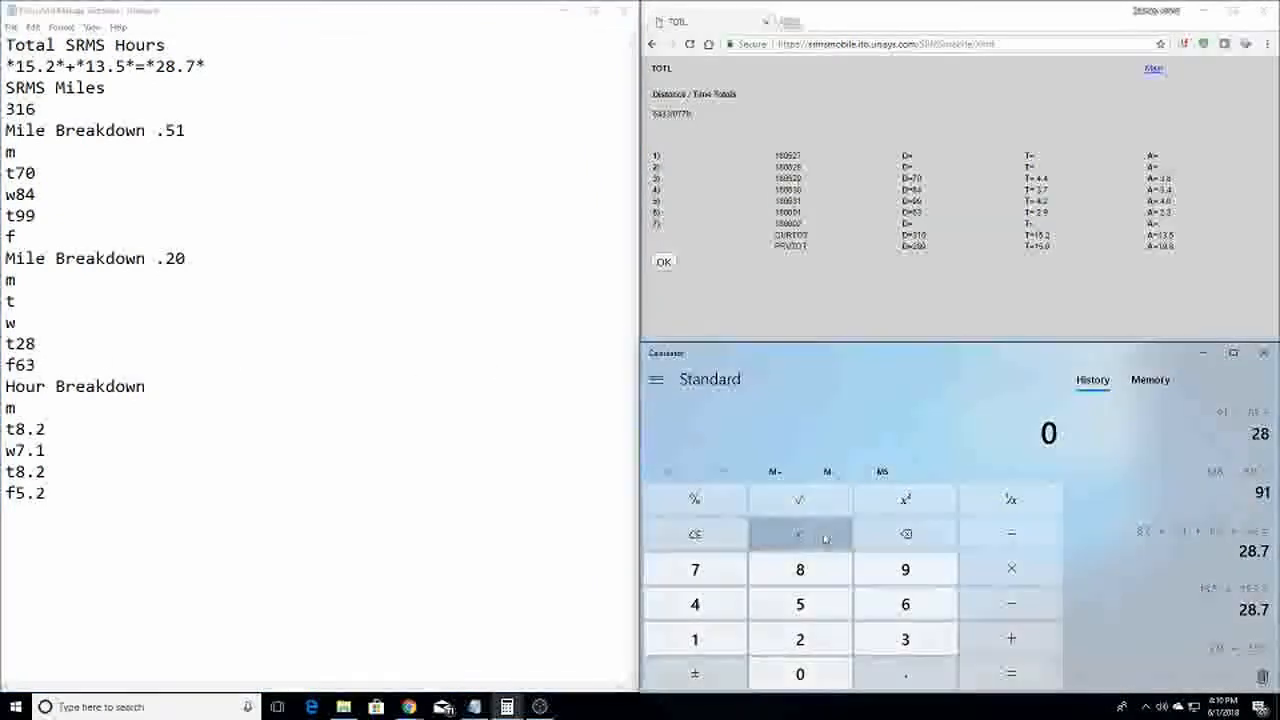
Compute 99 − 28 = 71 and change the .51 Thursday entry from t99 to t71
type("99 - 28 =")
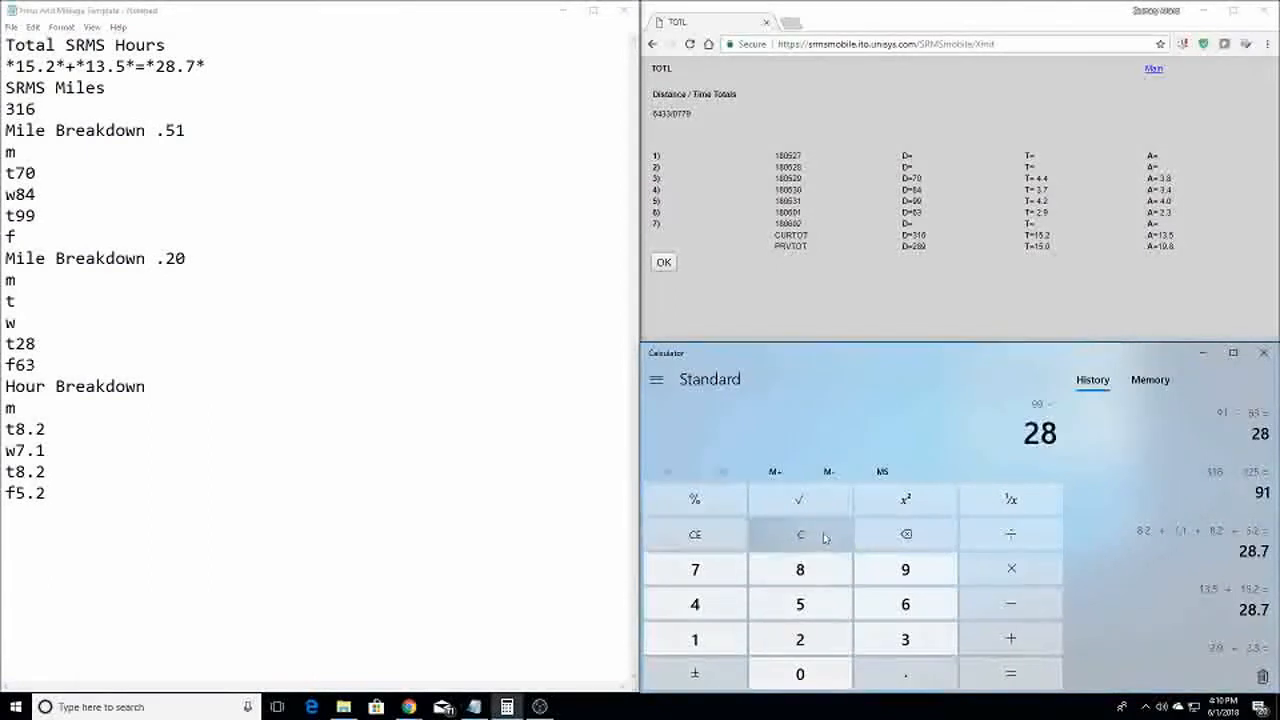
left_click(171, 323)
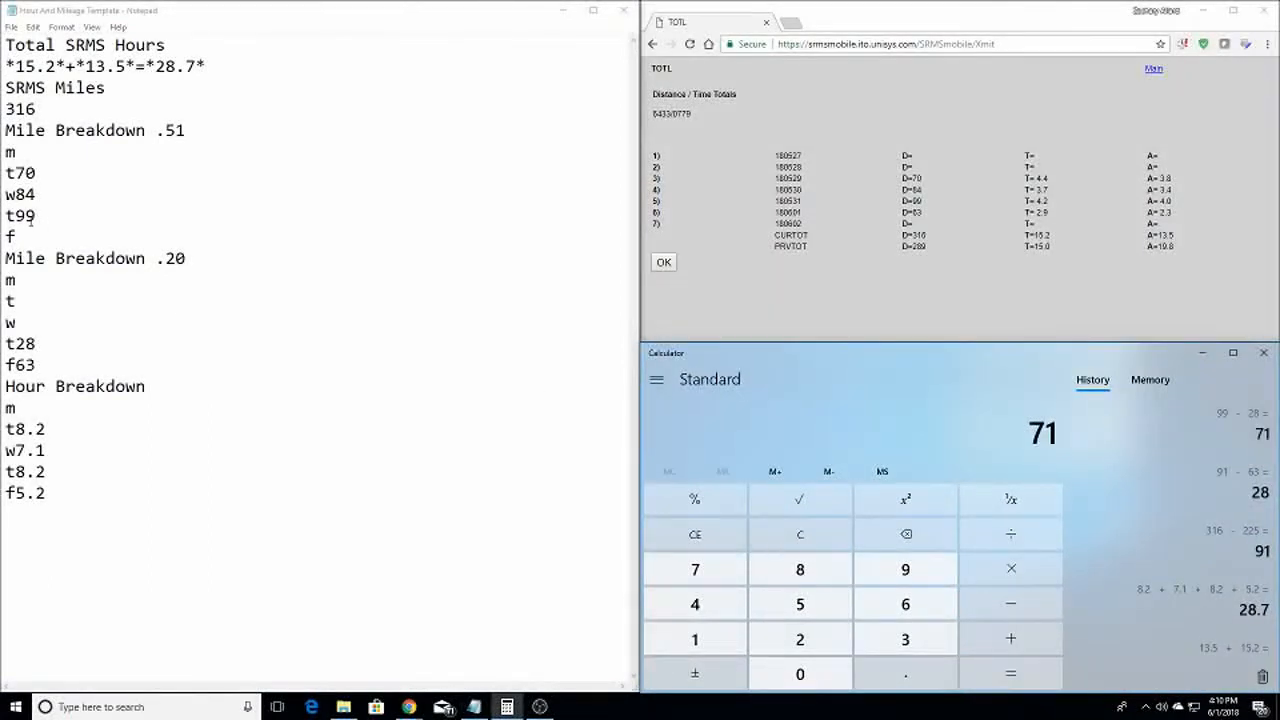
left_click(32, 220)
key("BackSpace")
key("BackSpace")
type("71")
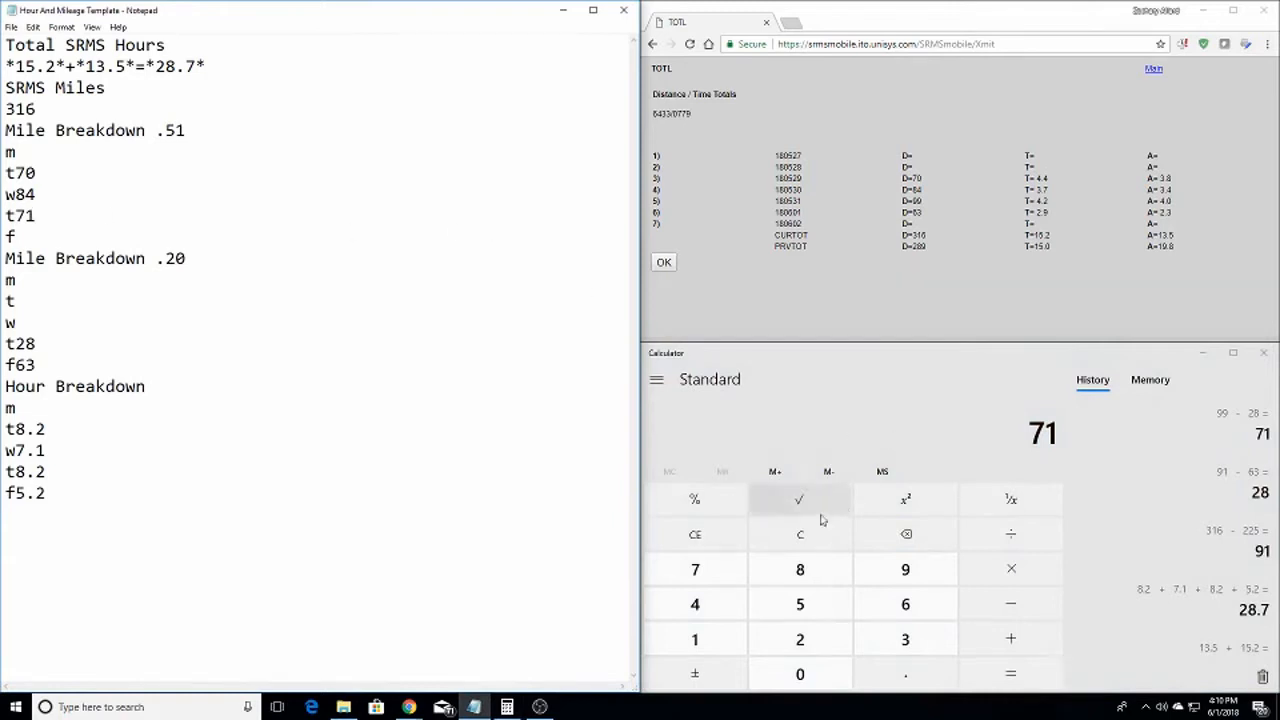
Verify the daily miles 70 + 84 + 71 + 28 + 63 total 316
left_click(813, 545)
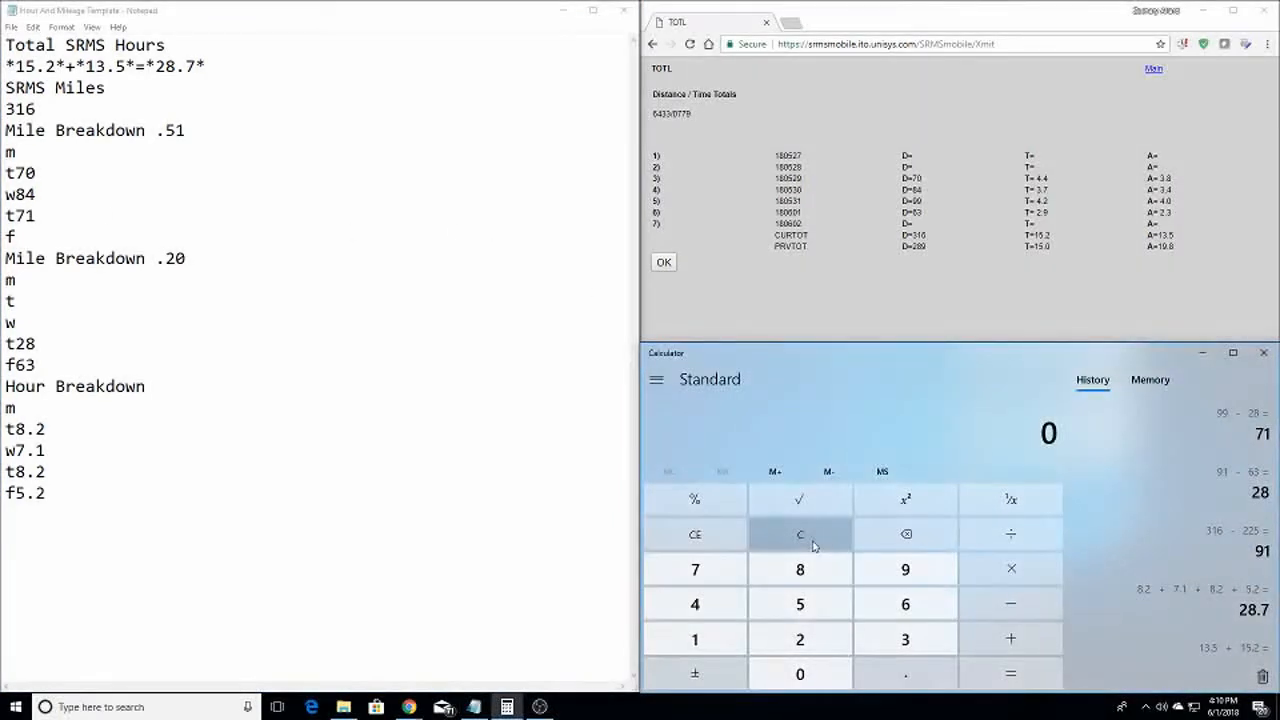
type("70")
key("plus")
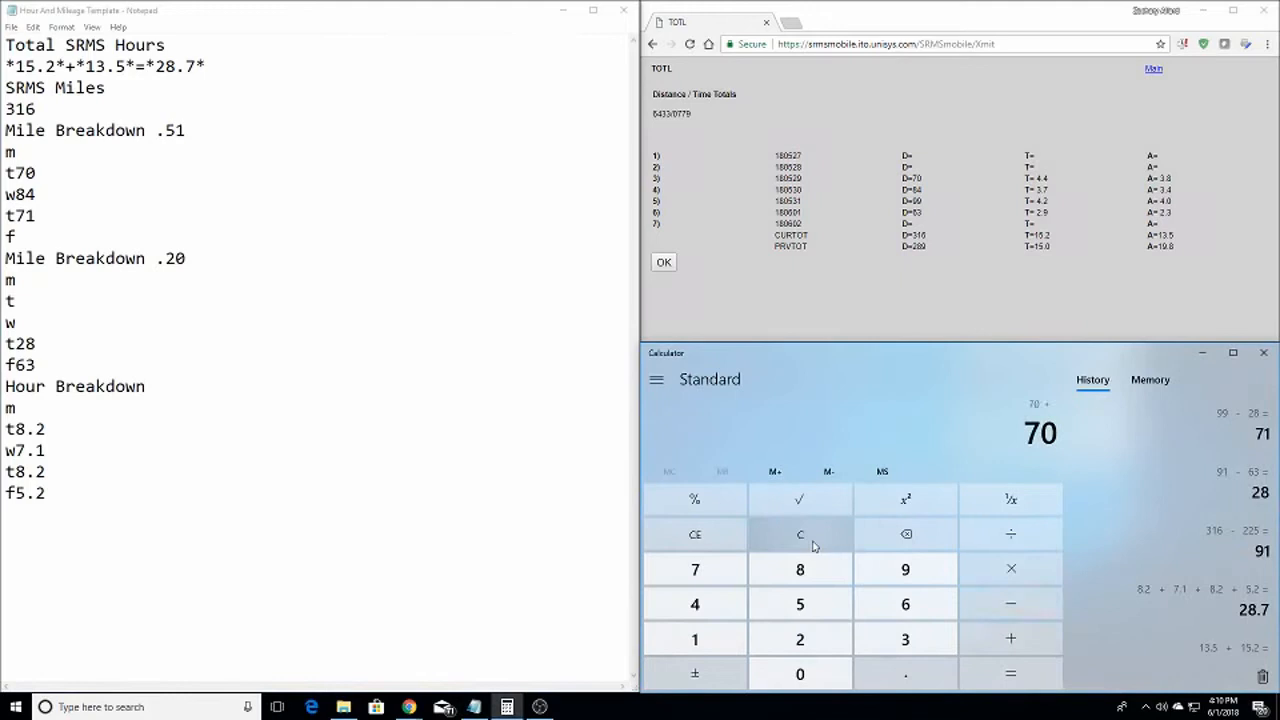
type("84")
key("plus")
type("71")
key("Return")
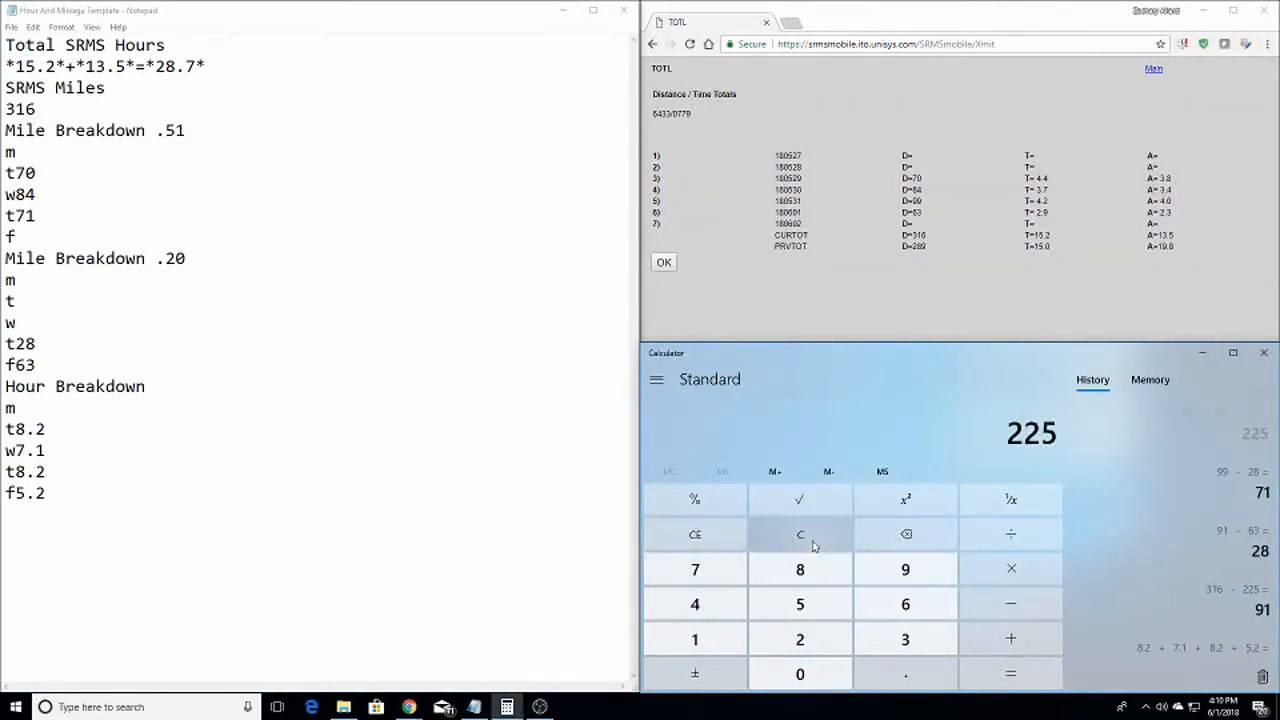
key("plus")
type("28")
key("plus")
type("63")
key("Return")
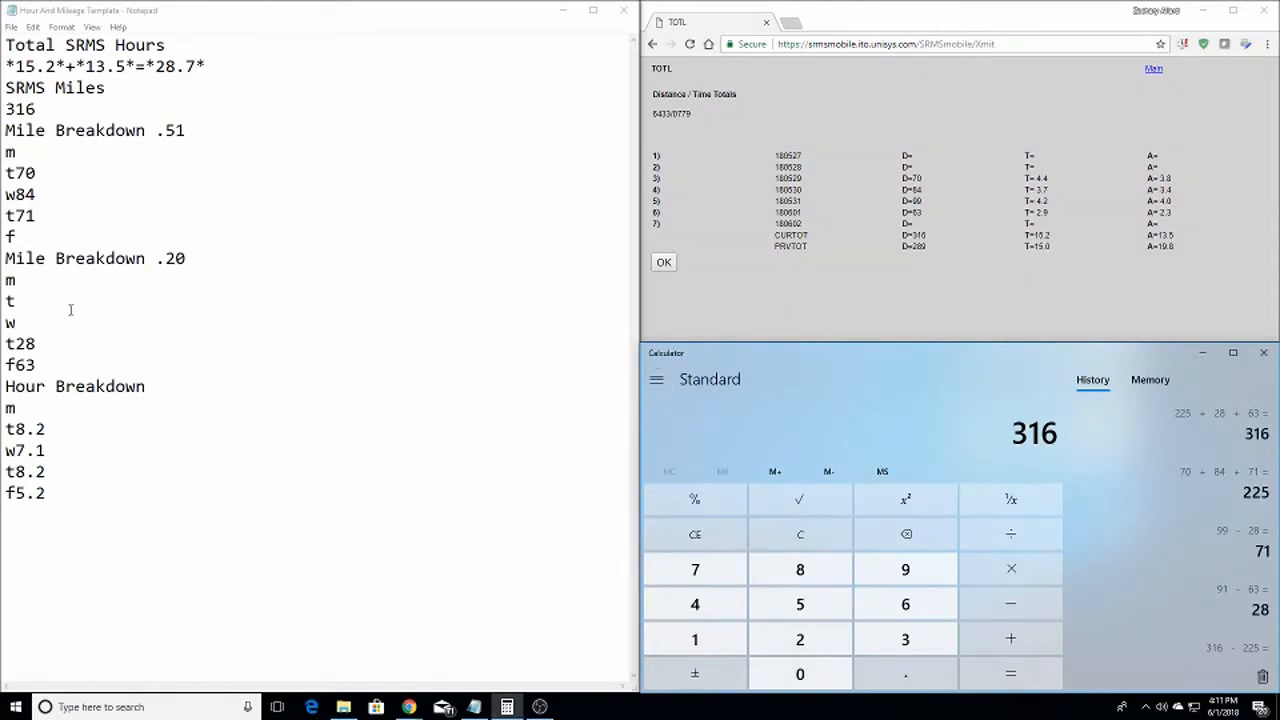
left_click_drag(43, 219, 29, 189)
Close the SRMS totals Chrome window and the Calculator, leaving only the notes
left_click(36, 180)
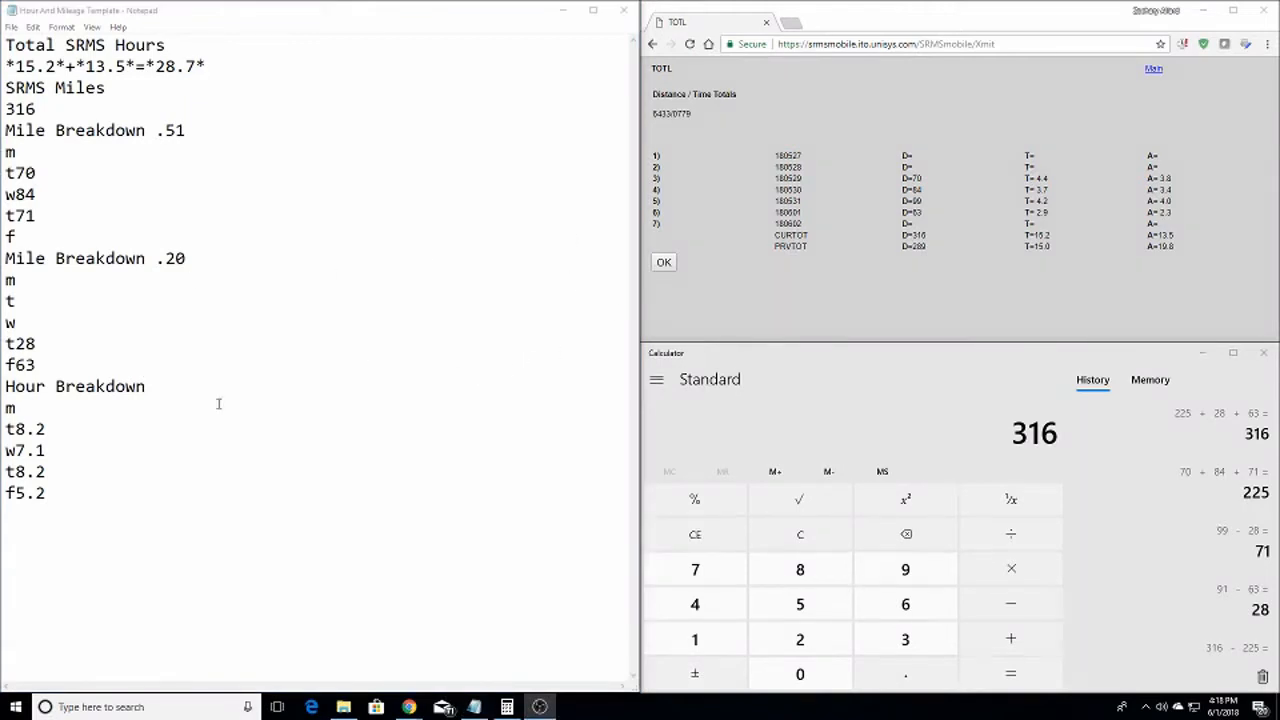
left_click(855, 24)
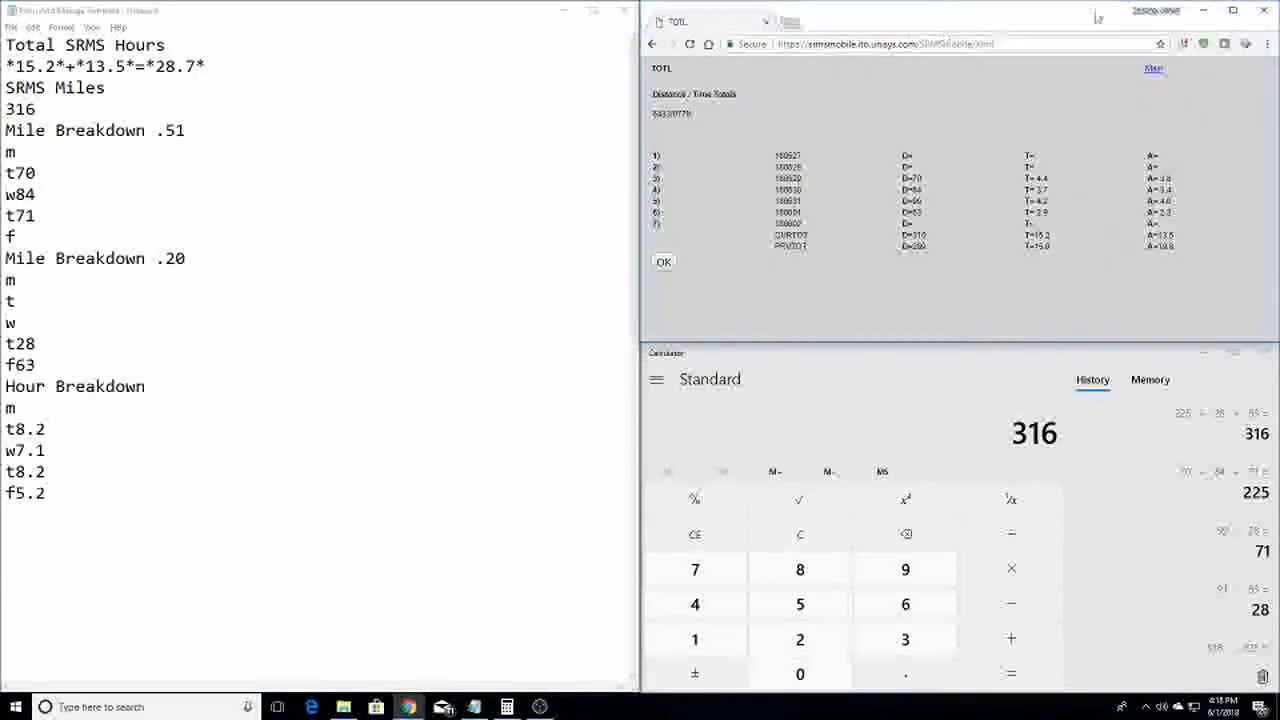
left_click(1262, 12)
left_click(1262, 355)
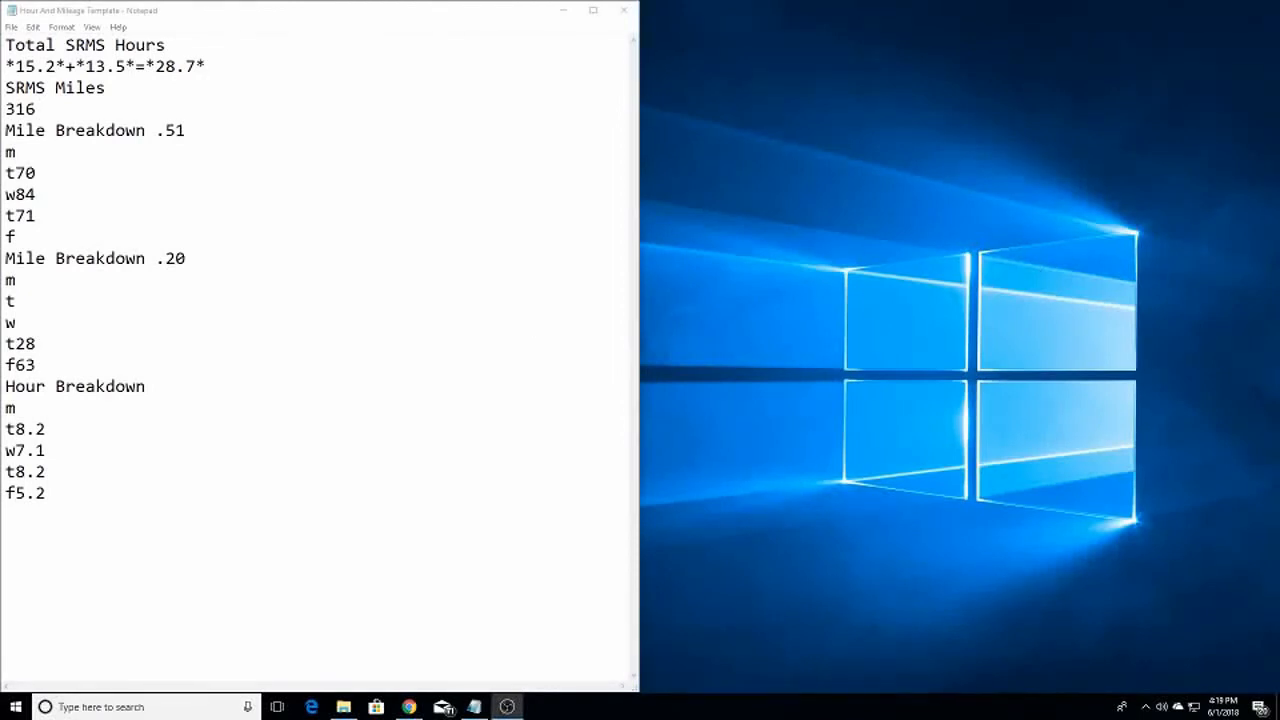
Open The Form in Chrome, snapped to the right half beside the notes and stretched taller
left_click(409, 707)
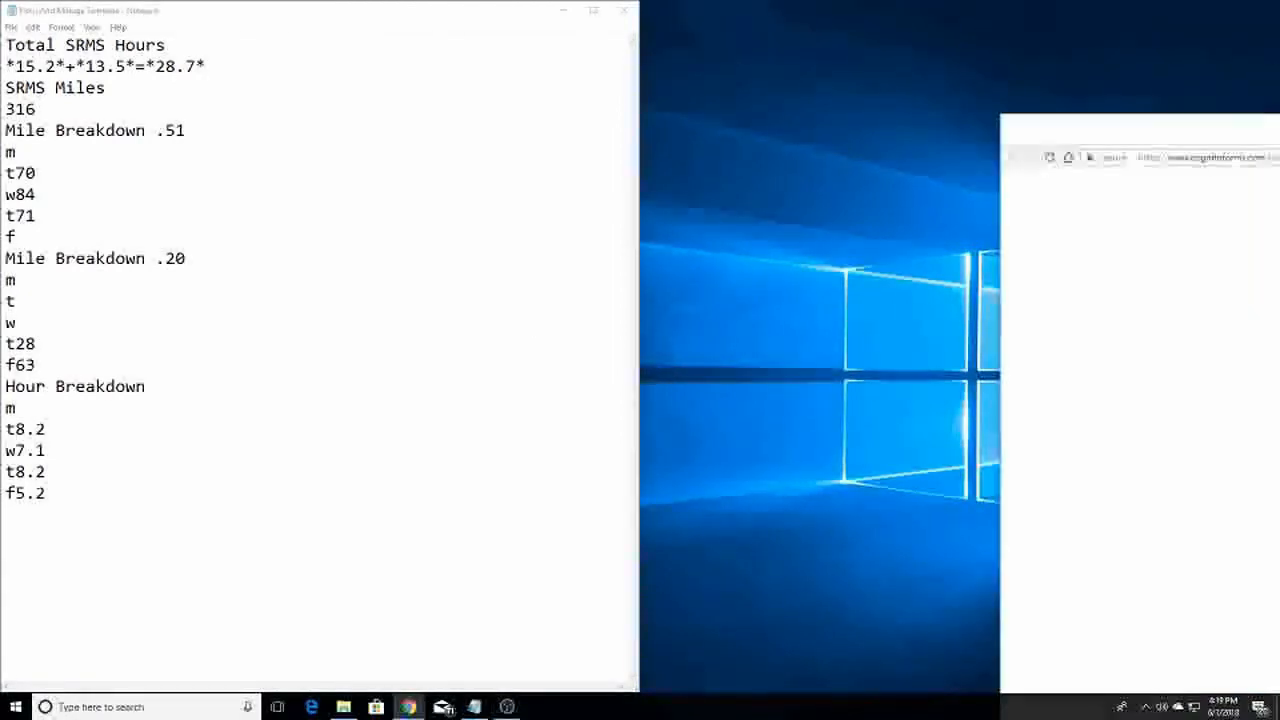
left_click_drag(1030, 2, 1270, 0)
left_click_drag(298, 9, 875, 6)
mouse_move(1279, 5)
left_mouse_down()
mouse_move(838, 20)
mouse_move(1279, 2)
left_mouse_up()
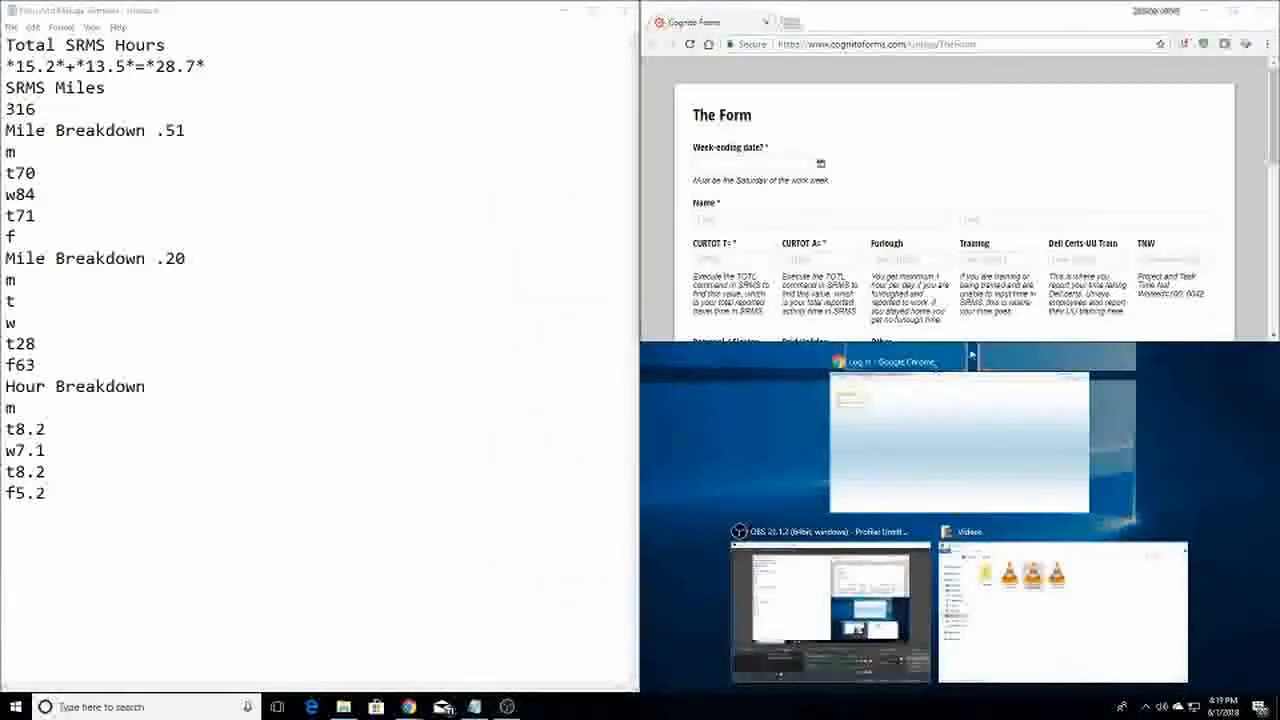
left_click(1001, 326)
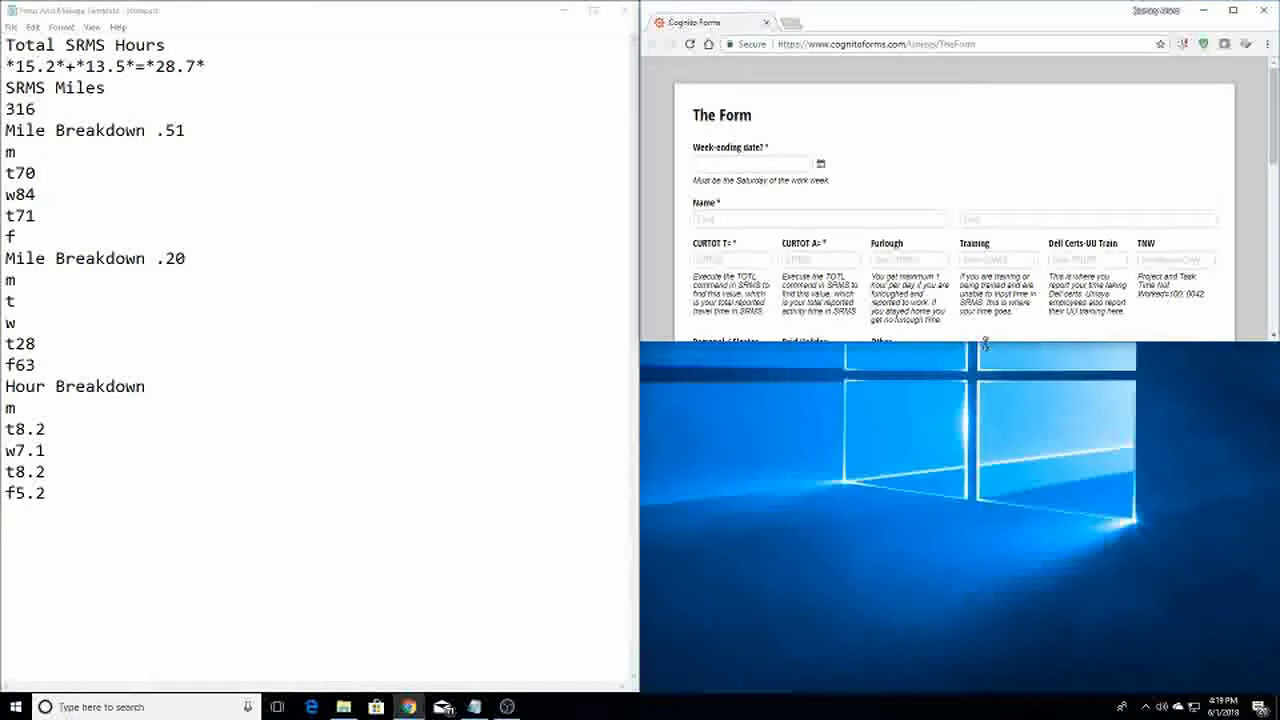
left_click_drag(990, 343, 944, 694)
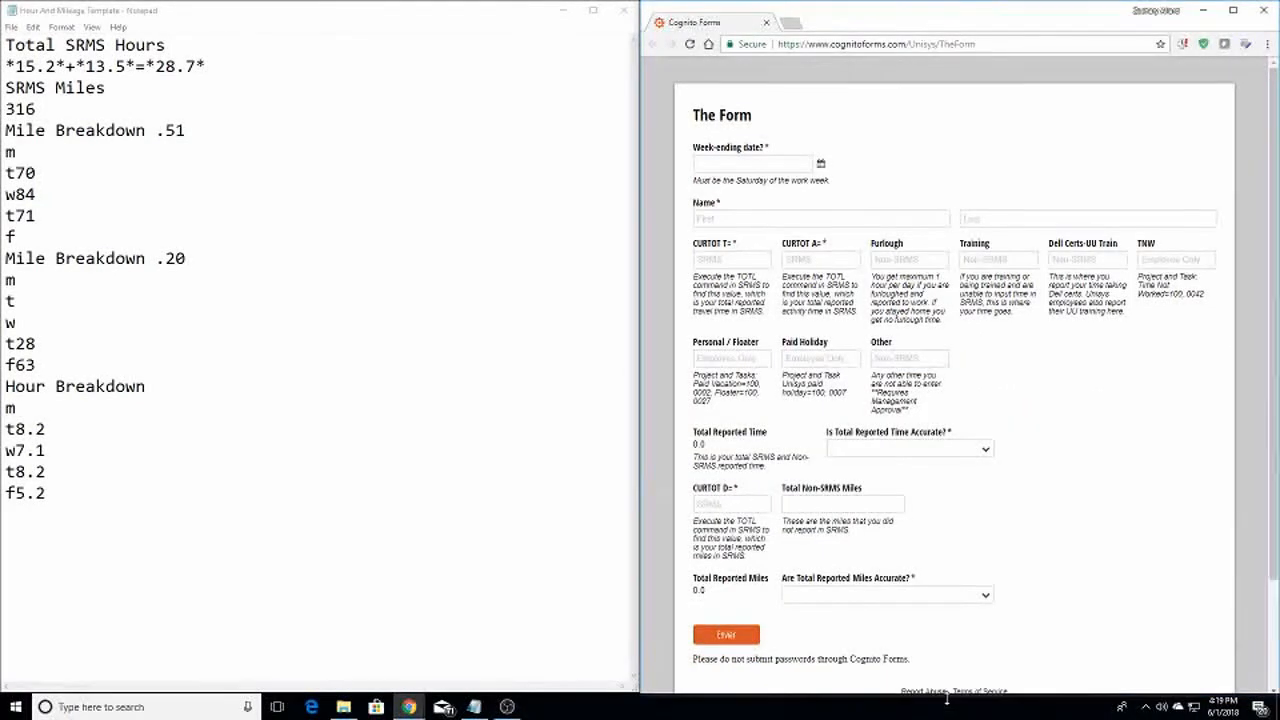
left_click(820, 165)
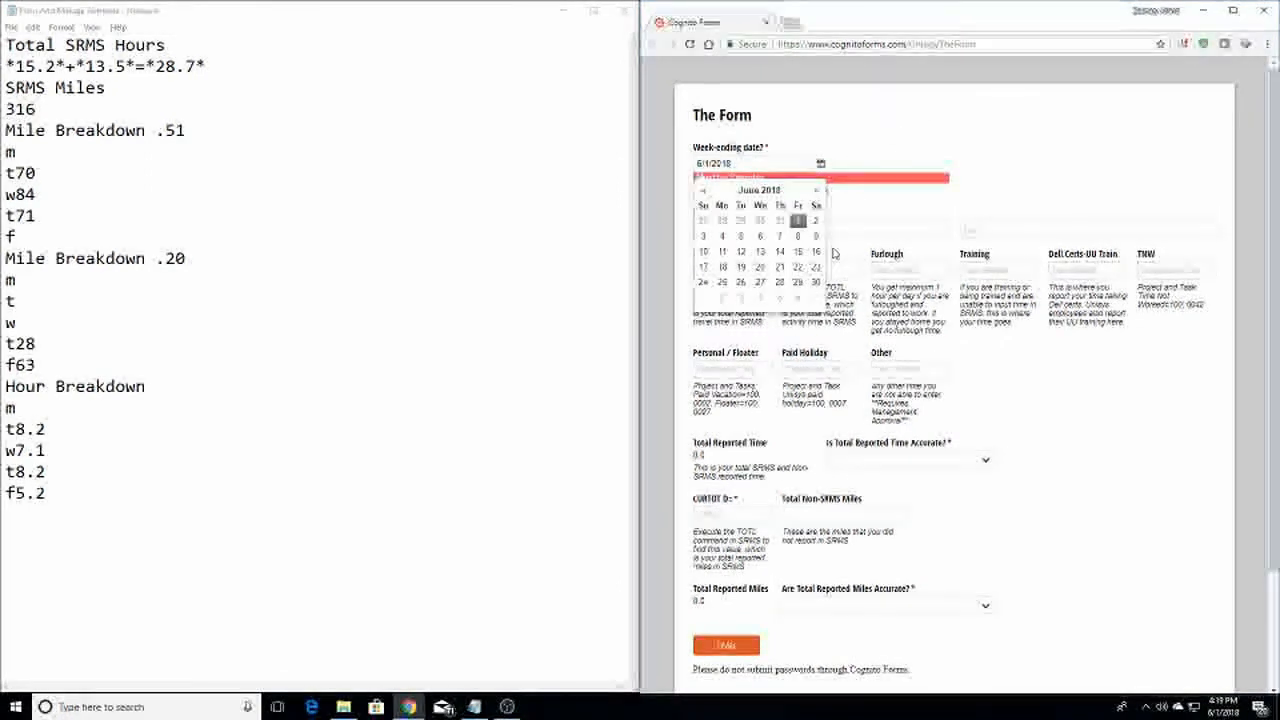
Set the week-ending date to Saturday 6/2/2018 and close the calendar
left_click(817, 221)
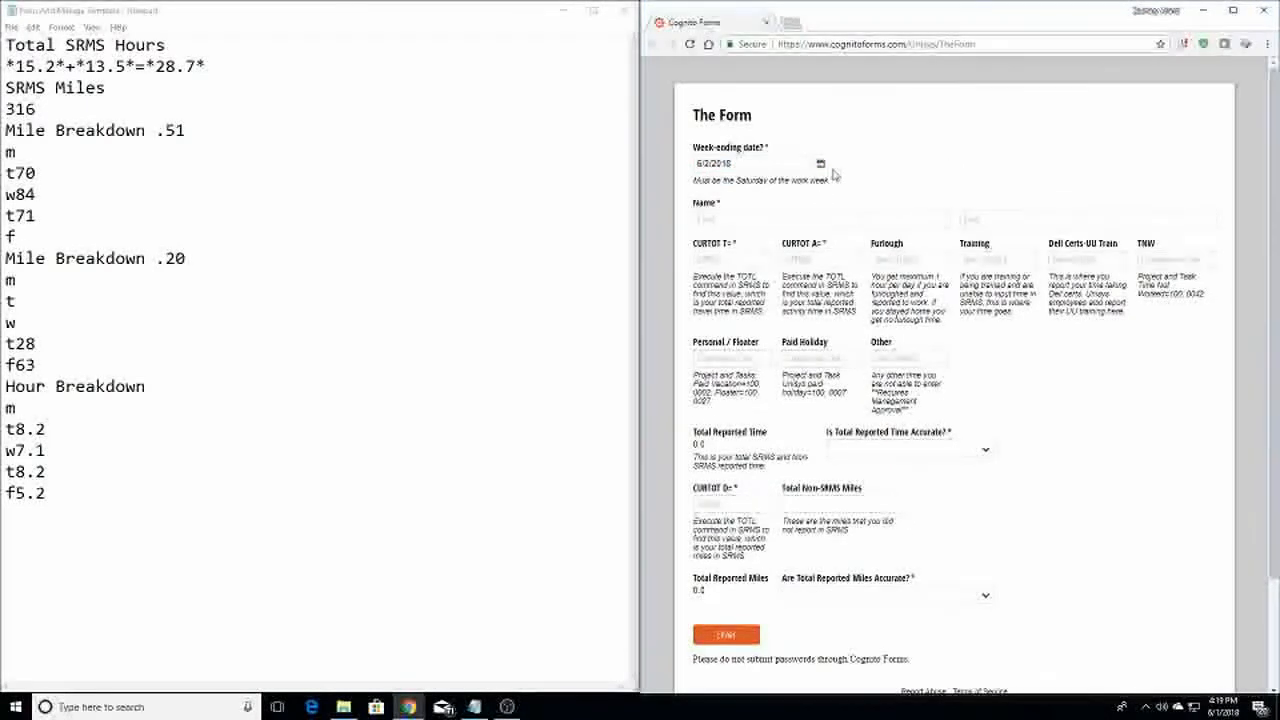
left_click(822, 166)
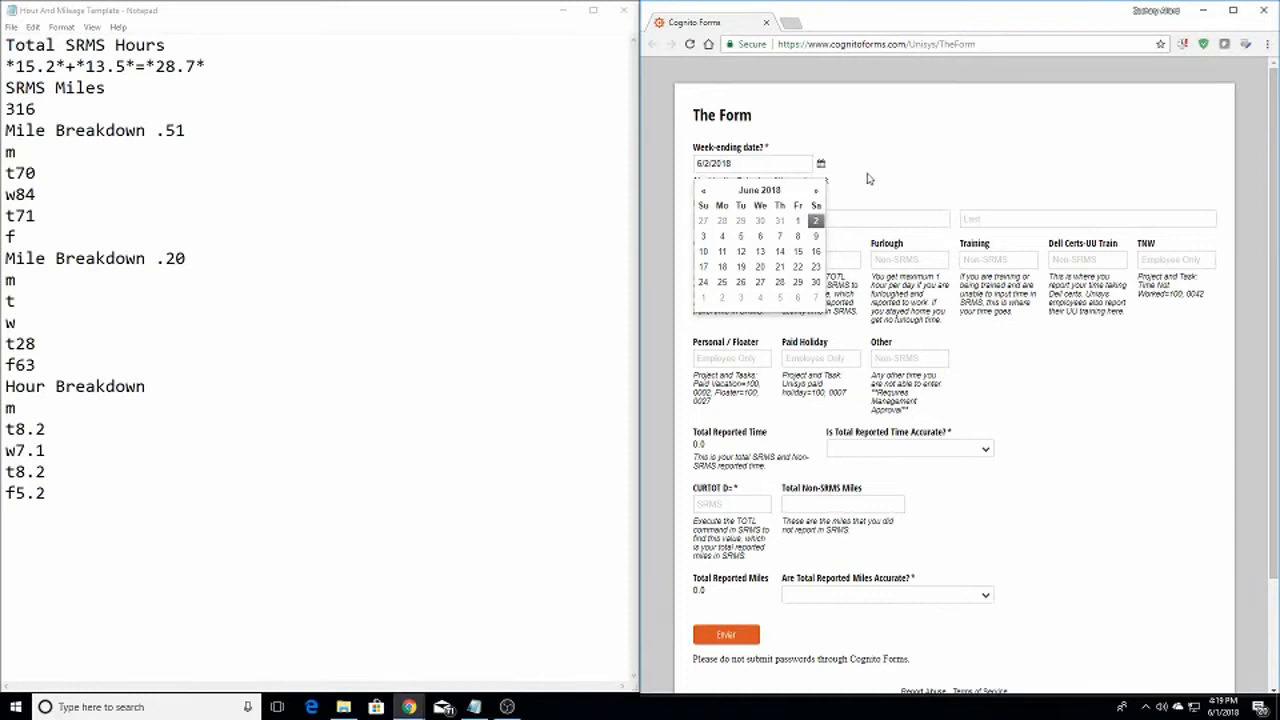
left_click(869, 178)
Enter the employee's first name and last name in the Name section
left_click(744, 223)
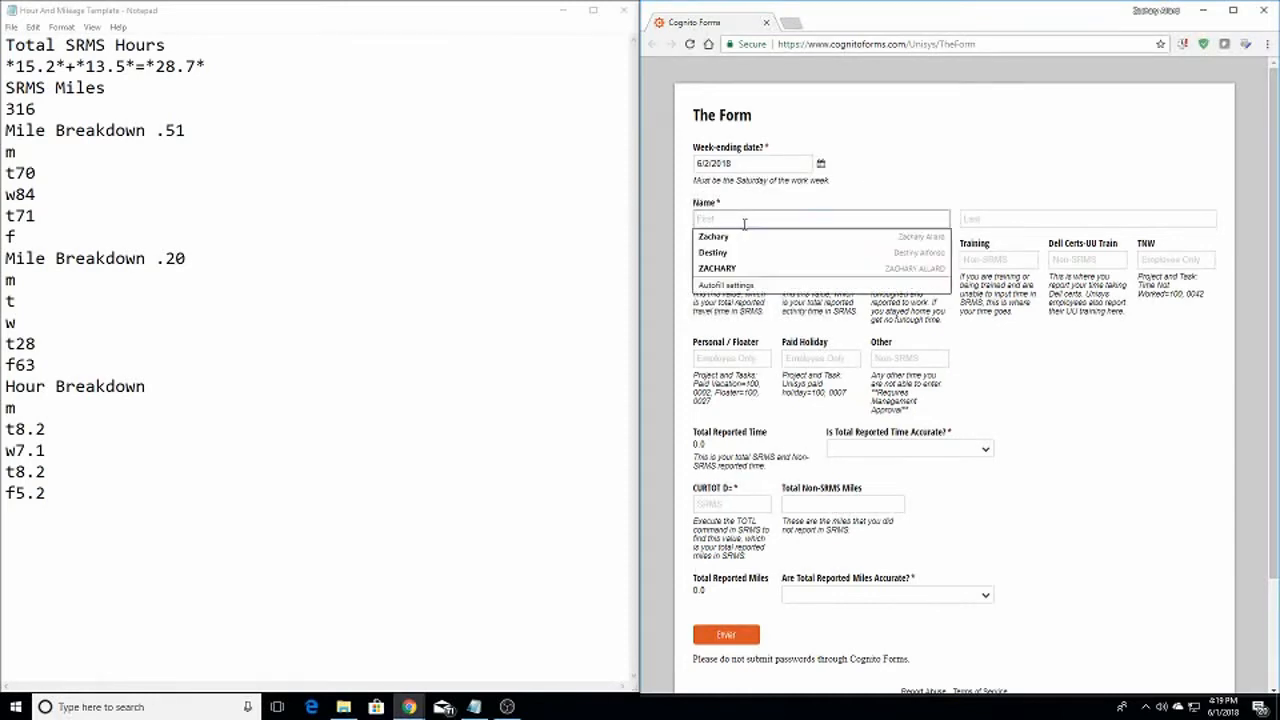
key("Tab")
key("Tab")
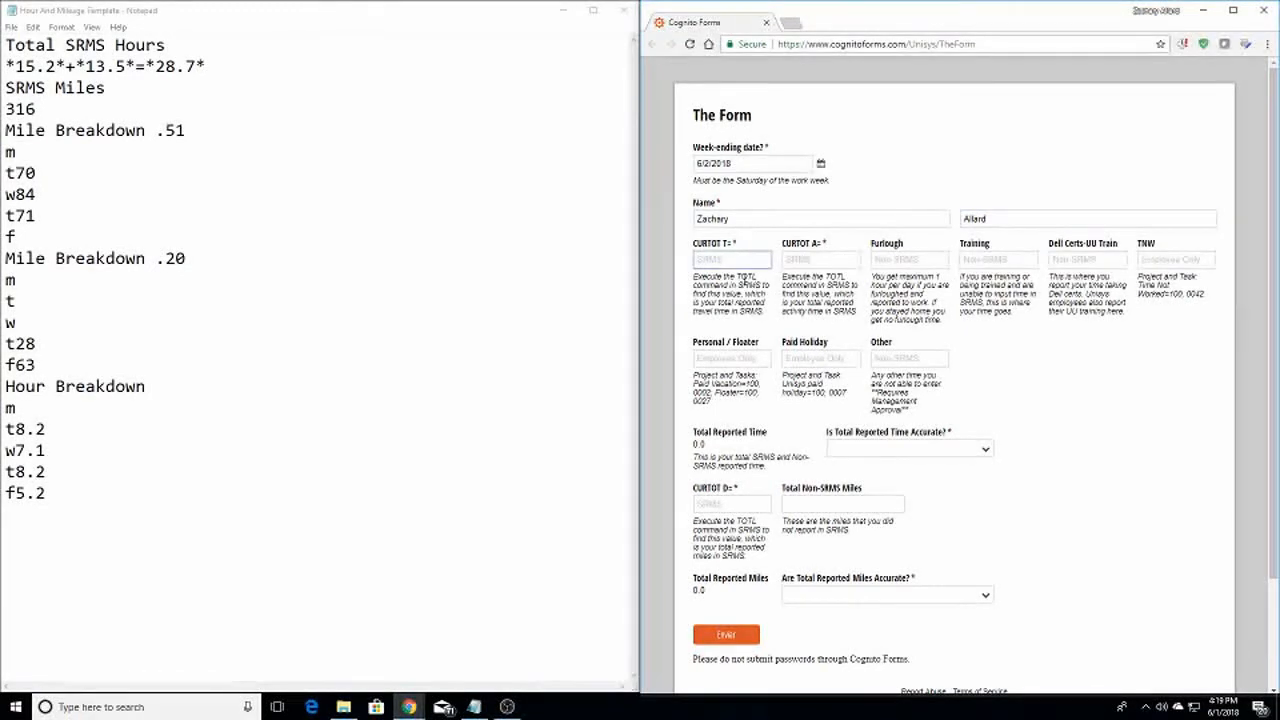
Enter 15.2 hours in CURTOT T and 13.5 hours in CURTOT A
left_click(731, 258)
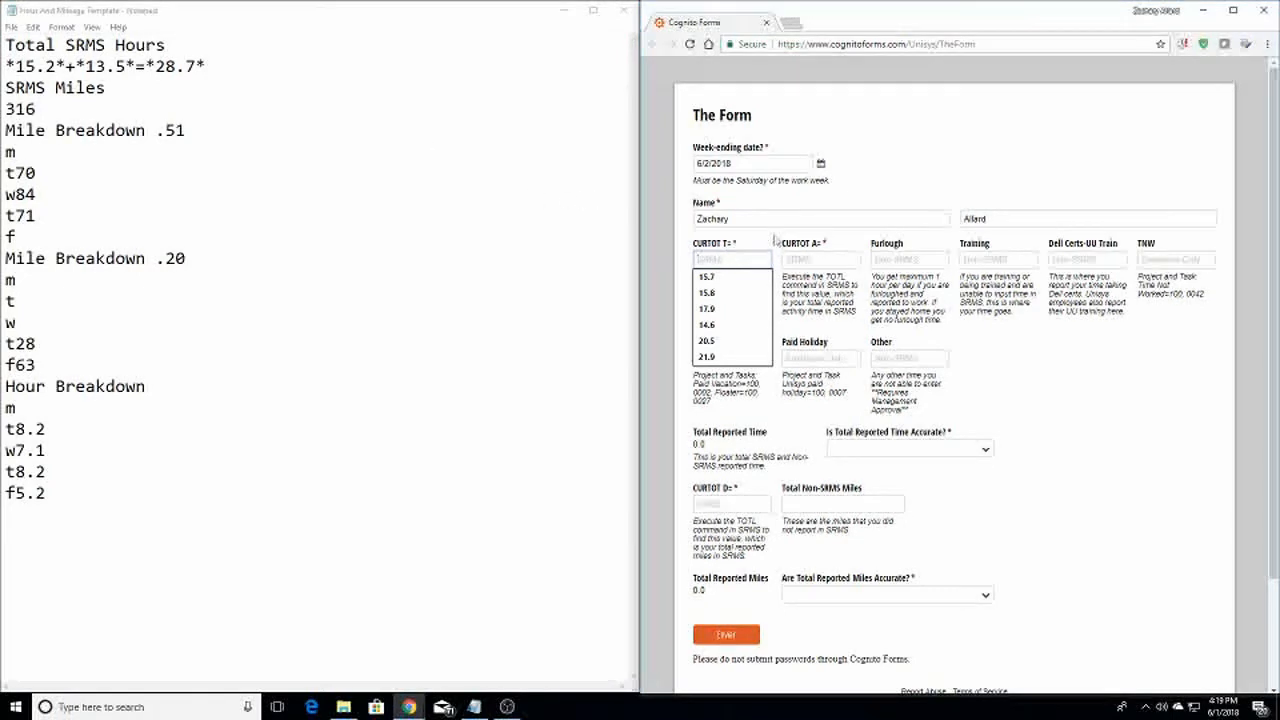
type("15.2")
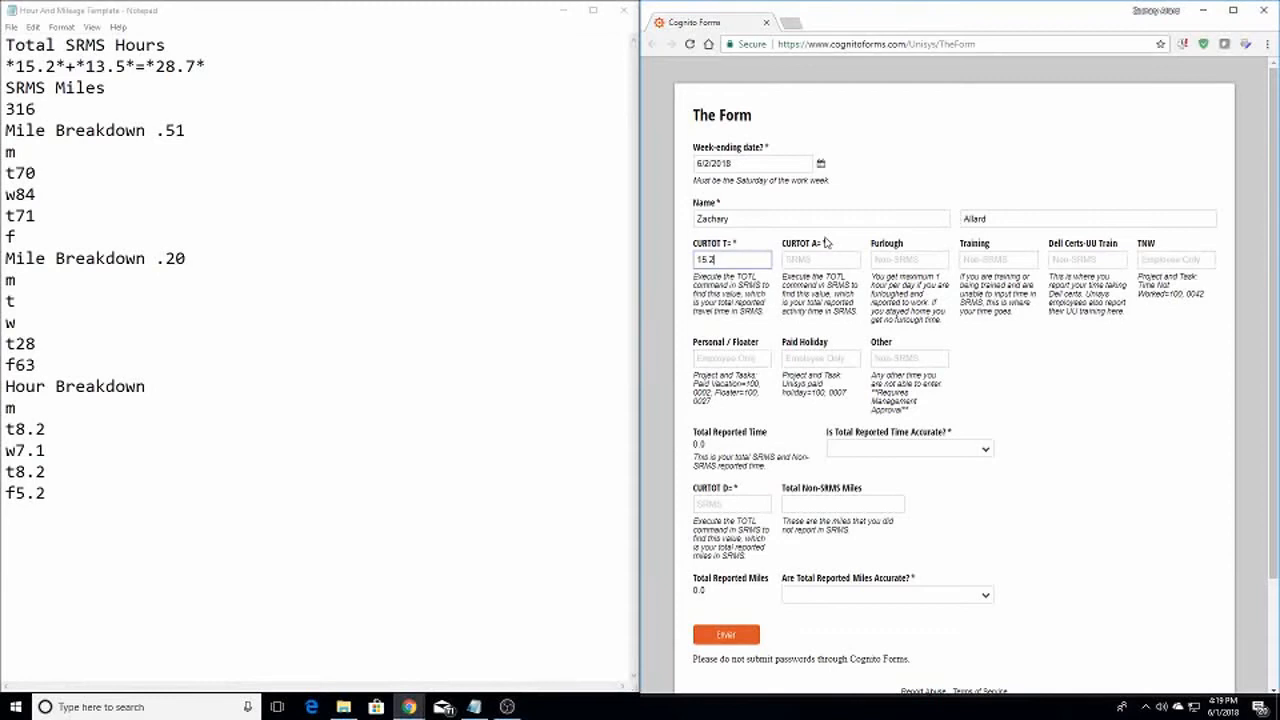
key("Tab")
type("13.5")
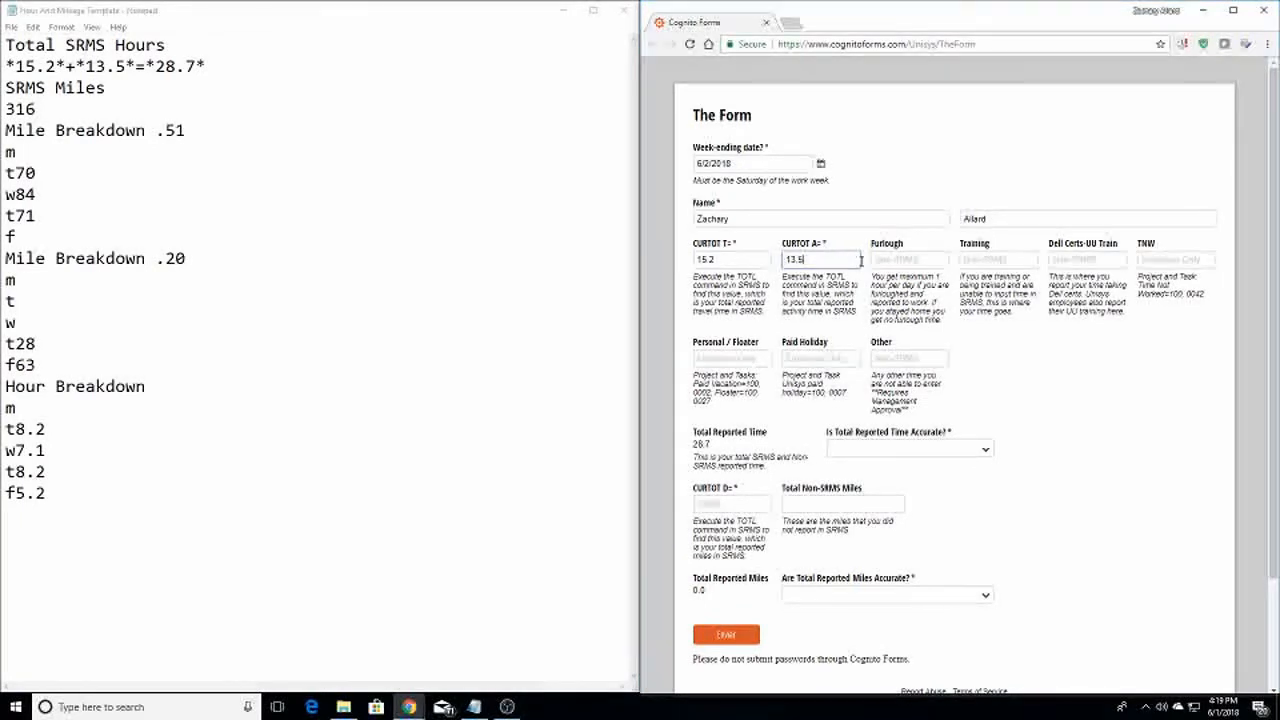
Set the Furlough and Training hours to 0
left_click(885, 260)
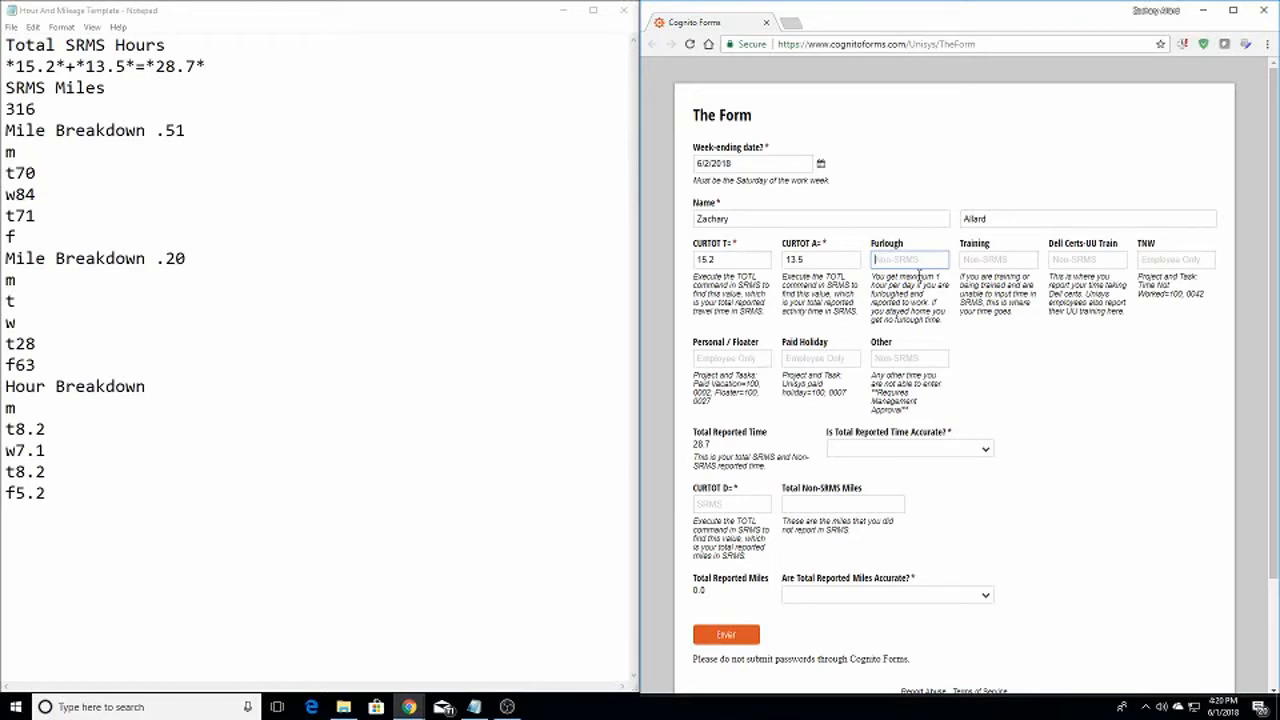
type("0")
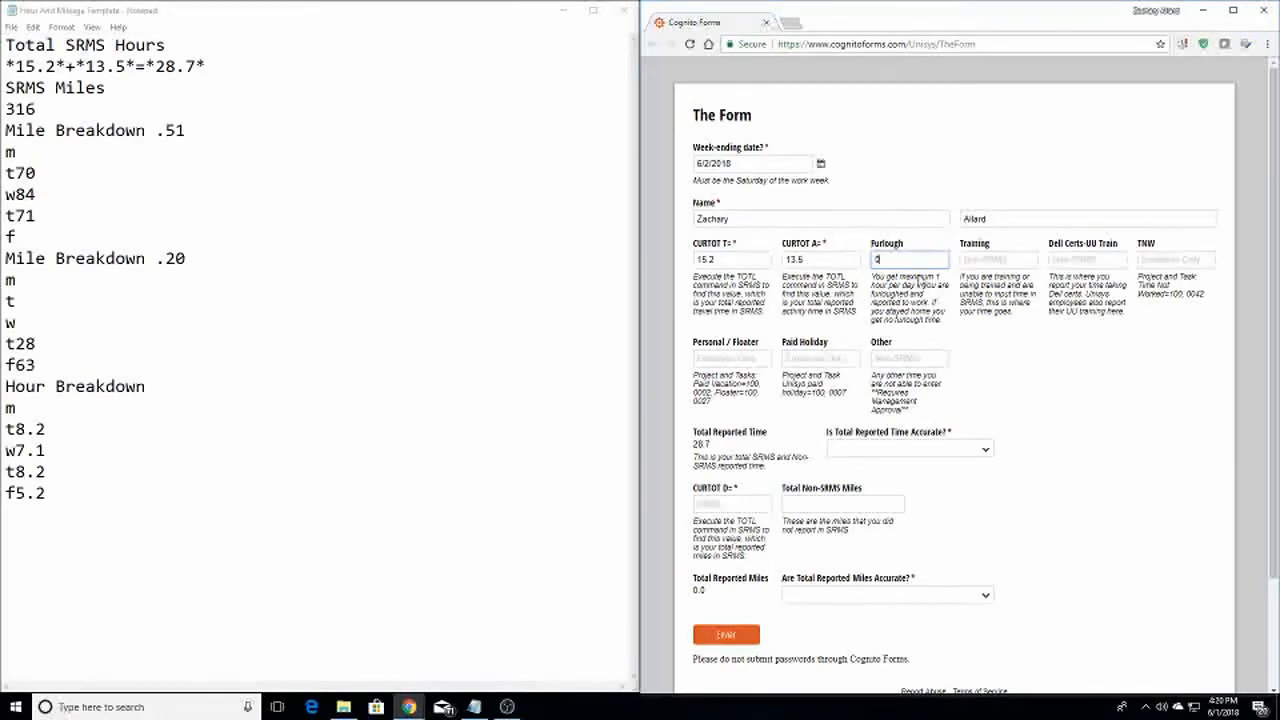
key("Tab")
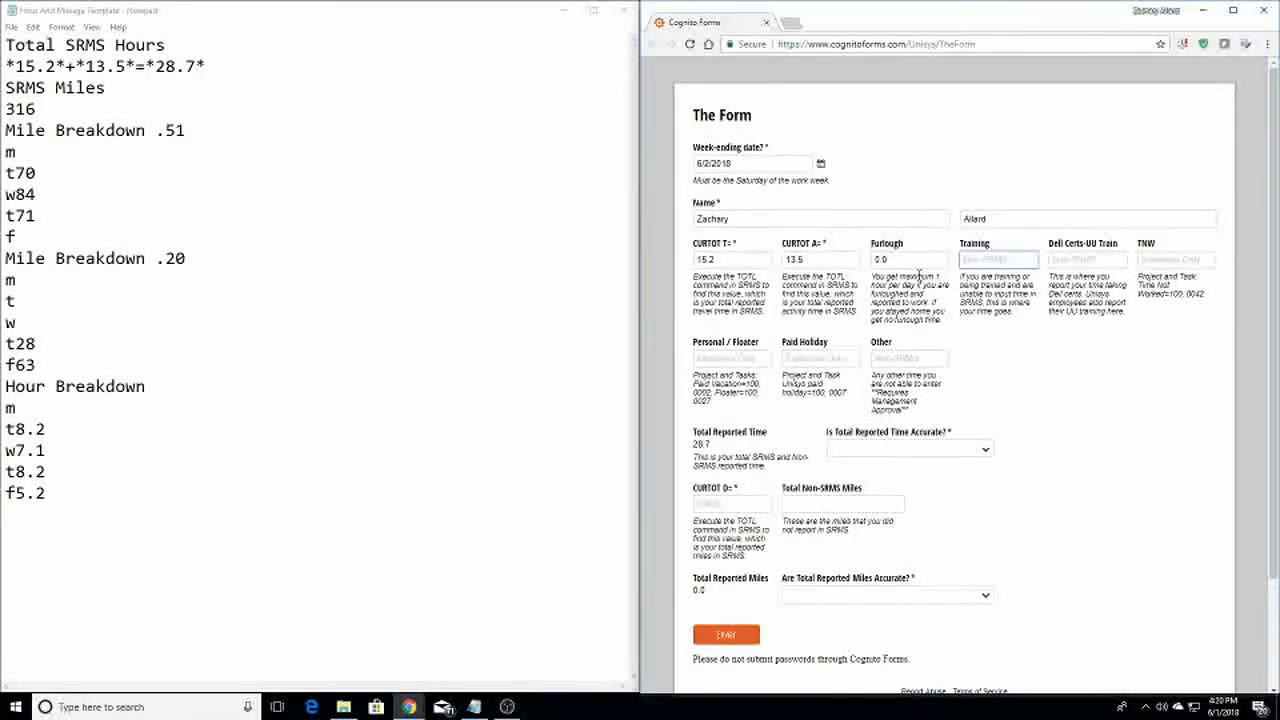
type("0")
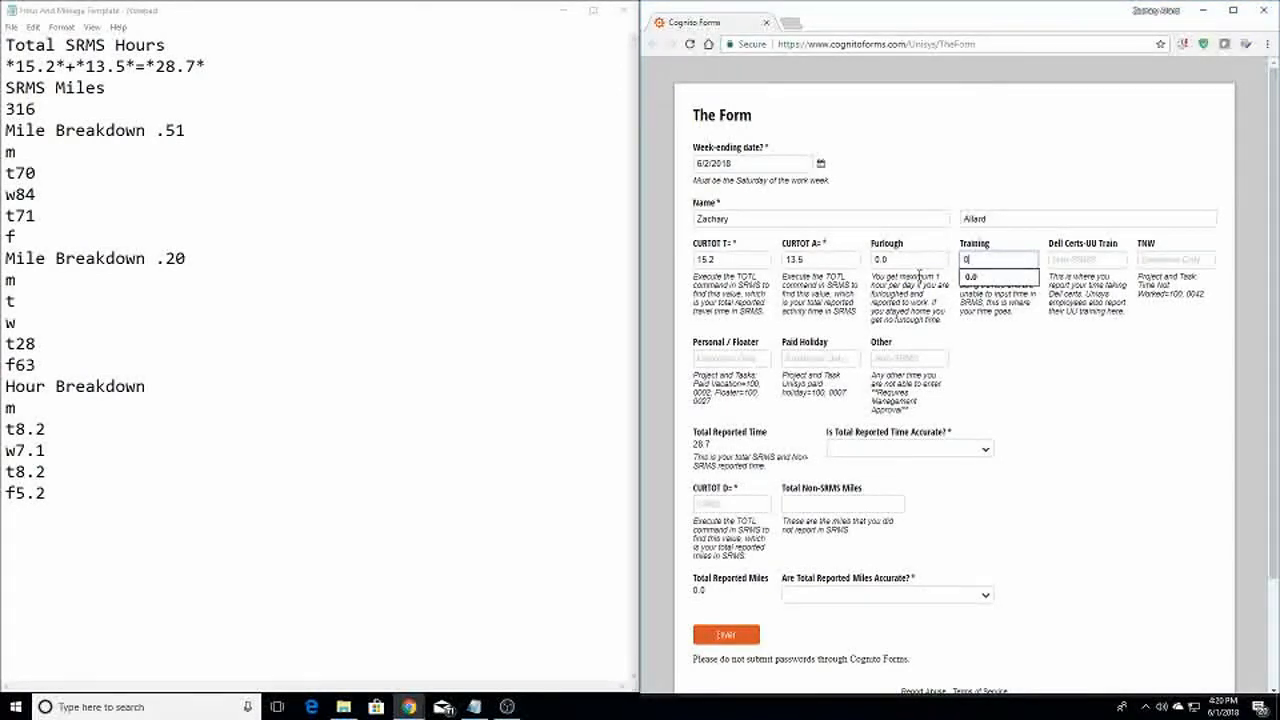
key("Tab")
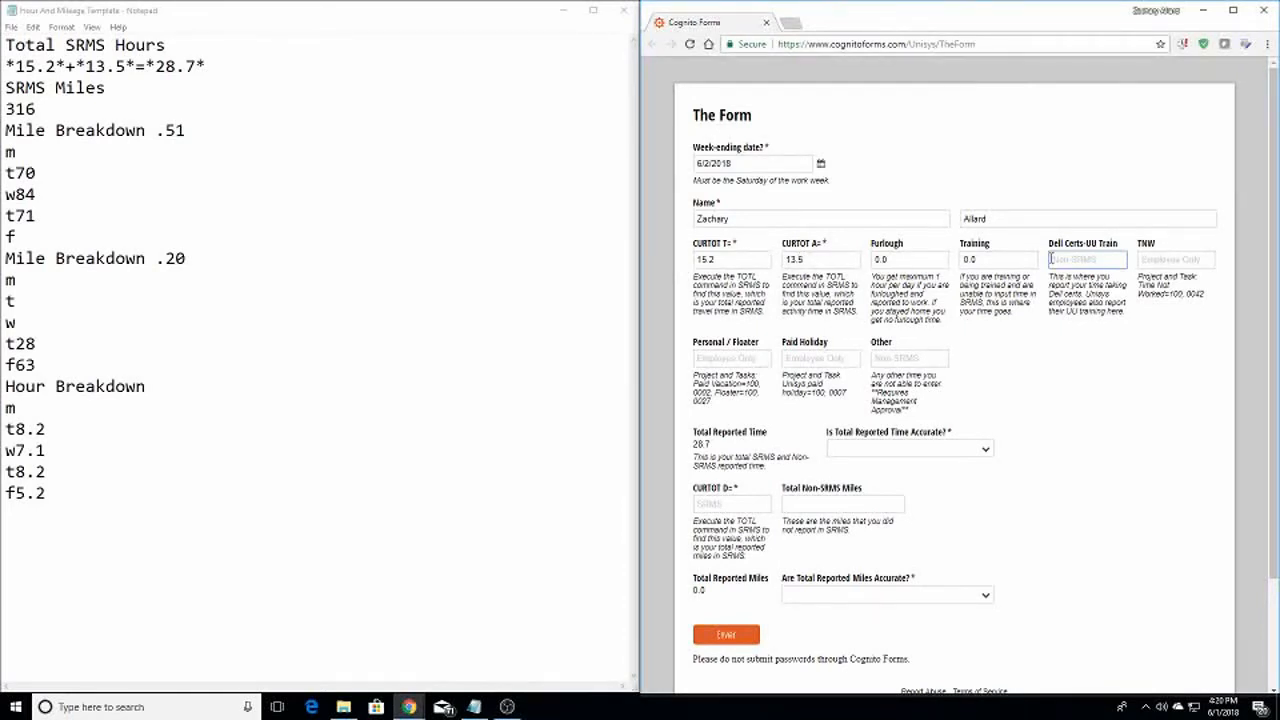
Set Dell Certs-UU Train, TNW, Personal / Floater and Paid Holiday to 0, leaving Other blank
left_click(1076, 257)
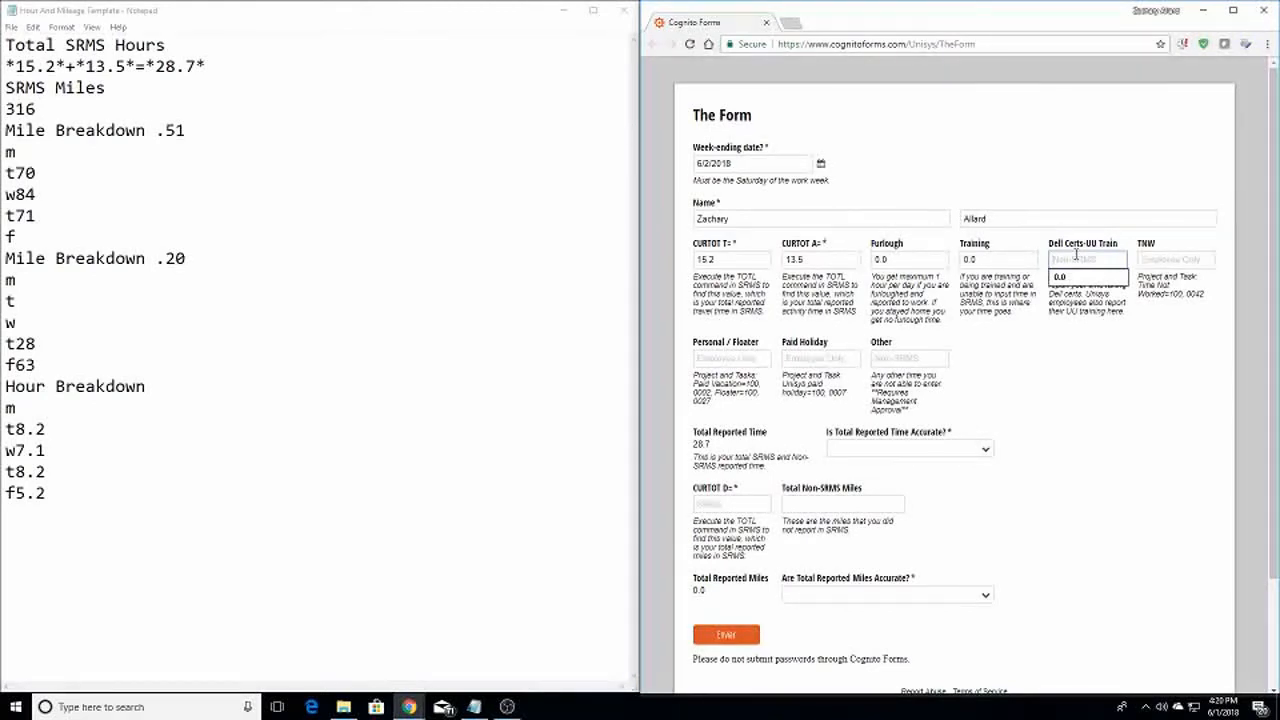
type("0")
key("Tab")
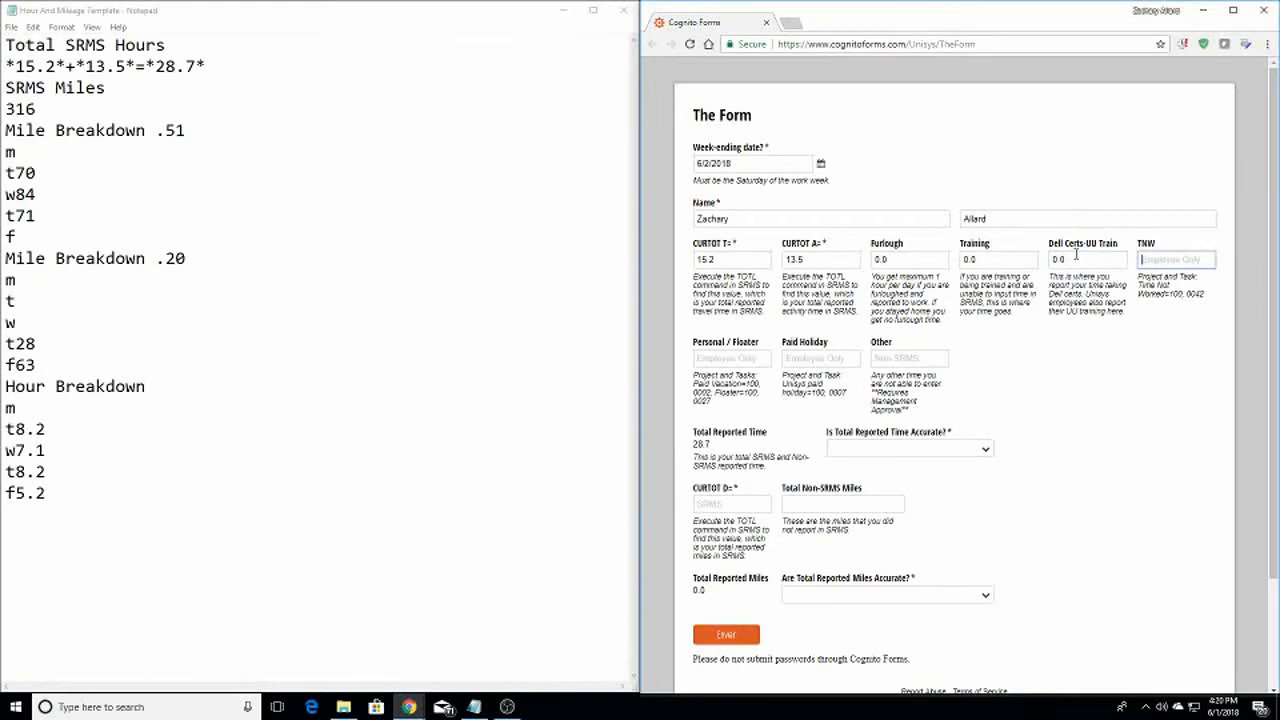
type("0")
key("Tab")
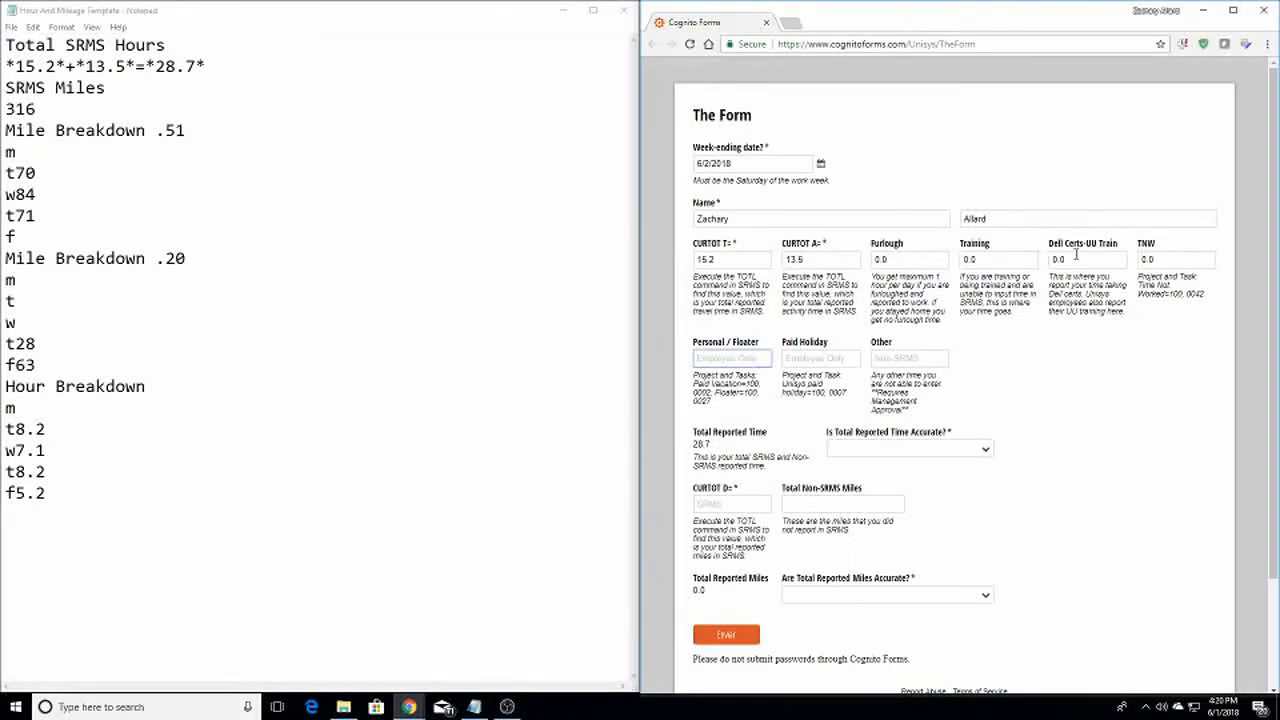
type("0")
key("Tab")
type("0")
key("Tab")
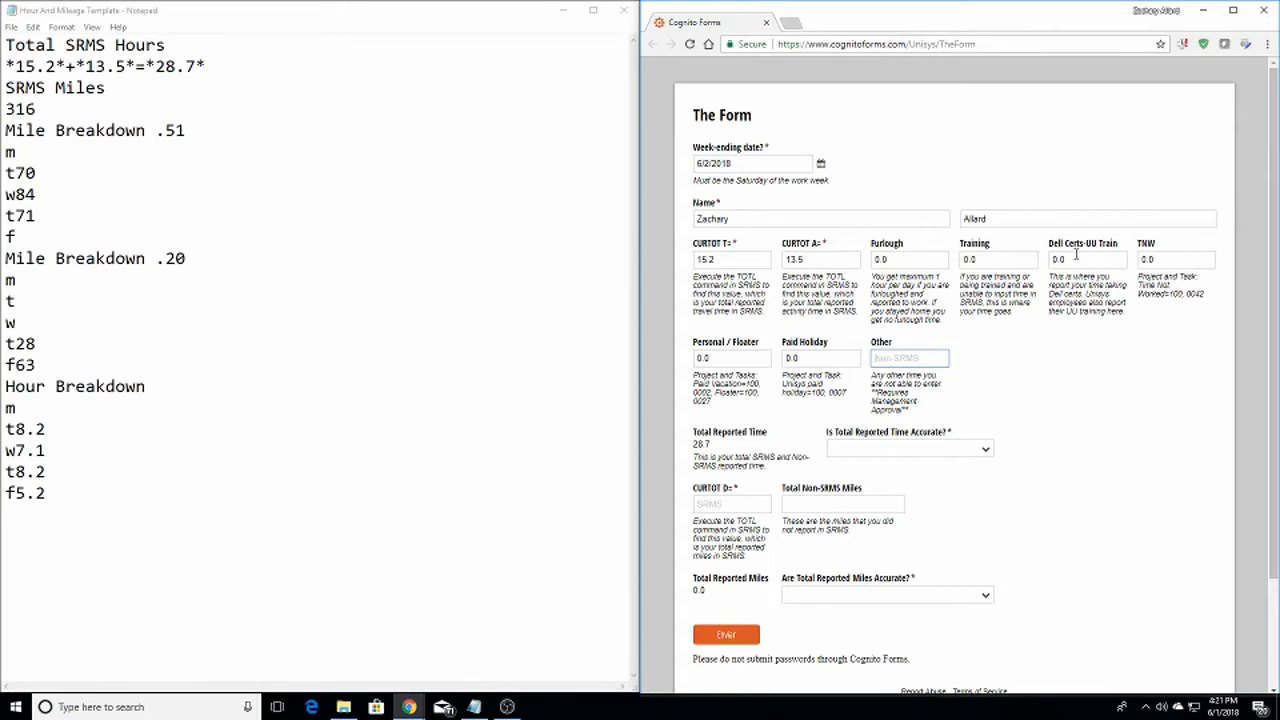
key("Tab")
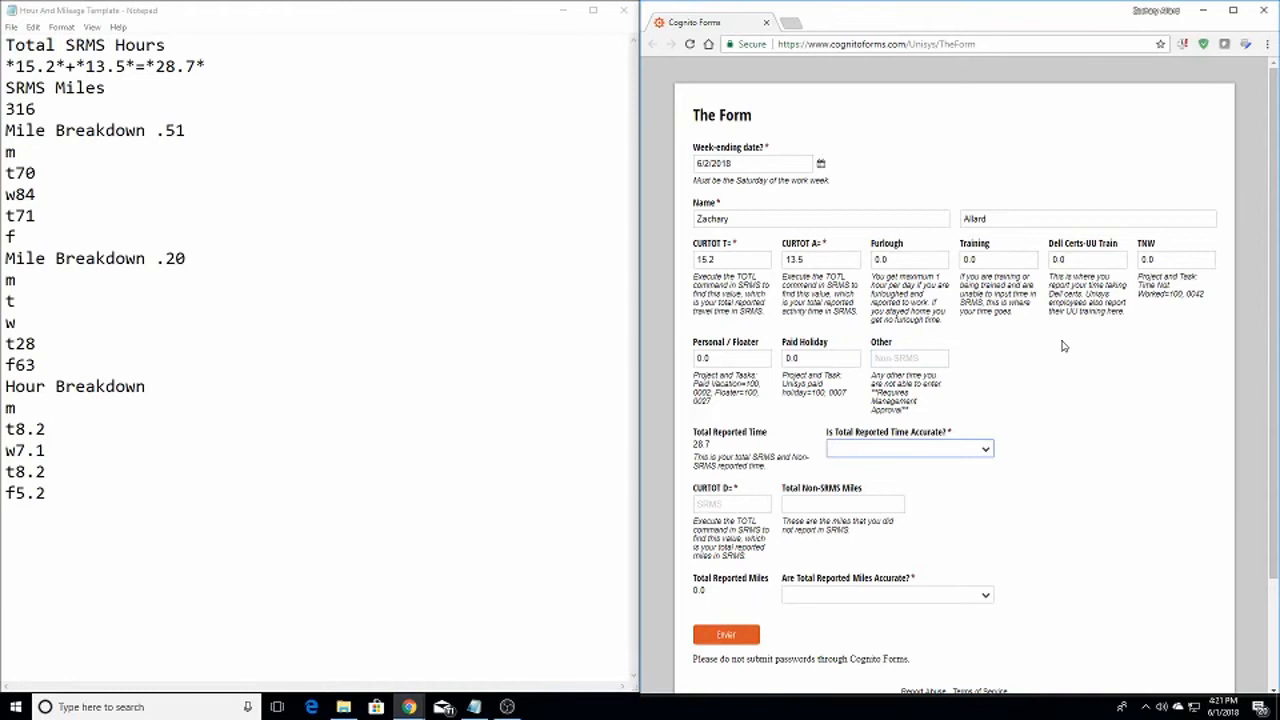
Answer Yes to the time-accuracy question and select the 28.7 total in Notepad
key("Down")
key("Tab")
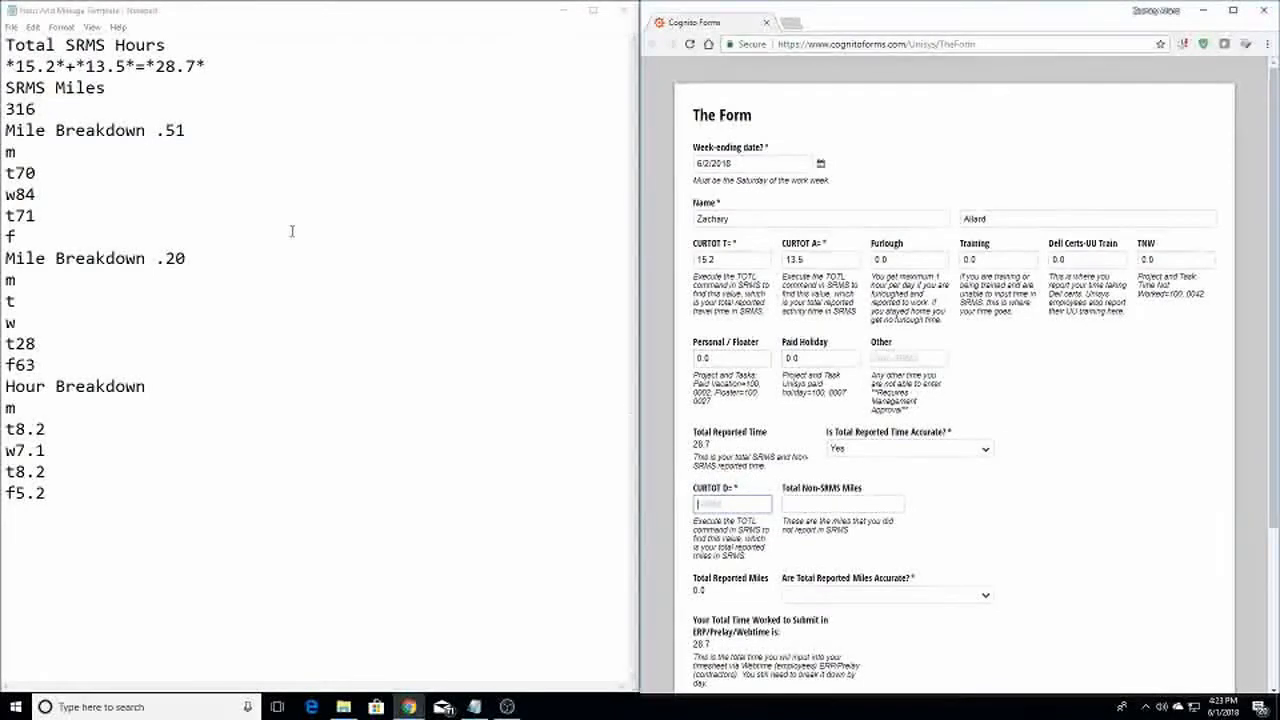
left_click_drag(156, 67, 196, 68)
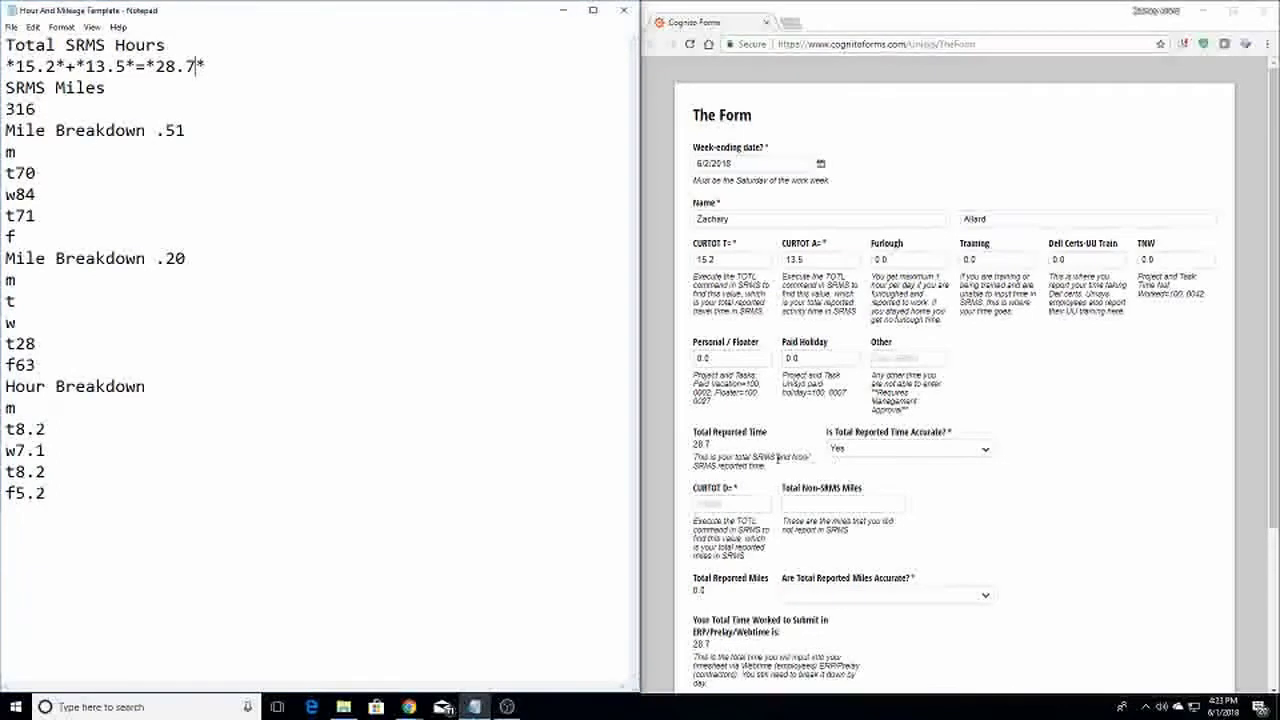
Change the time-accuracy answer to No, revealing the Explain Why Not box
left_click(893, 451)
left_click(922, 489)
key("Down")
left_click(1071, 463)
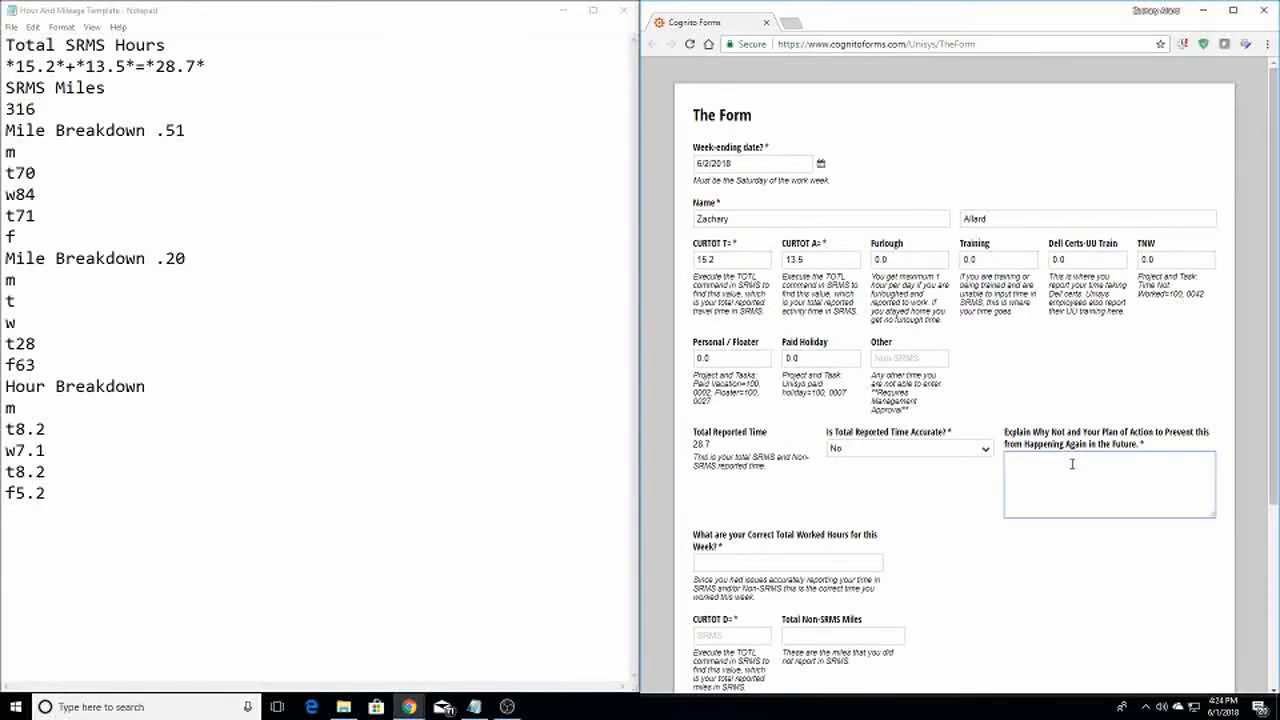
left_click(984, 451)
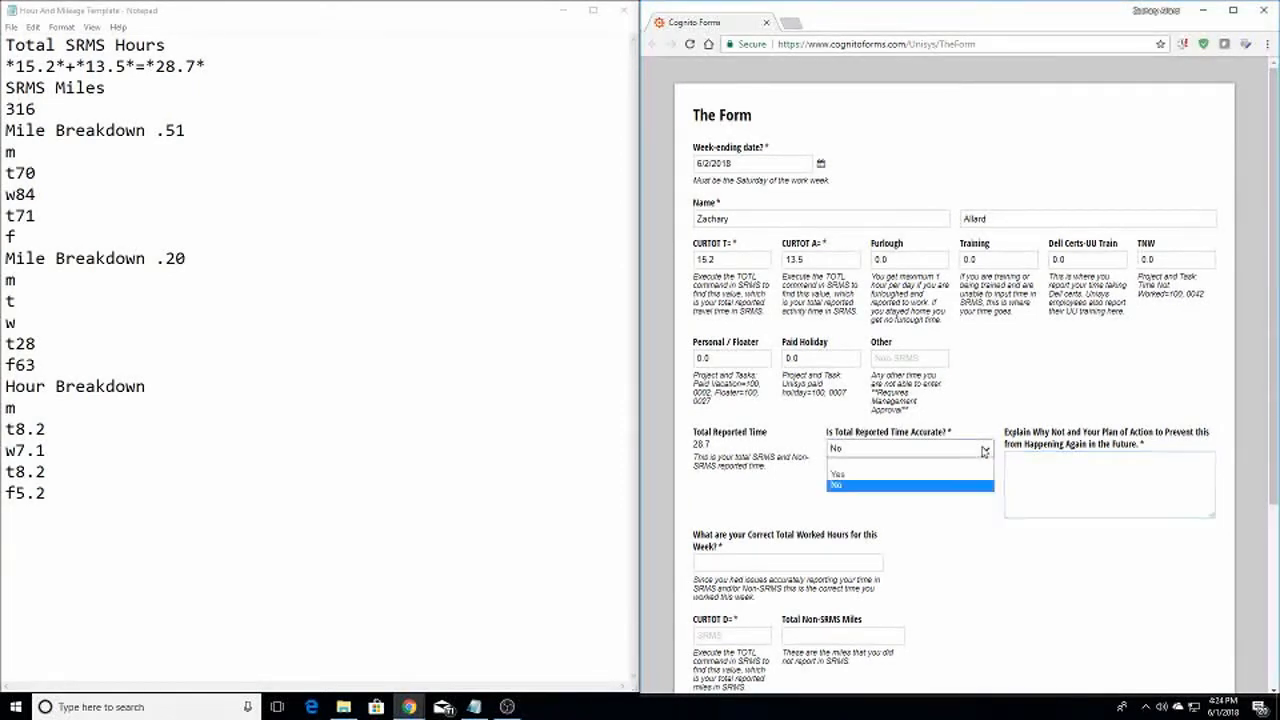
Switch time accuracy back to Yes and enter 316 SRMS miles from Notepad into CURTOT D
left_click(960, 484)
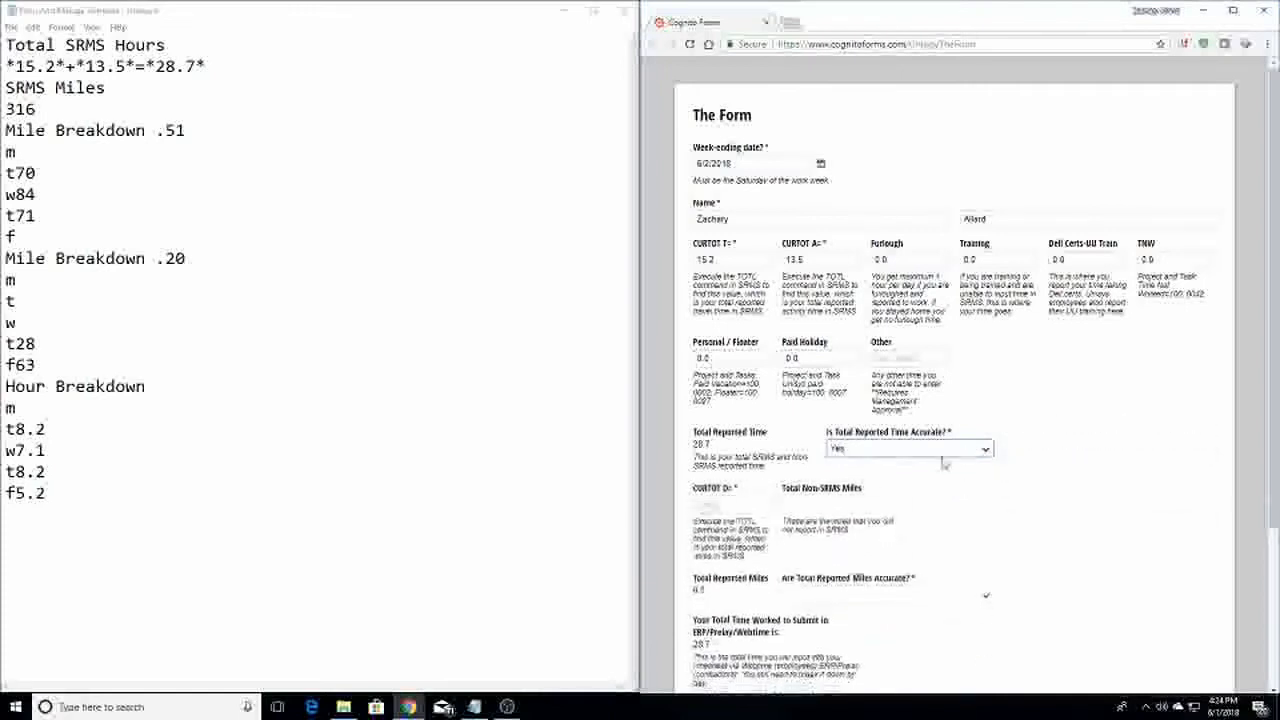
scroll(915, 497, "down", 1)
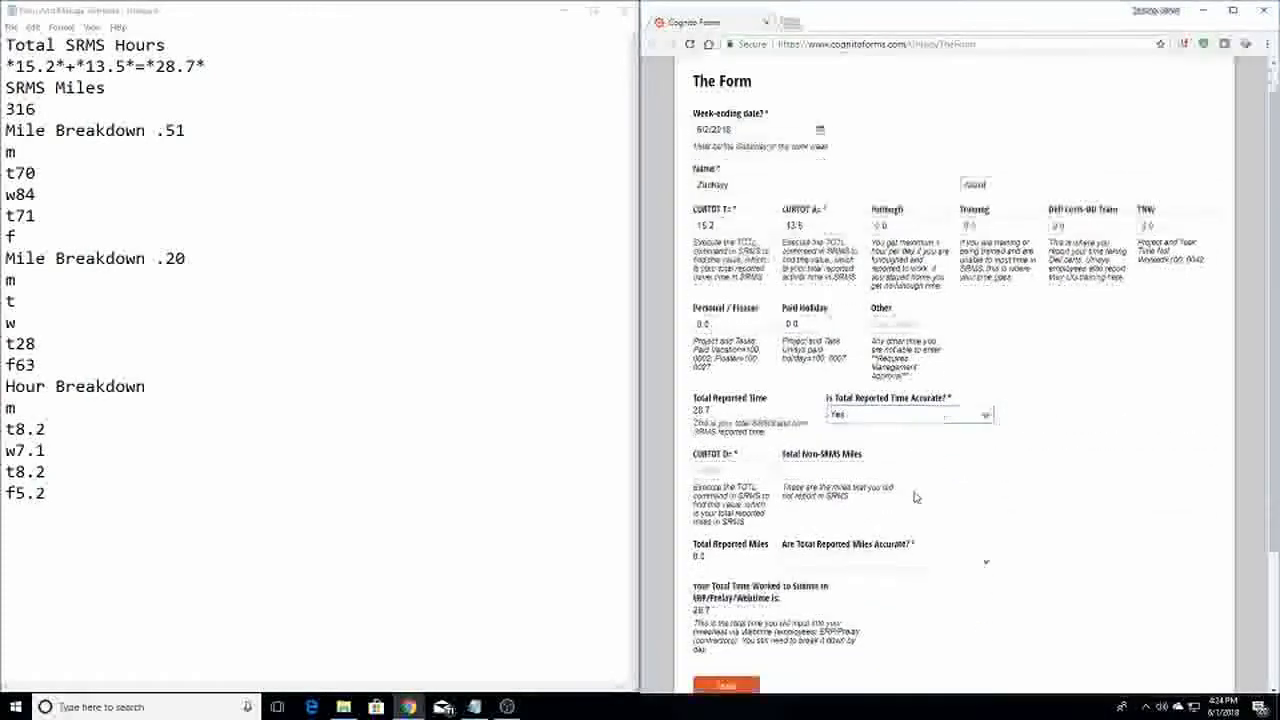
left_click(747, 437)
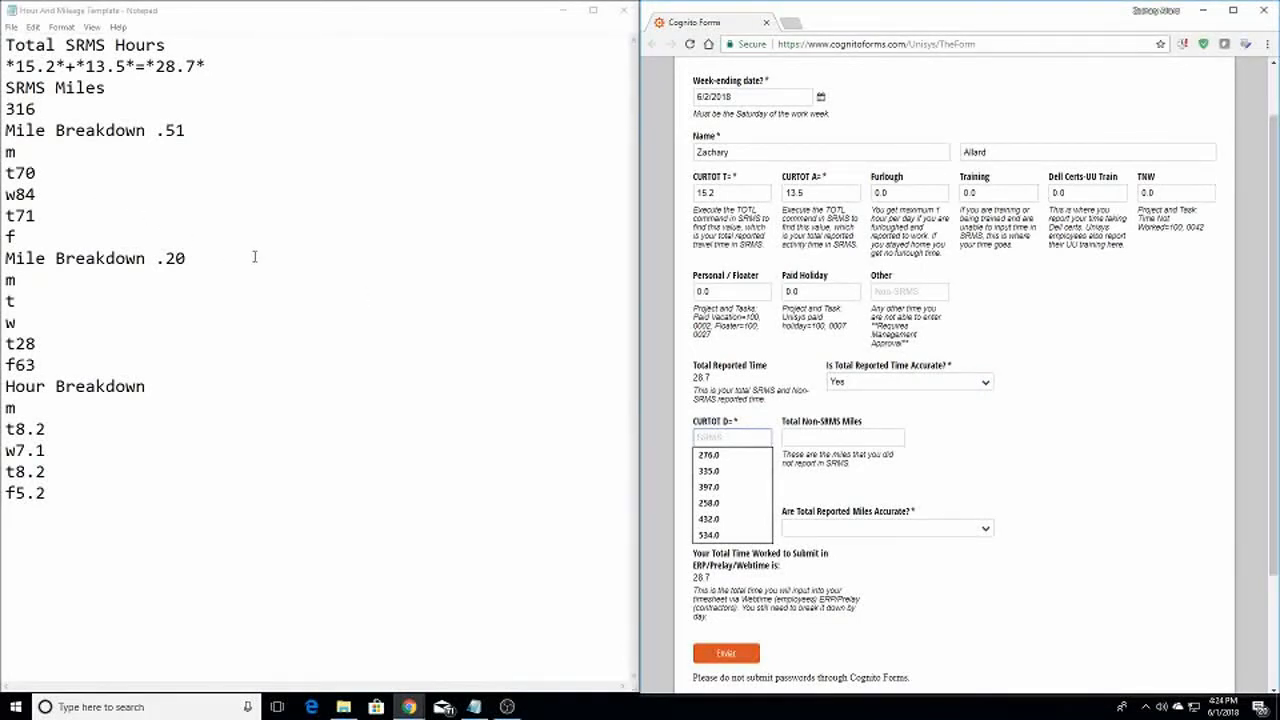
double_click(40, 109)
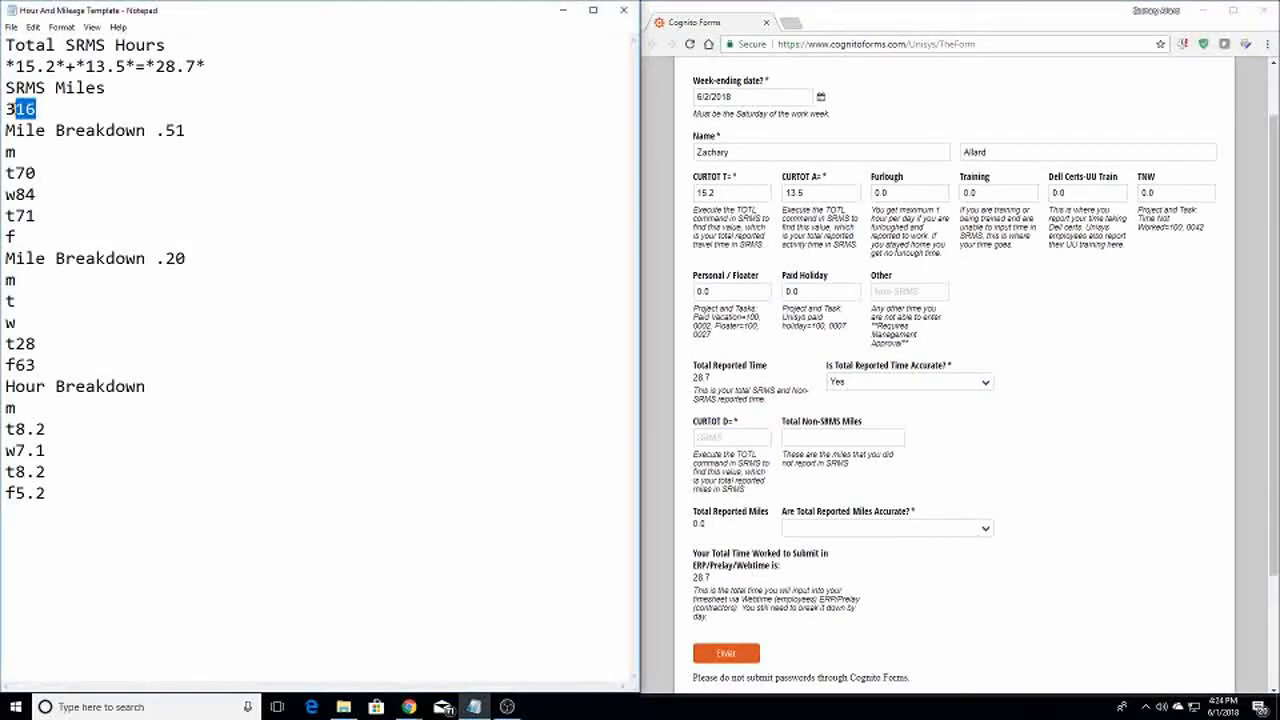
left_click(741, 437)
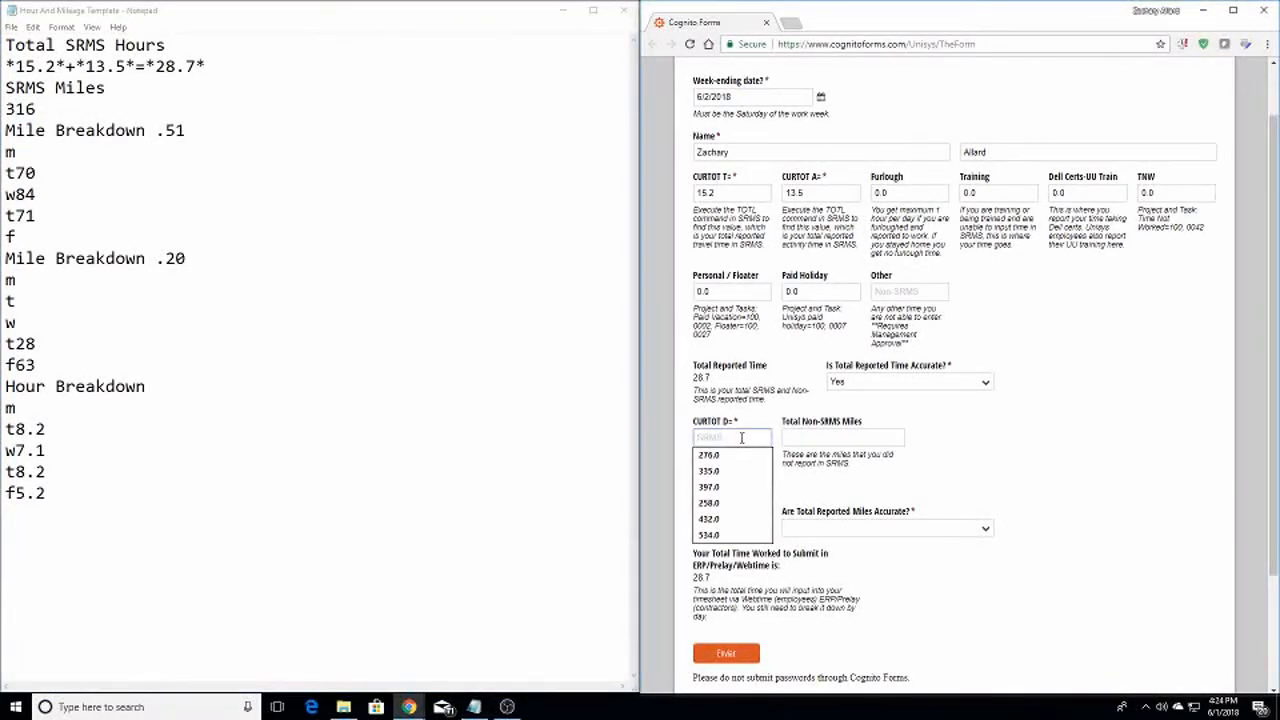
type("316")
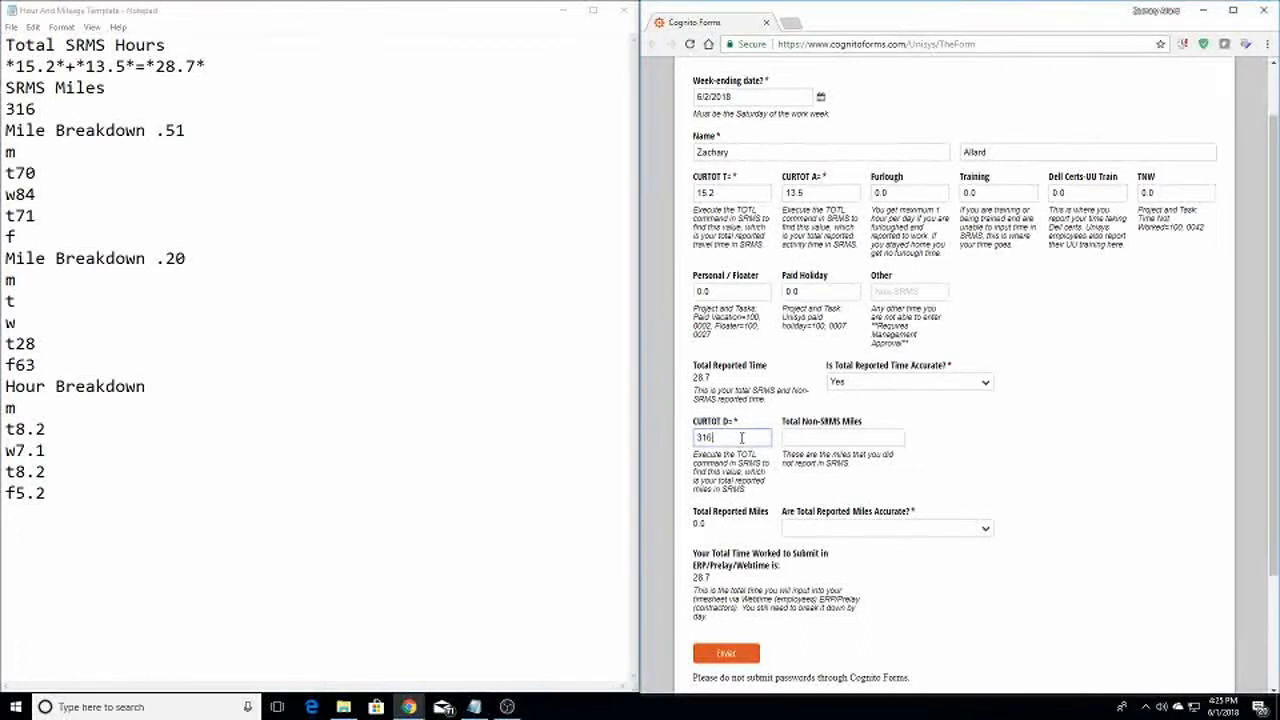
left_click(874, 440)
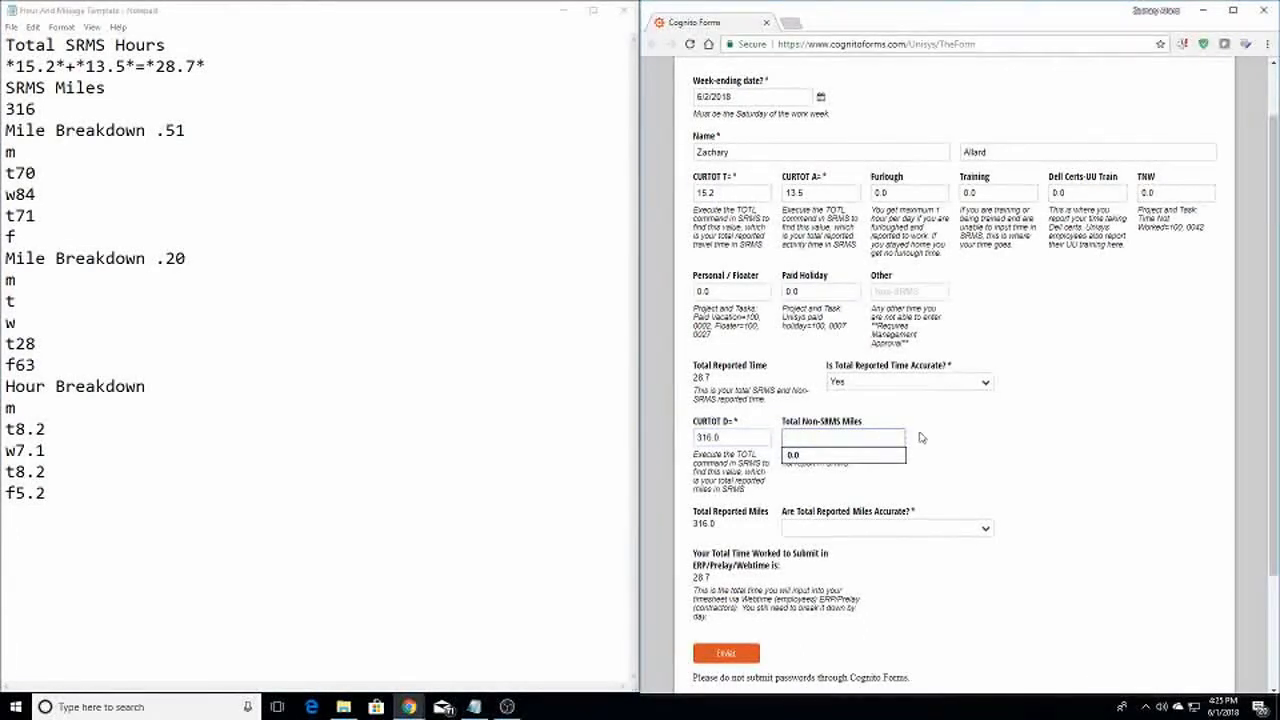
left_click(891, 423)
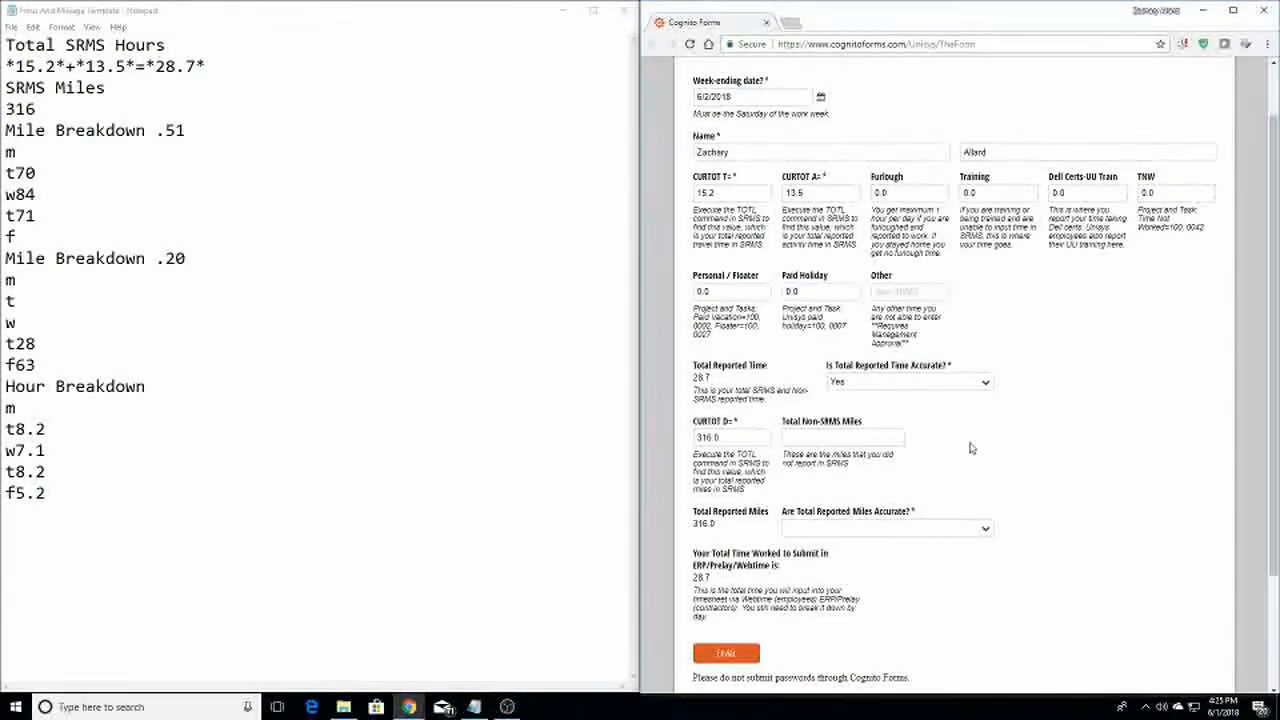
Mark the reported miles as accurate (Yes) and set Total Non-SRMS Miles to 0.0
left_click(882, 530)
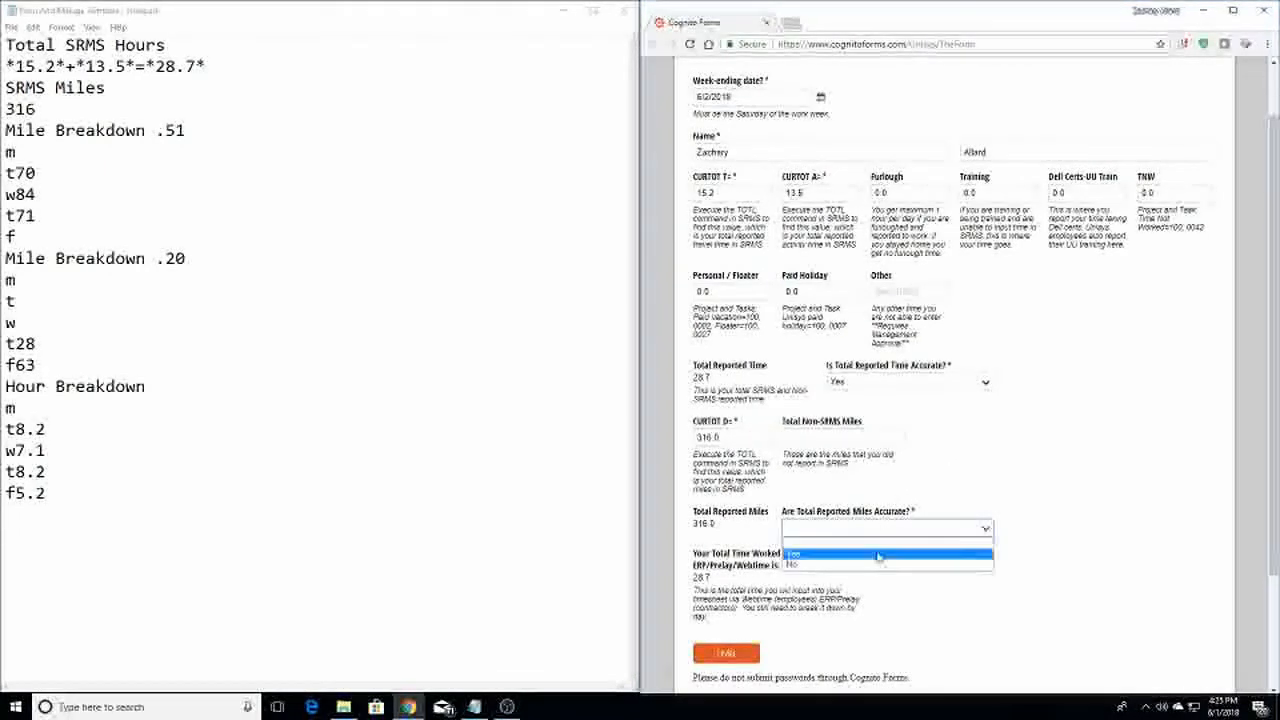
left_click(864, 568)
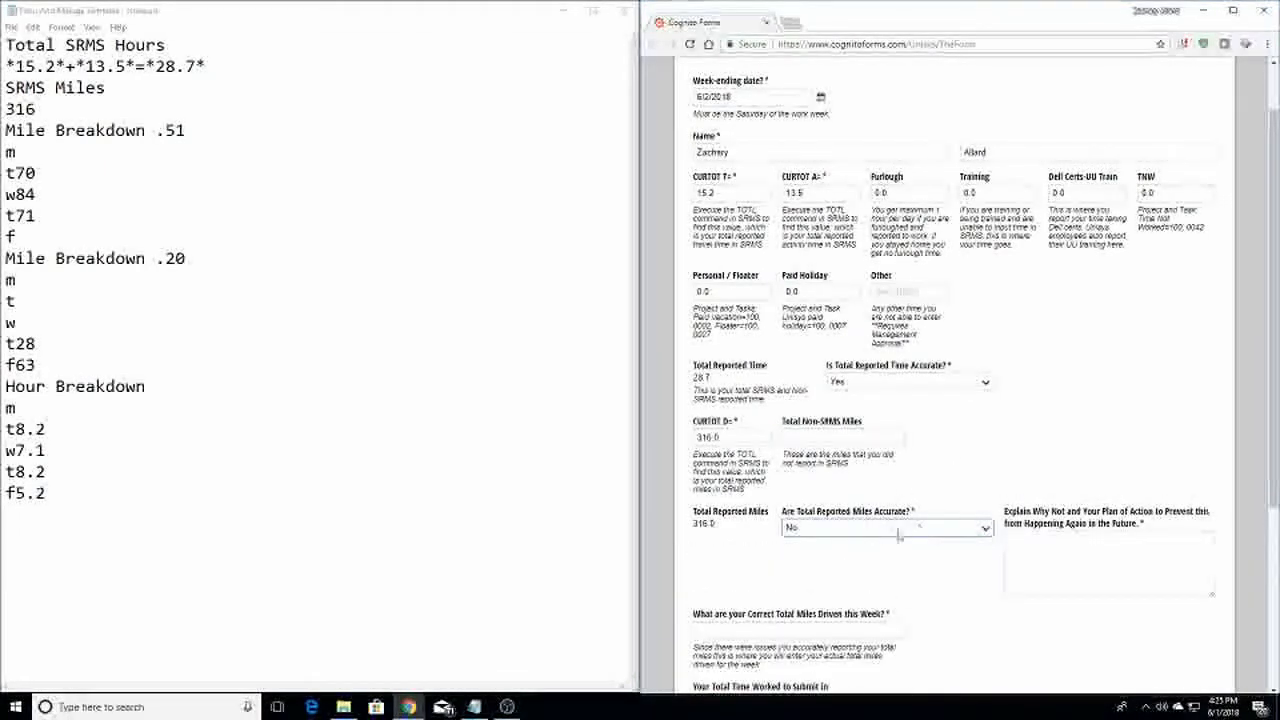
left_click(1109, 565)
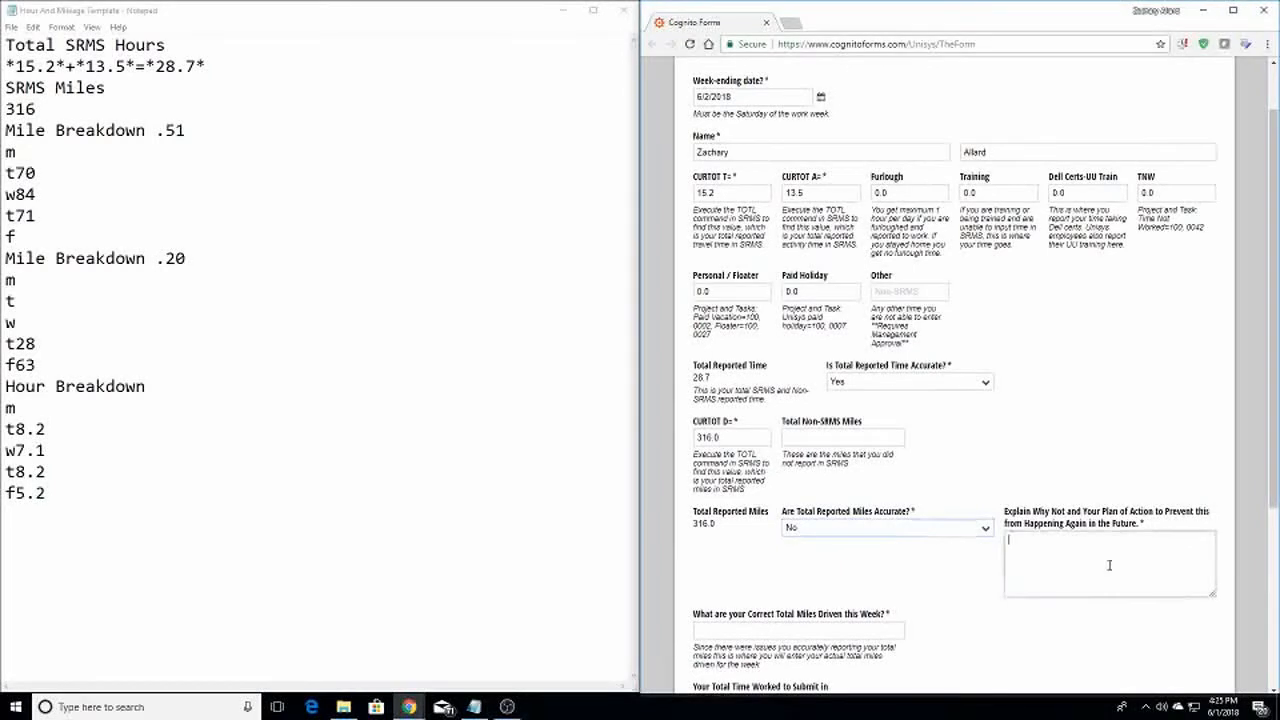
left_click(851, 529)
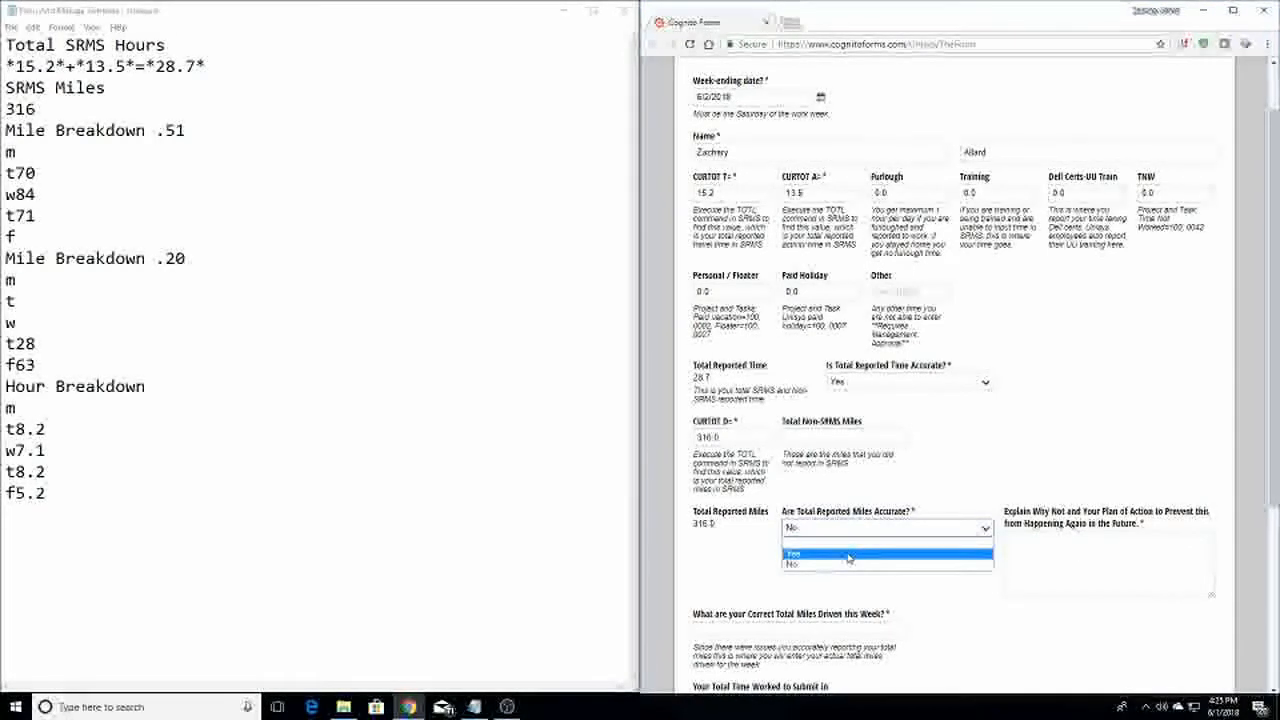
left_click(851, 554)
left_click(853, 435)
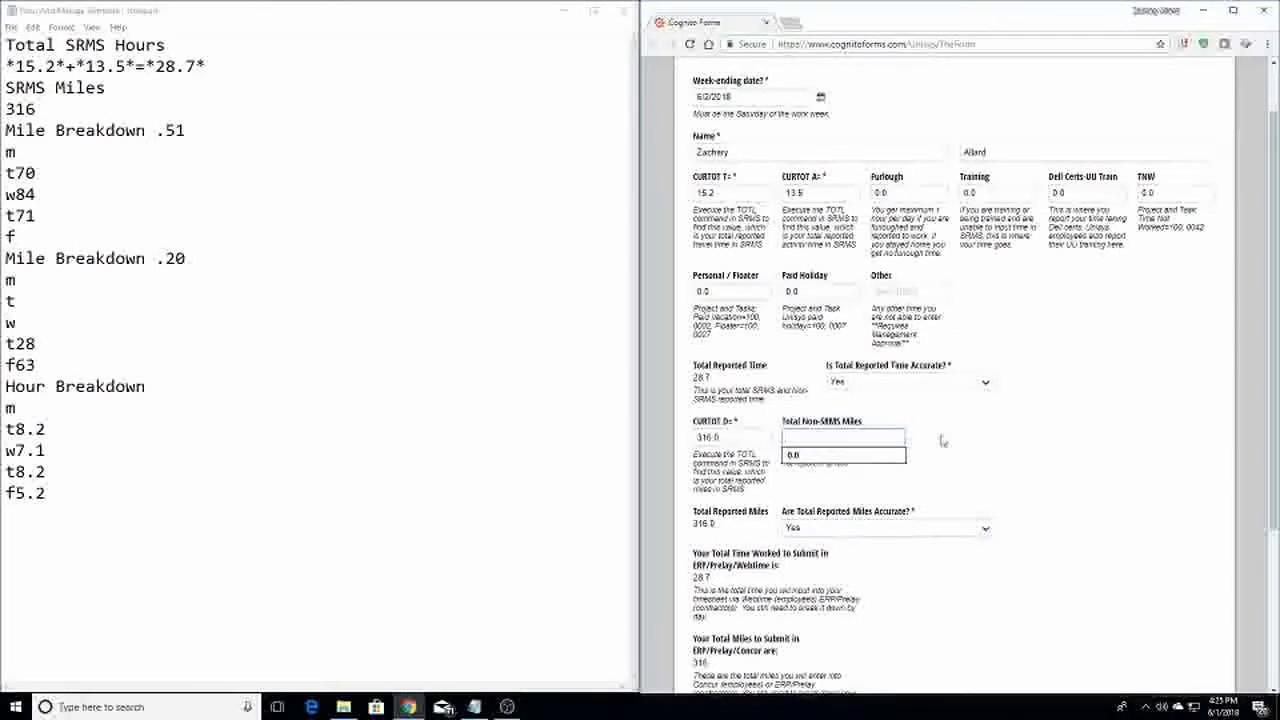
left_click(893, 425)
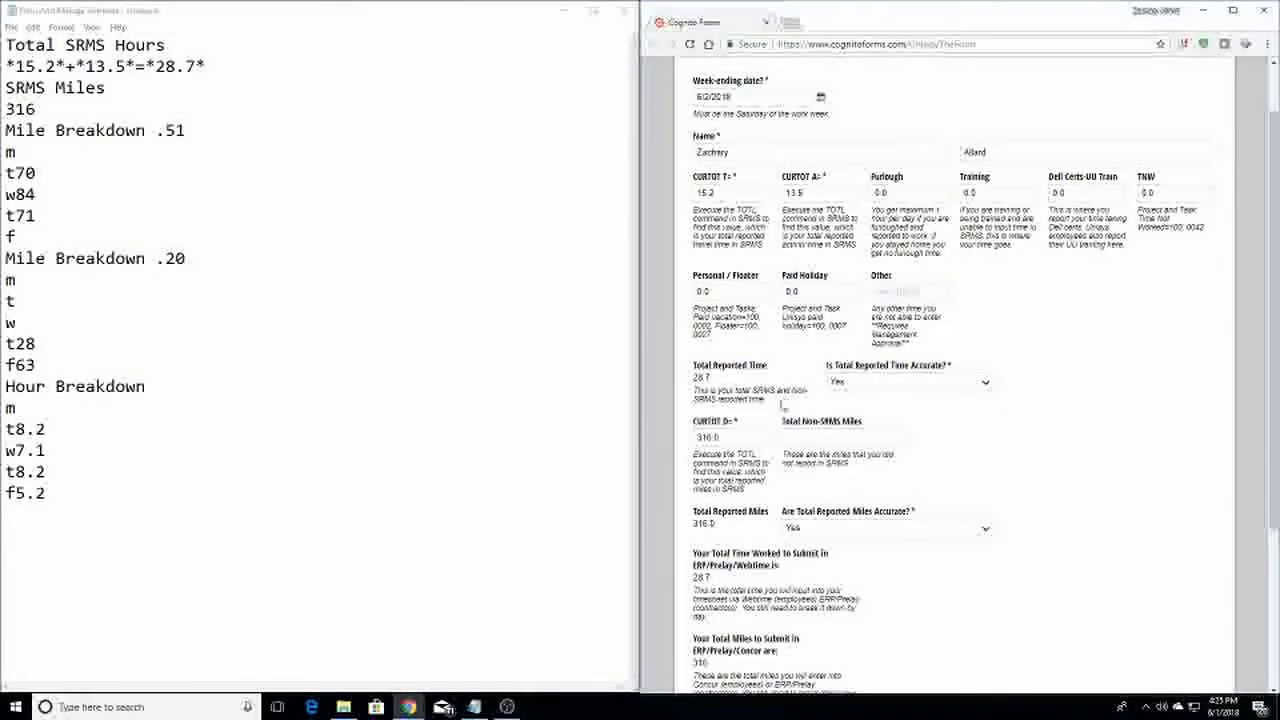
left_click(800, 440)
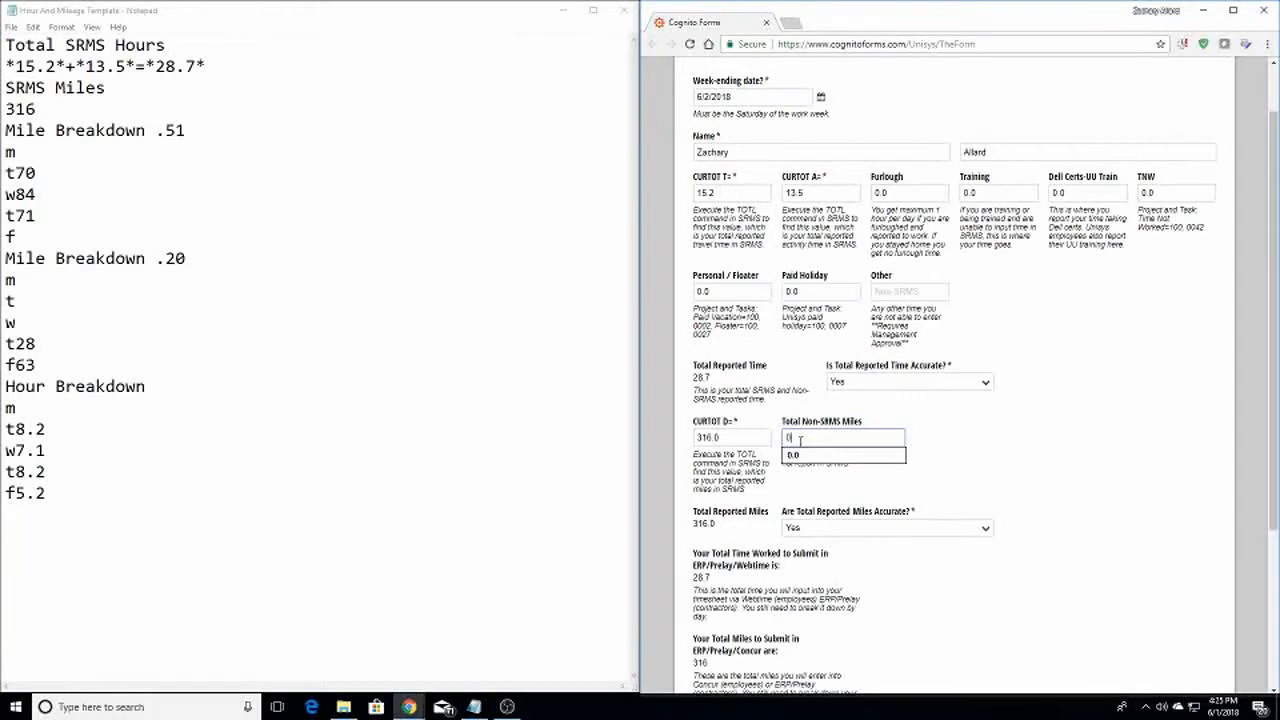
left_click(930, 437)
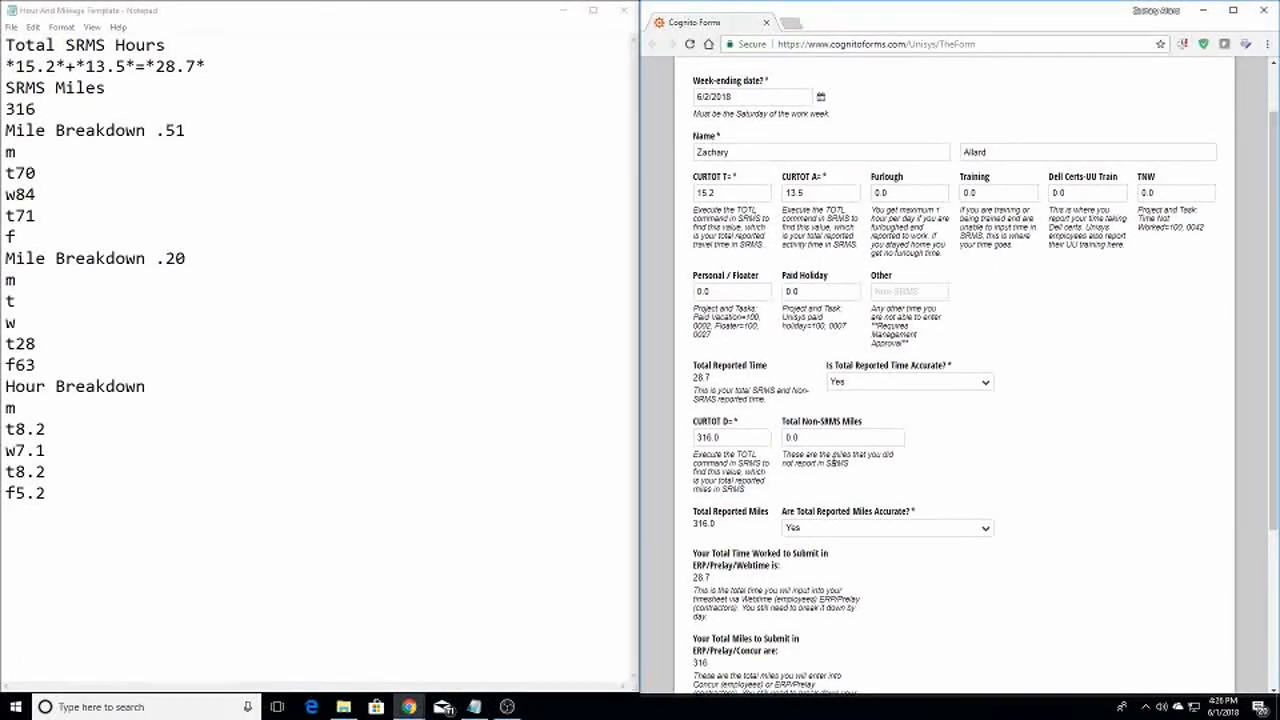
scroll(860, 480, "down", 1)
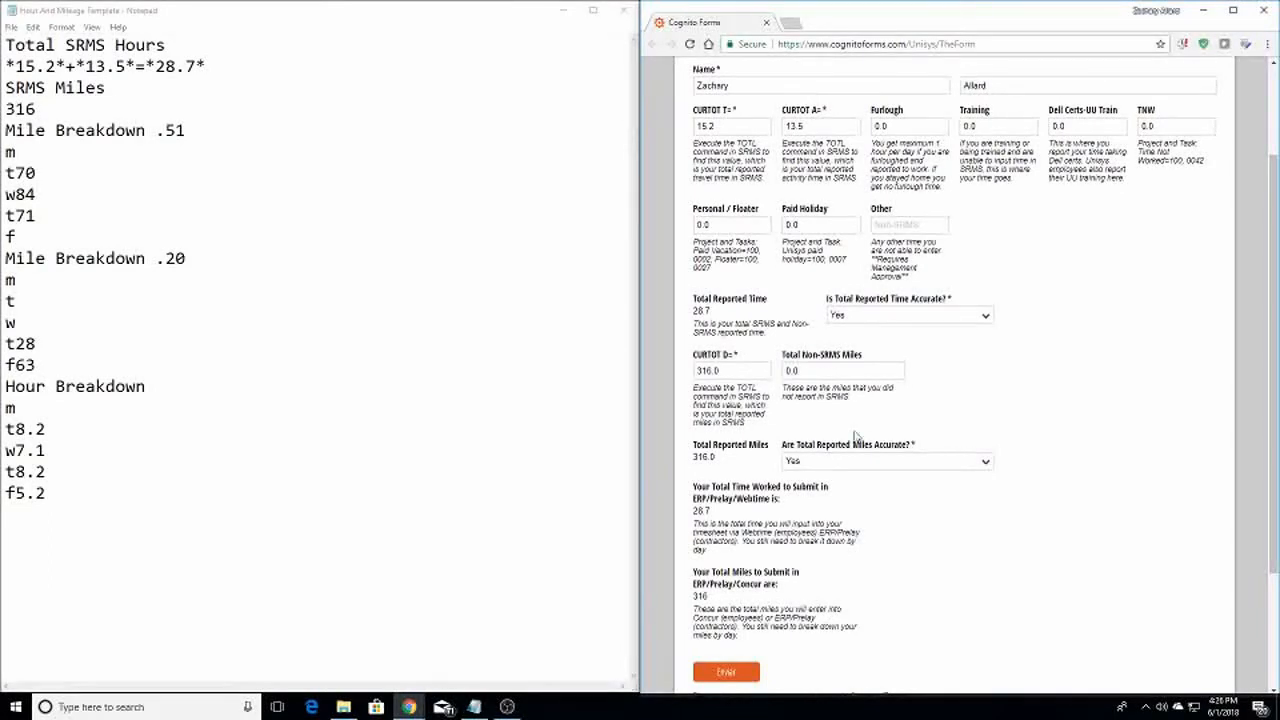
left_click(845, 465)
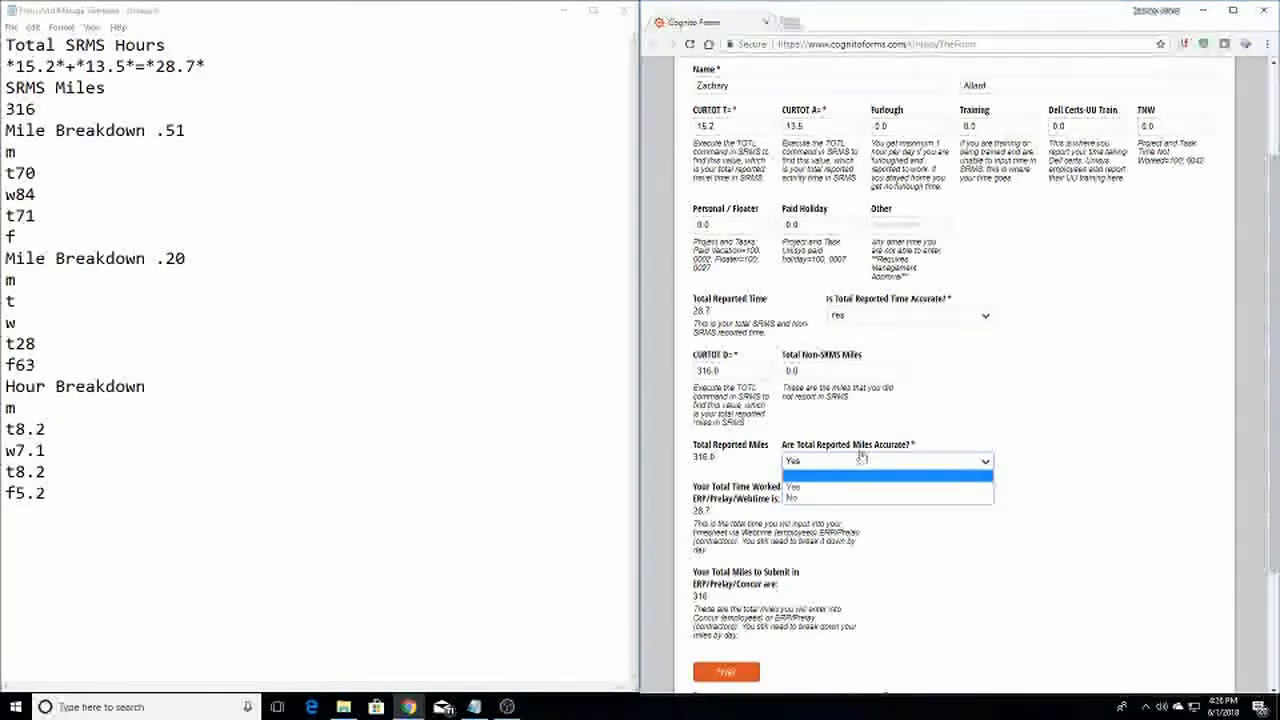
left_click(850, 487)
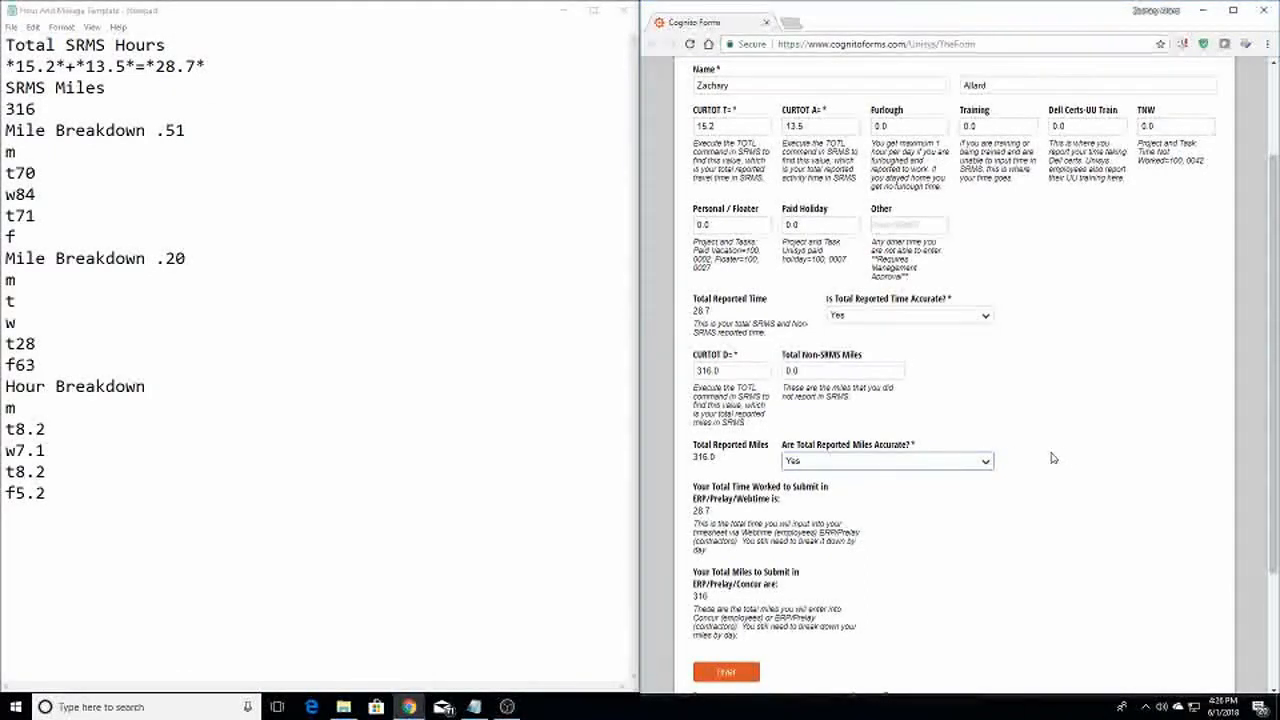
left_click(960, 462)
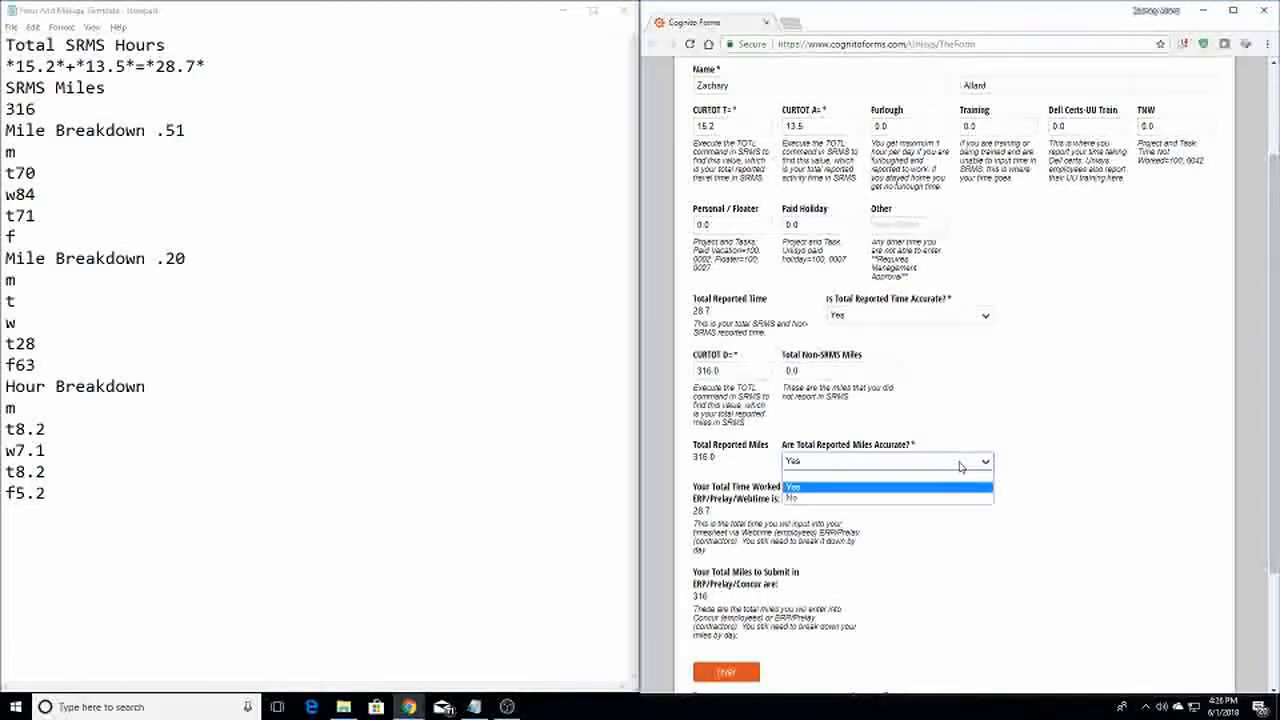
left_click(940, 500)
left_click(1079, 488)
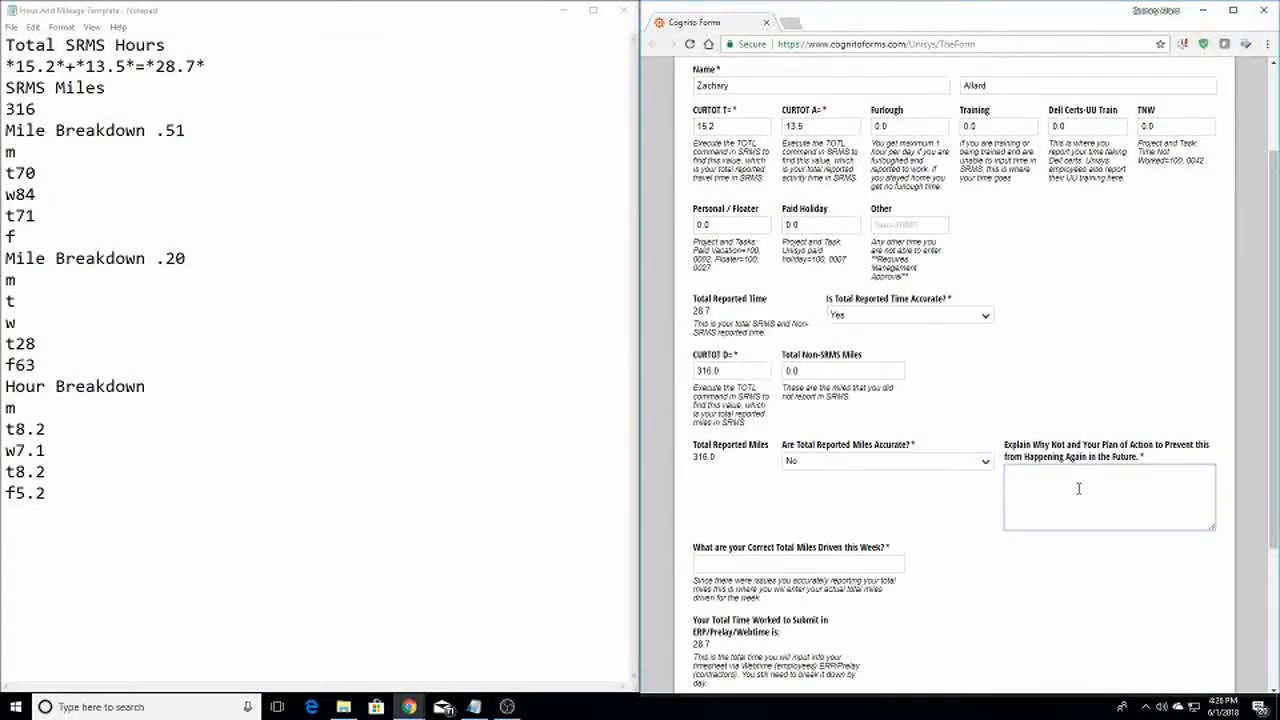
left_click(795, 562)
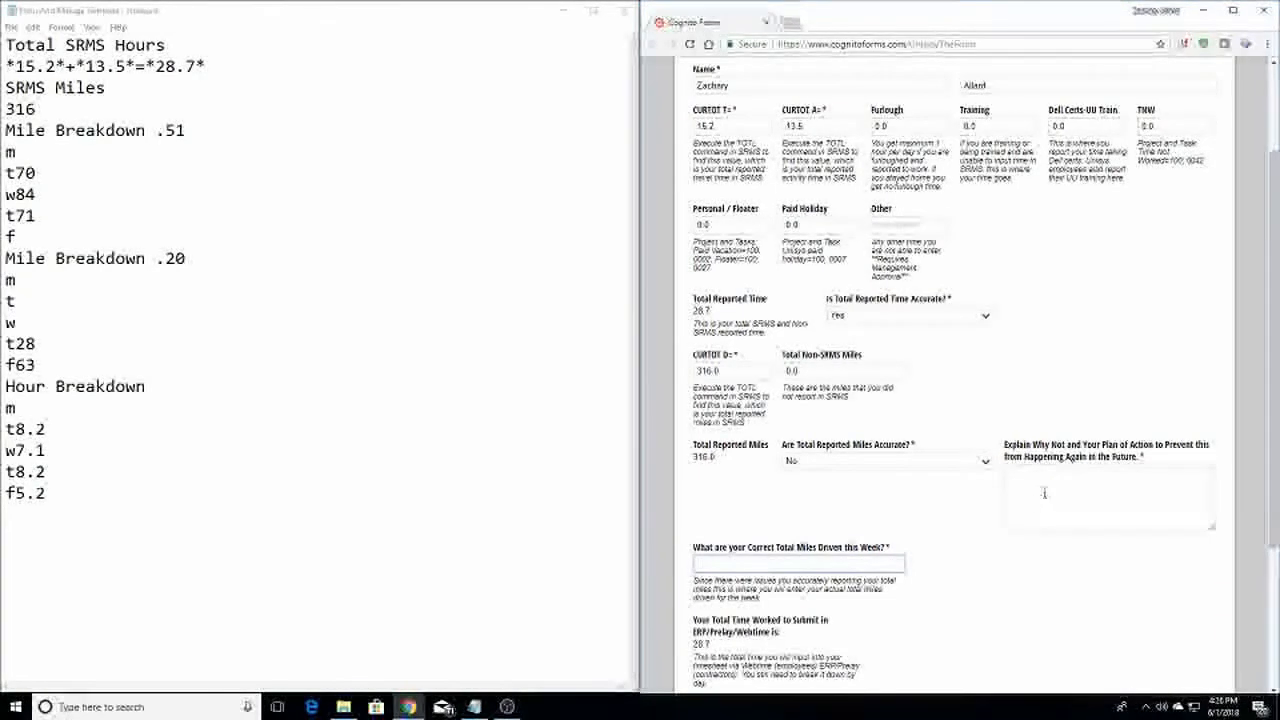
left_click(948, 462)
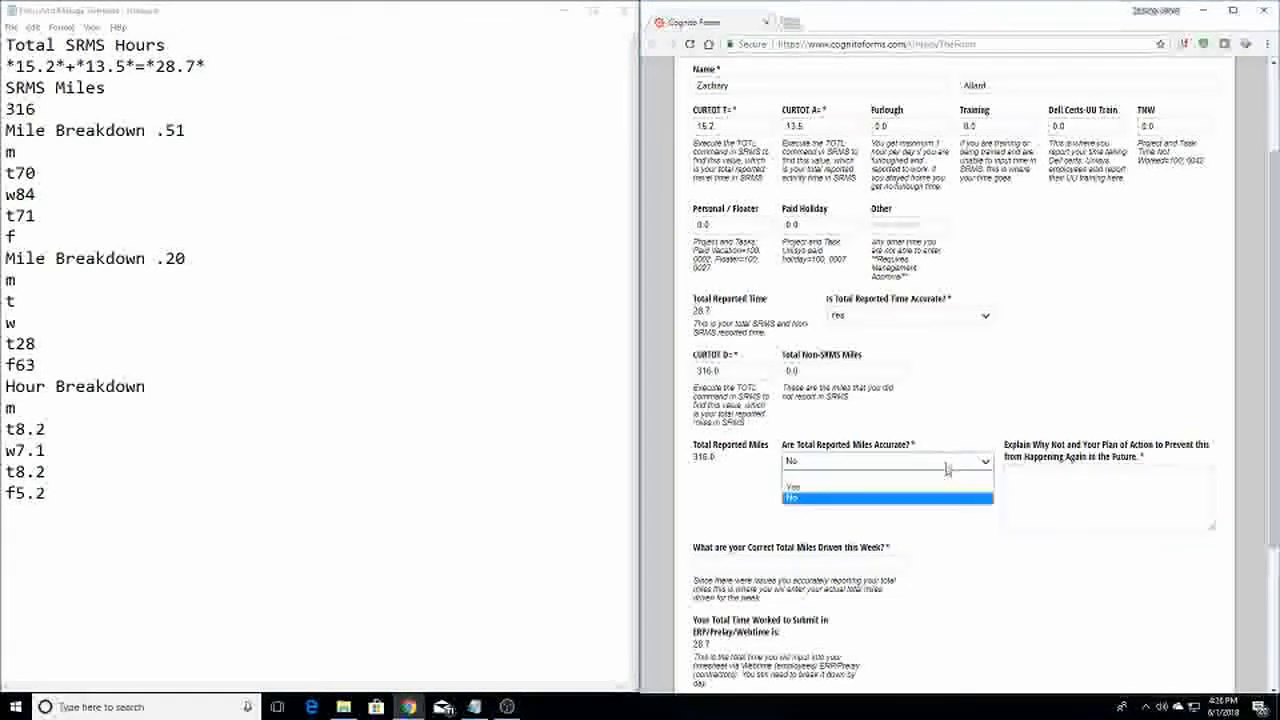
left_click(916, 487)
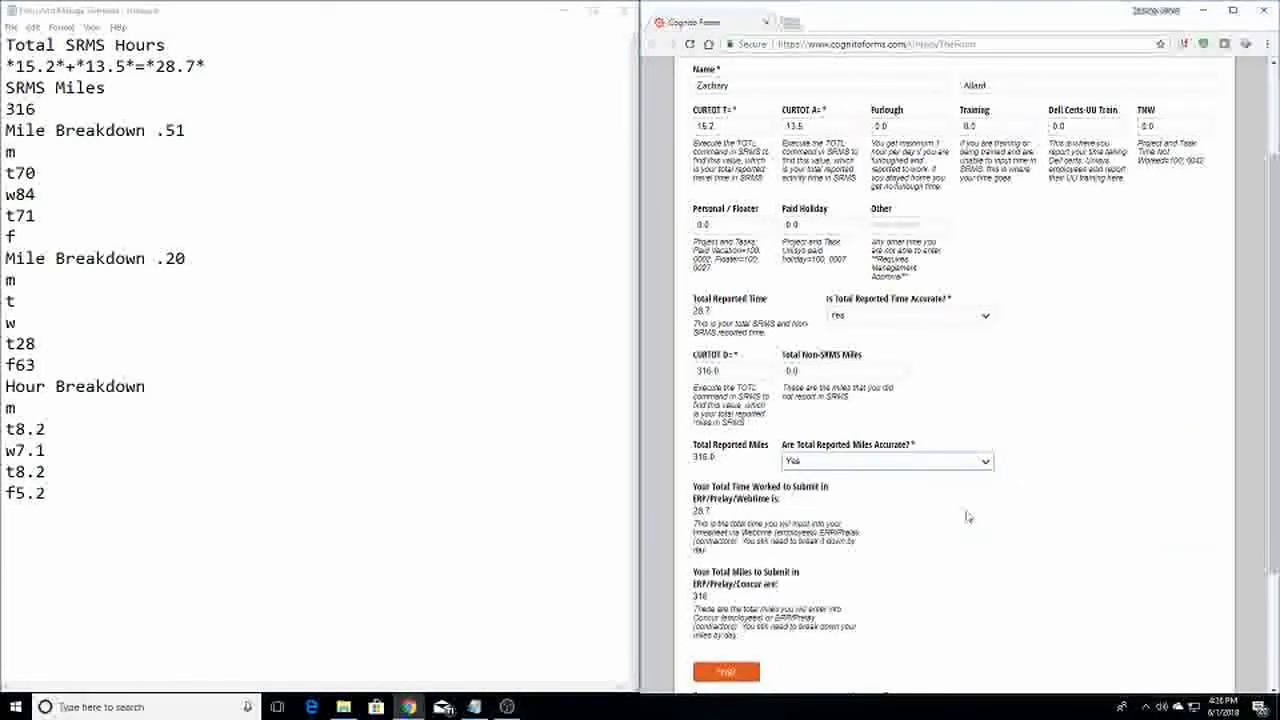
scroll(967, 516, "down", 1)
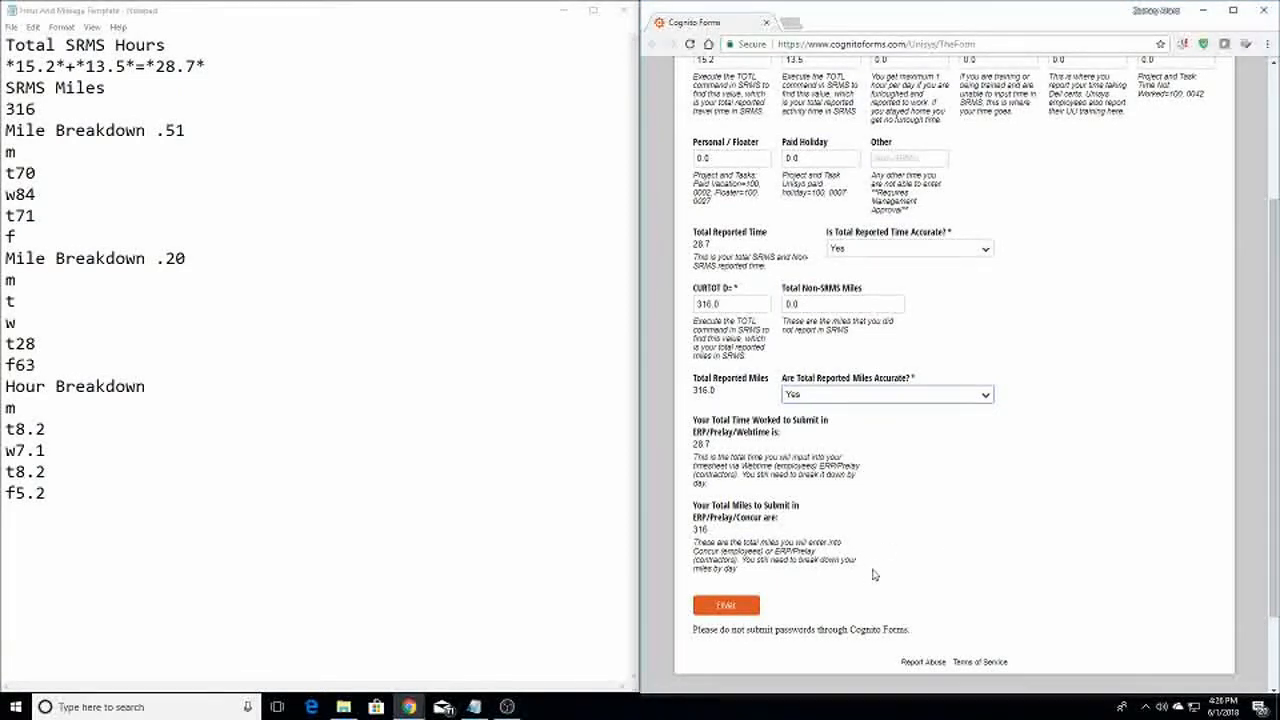
scroll(977, 489, "up", 2)
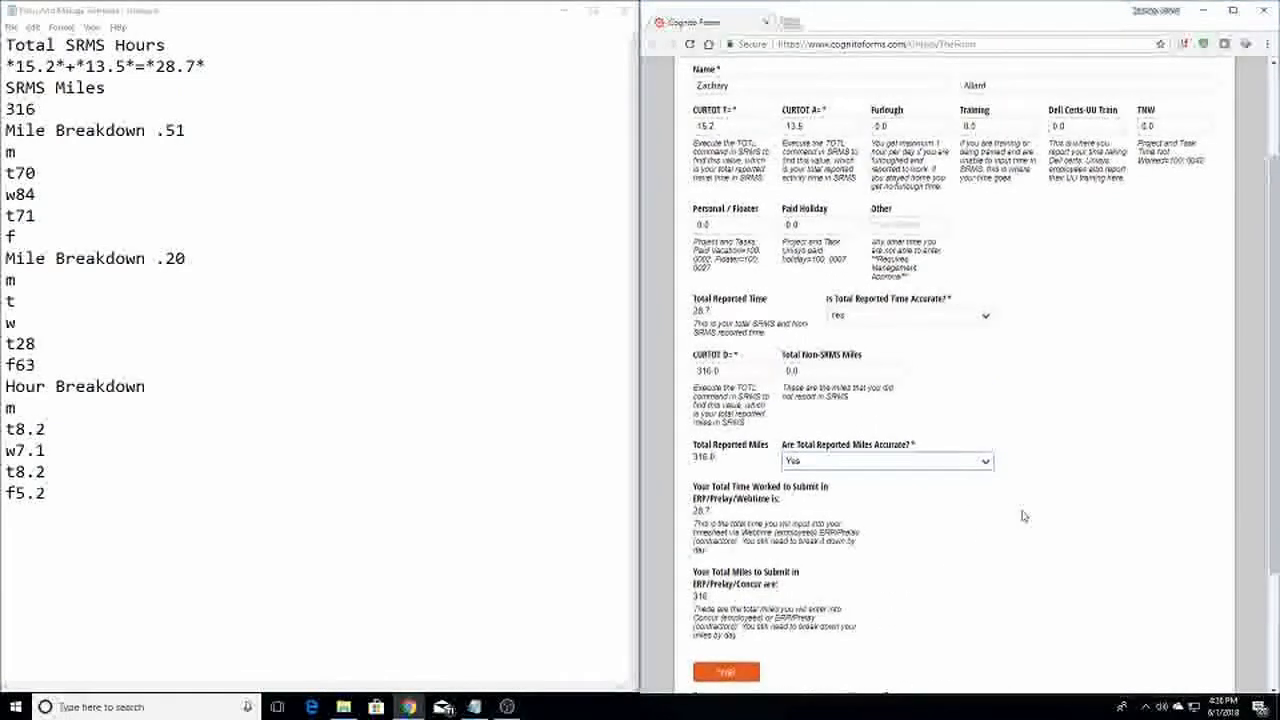
scroll(1014, 509, "down", 2)
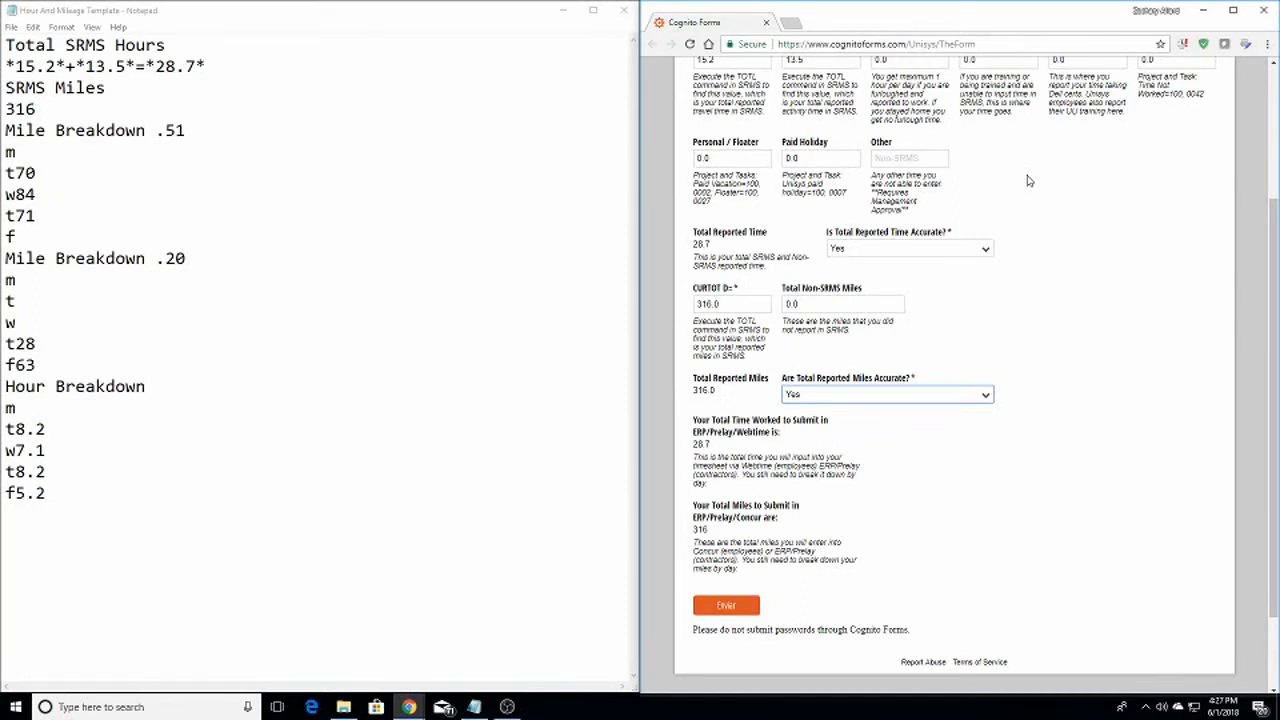
Minimize the Cognito form and snap the P-Relay login window to the right half beside Notepad
left_click(1043, 317)
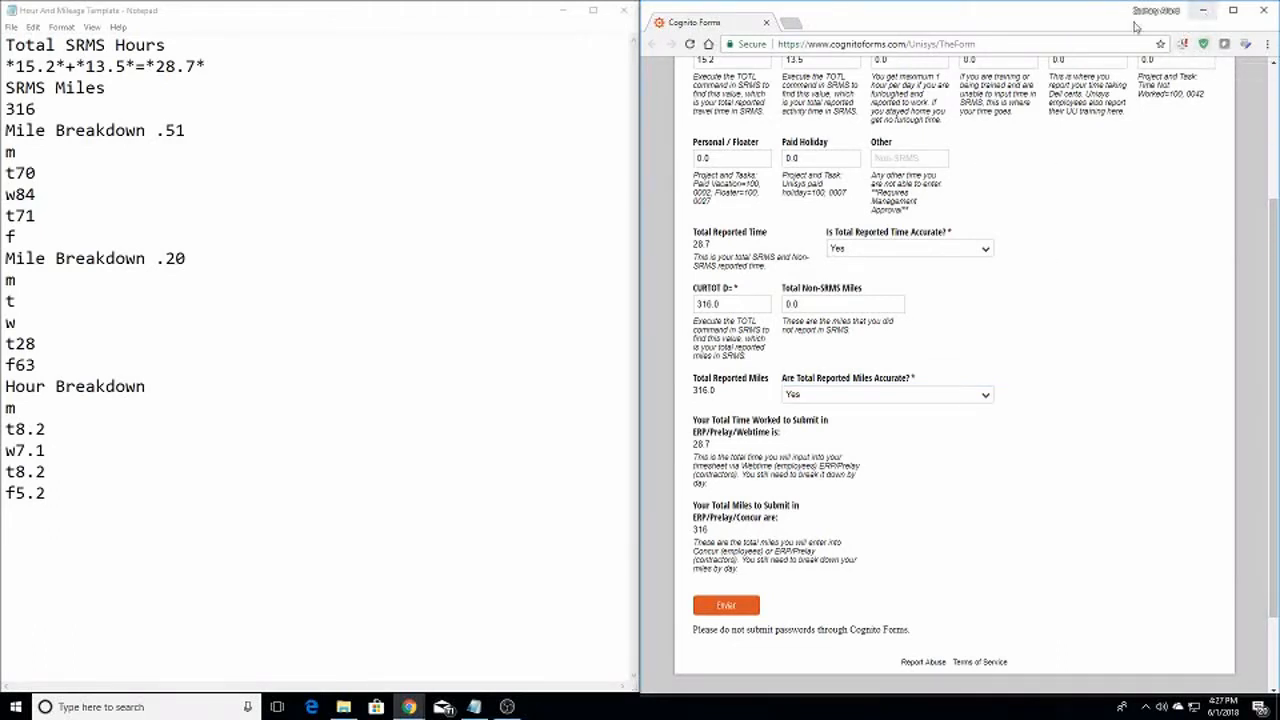
left_click(1203, 10)
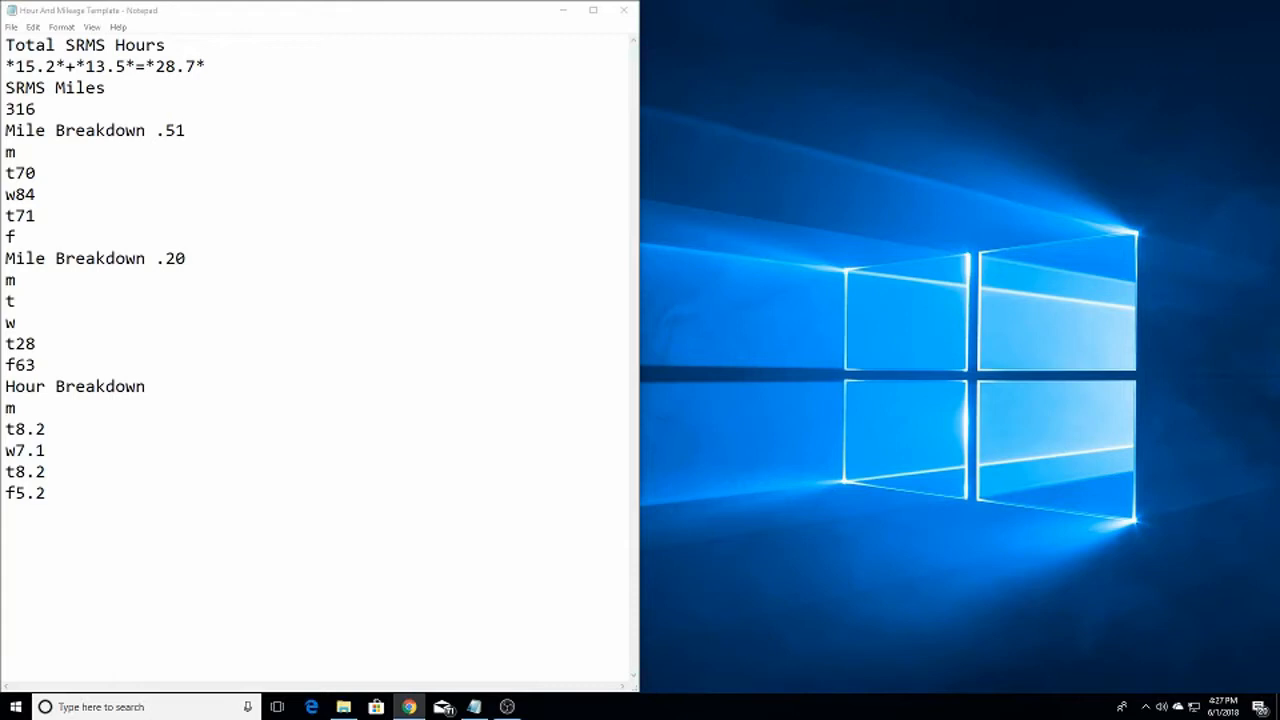
left_click_drag(1279, 146, 762, 66)
left_click_drag(713, 18, 1279, 1)
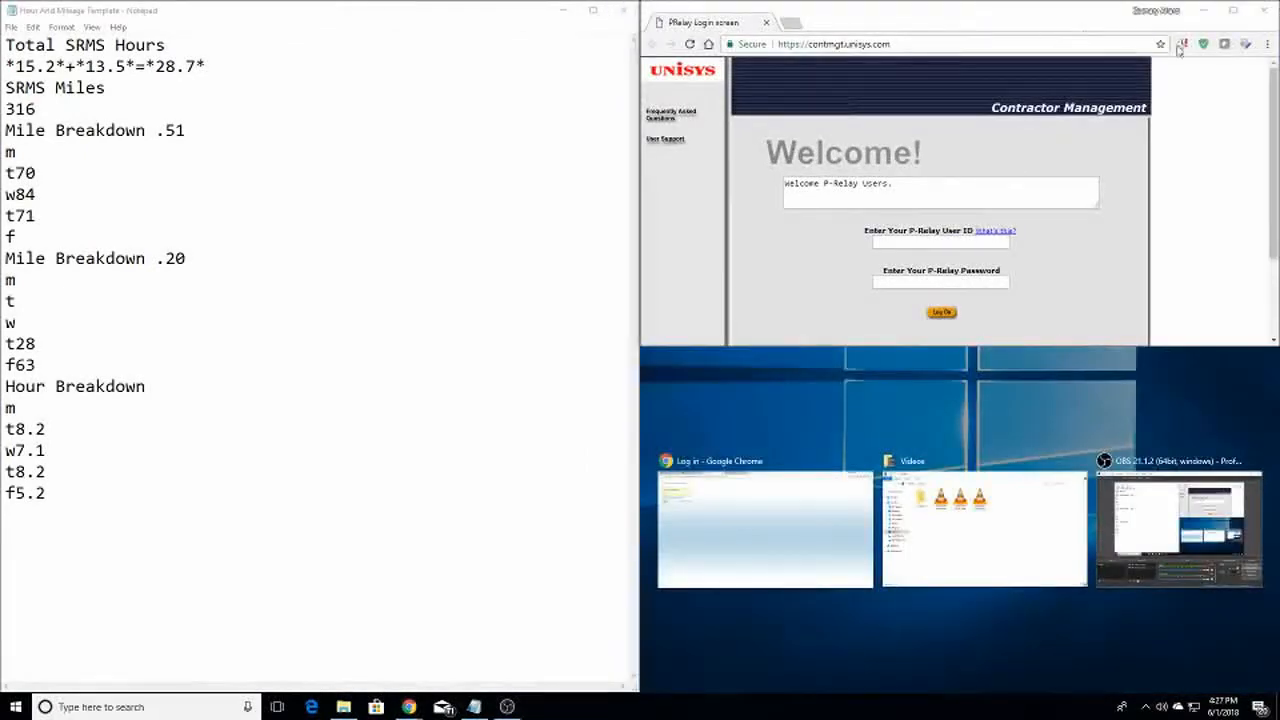
left_click(1197, 261)
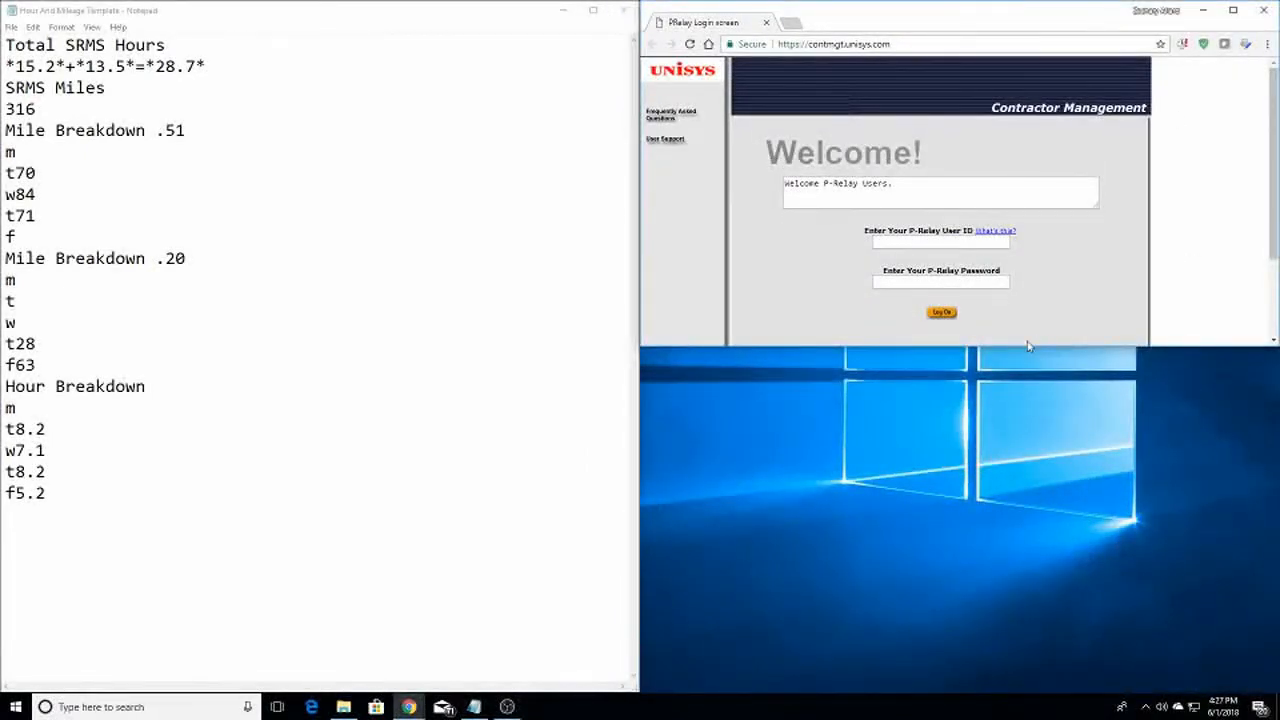
left_click_drag(1001, 347, 945, 690)
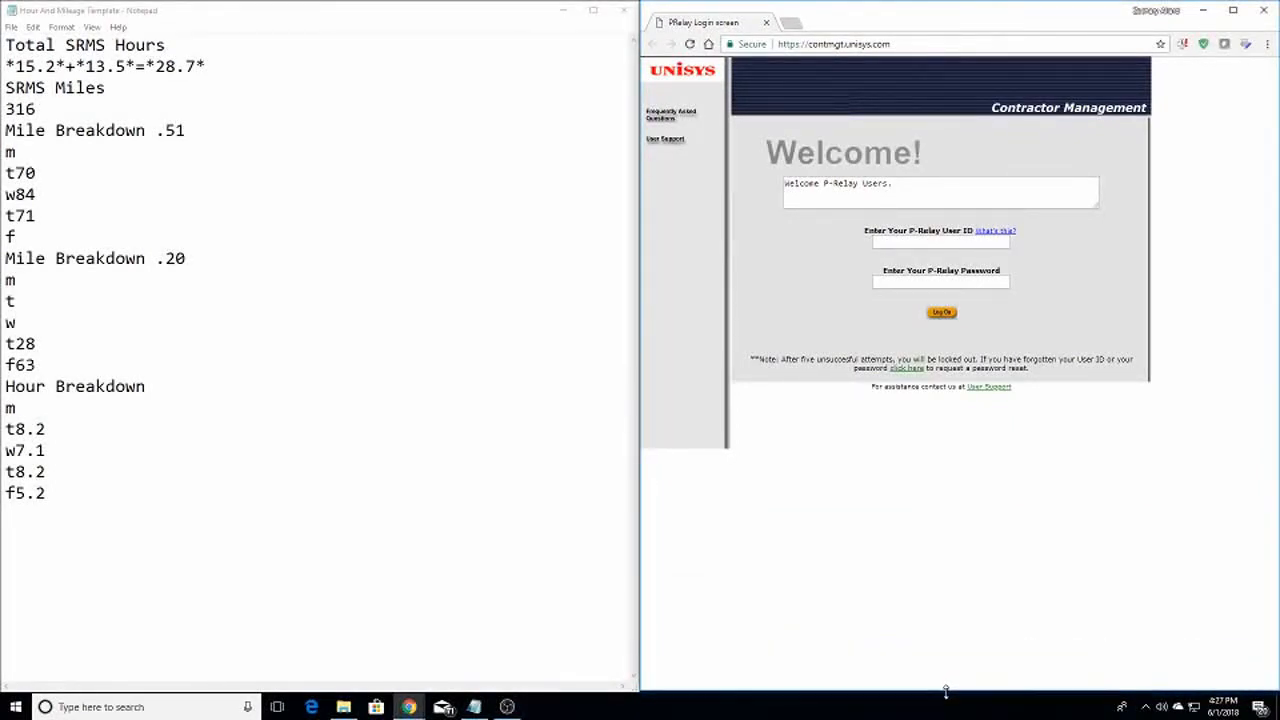
Log into P-Relay using the saved user ID and the account password
left_click(941, 245)
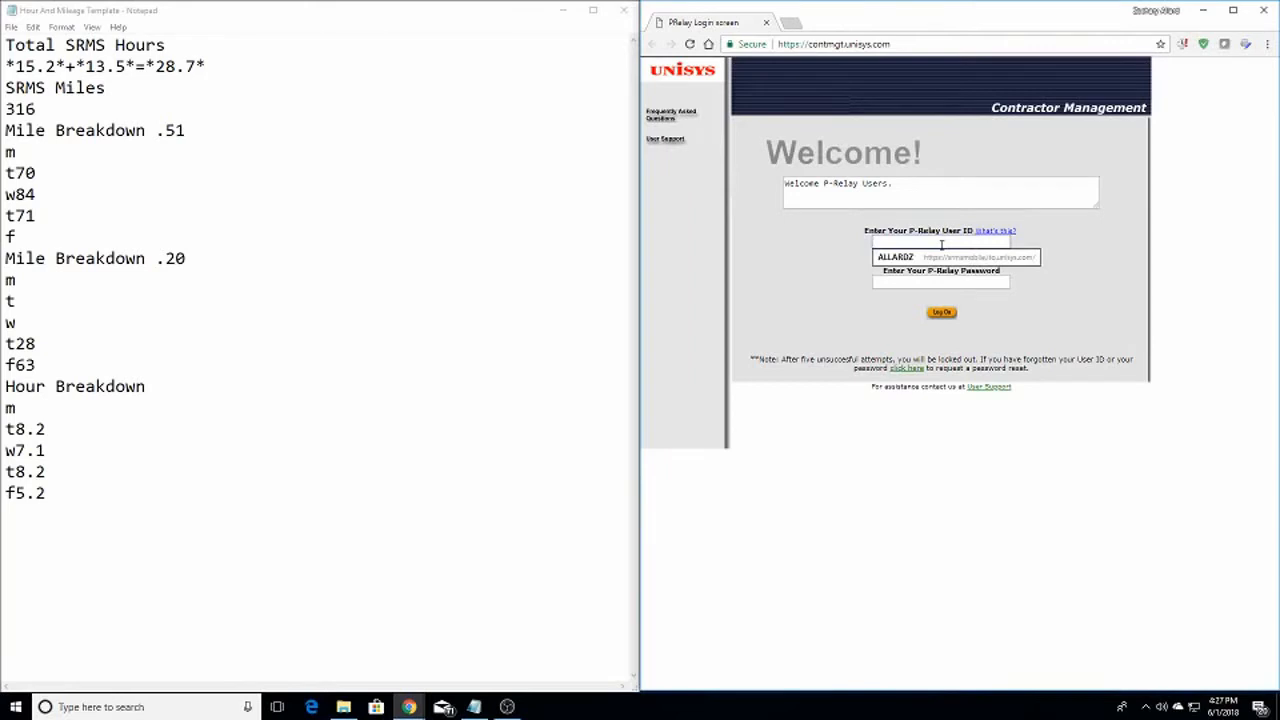
left_click(942, 258)
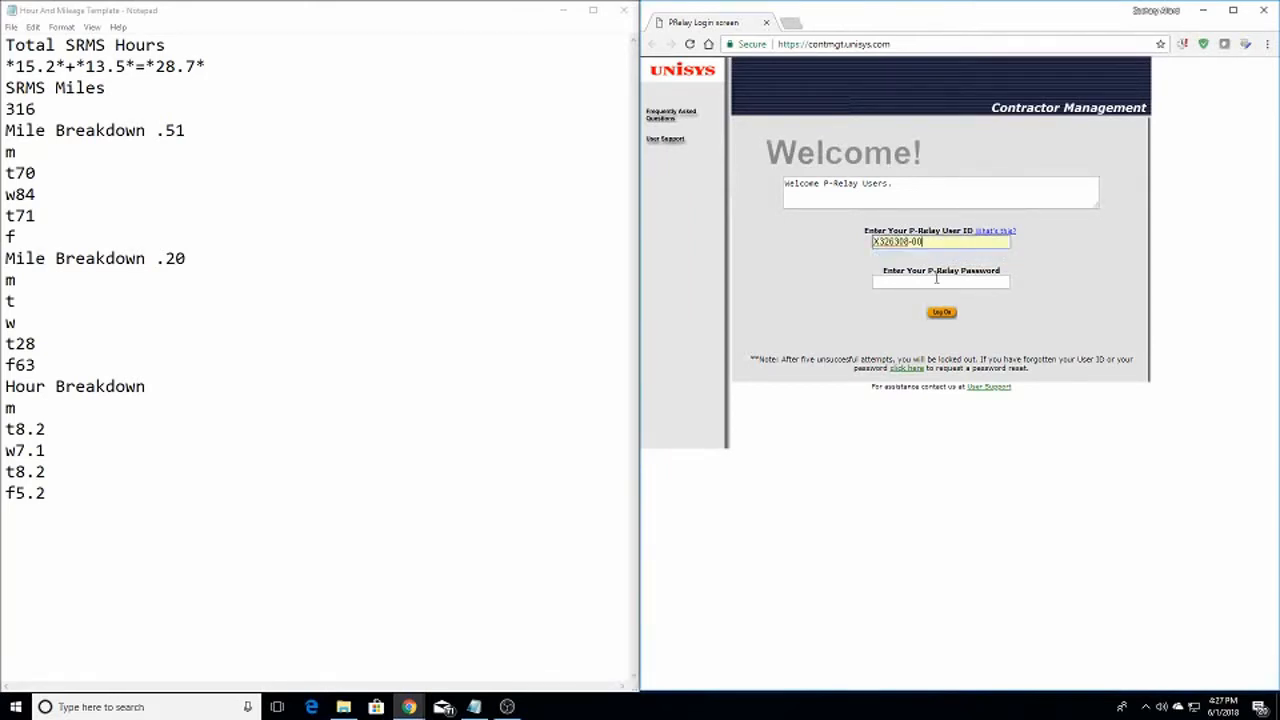
left_click(936, 279)
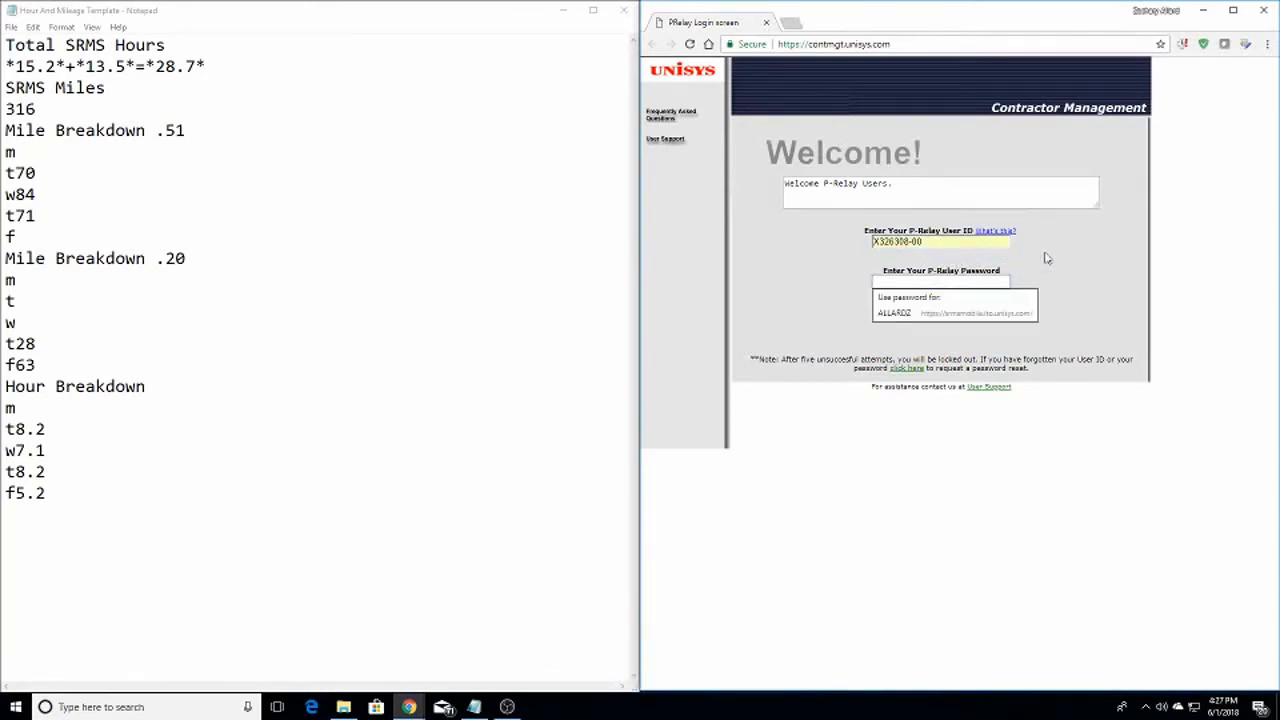
type("****")
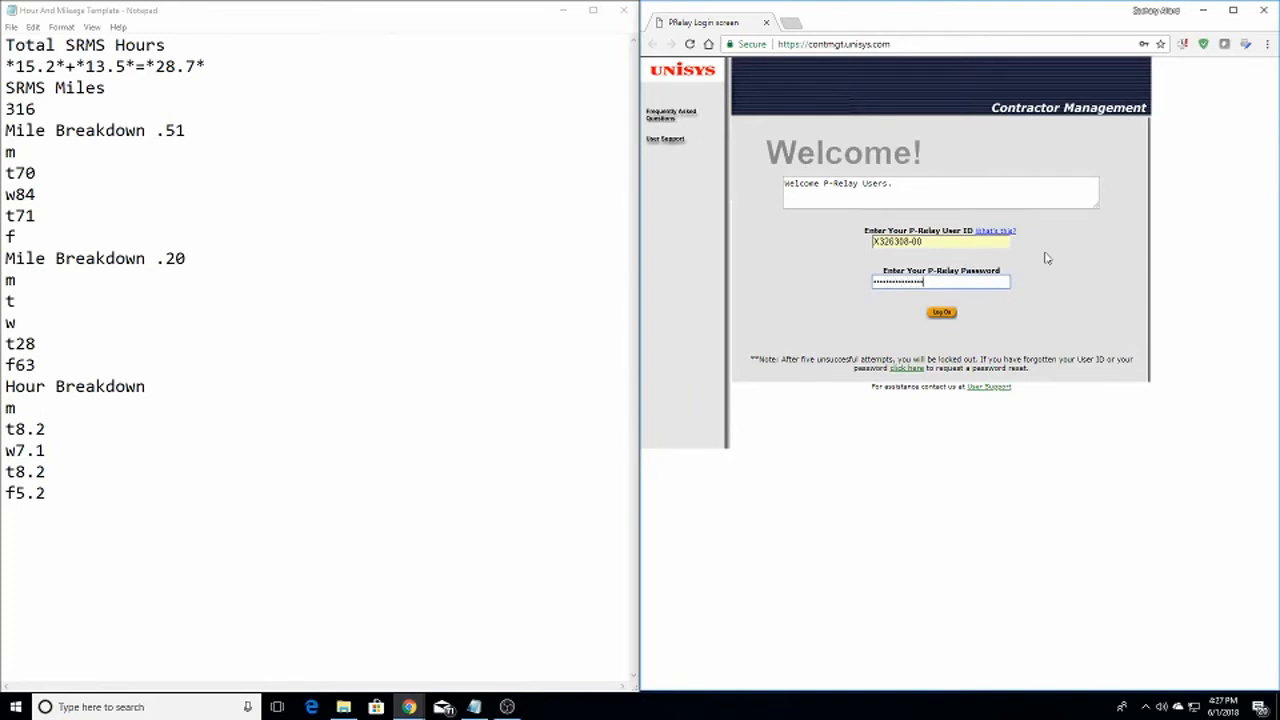
key("Return")
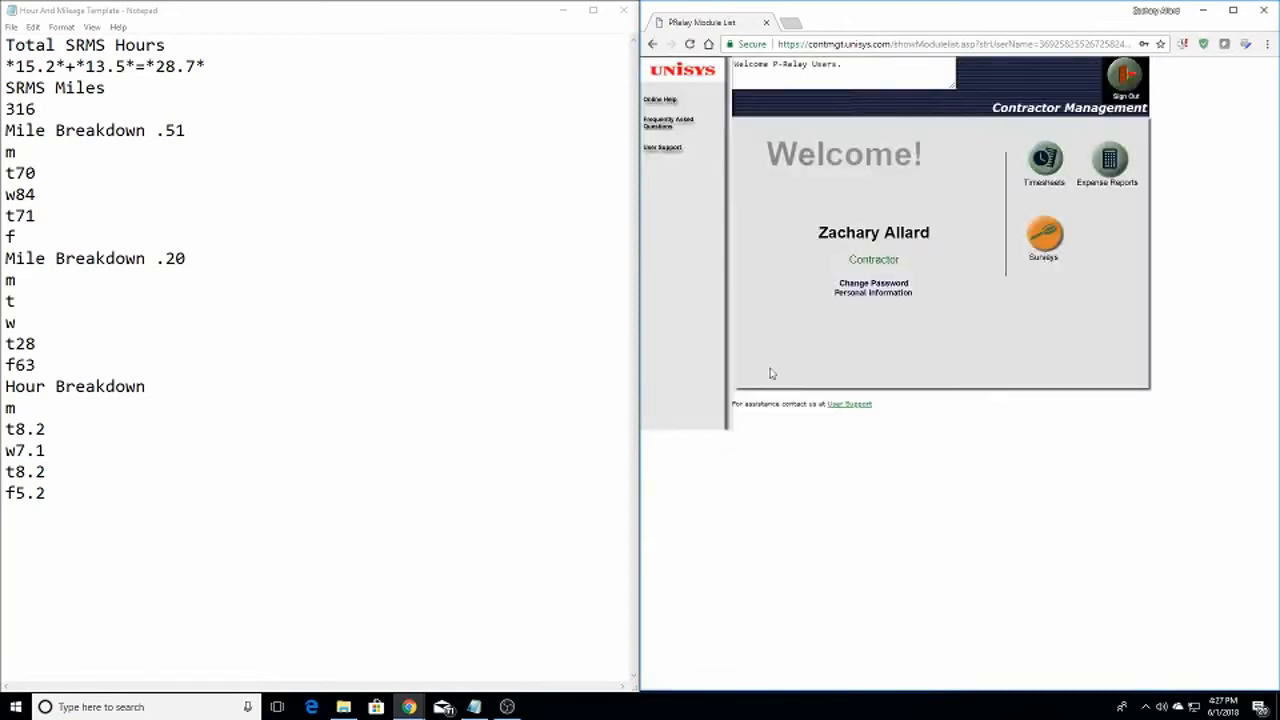
Start a new expense report and add extra expense item rows
left_click(1122, 170)
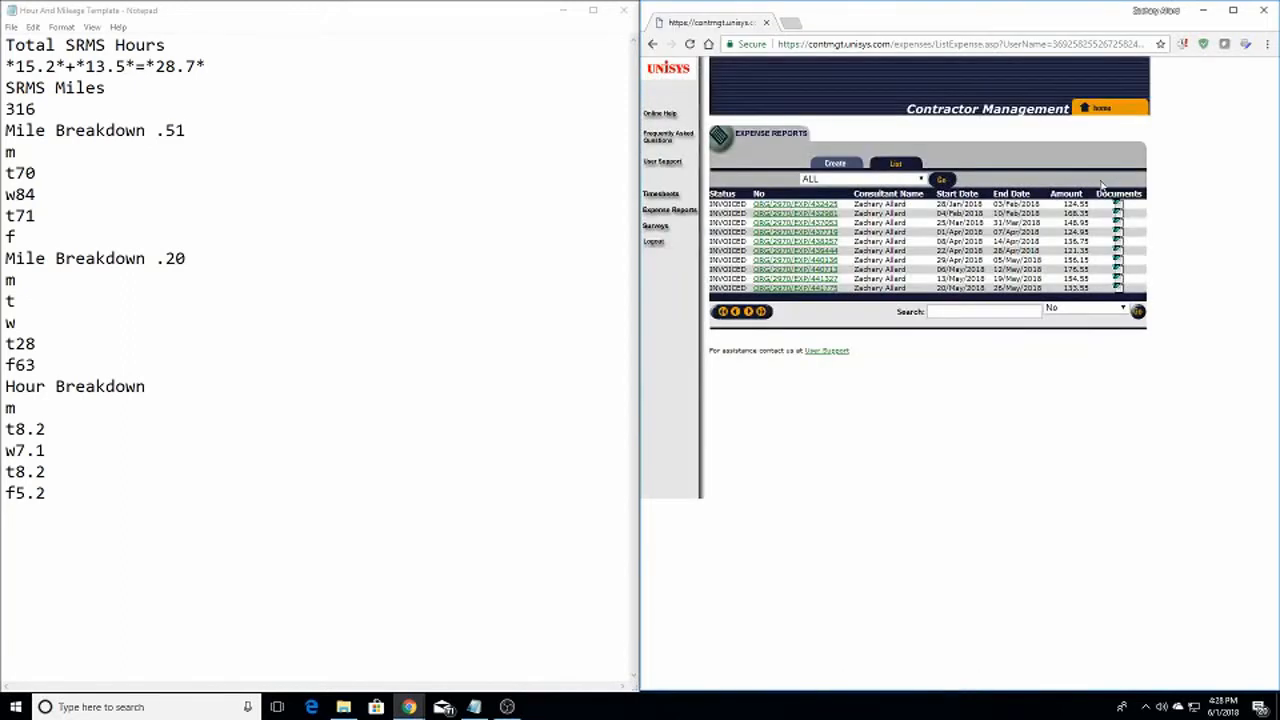
left_click(843, 167)
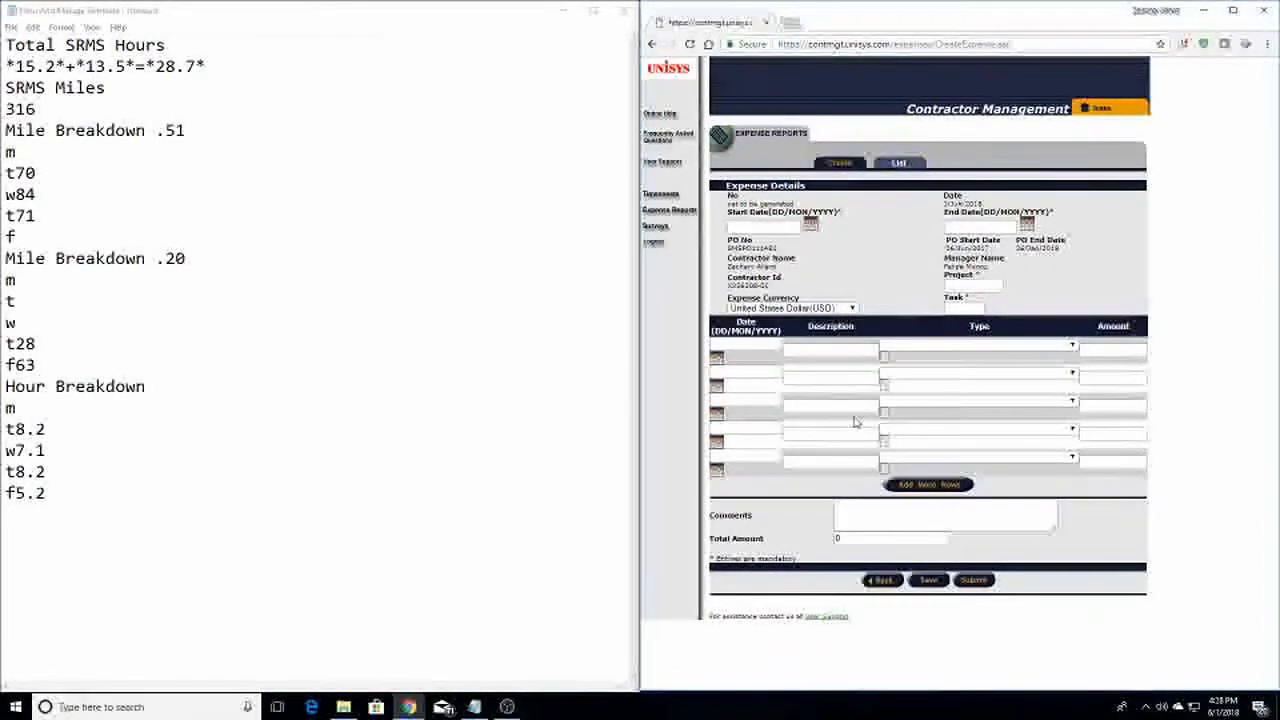
left_click(925, 486)
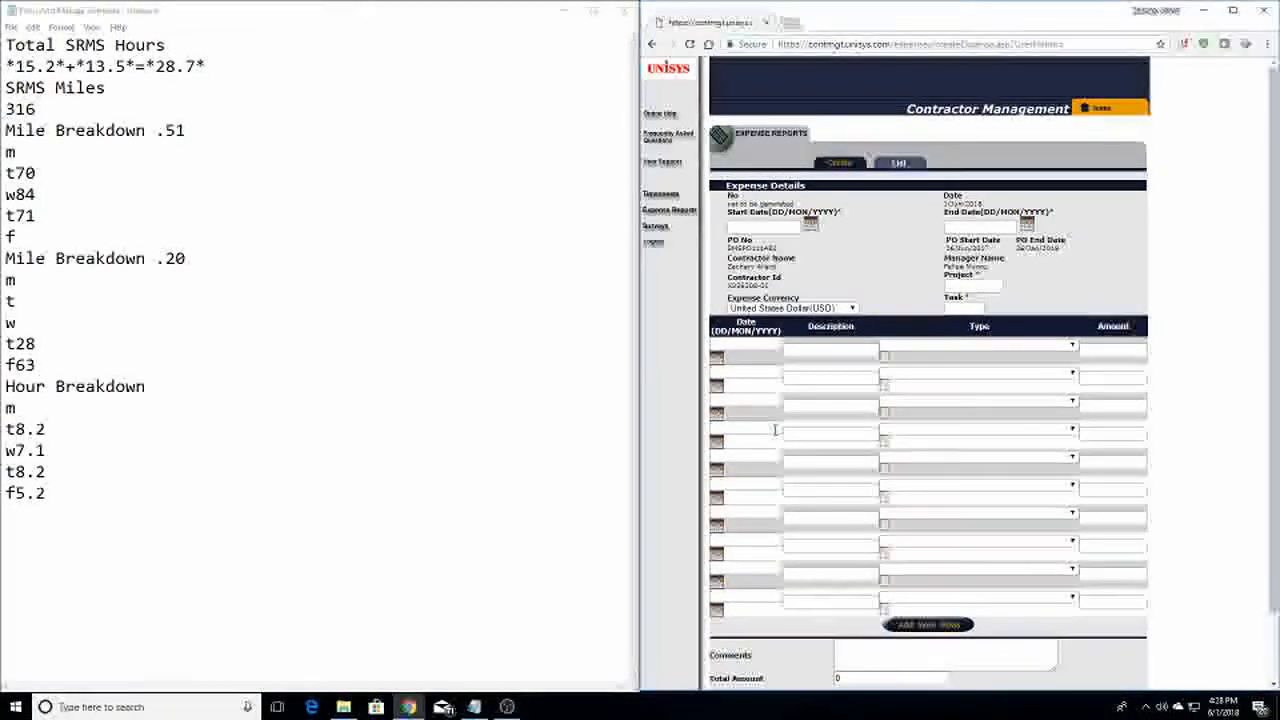
Set the report period from 27/May/2018 to 02/Jun/2018
left_click(810, 228)
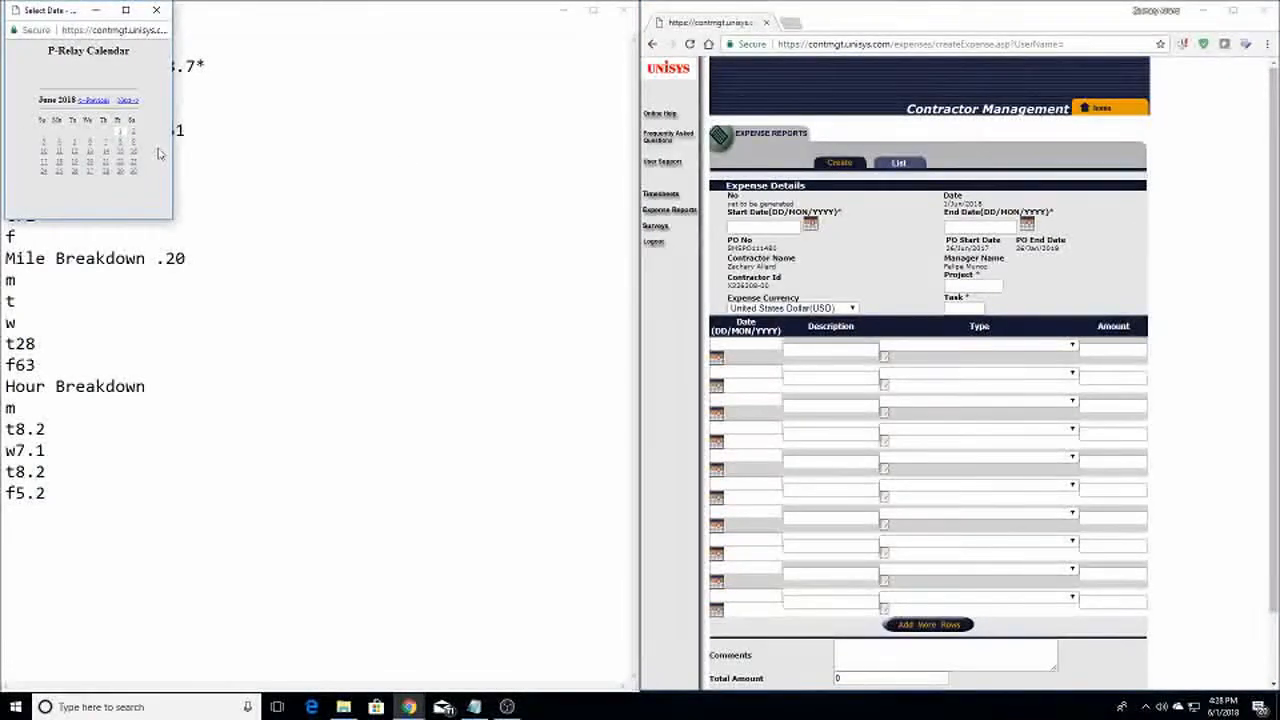
left_click(95, 101)
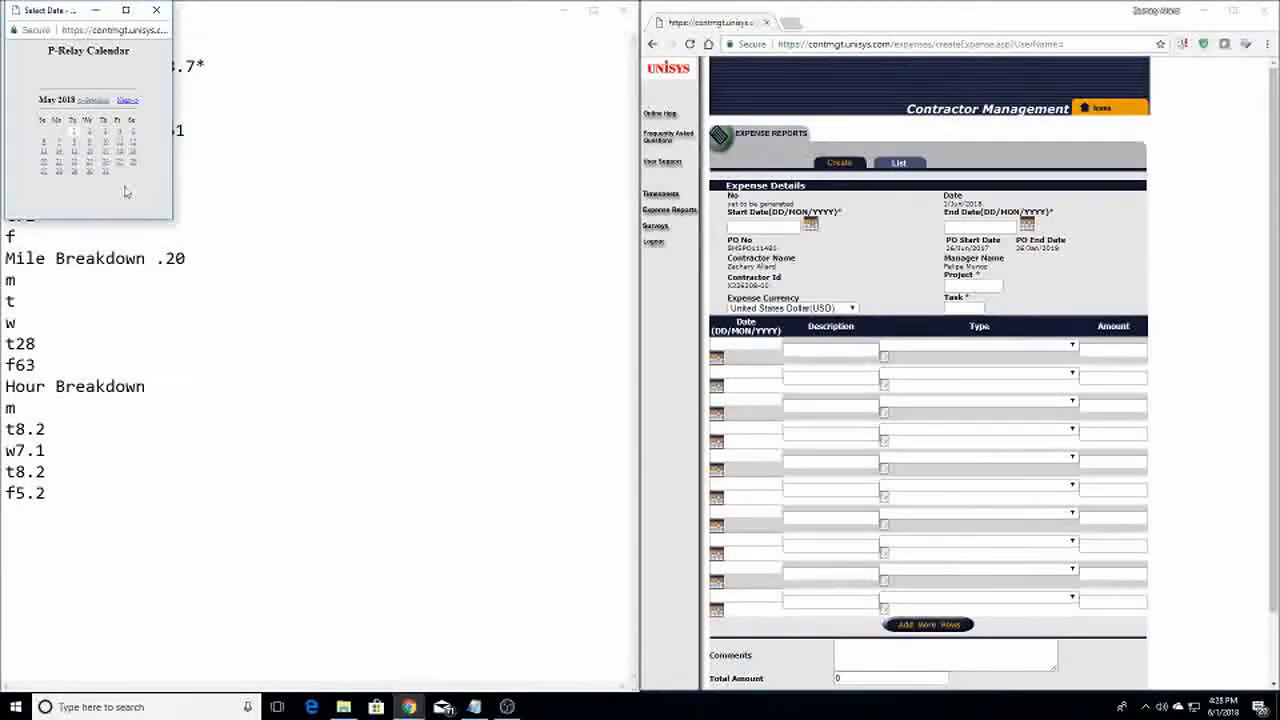
left_click(43, 171)
left_click(1027, 225)
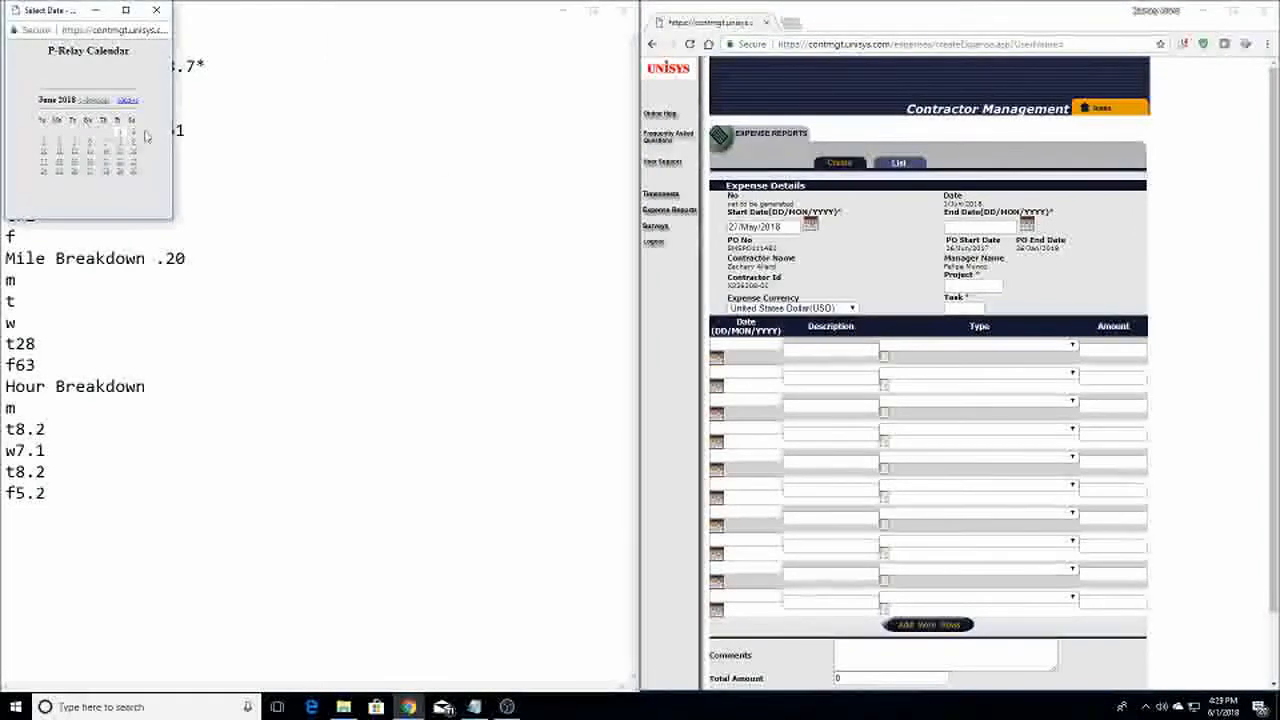
left_click(118, 131)
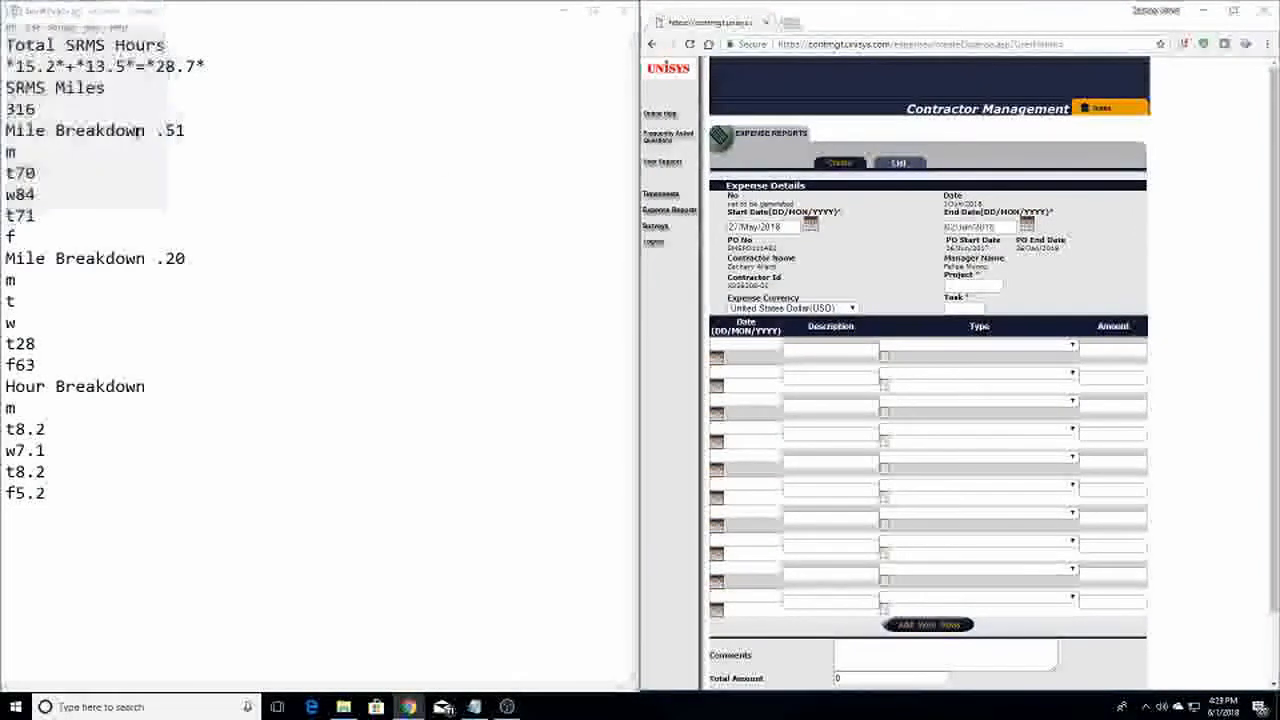
Fill in Project 10151 and Task 0001 from the autofill suggestions
left_click(987, 286)
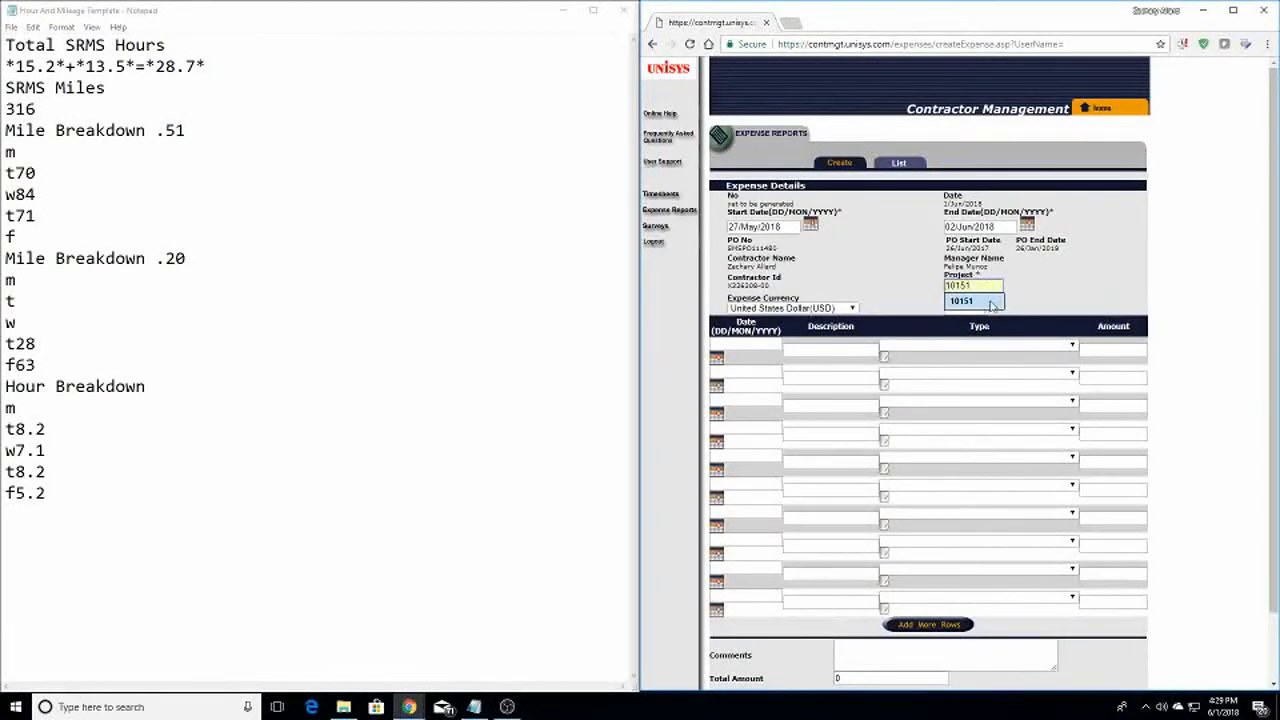
left_click(990, 302)
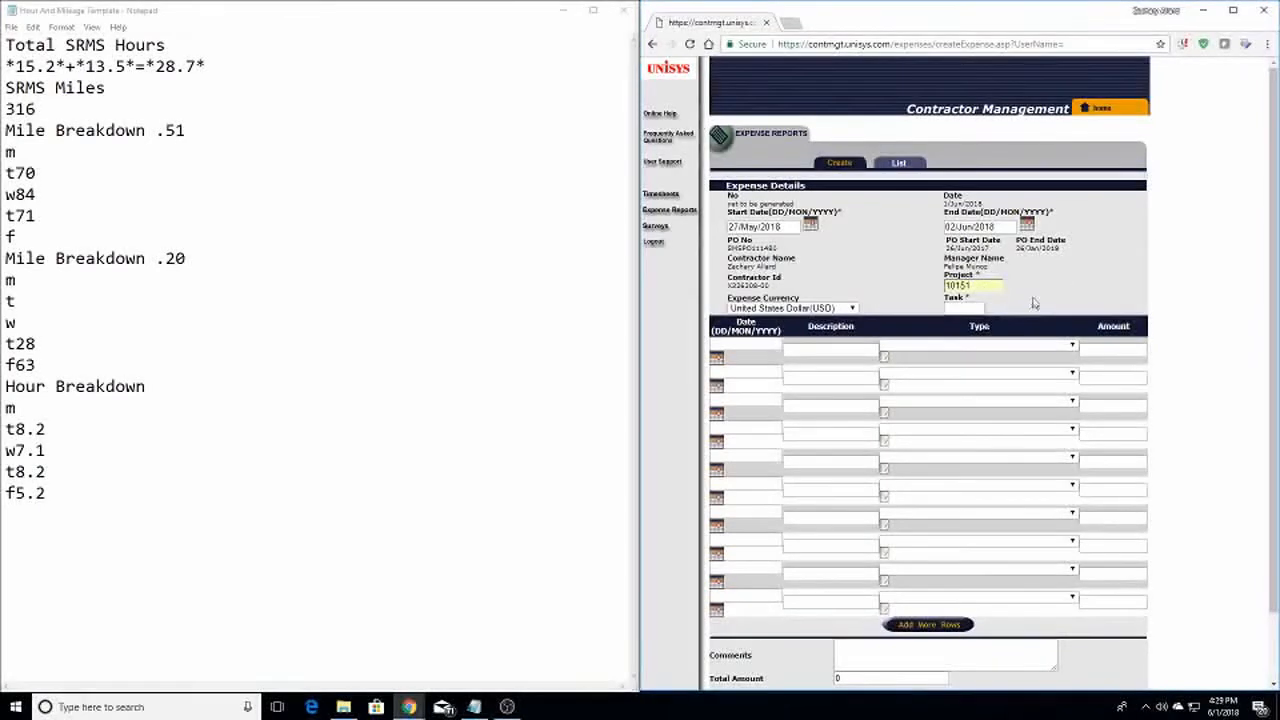
left_click(960, 307)
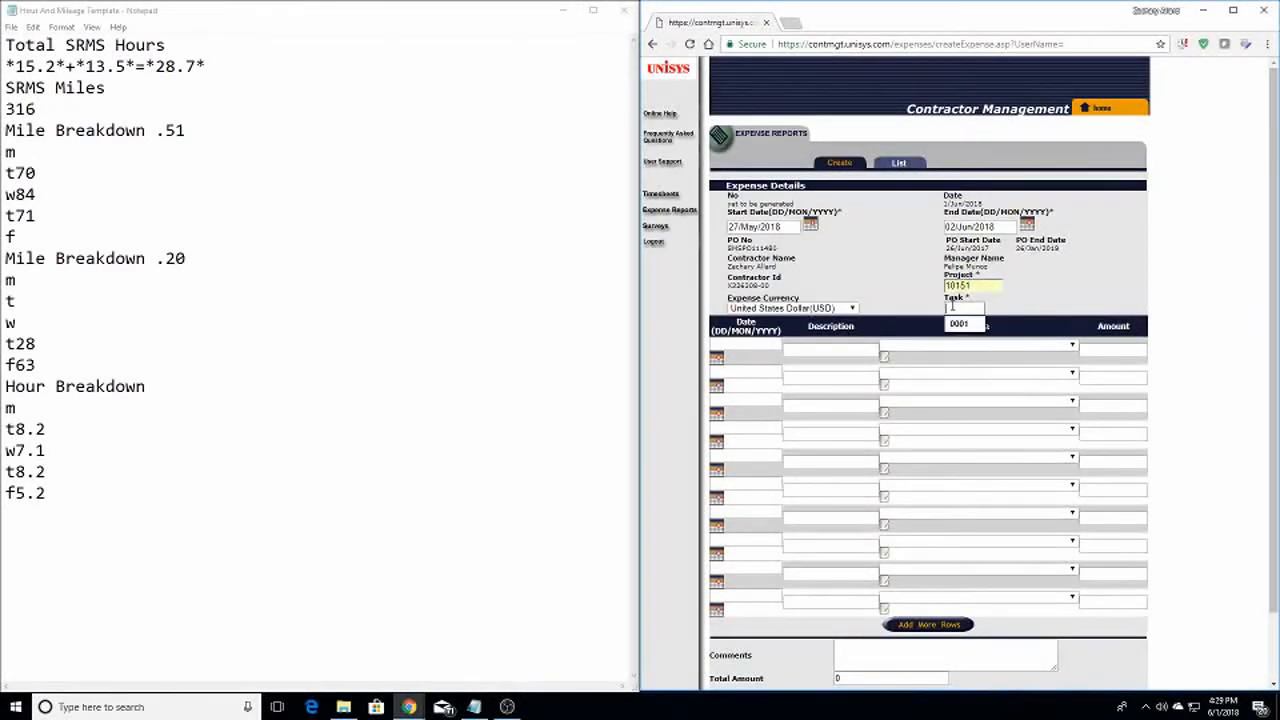
left_click(962, 324)
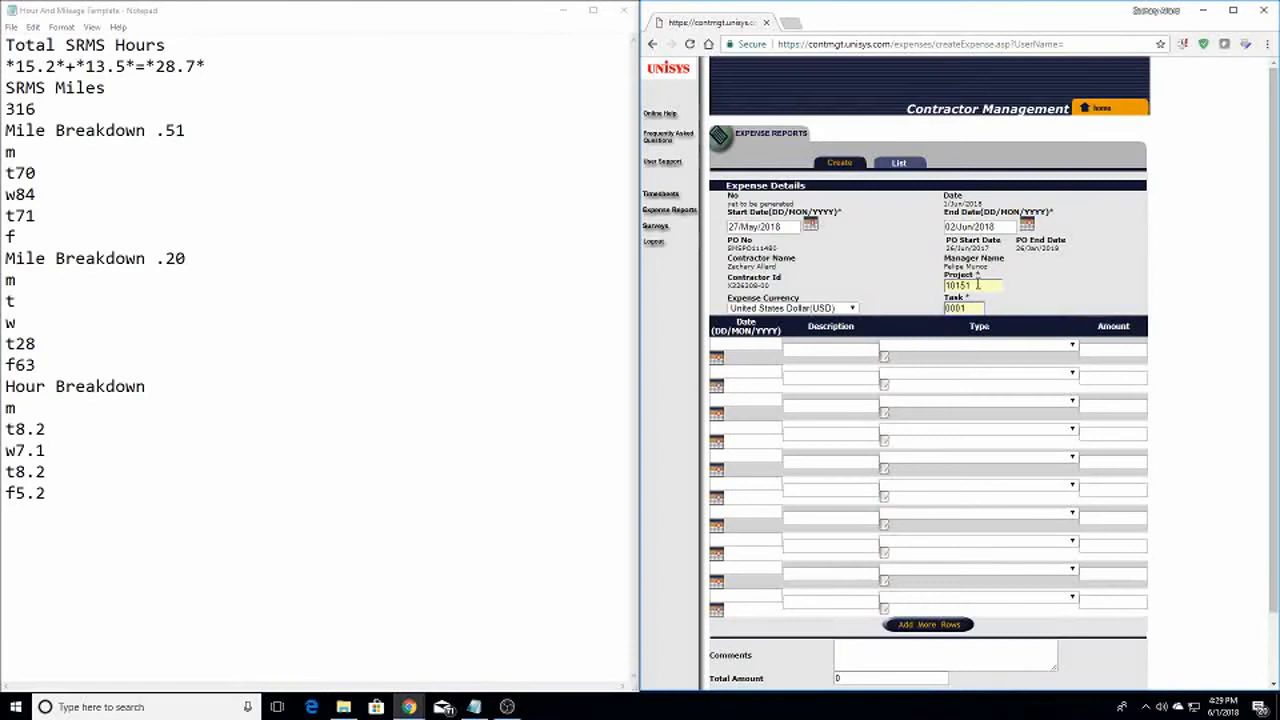
left_click(972, 286)
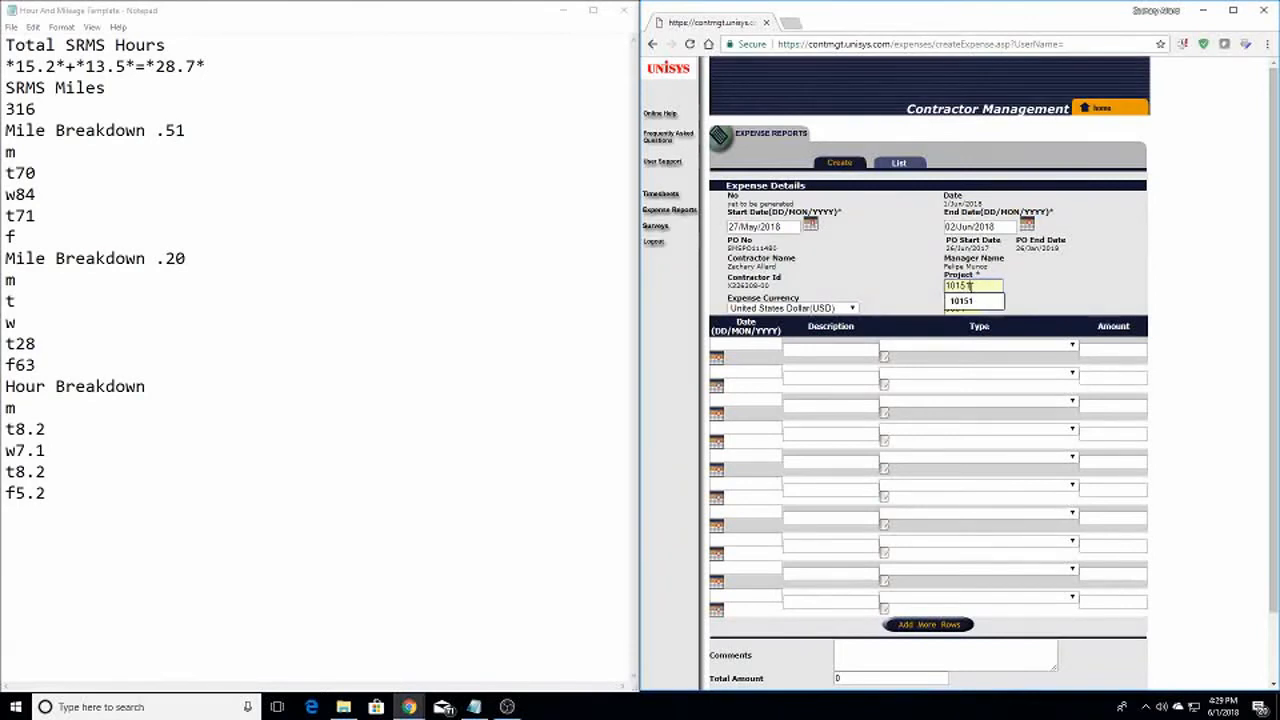
left_click(1041, 289)
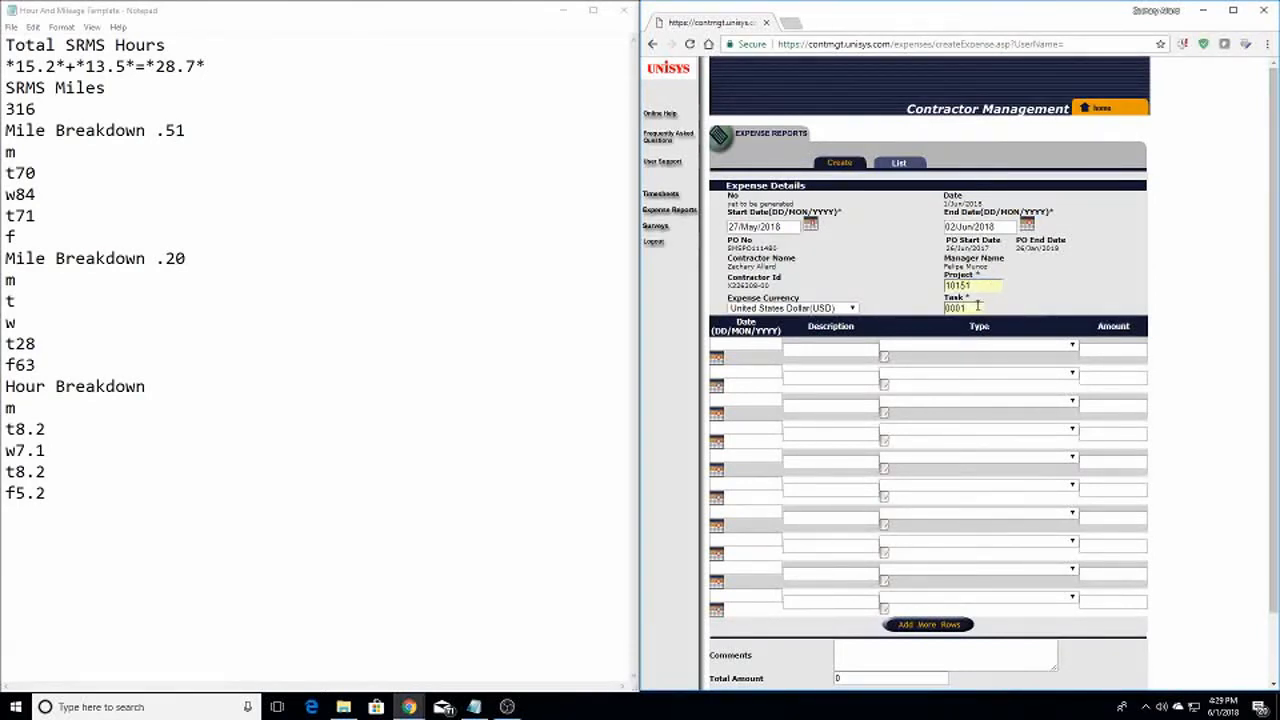
left_click(978, 307)
left_click(1030, 300)
left_click(717, 359)
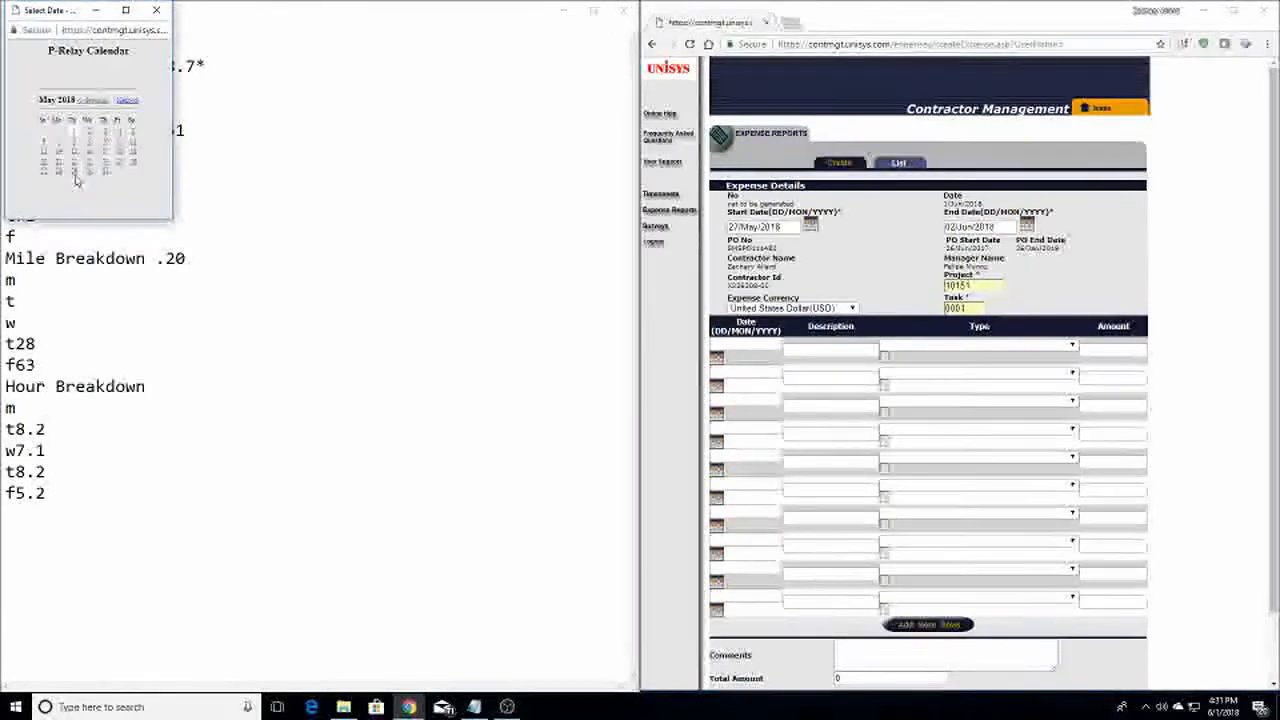
Date the first three expense rows 29/May, 30/May and 31/May/2018
left_click(73, 176)
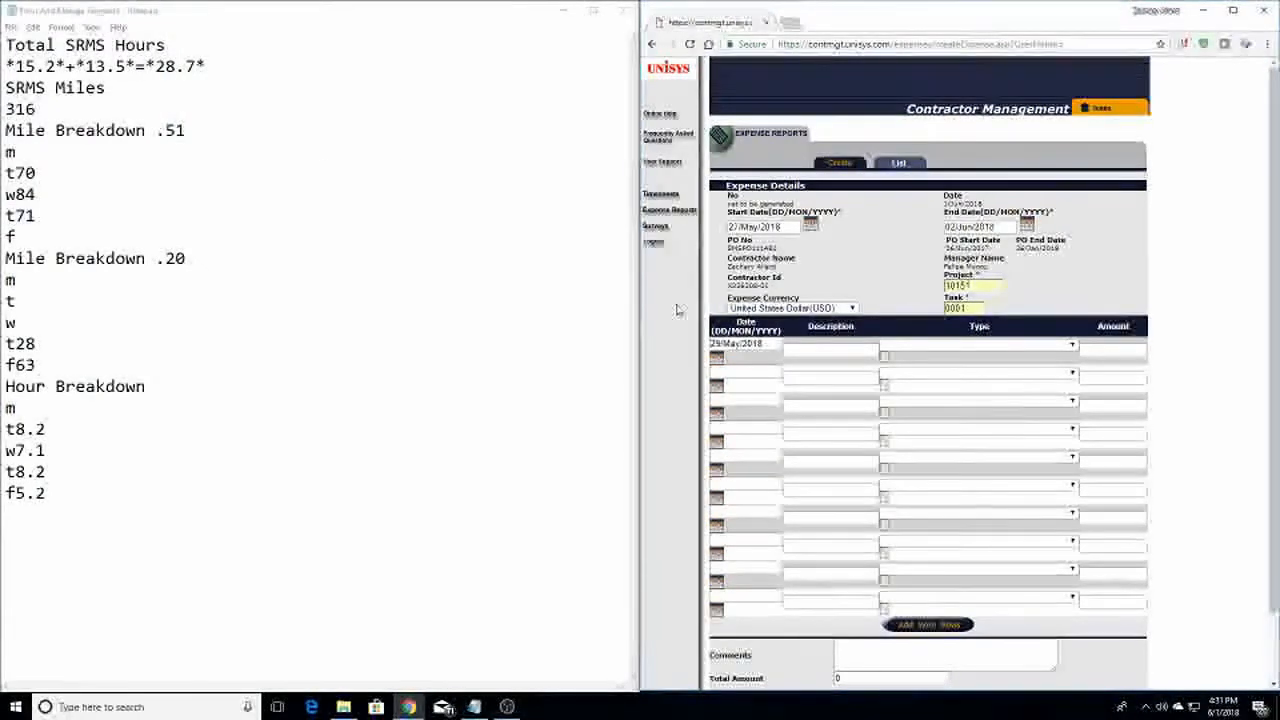
left_click(716, 389)
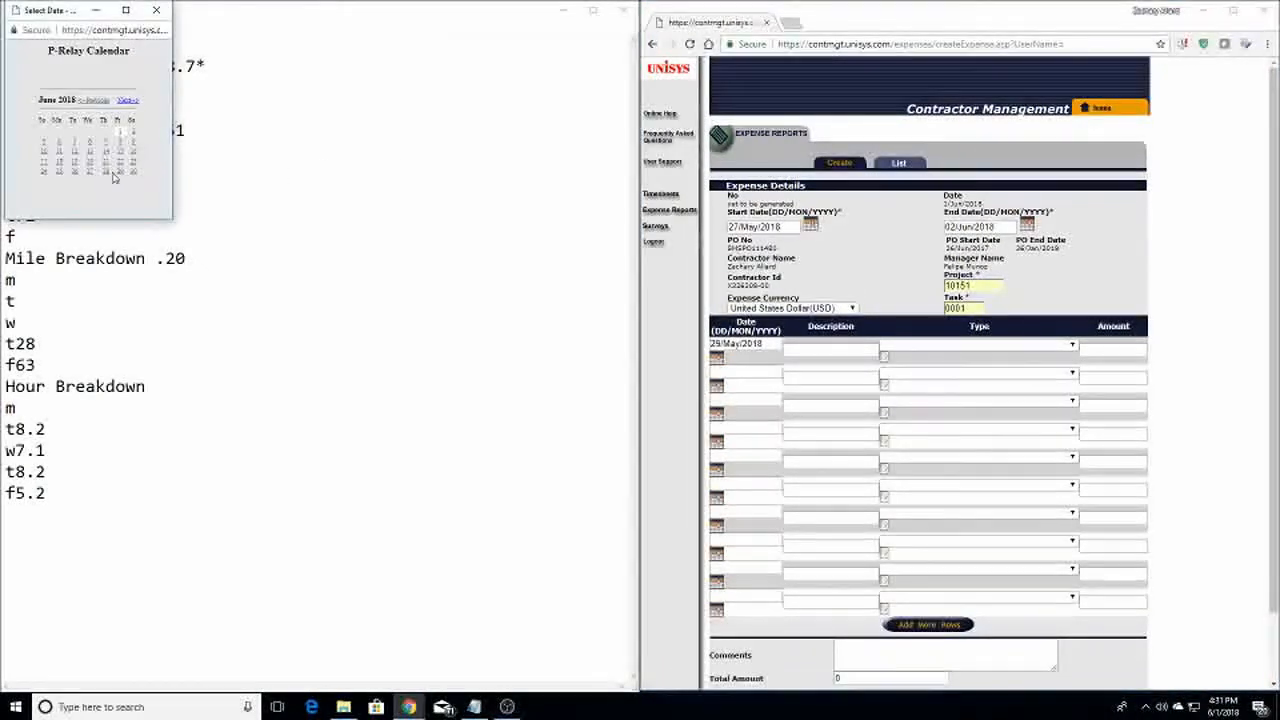
left_click(94, 100)
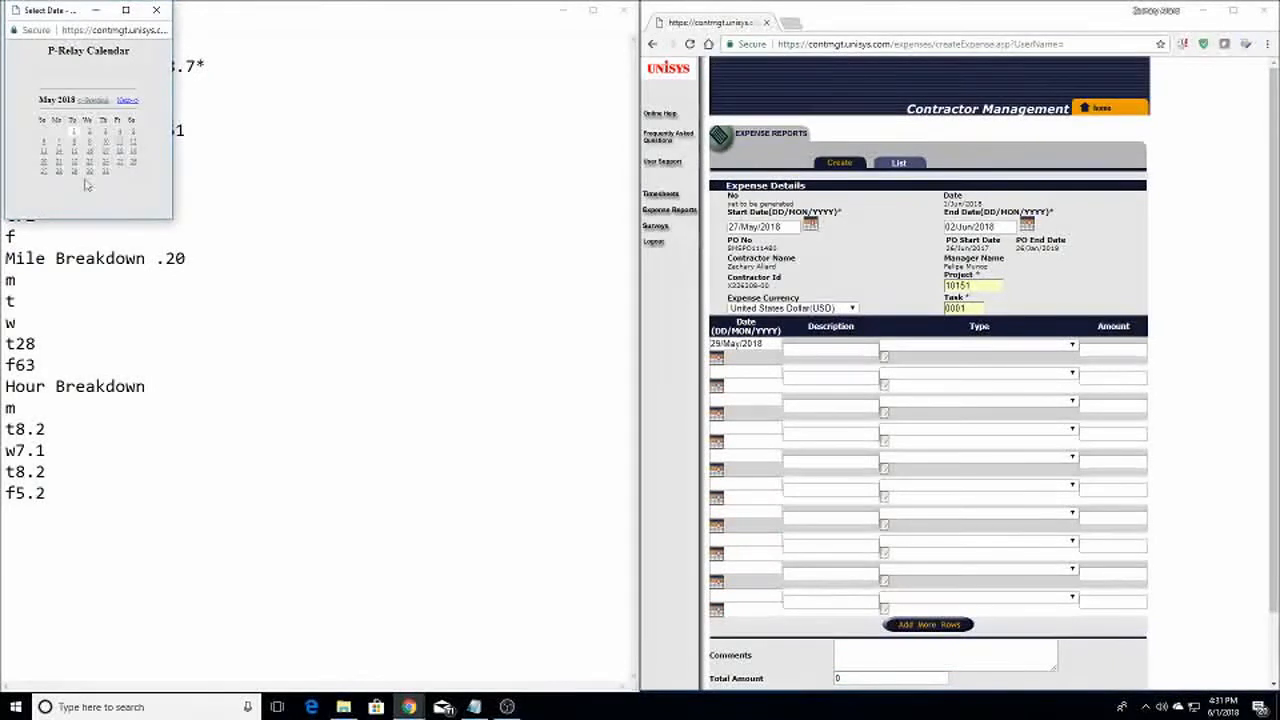
left_click(88, 173)
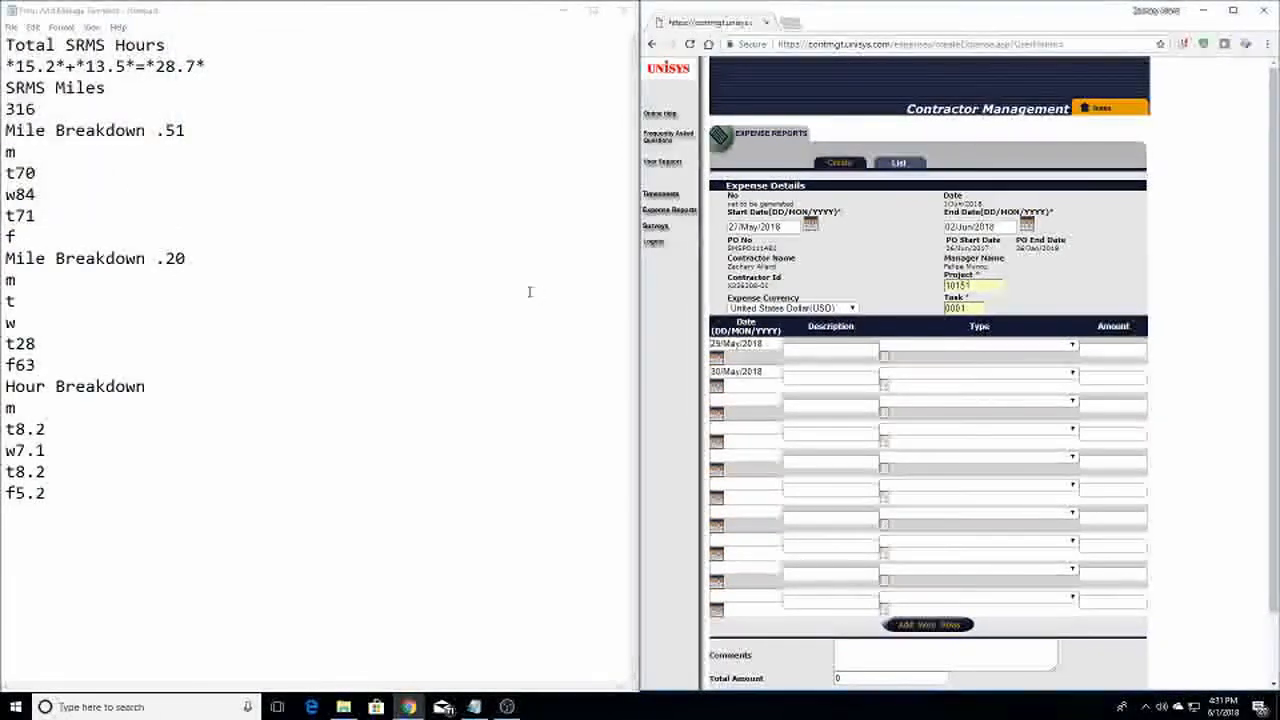
left_click(716, 412)
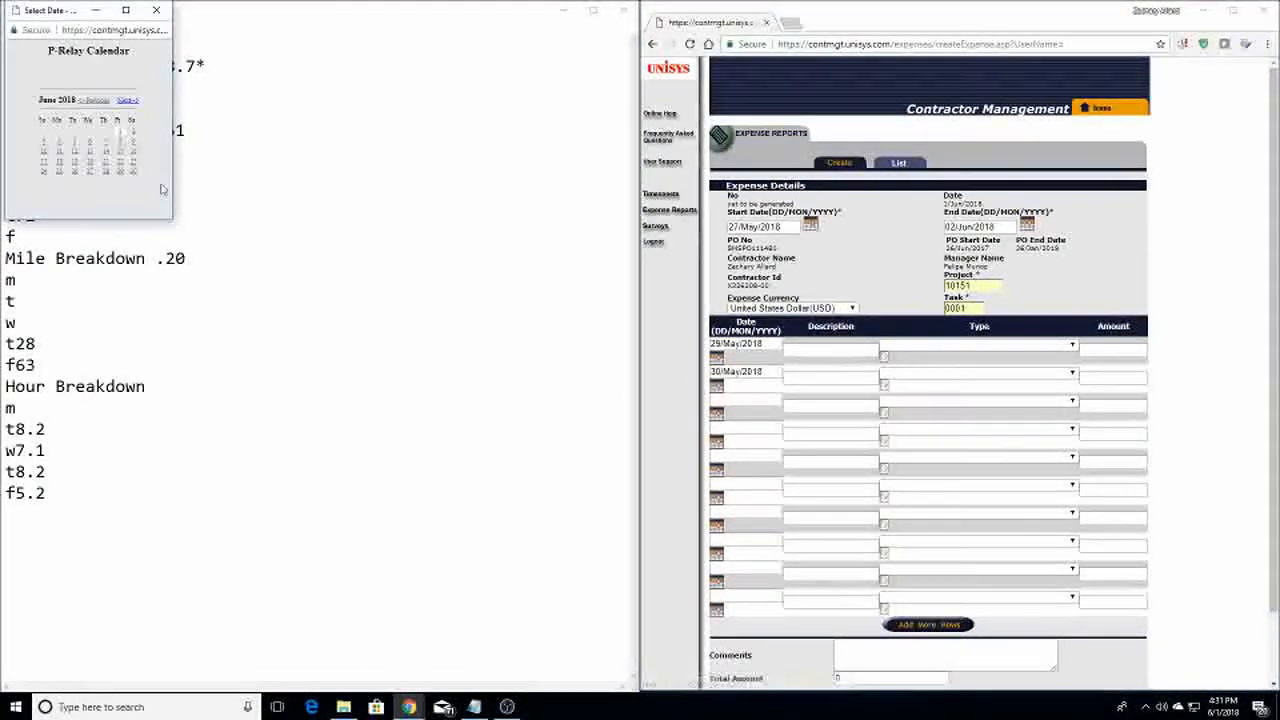
left_click(94, 100)
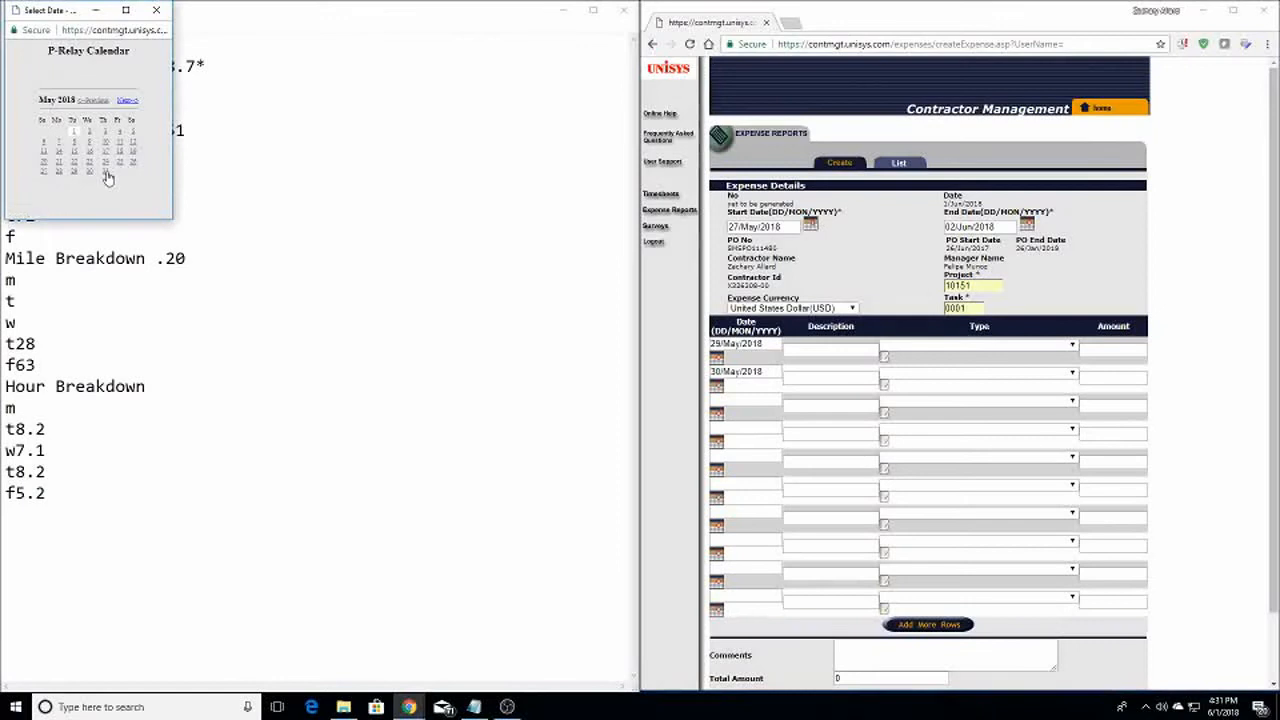
left_click(107, 174)
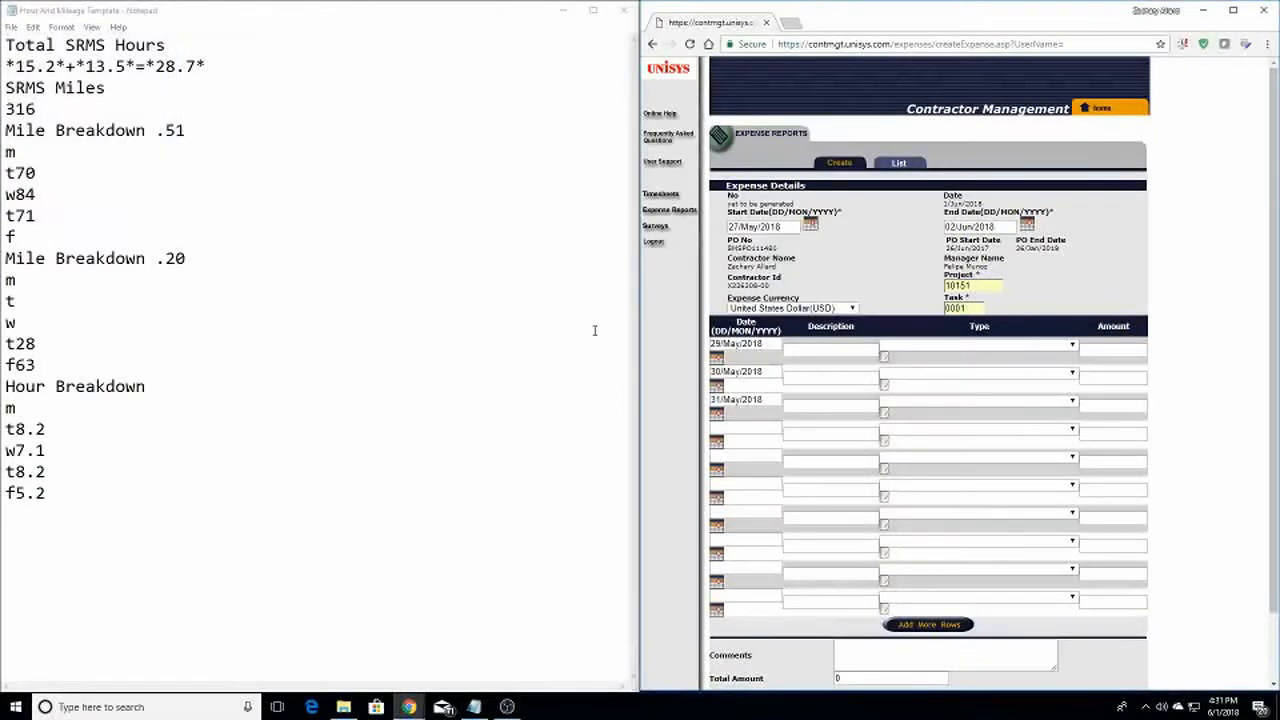
Date the fourth and fifth expense rows 31/May/2018 and 01/Jun/2018
left_click(716, 441)
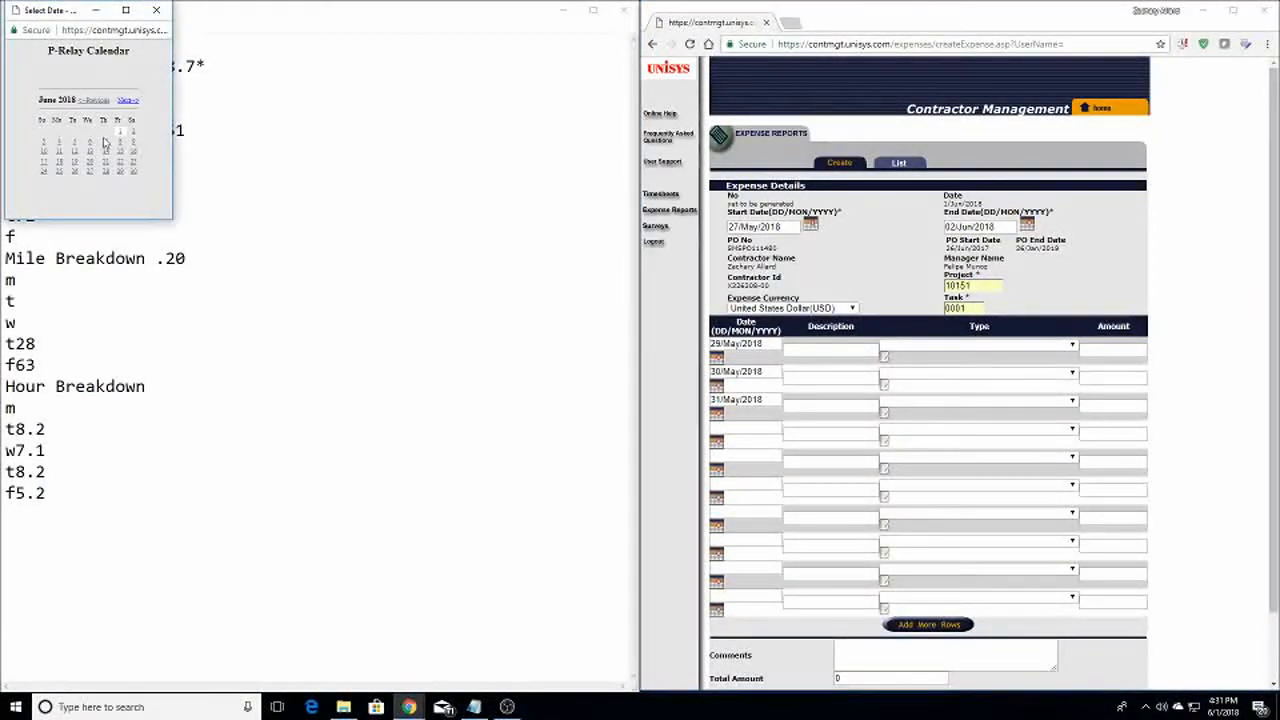
left_click(96, 101)
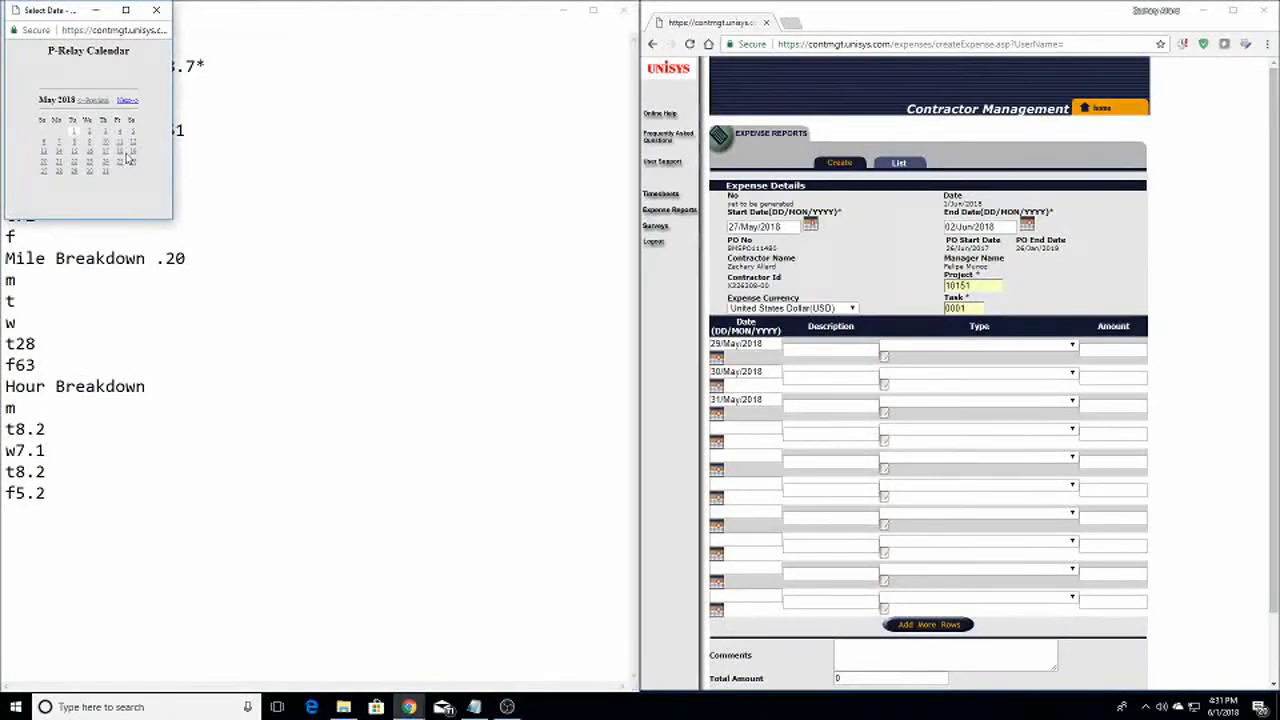
left_click(104, 172)
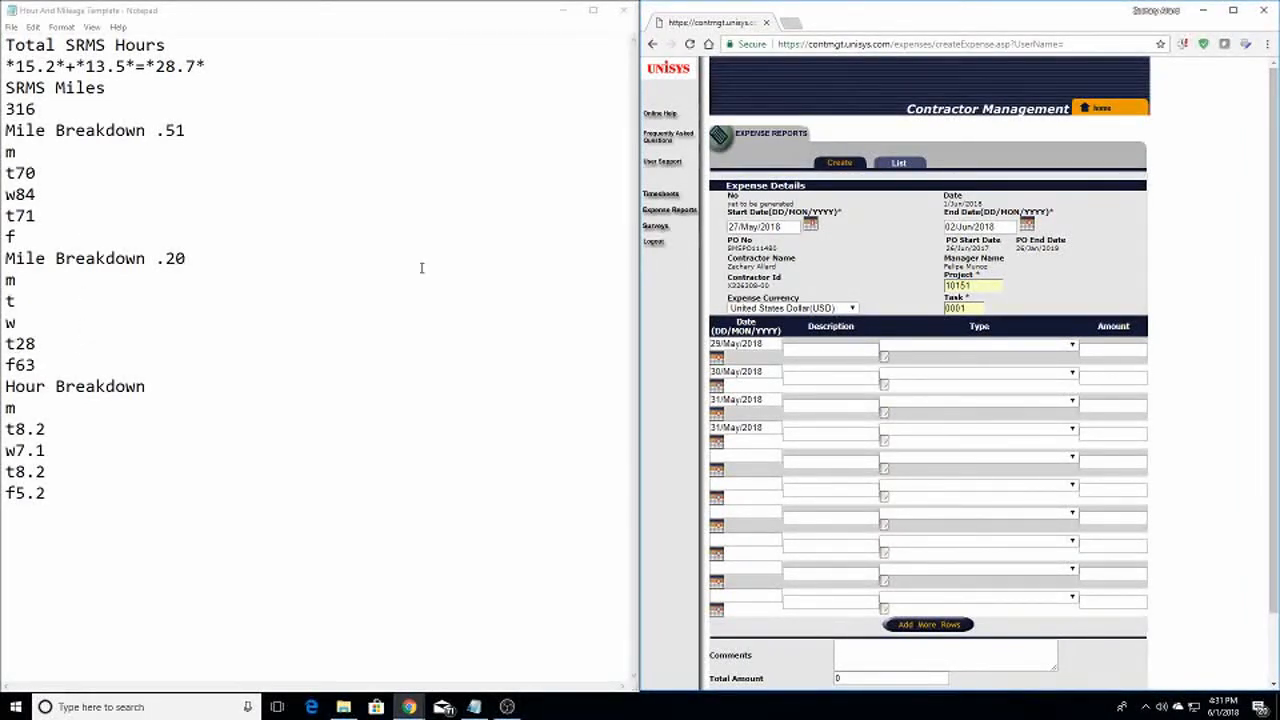
left_click(716, 474)
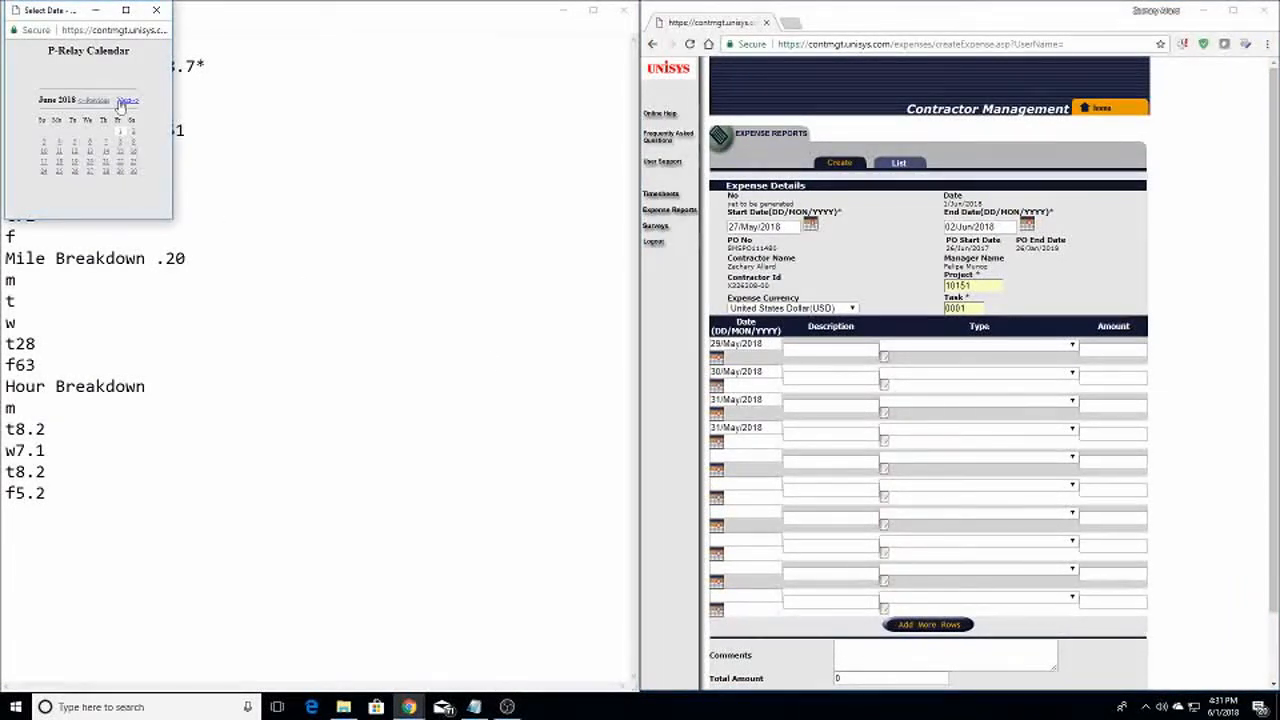
left_click(119, 132)
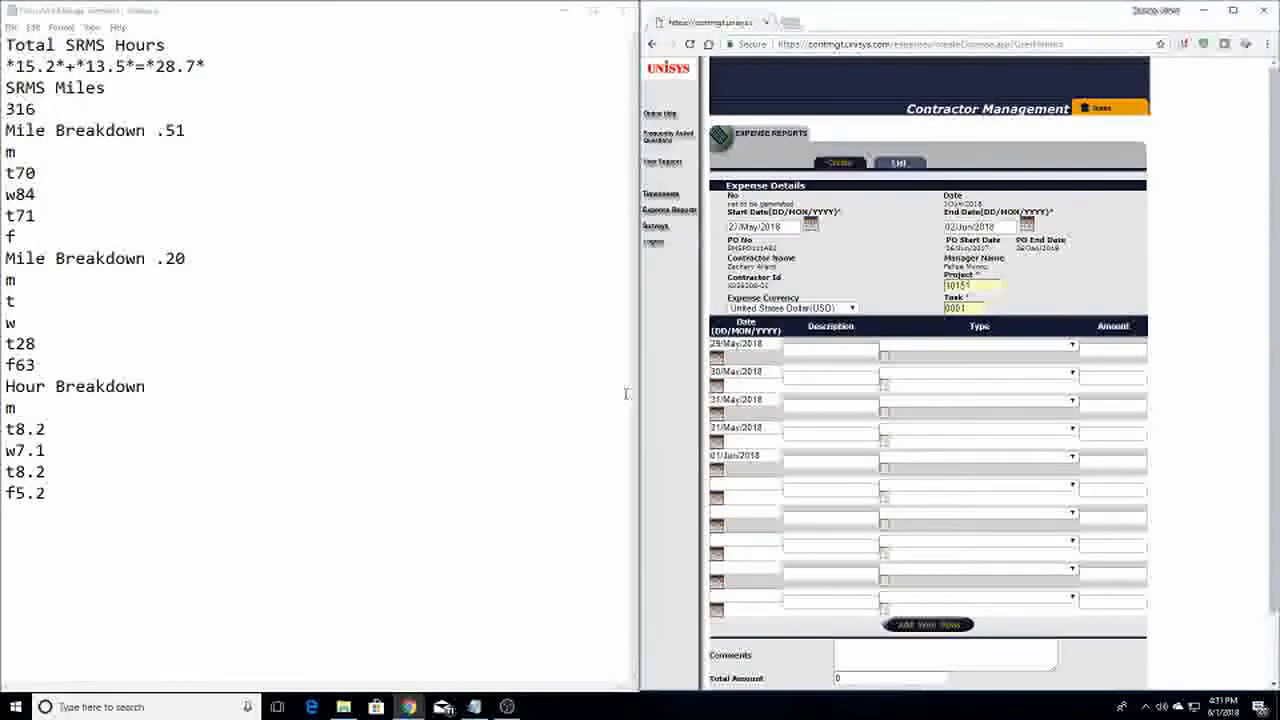
left_click(810, 349)
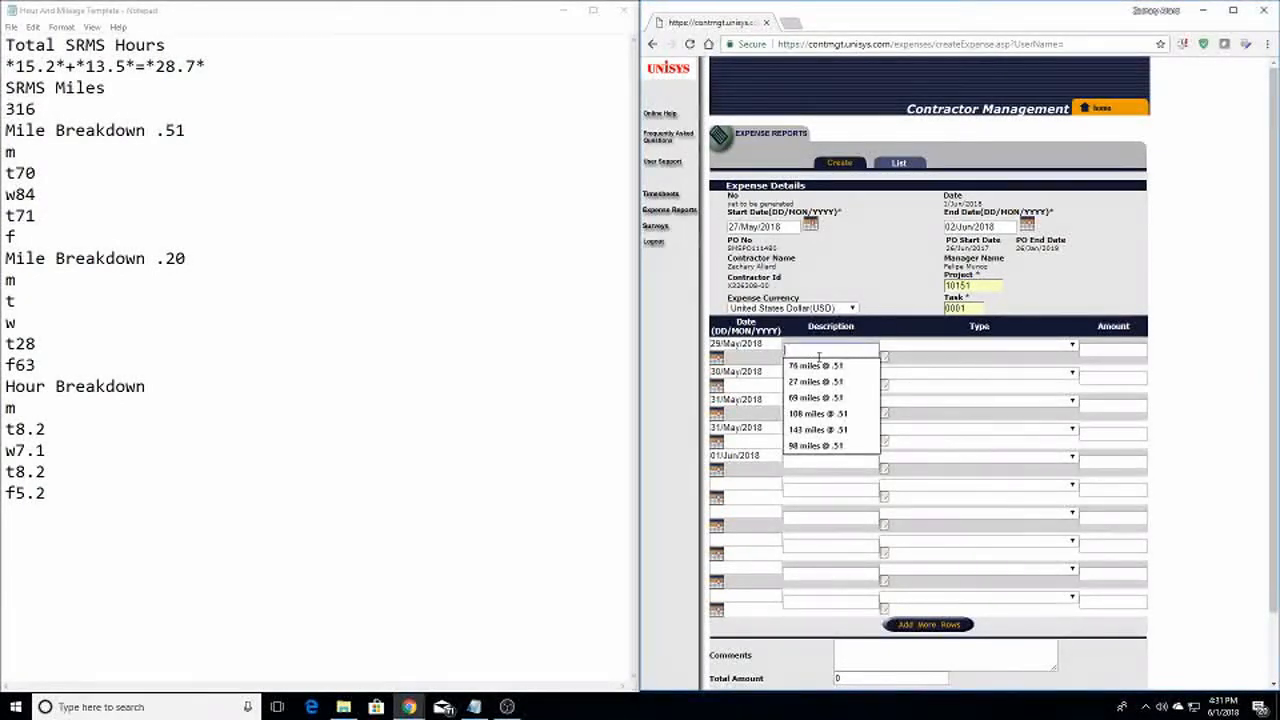
Describe the first expense row as '70 miles @ .51'
left_click(804, 341)
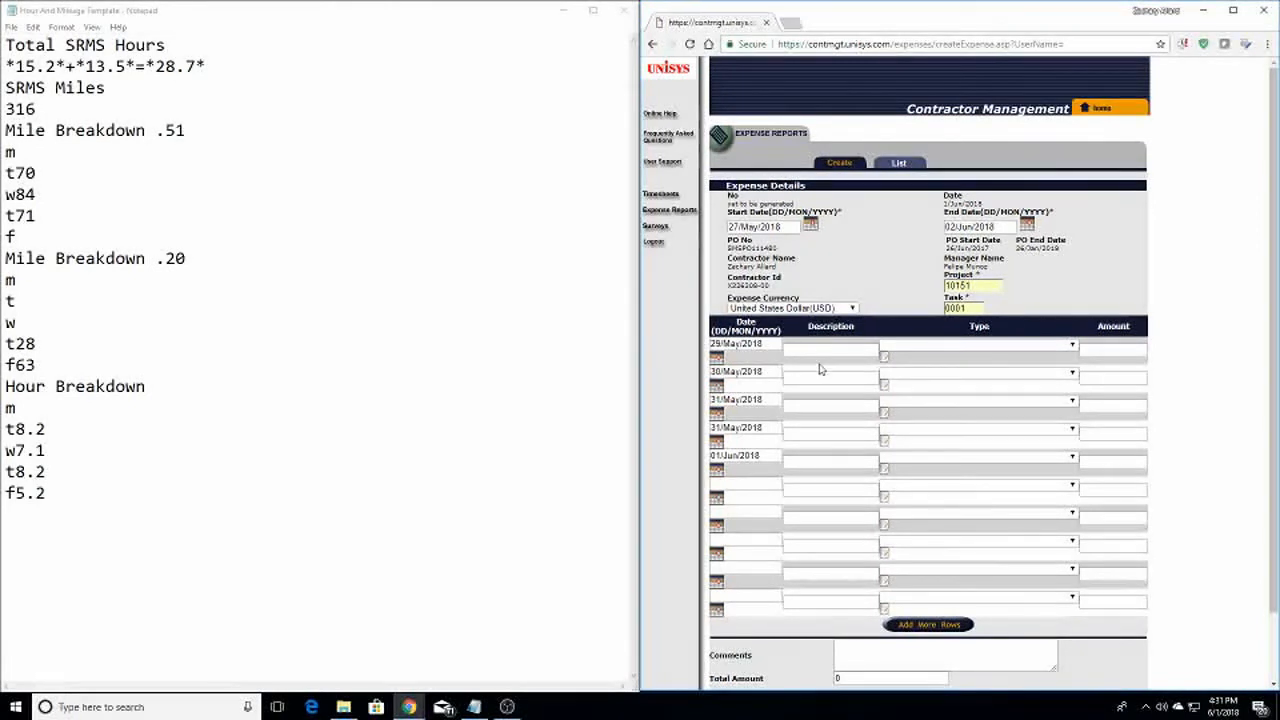
left_click(815, 350)
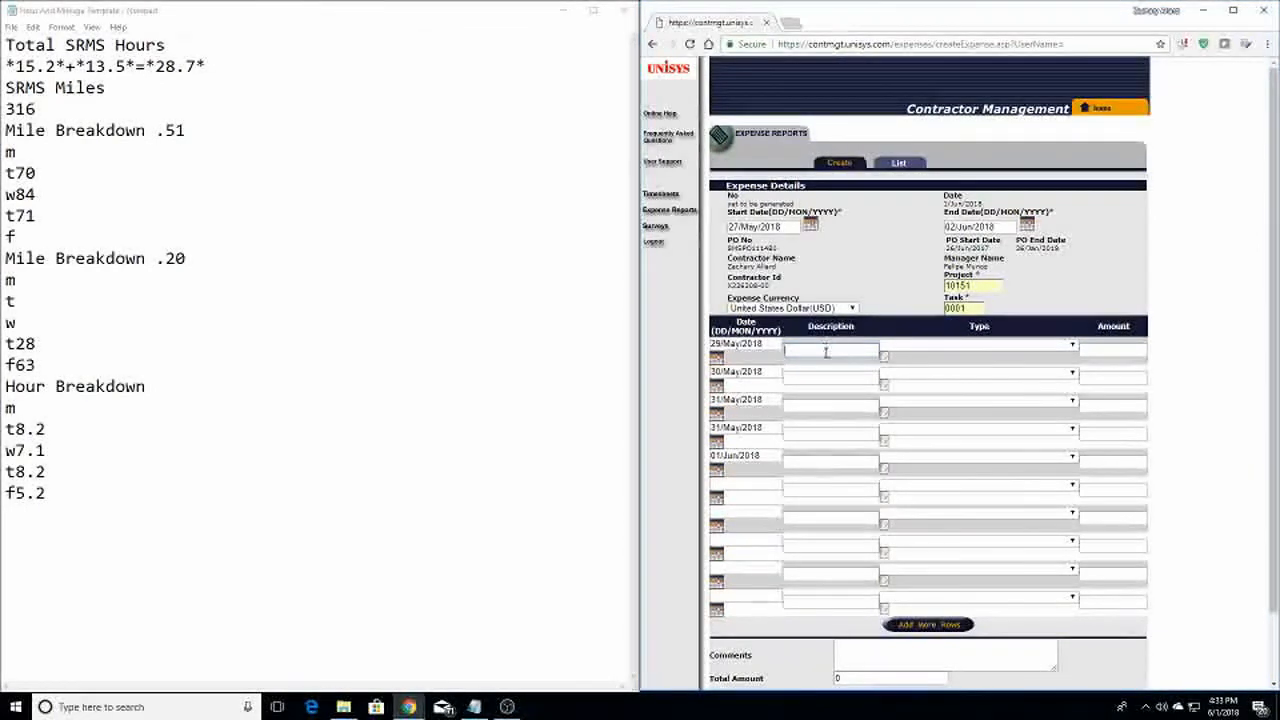
left_click(822, 350)
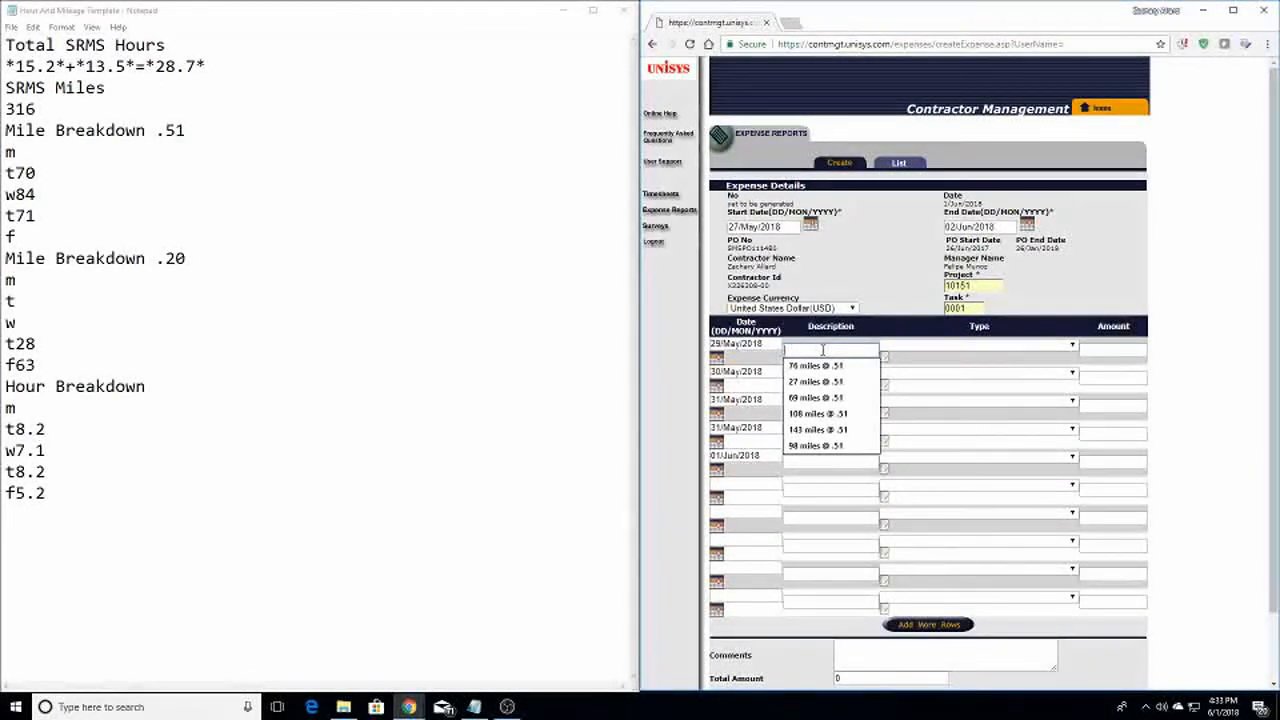
type("70 miles")
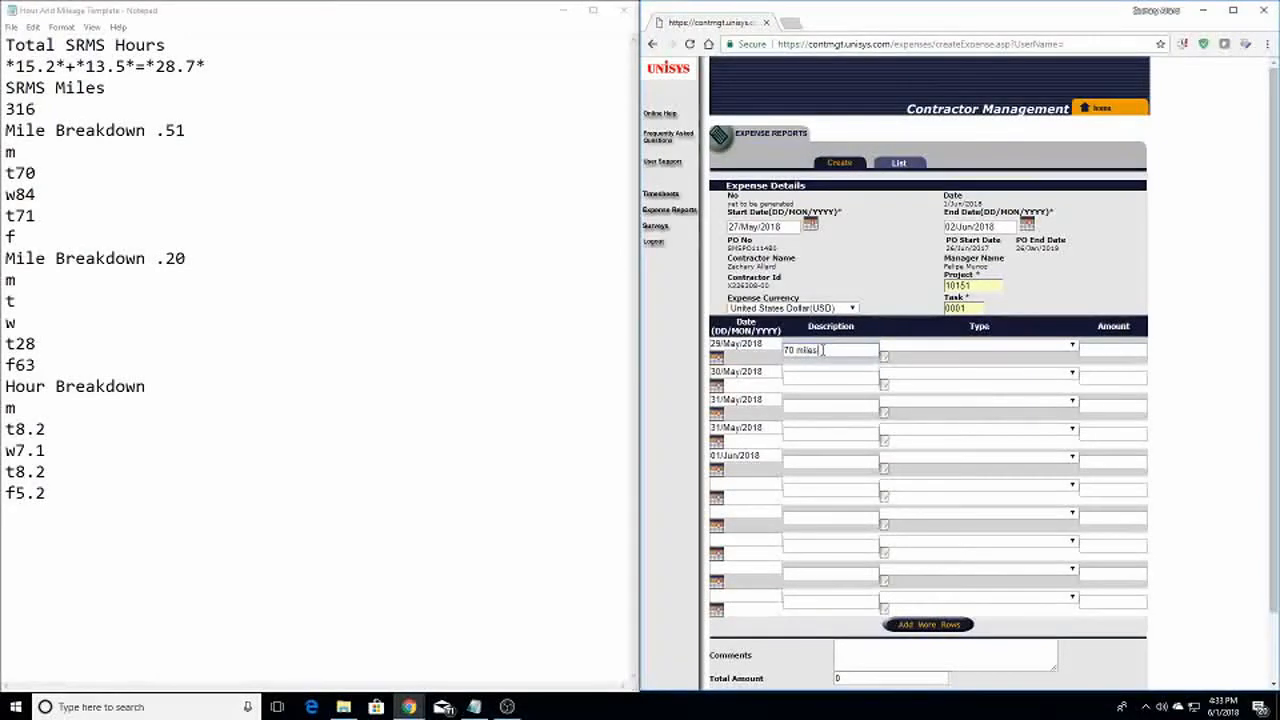
type(" @ .51")
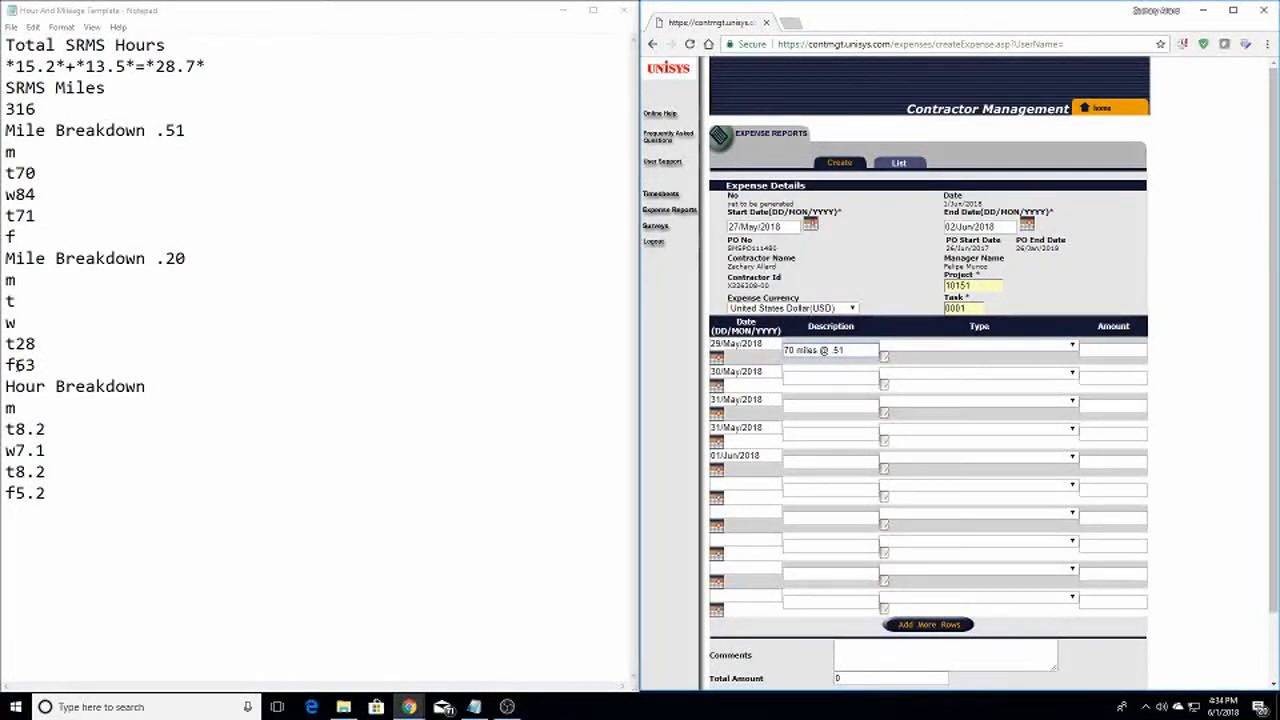
Set the first row's expense type to Travel-Mileage
left_click(919, 355)
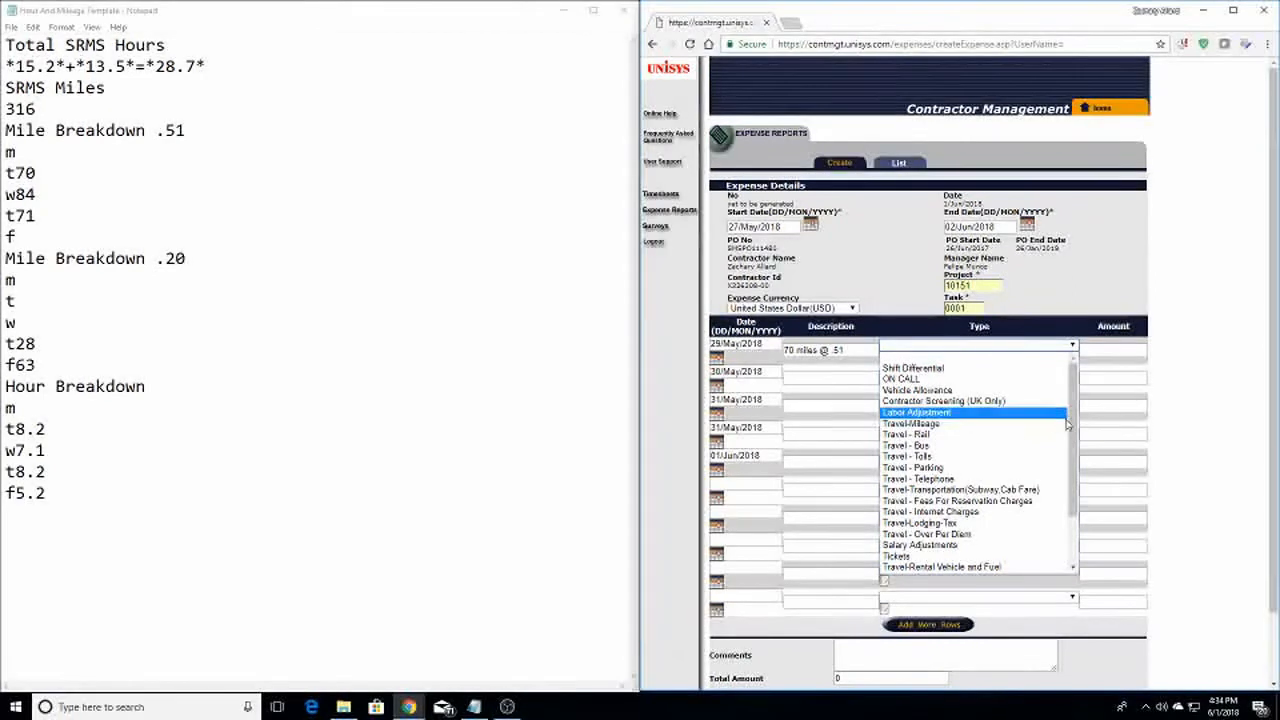
left_click_drag(1074, 424, 1073, 431)
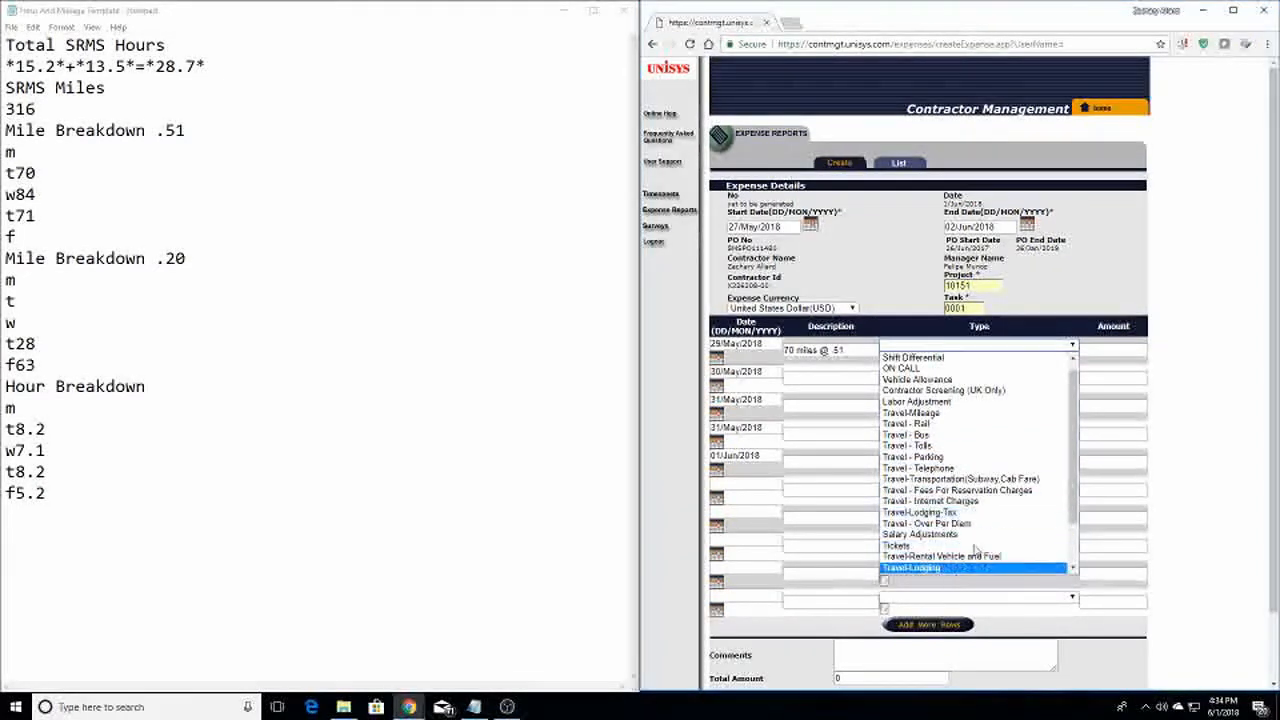
left_click_drag(1074, 475, 1080, 436)
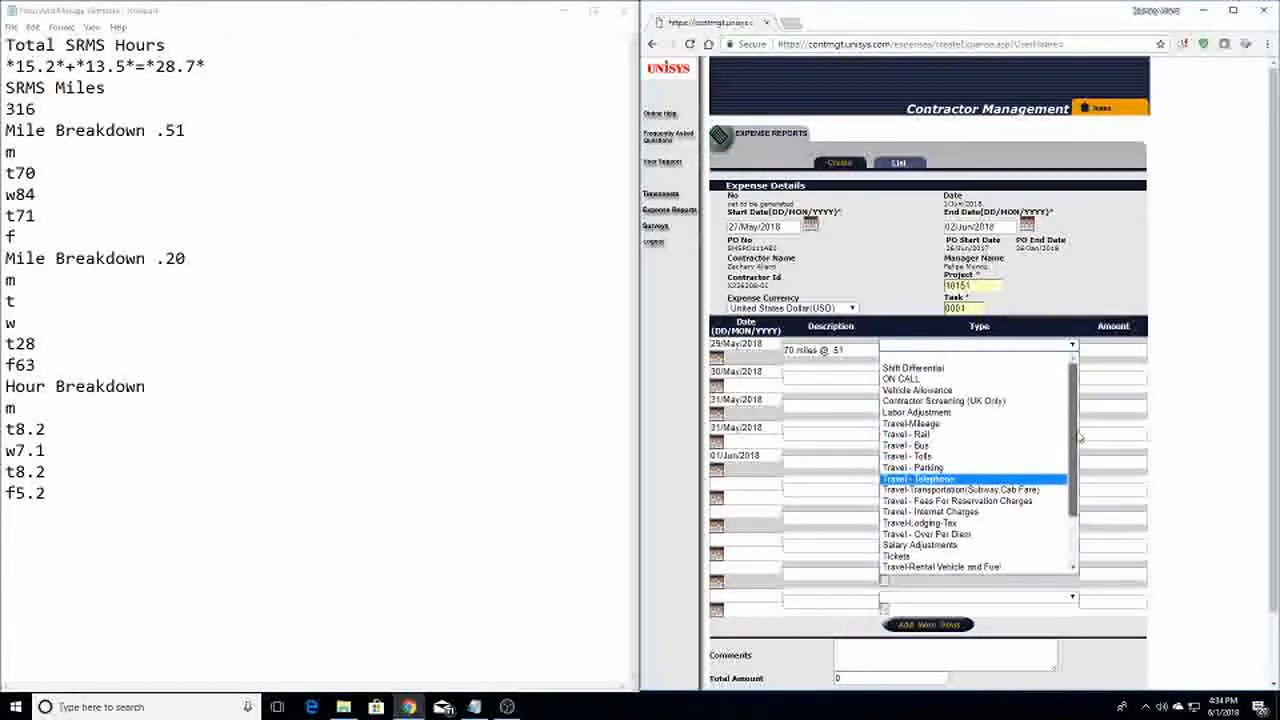
left_click(949, 426)
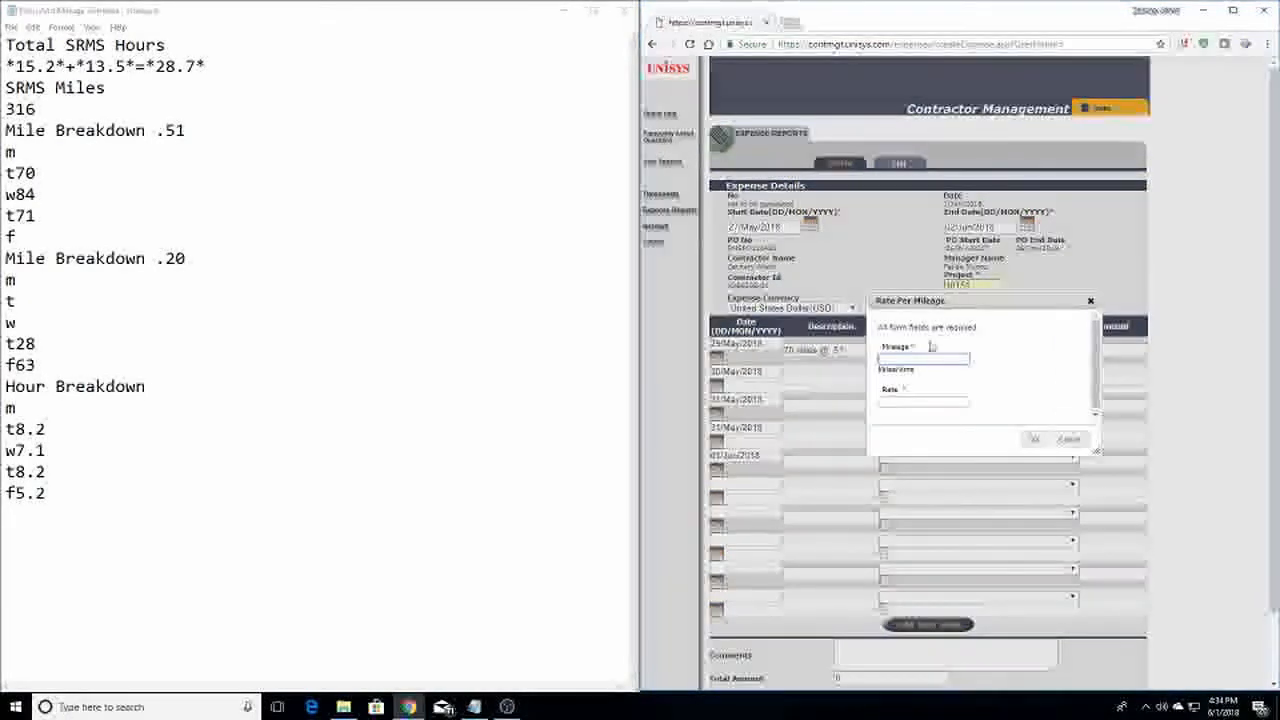
Enter 70 miles at a rate of .51 for the 29/May Travel-Mileage row and confirm
type("70")
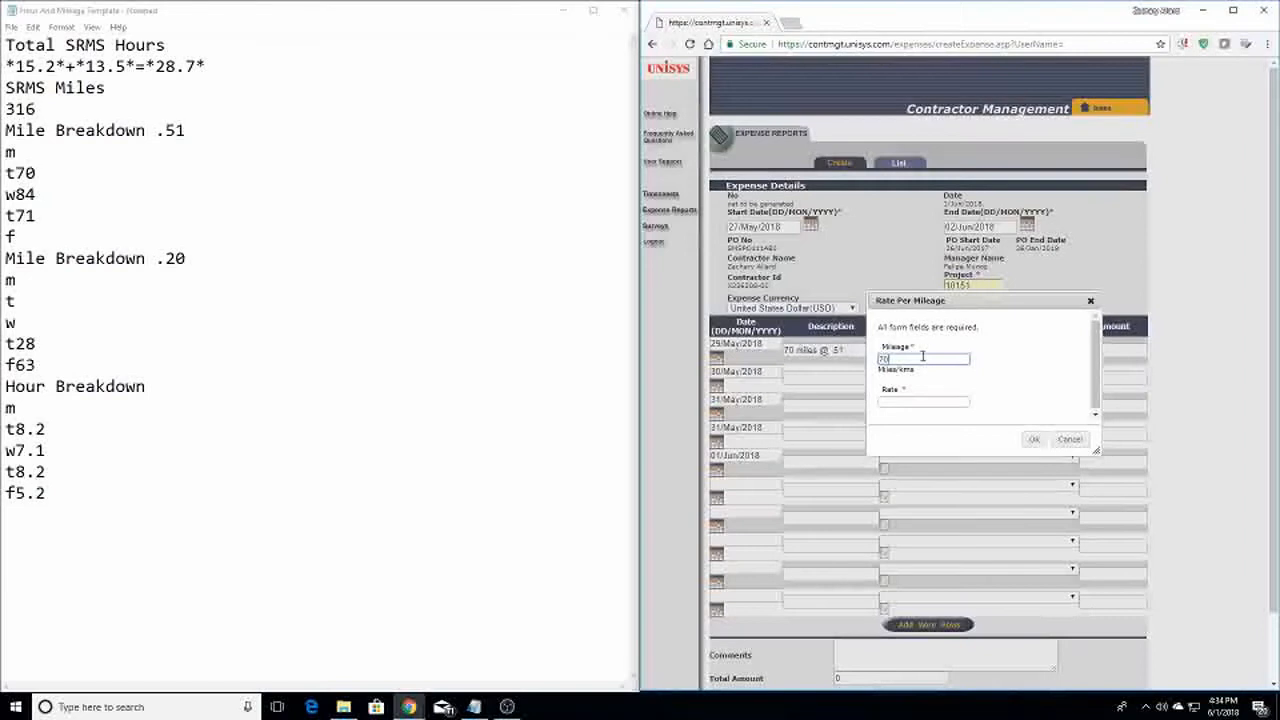
key("Tab")
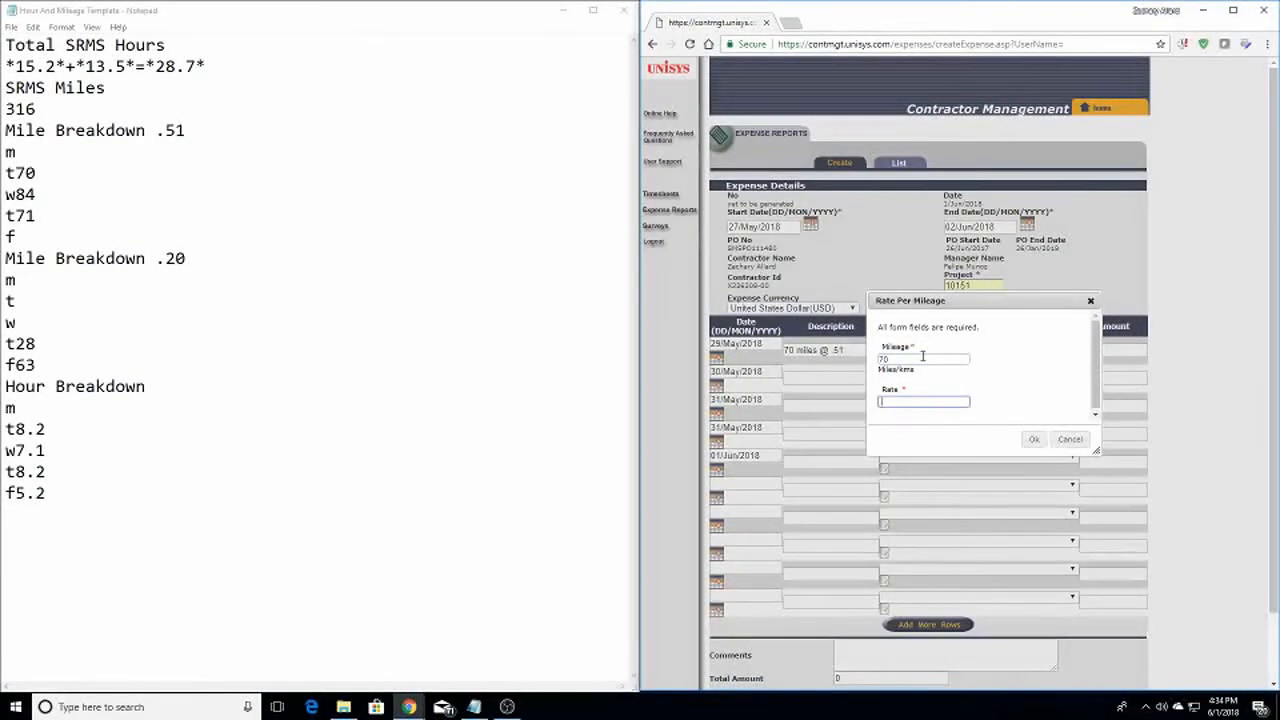
type(".51")
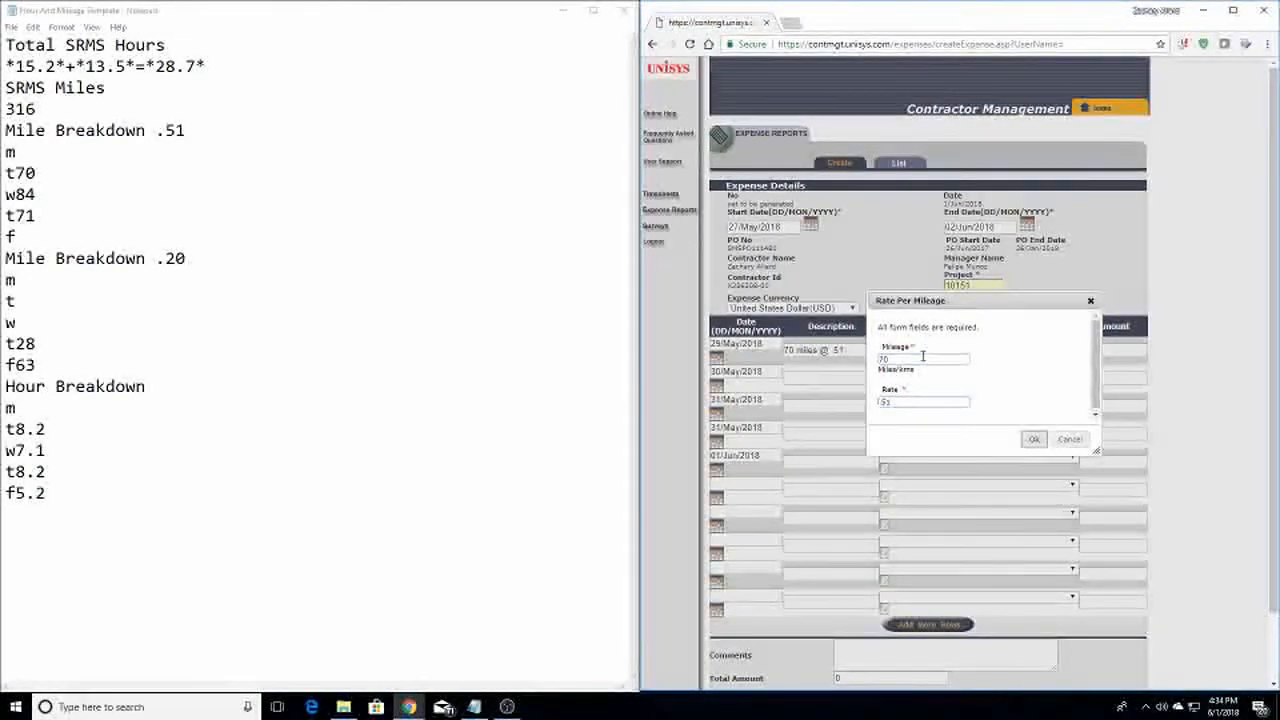
key("Return")
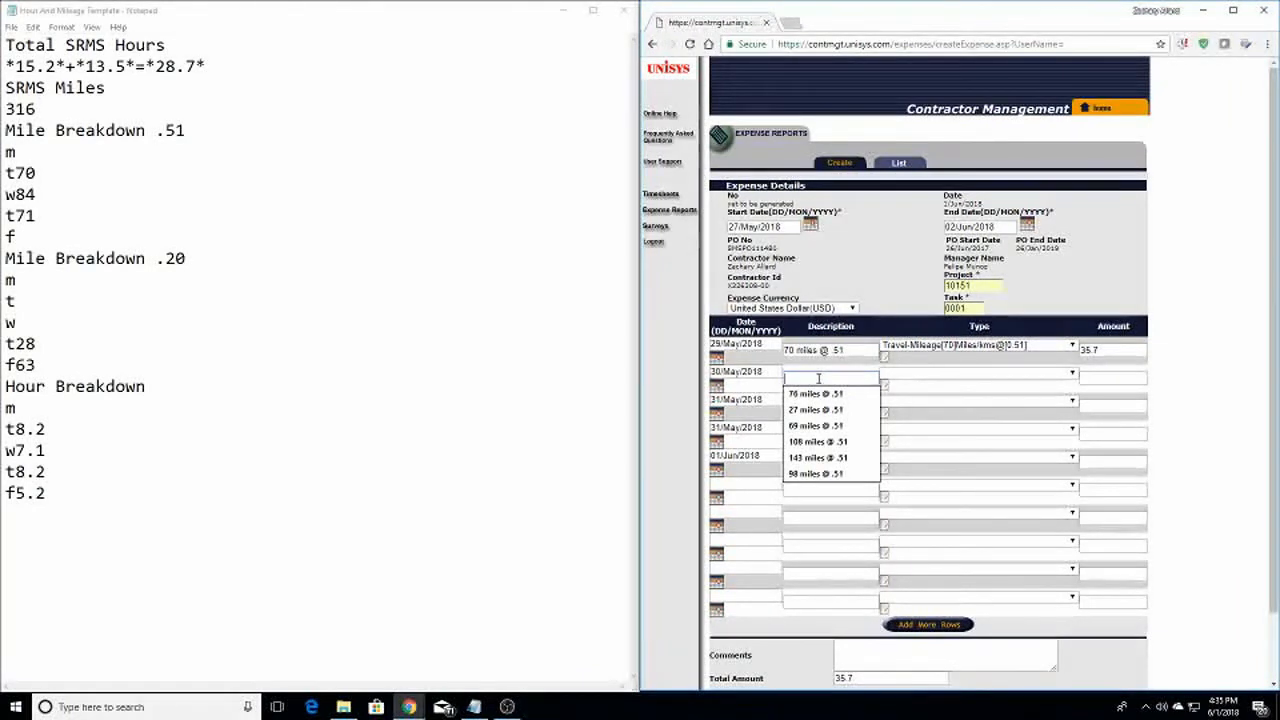
Add the 31/May row '28 miles @ .20' as Travel-Mileage: 28 miles at rate .20
left_click(845, 375)
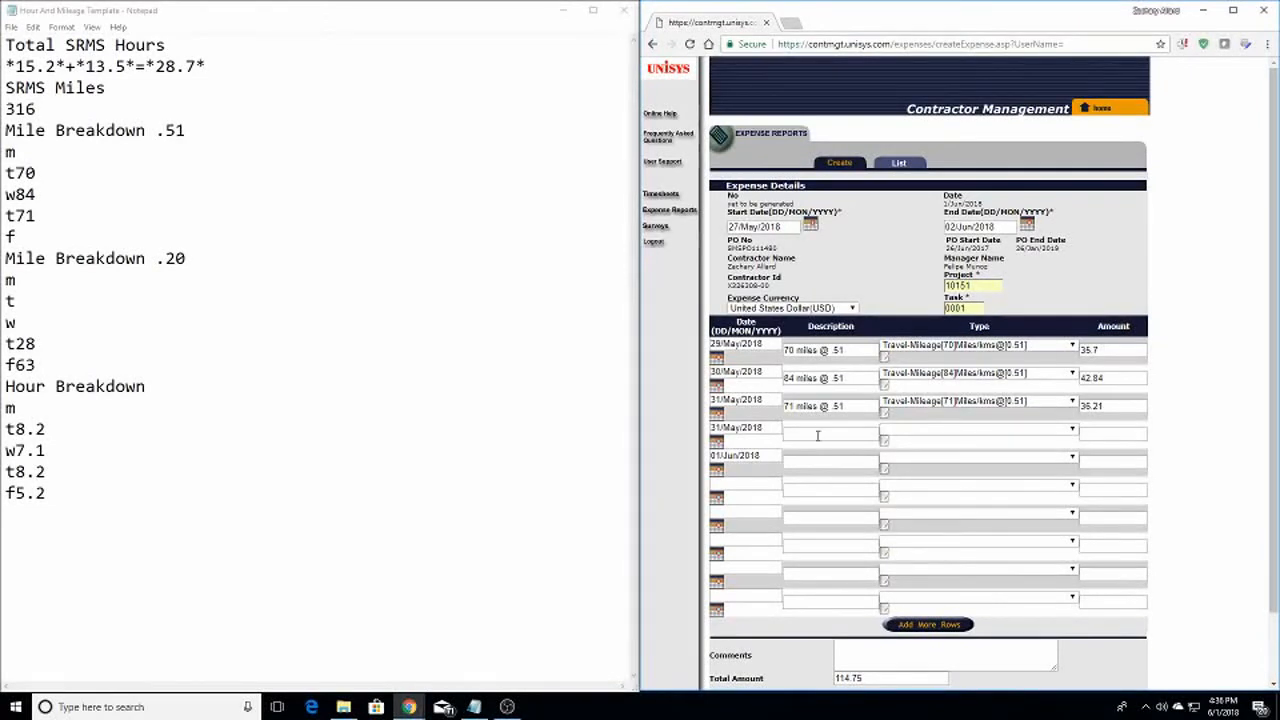
left_click(817, 436)
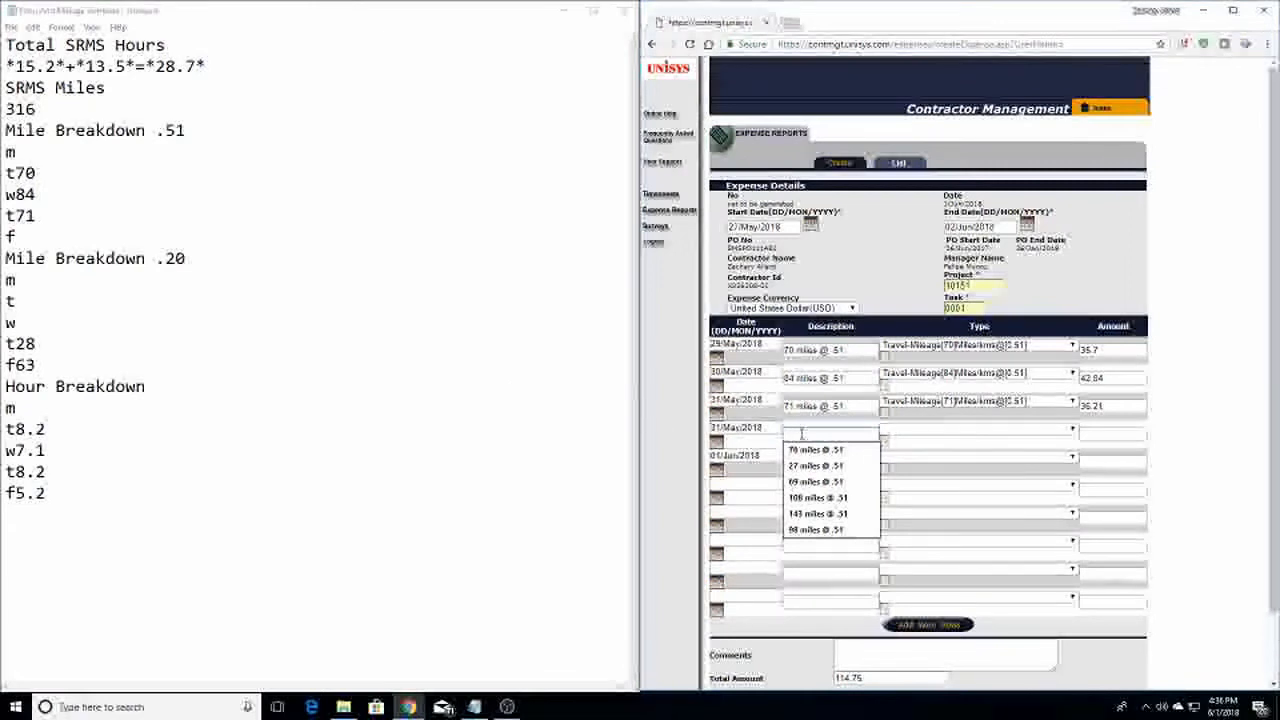
type("28 miles @ ")
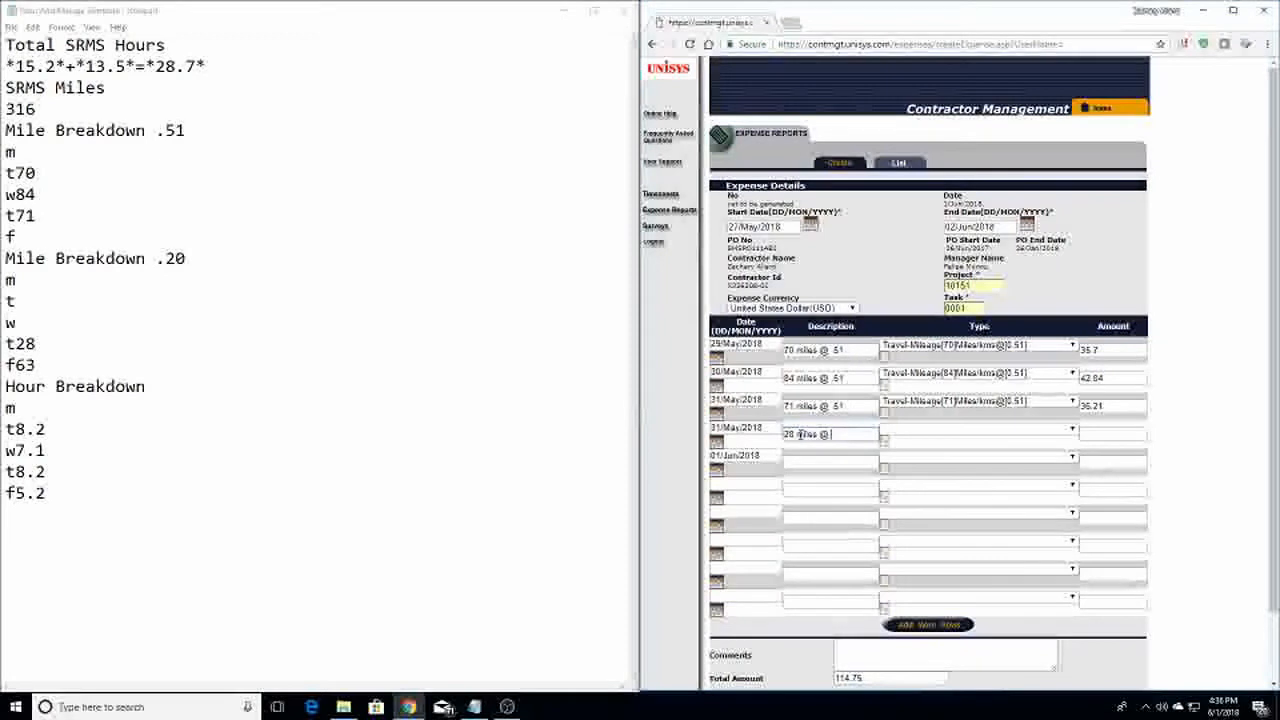
type(".20")
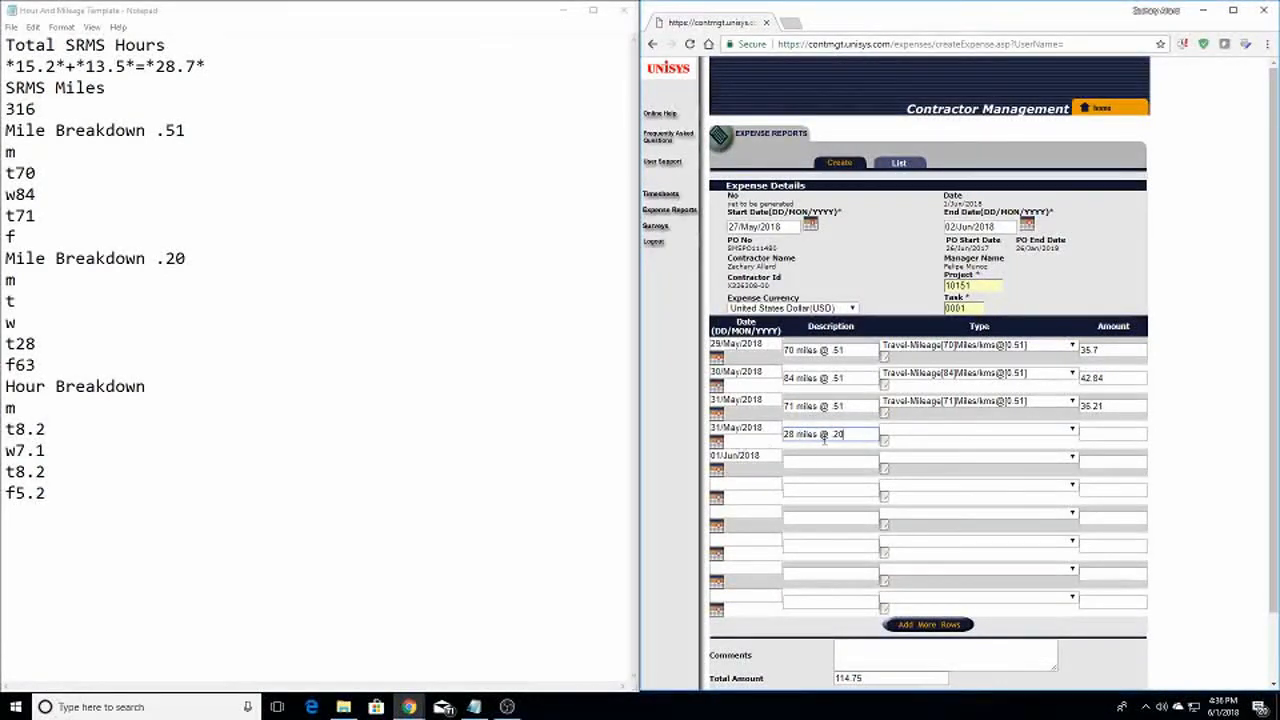
left_click(930, 434)
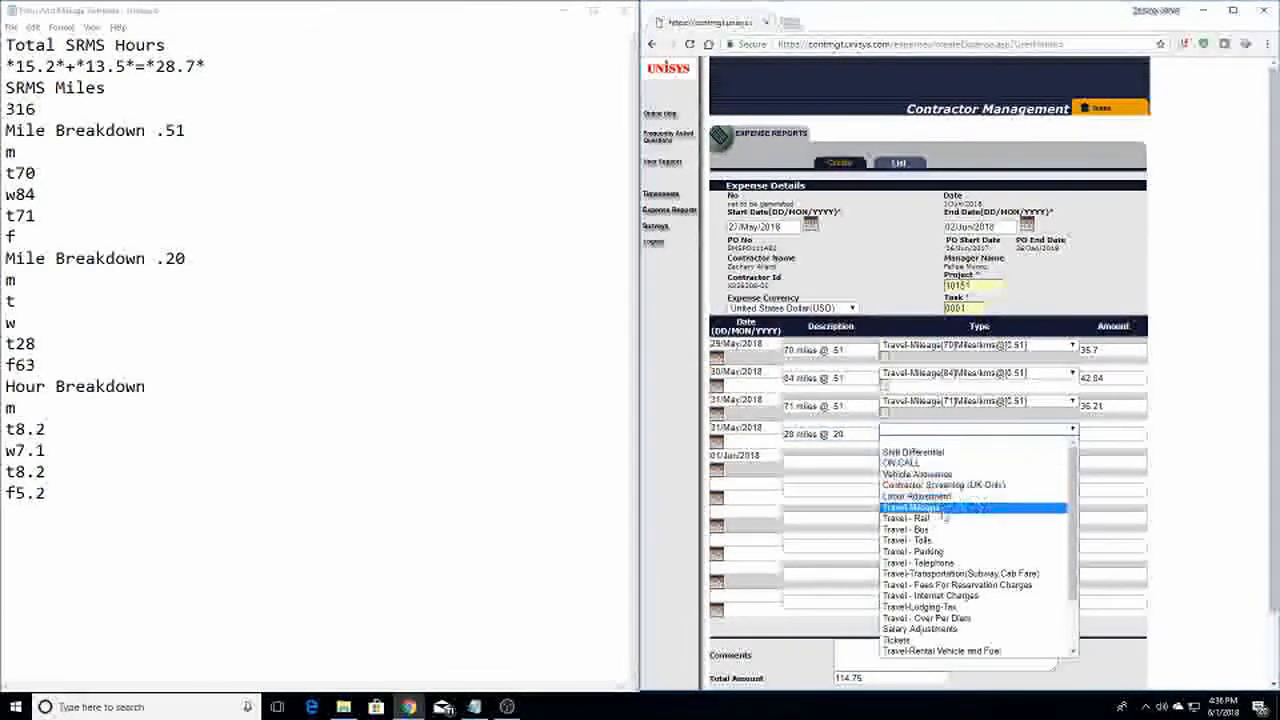
left_click(943, 510)
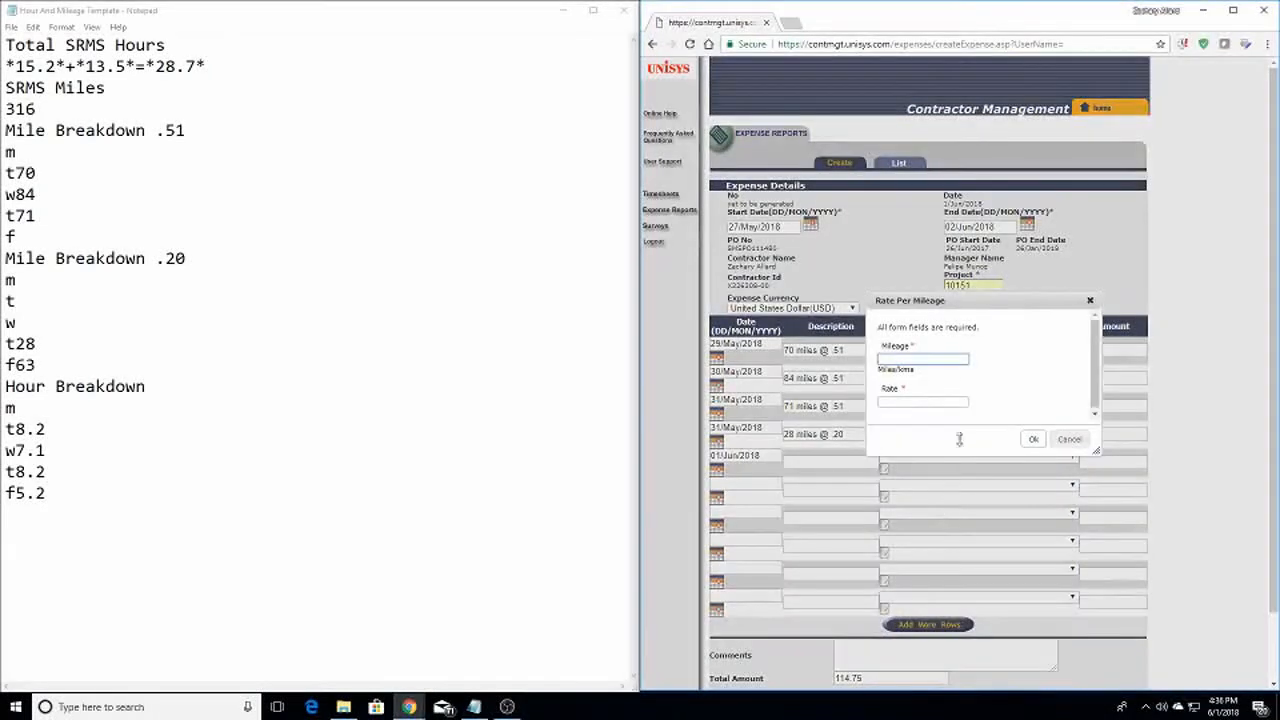
type("28")
key("Tab")
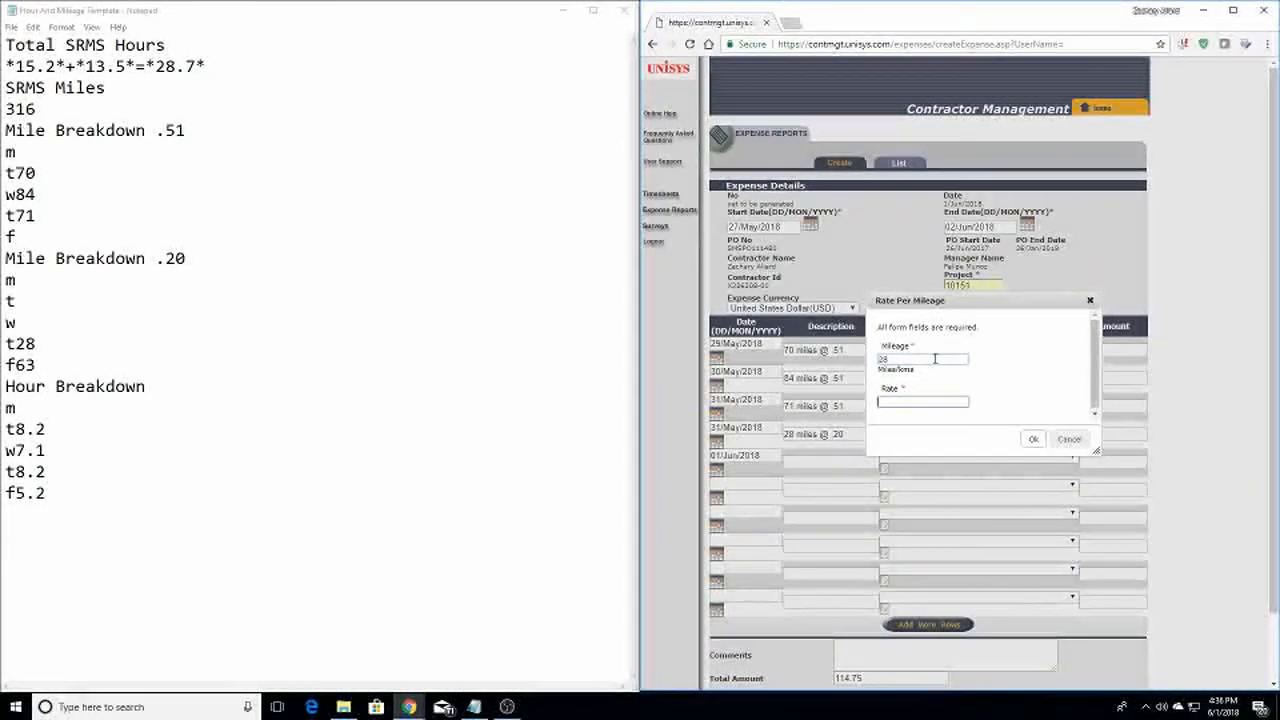
type(".20")
key("Tab")
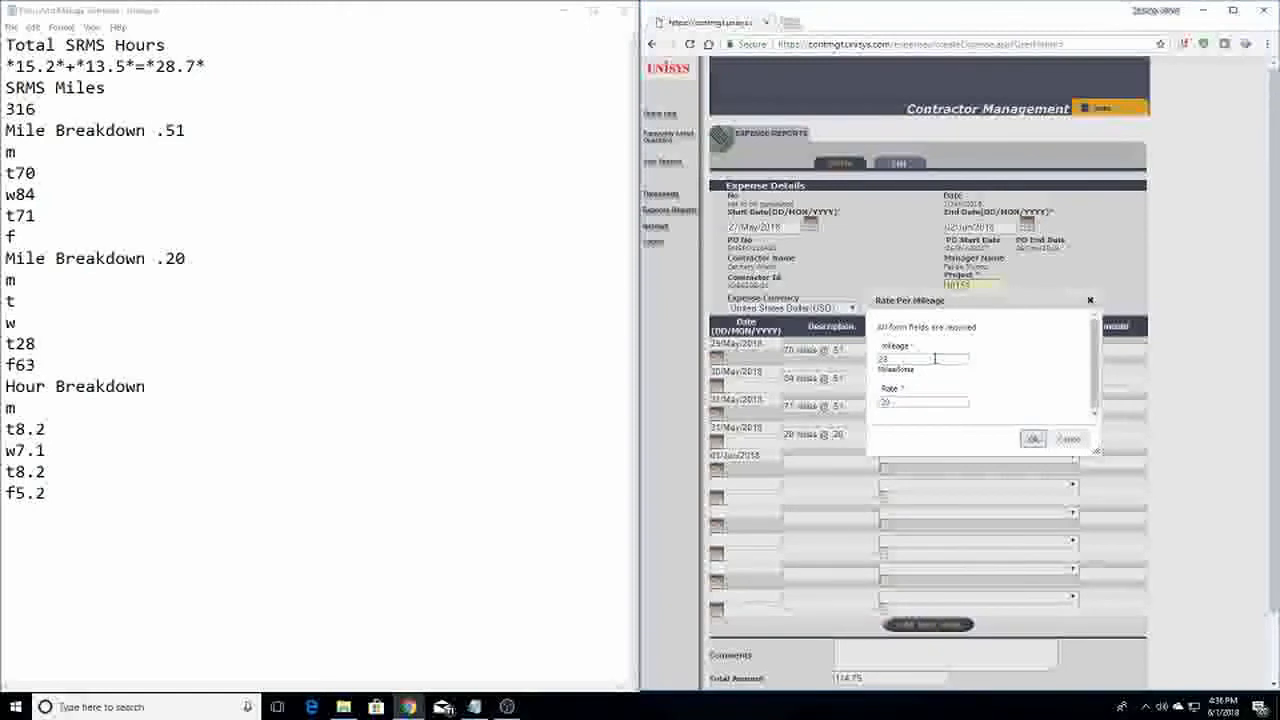
key("Return")
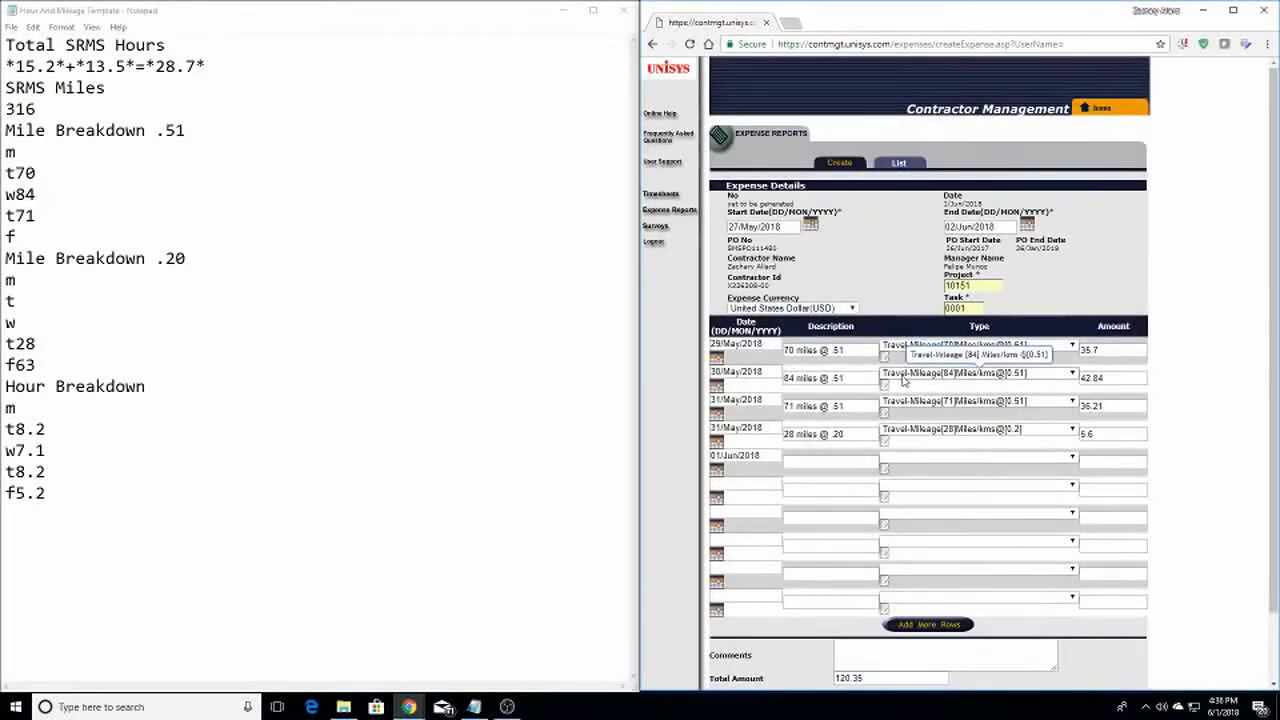
Add the 01/Jun row '63 miles @ .20' as Travel-Mileage at rate .20
left_click(810, 462)
type("63 miles @ .20")
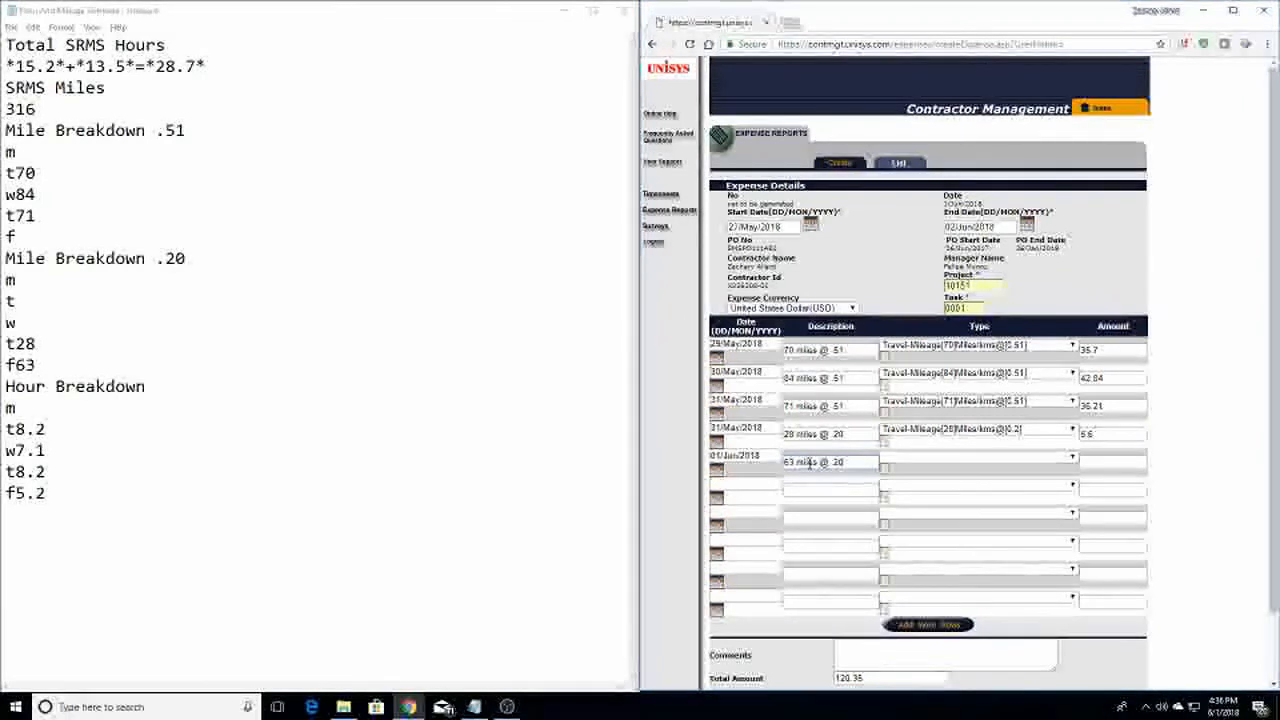
key("Tab")
key("Down")
key("Down")
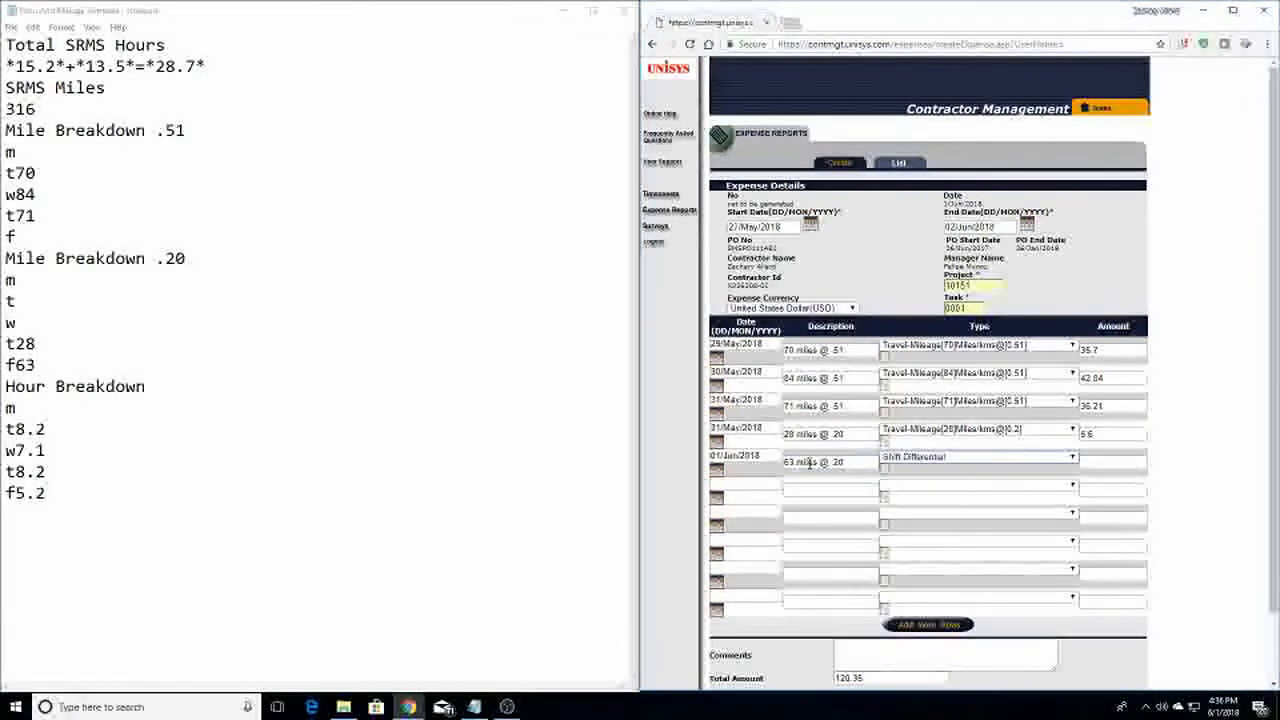
key("Down")
type("6")
key("Tab")
type(".20")
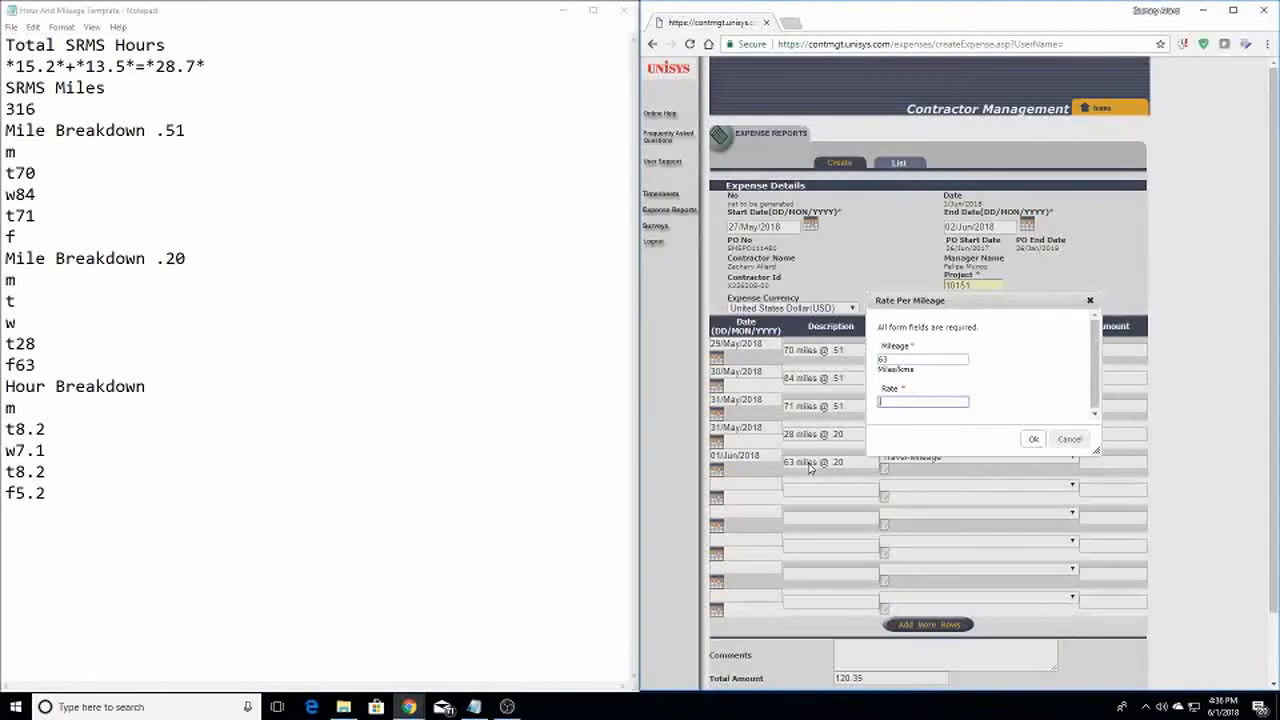
key("Return")
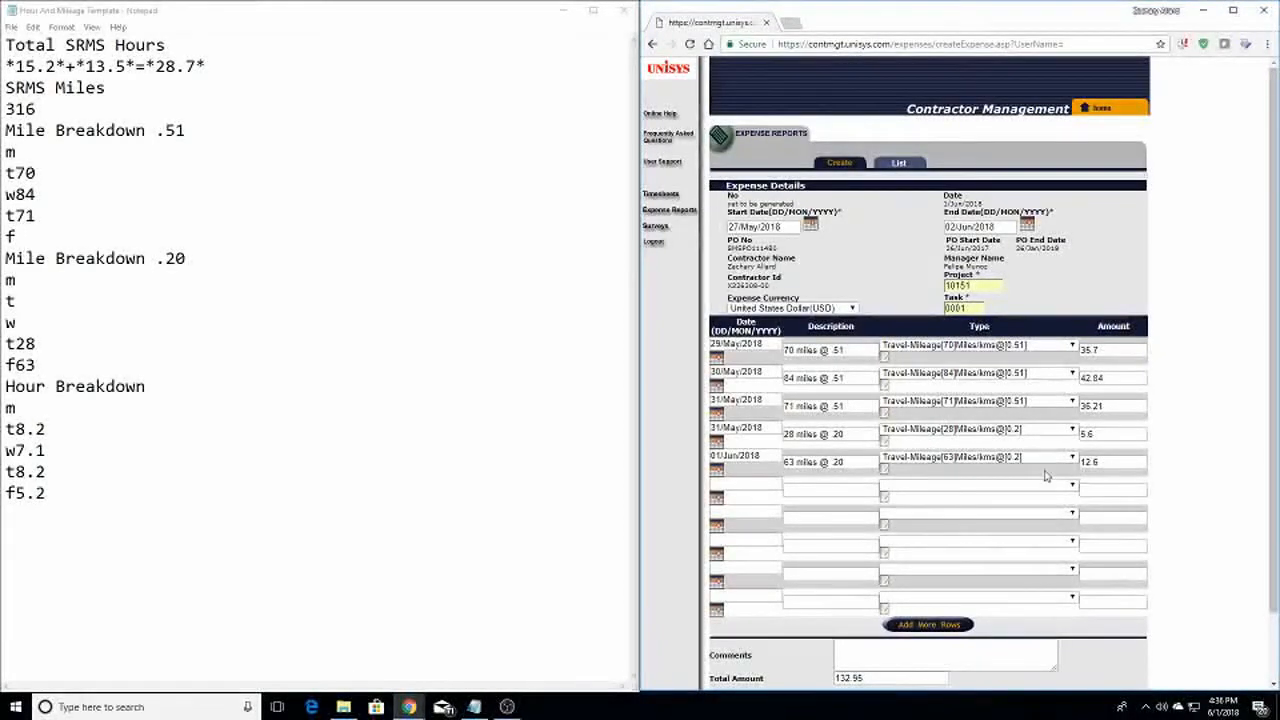
scroll(1012, 510, "down", 1)
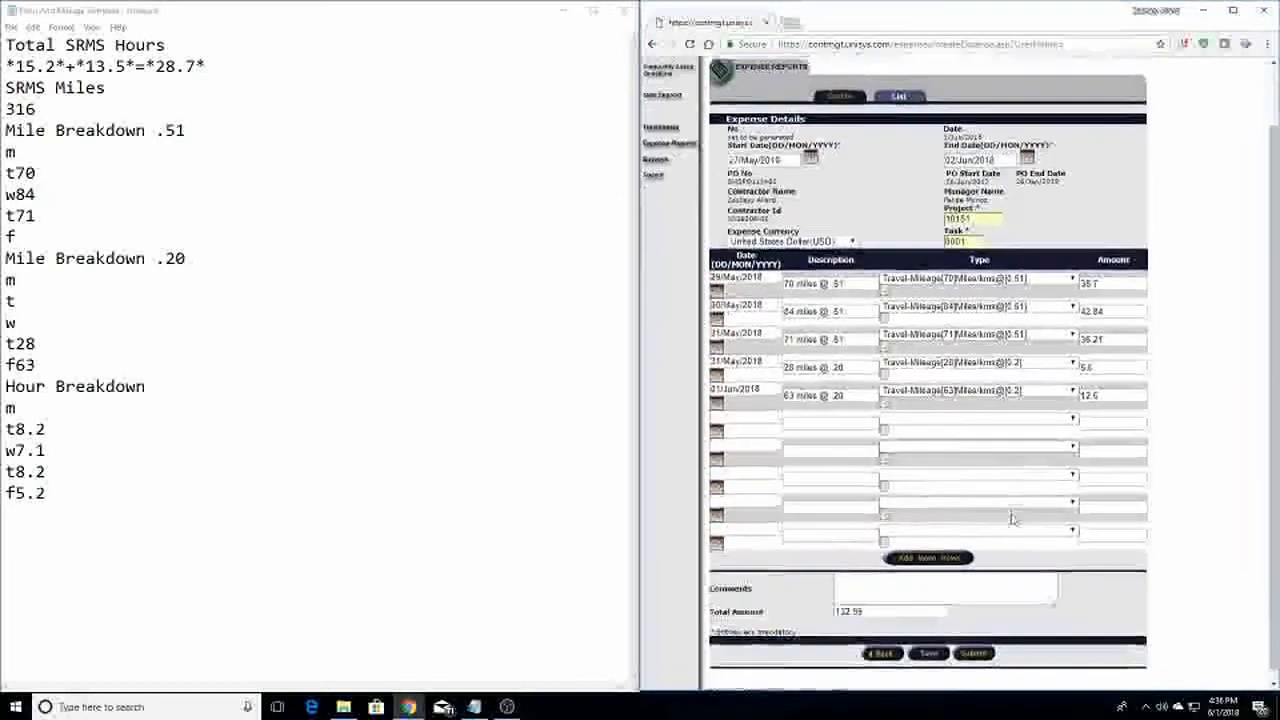
scroll(996, 494, "up", 1)
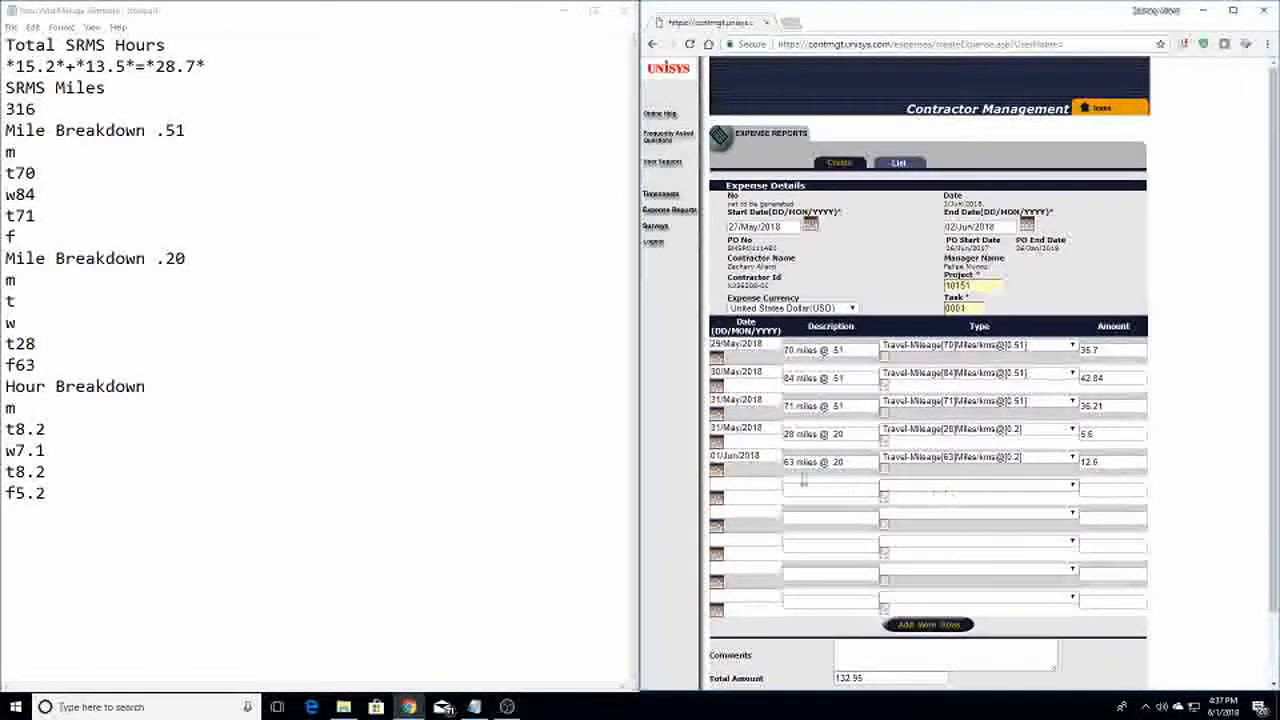
Date the sixth row 01/Jun/2018 and give it an SRMS ticket reference description
left_click(735, 487)
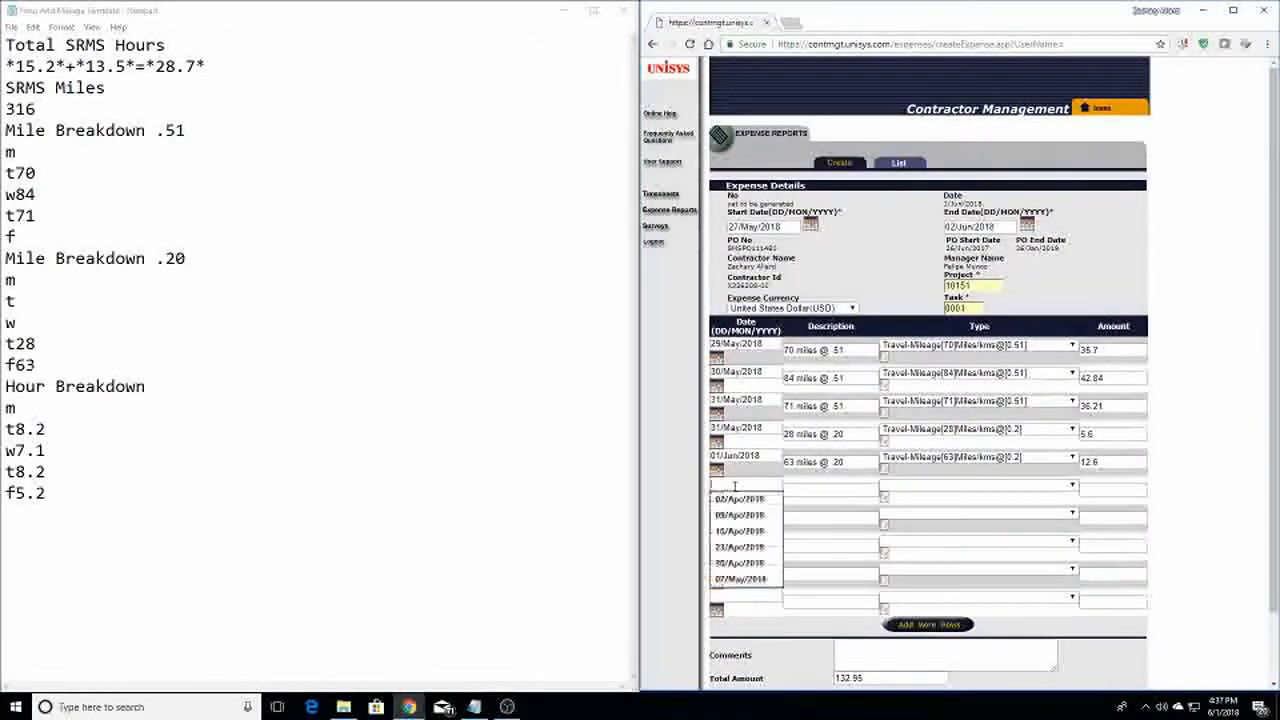
left_click(753, 479)
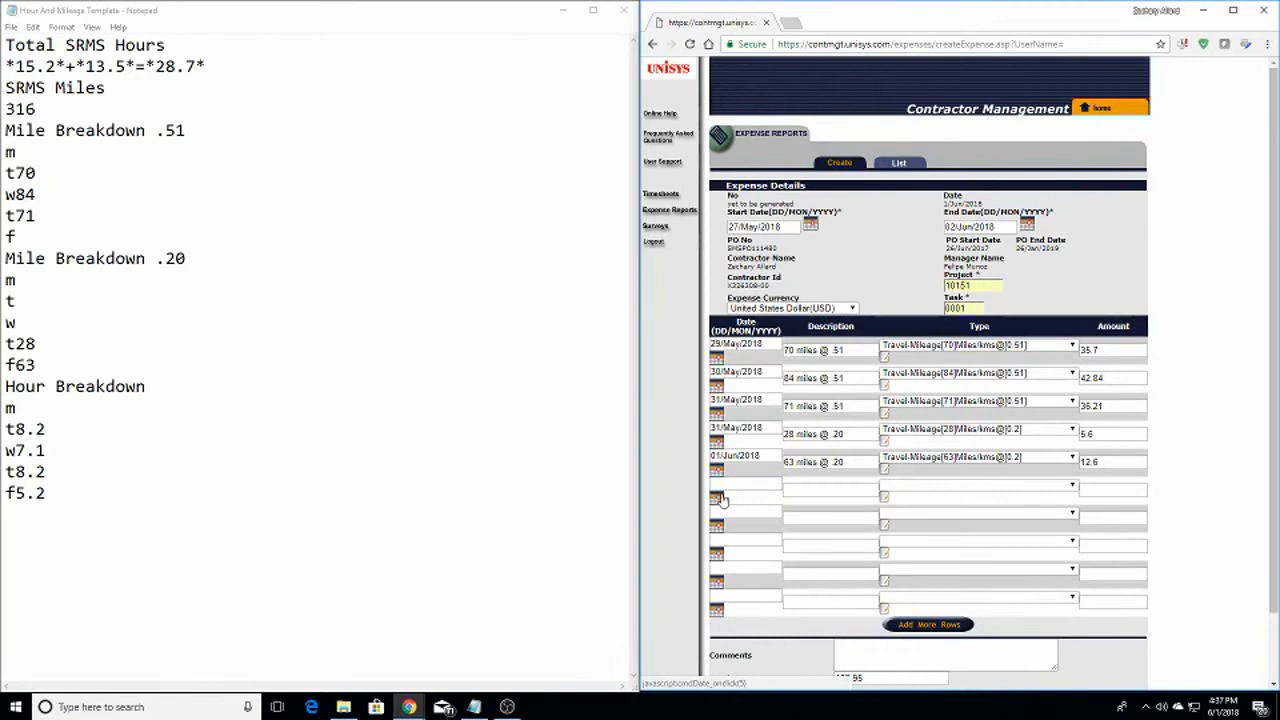
left_click(716, 499)
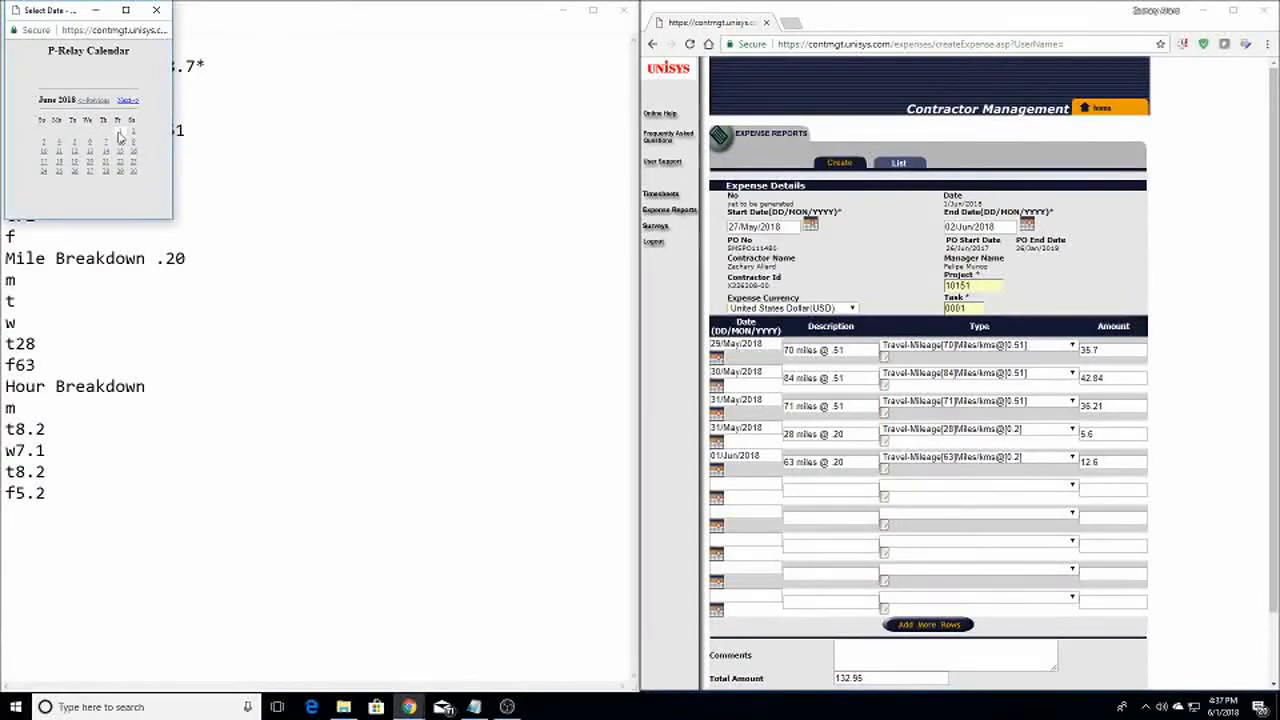
left_click(119, 135)
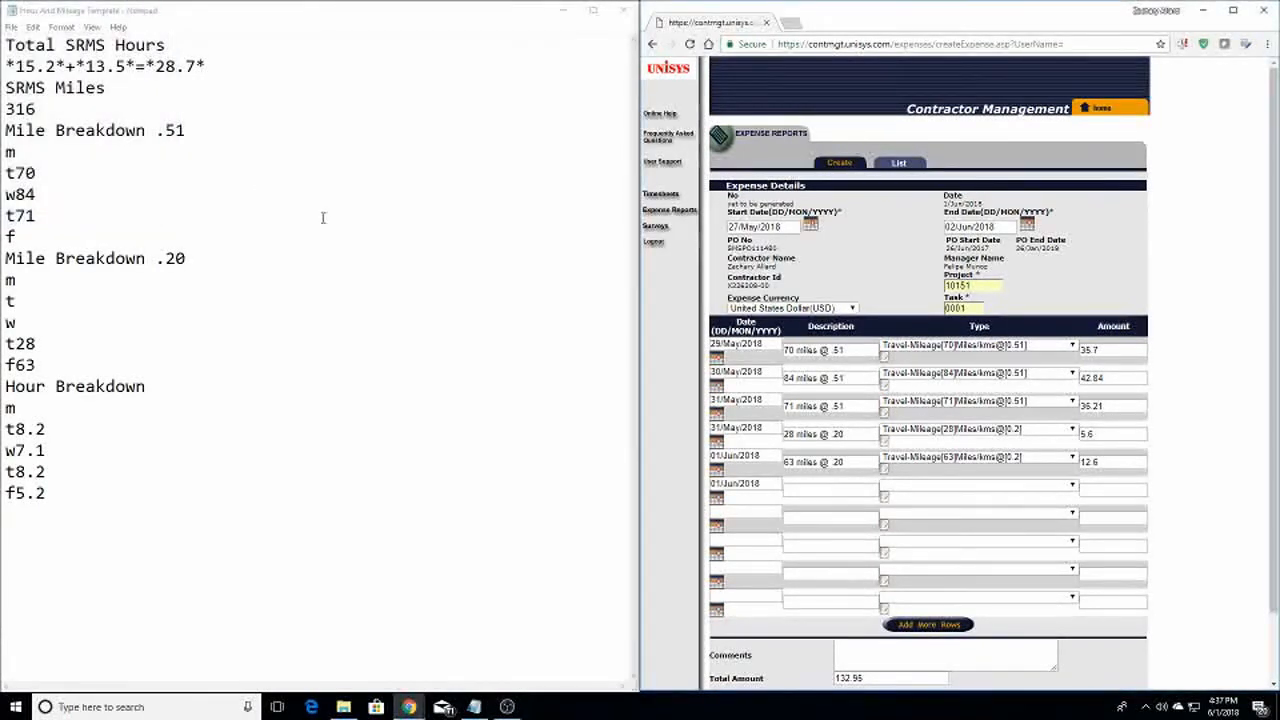
left_click(807, 491)
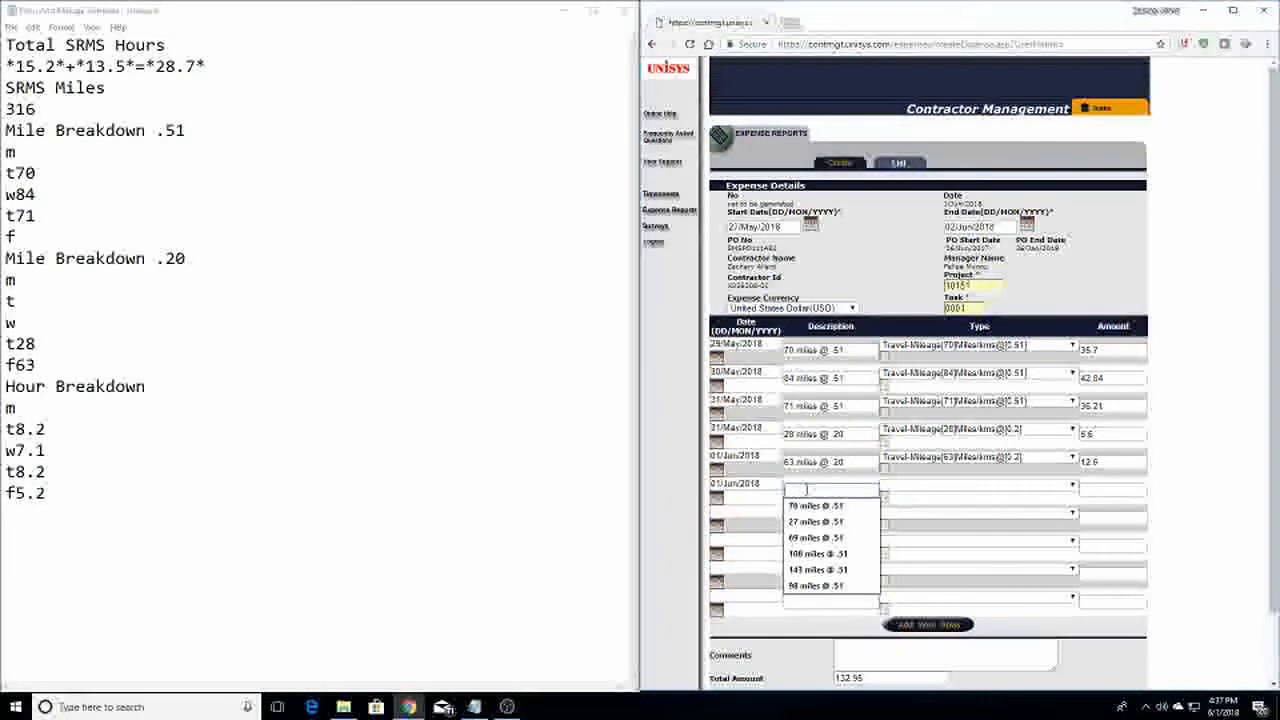
type("SRMS")
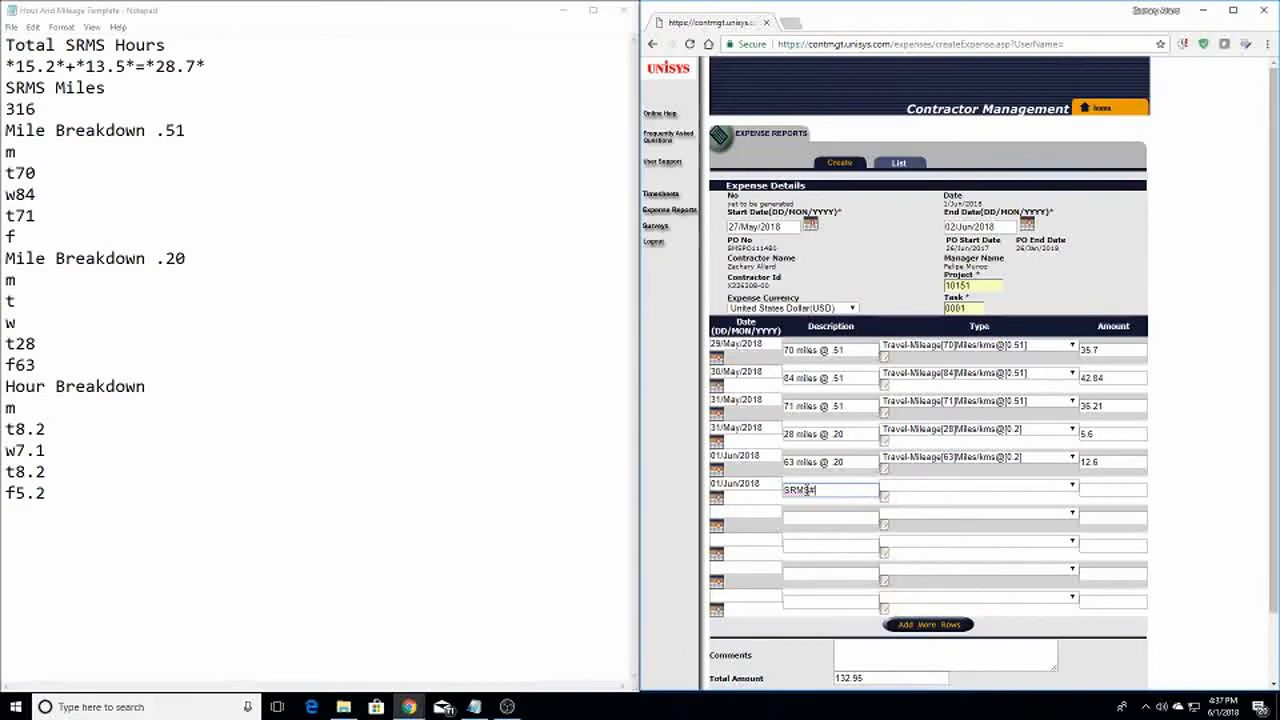
type("#000000")
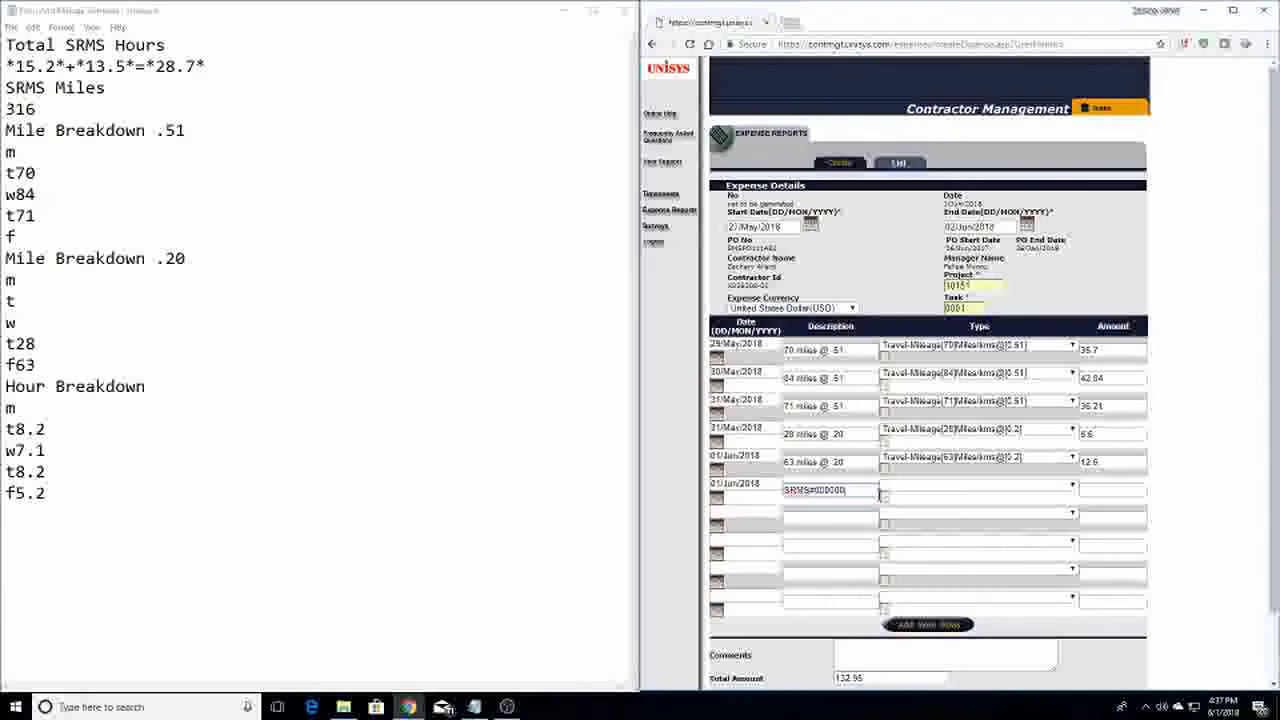
Make the sixth row a Travel - Parking expense with amount 3
left_click(922, 487)
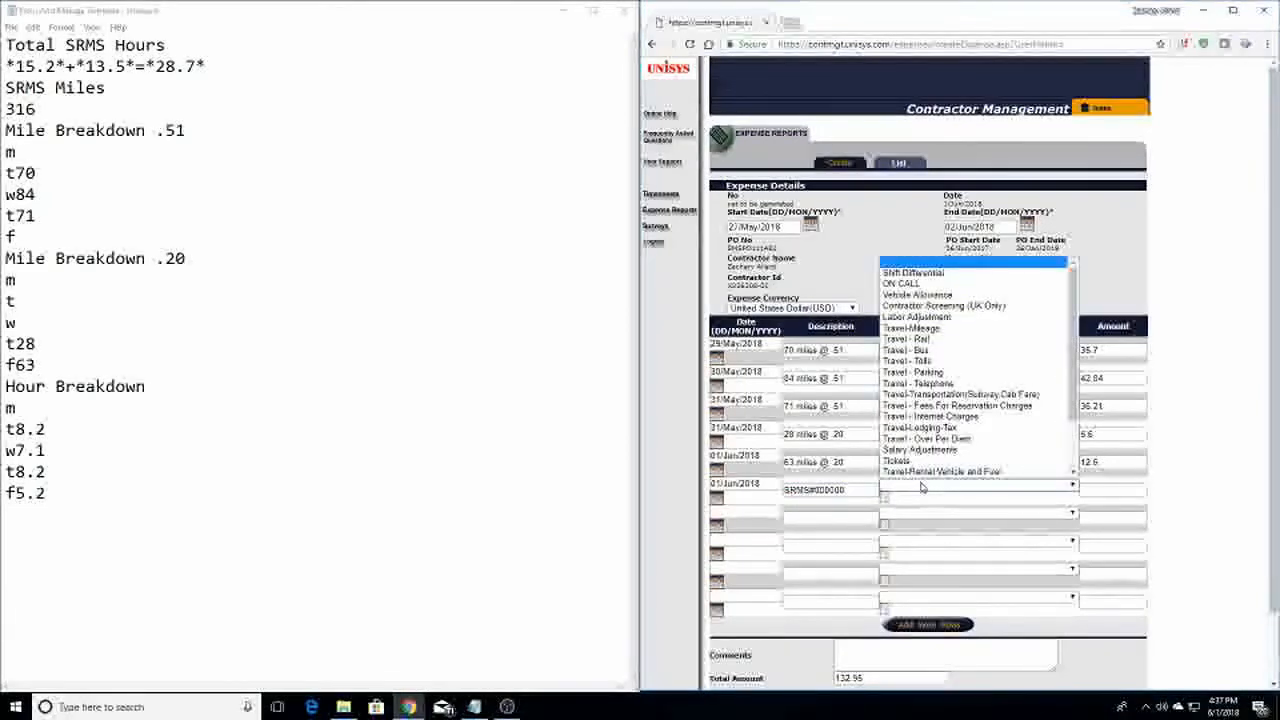
left_click(938, 374)
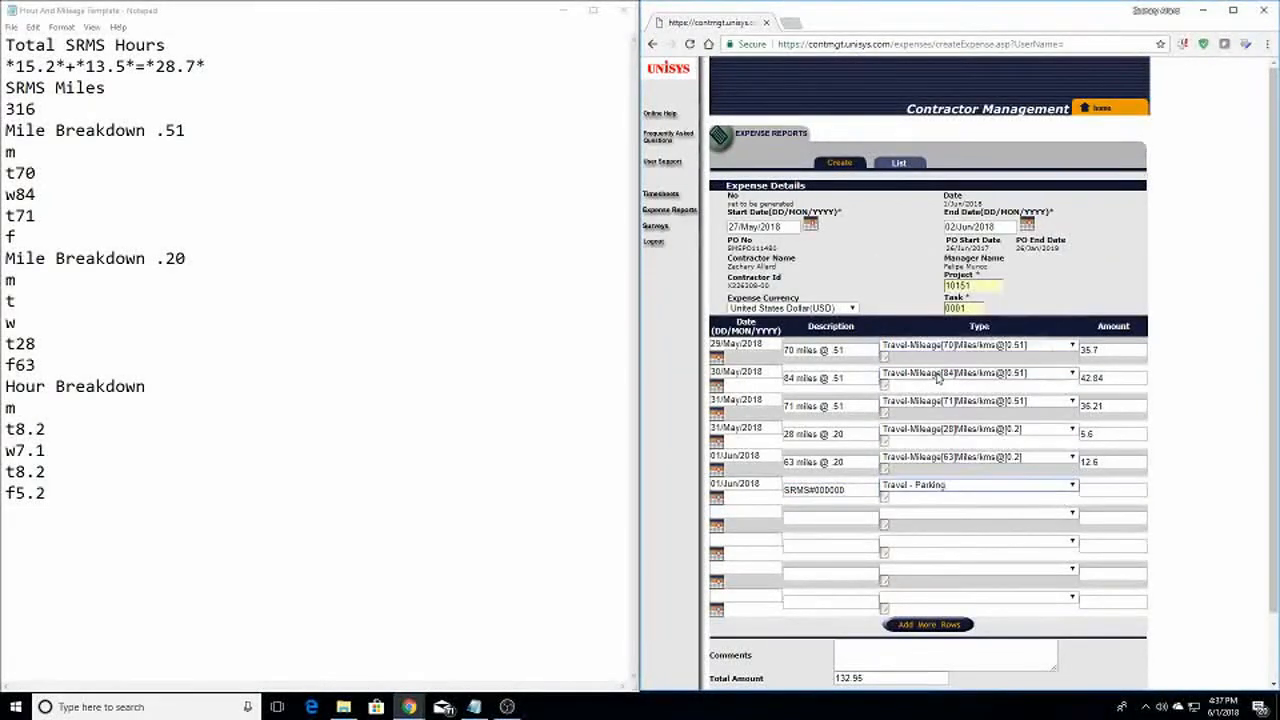
left_click(1085, 491)
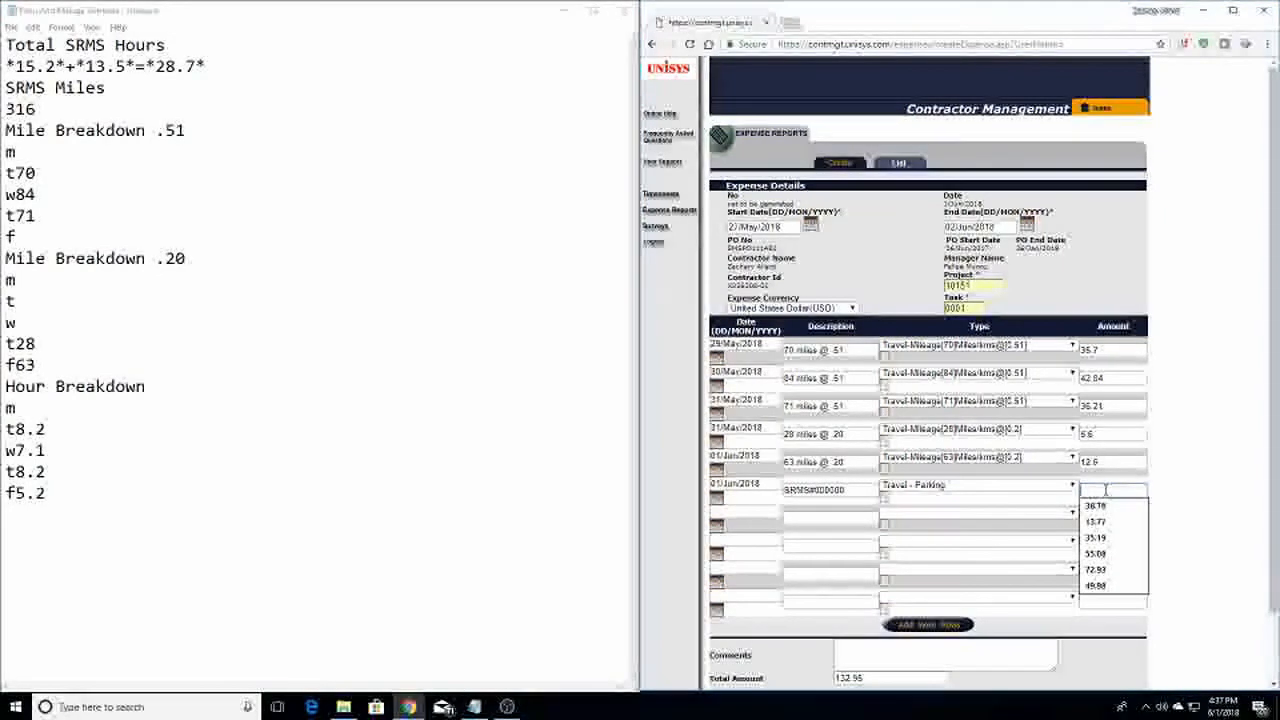
type("3.")
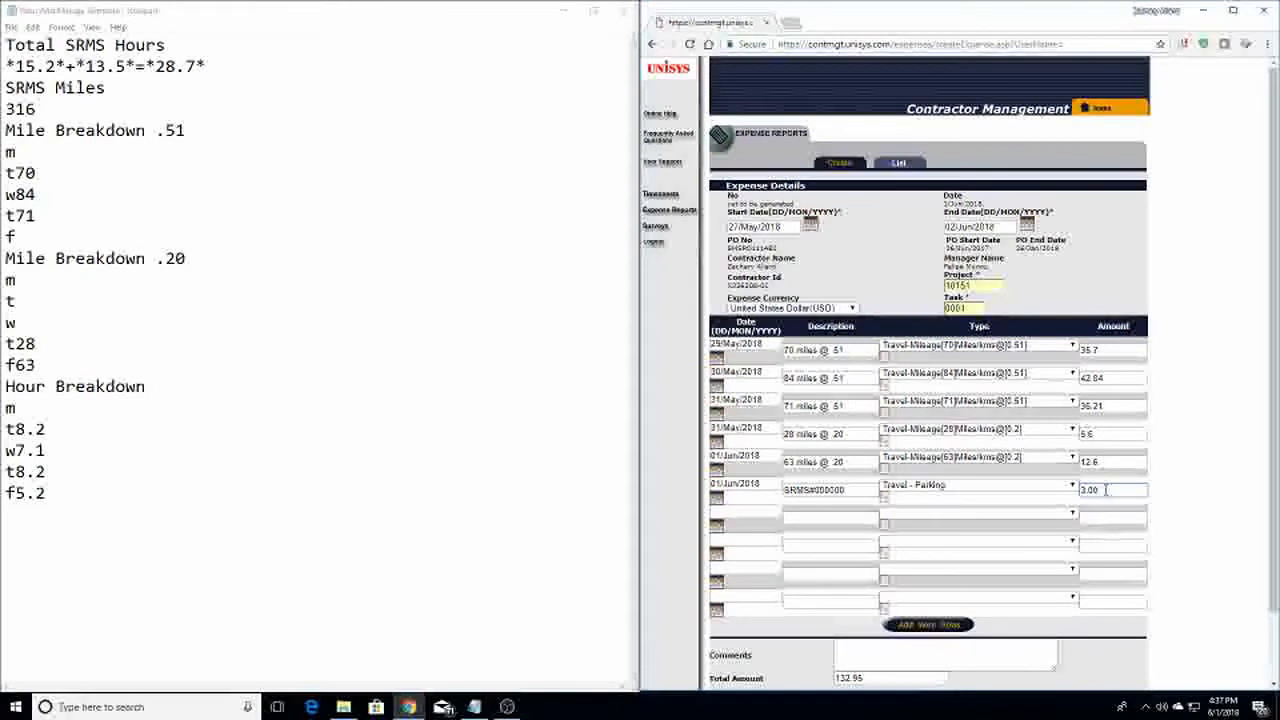
left_click(1024, 506)
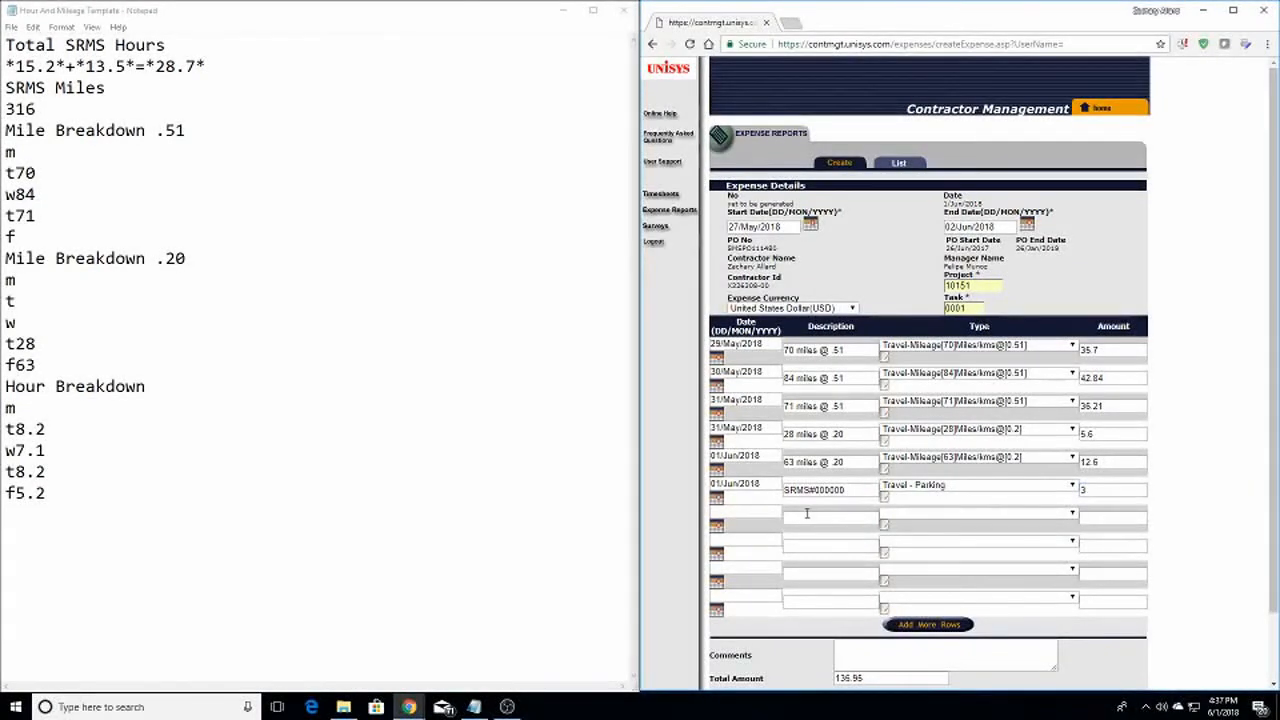
left_click(716, 526)
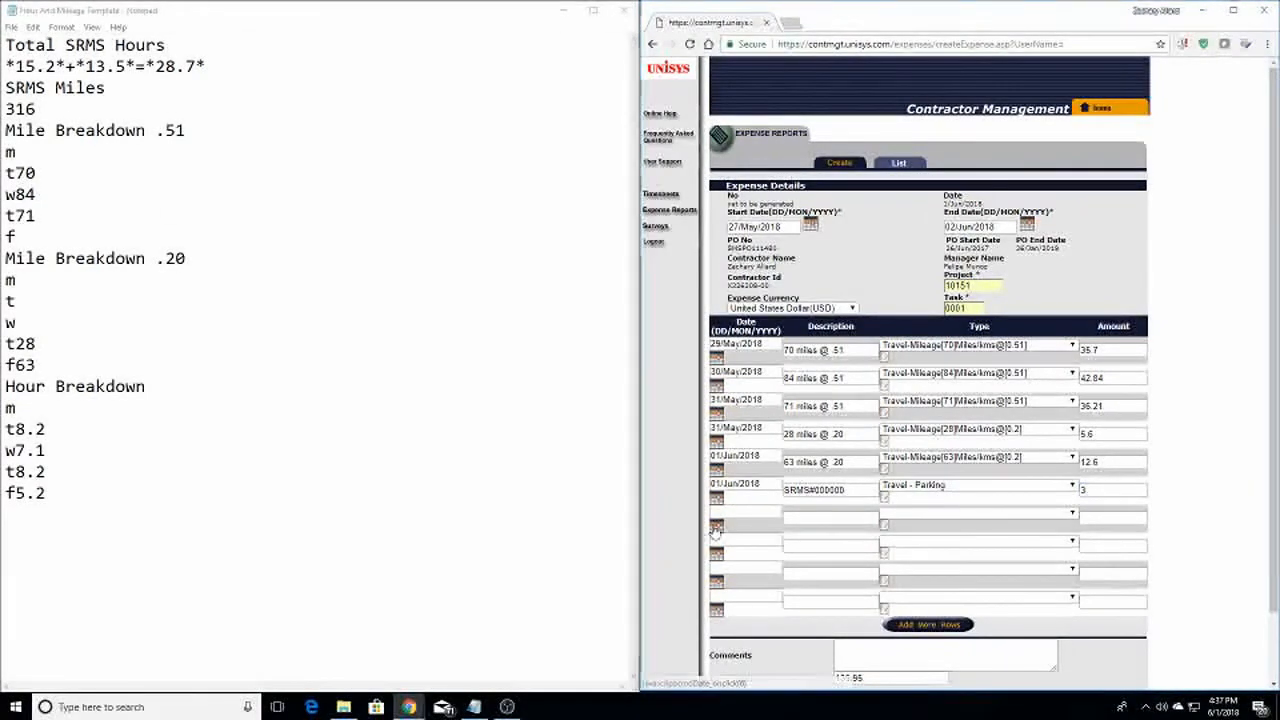
Start a seventh 01/Jun/2018 row with an SRMS reference as Travel - Tolls, then blank its type
left_click(121, 136)
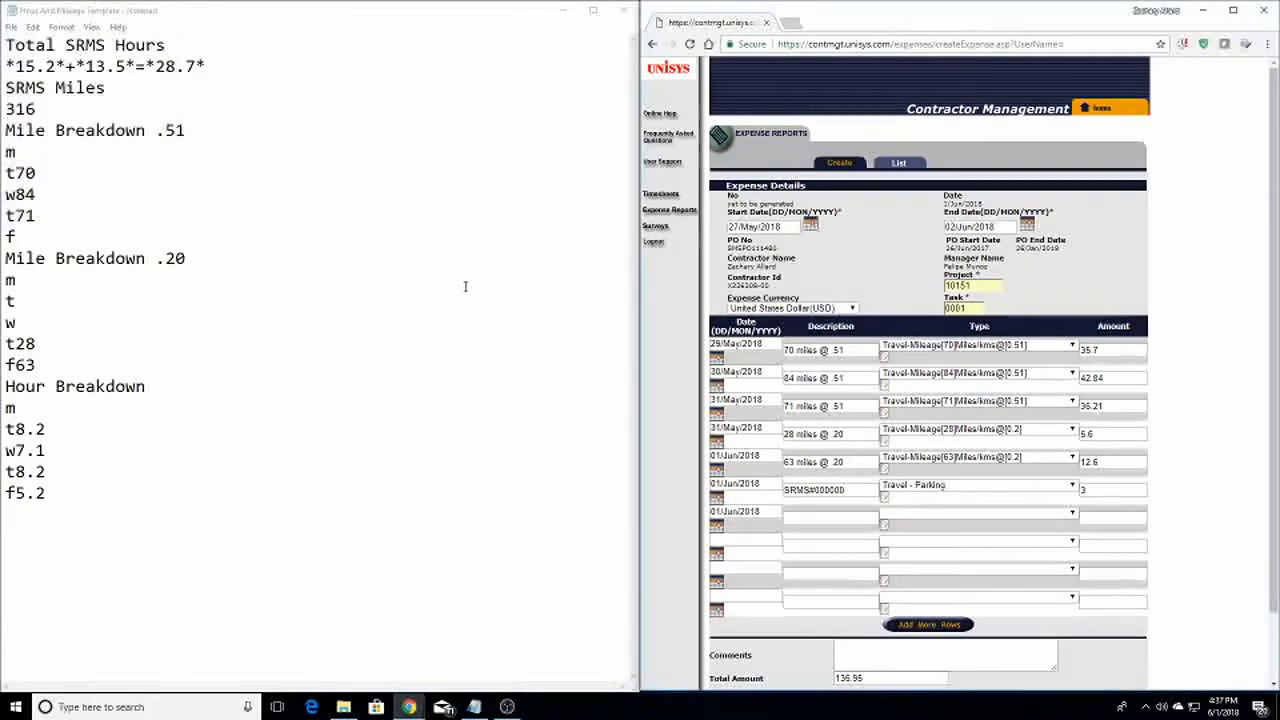
left_click(811, 518)
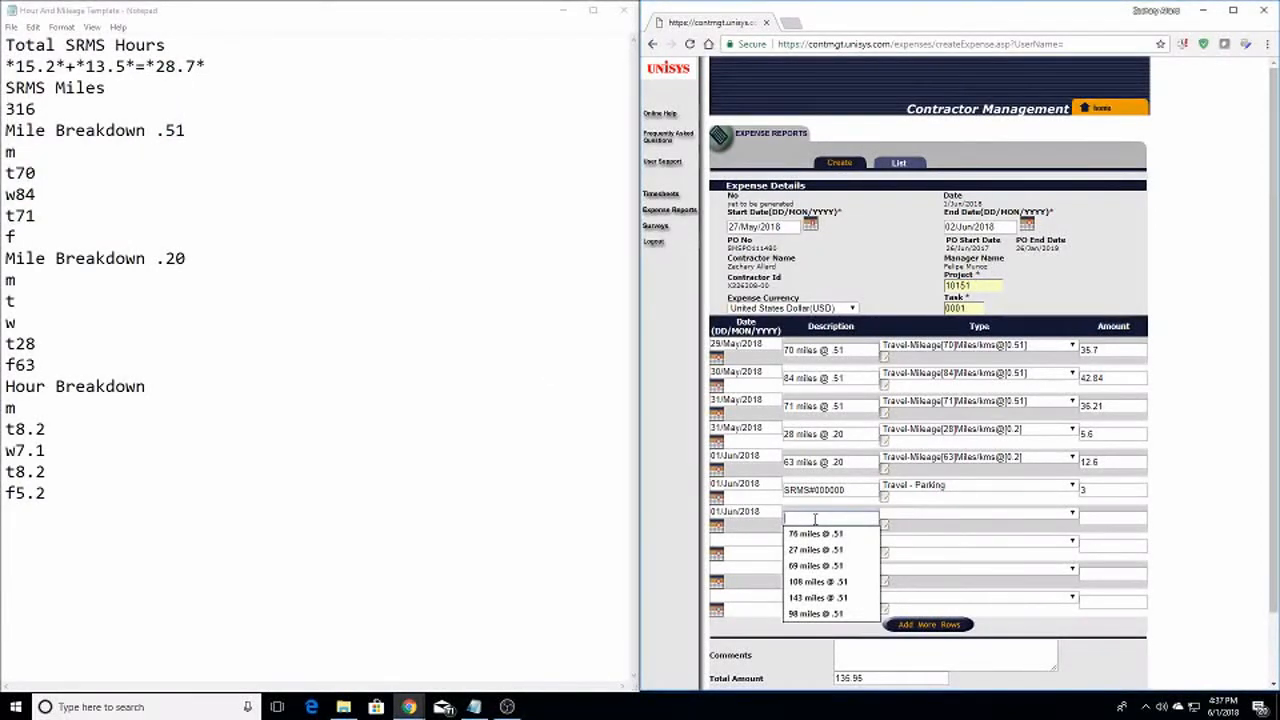
type("SRMS#000000")
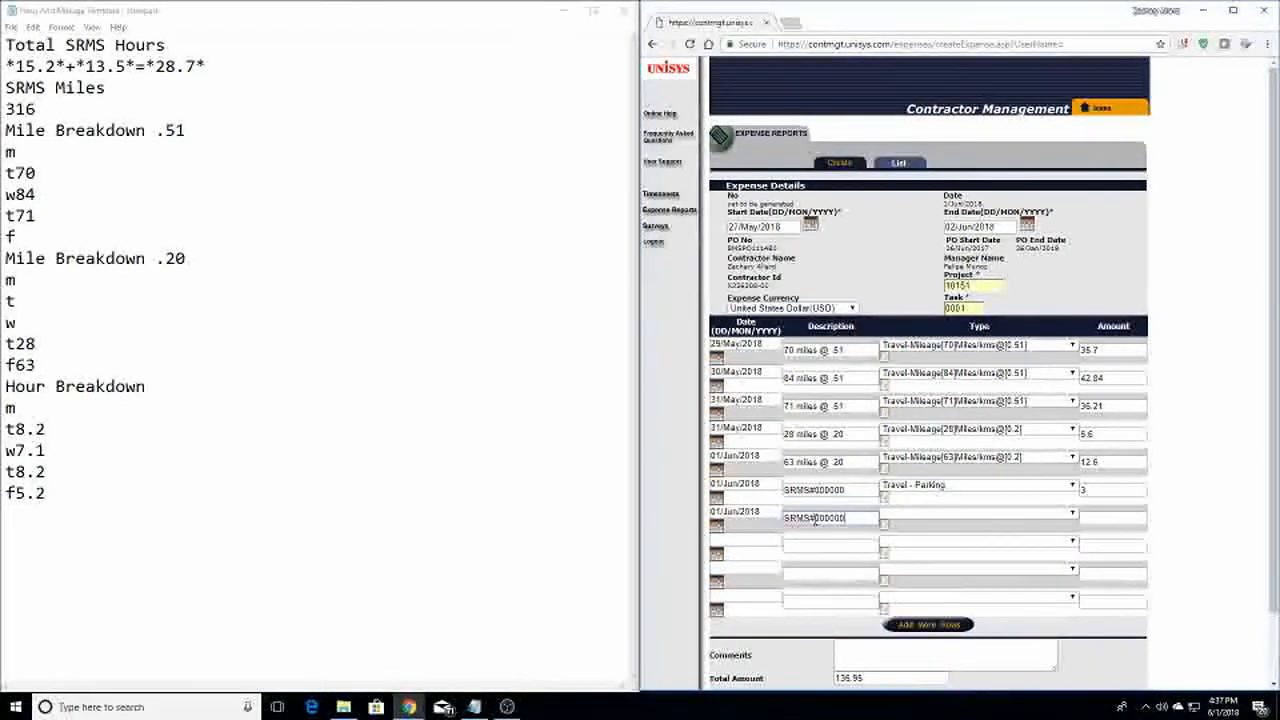
left_click(969, 514)
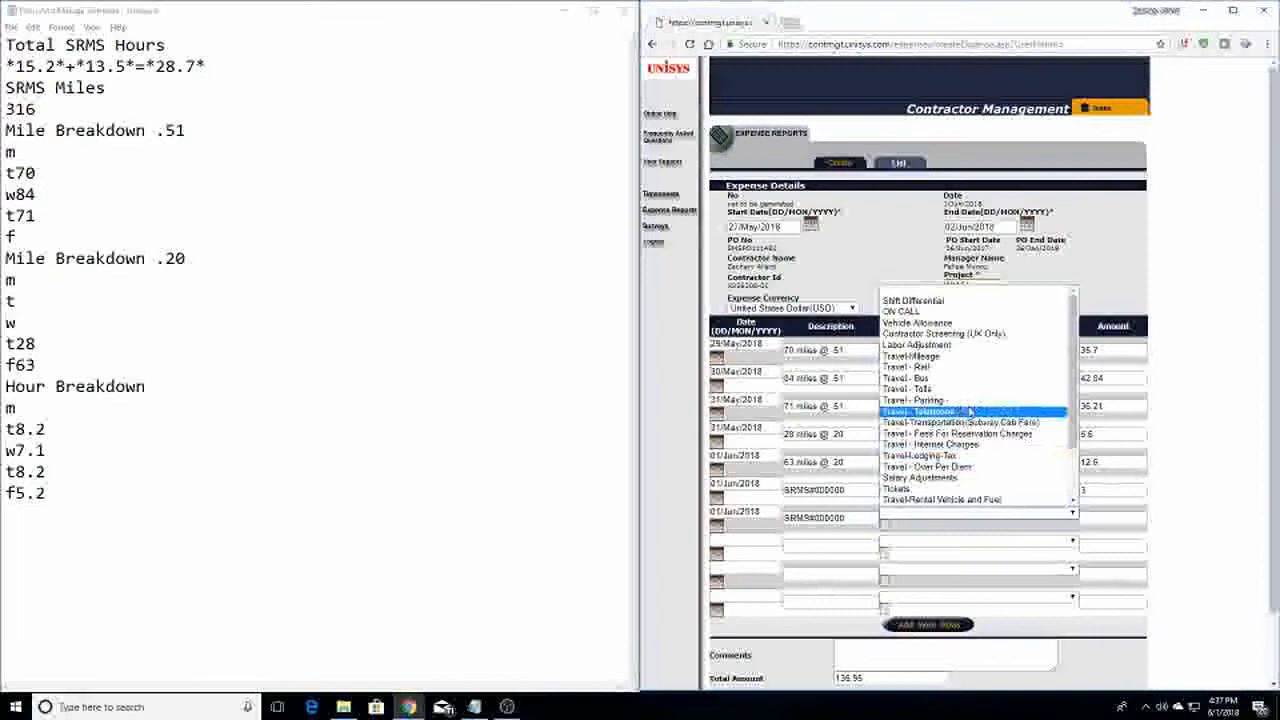
left_click(1000, 478)
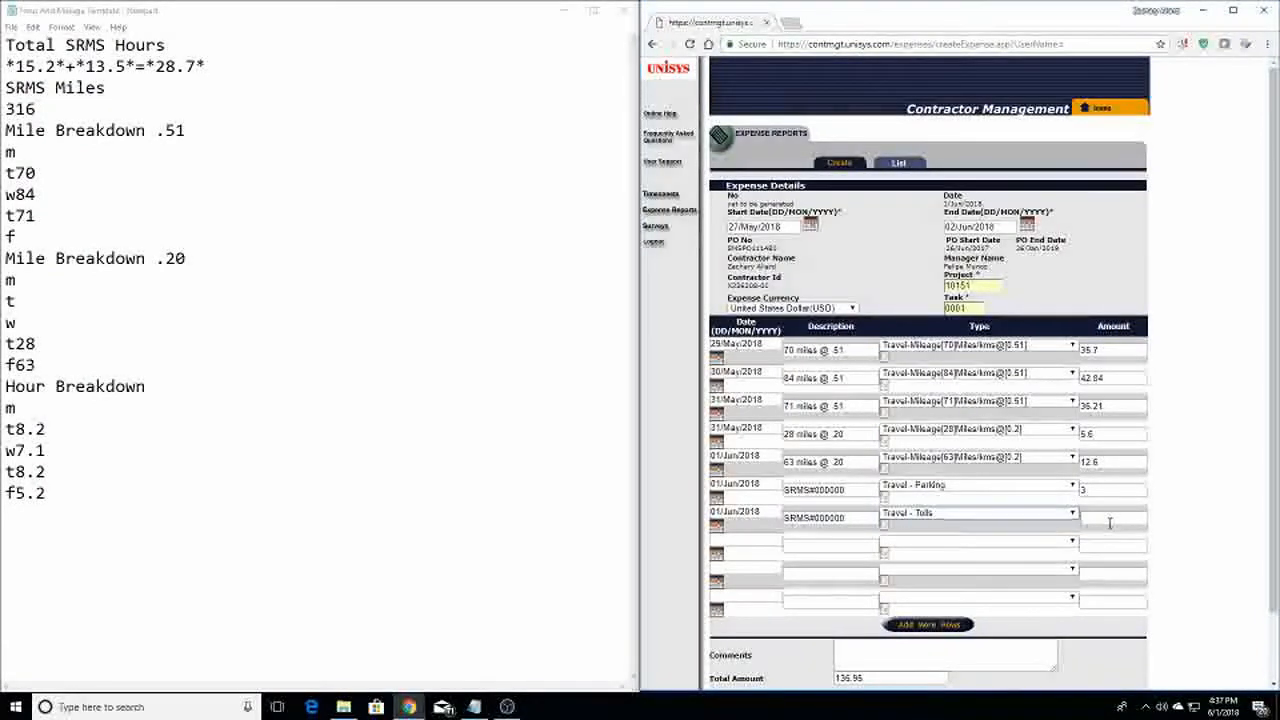
left_click(1109, 519)
left_click(969, 520)
left_click(944, 520)
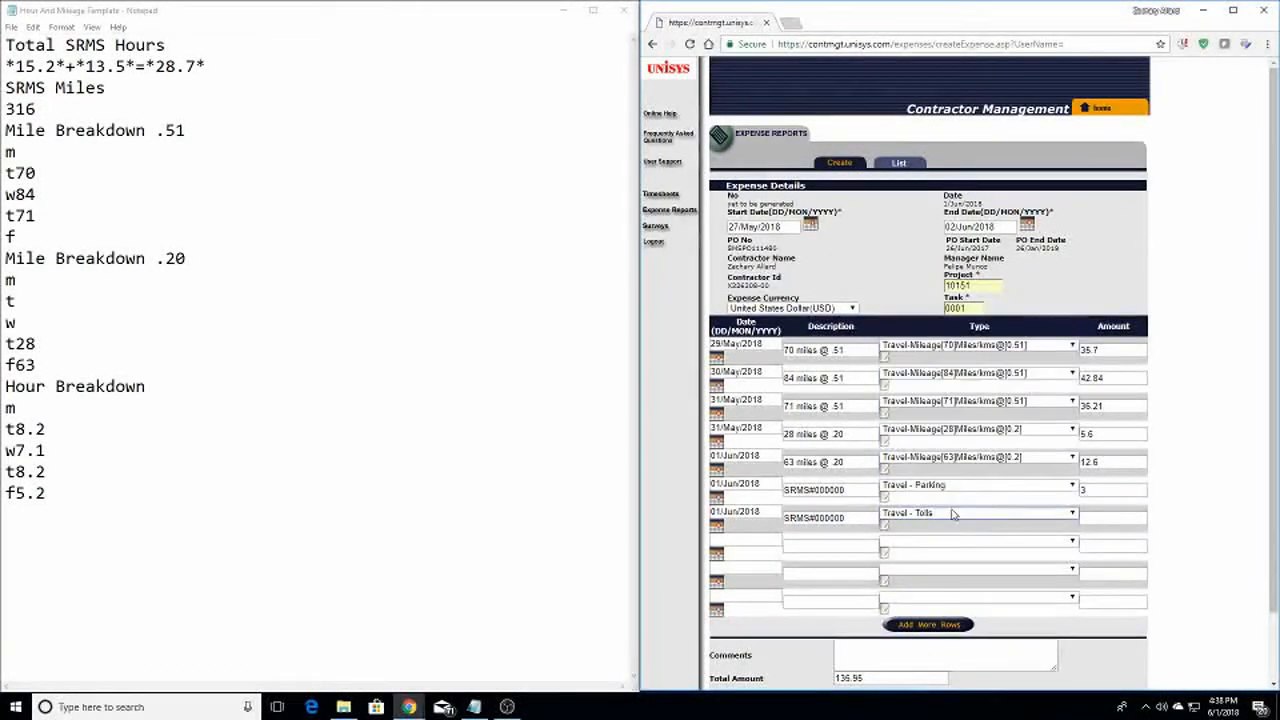
left_click(945, 517)
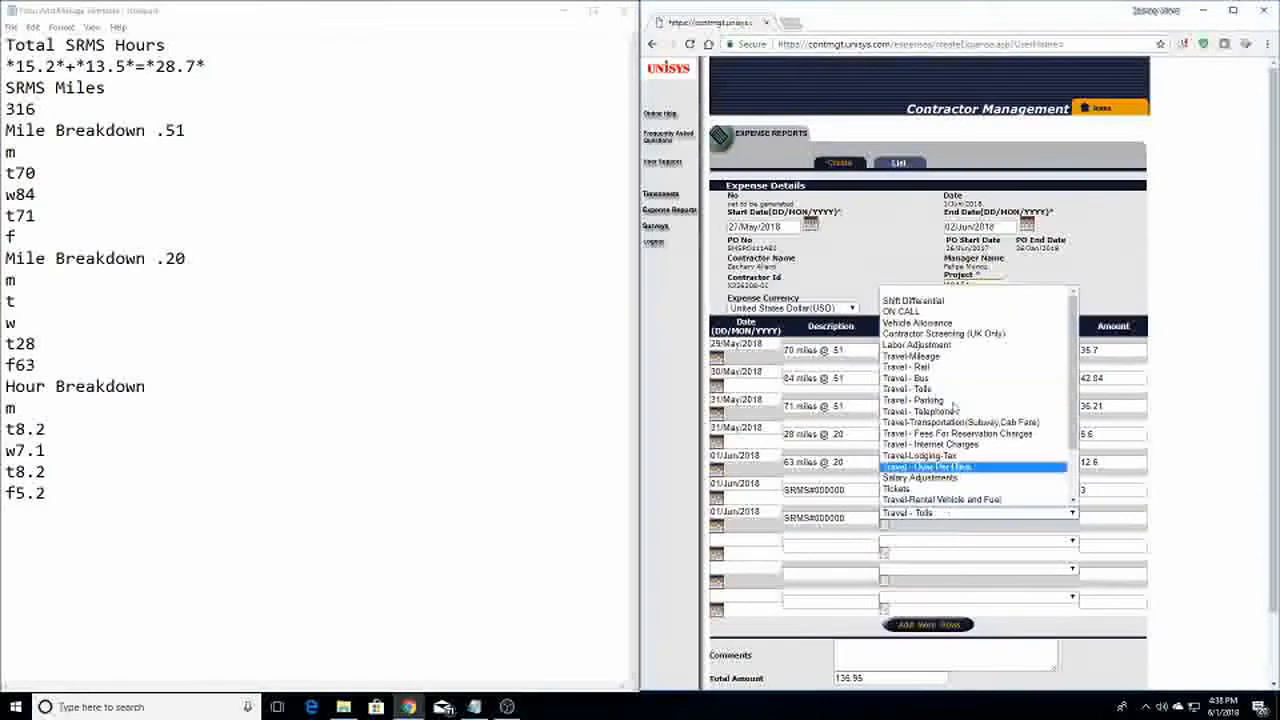
left_click(992, 291)
Erase the dates and descriptions of both extra rows and blank the parking row's type
left_click_drag(848, 518, 757, 535)
key("BackSpace")
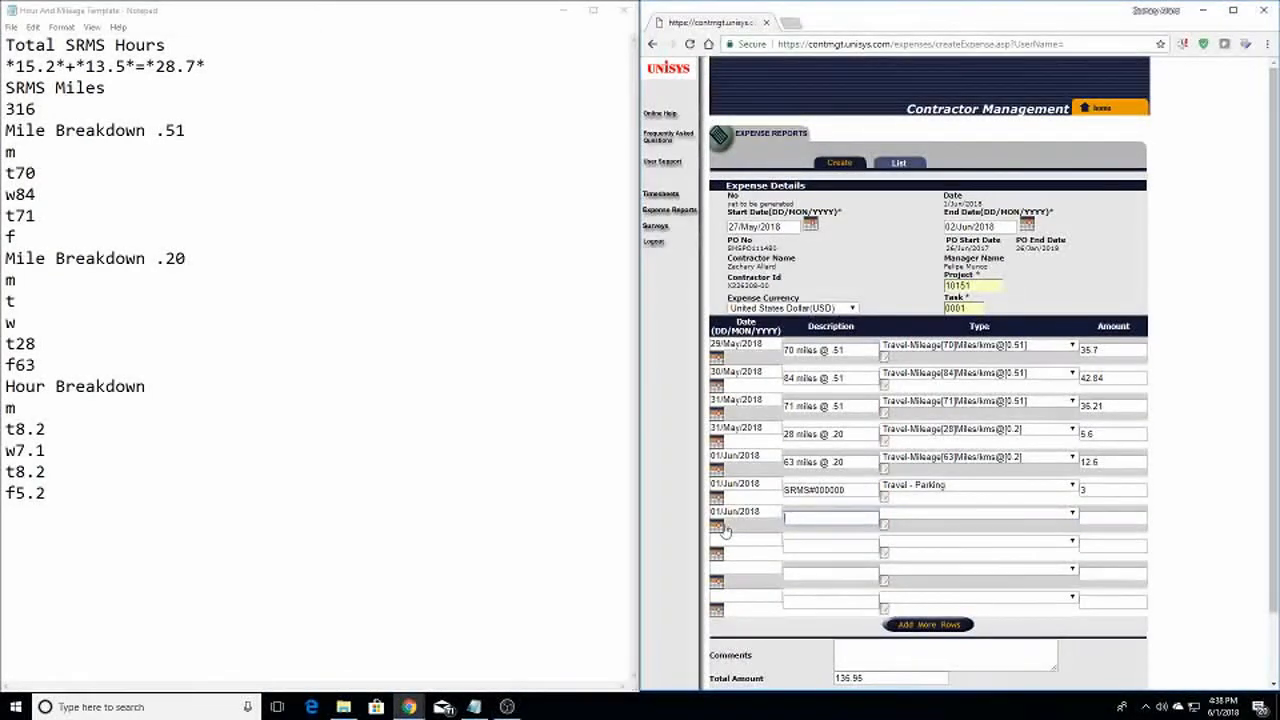
triple_click(764, 516)
key("BackSpace")
triple_click(765, 489)
key("BackSpace")
triple_click(838, 490)
key("BackSpace")
left_click(925, 487)
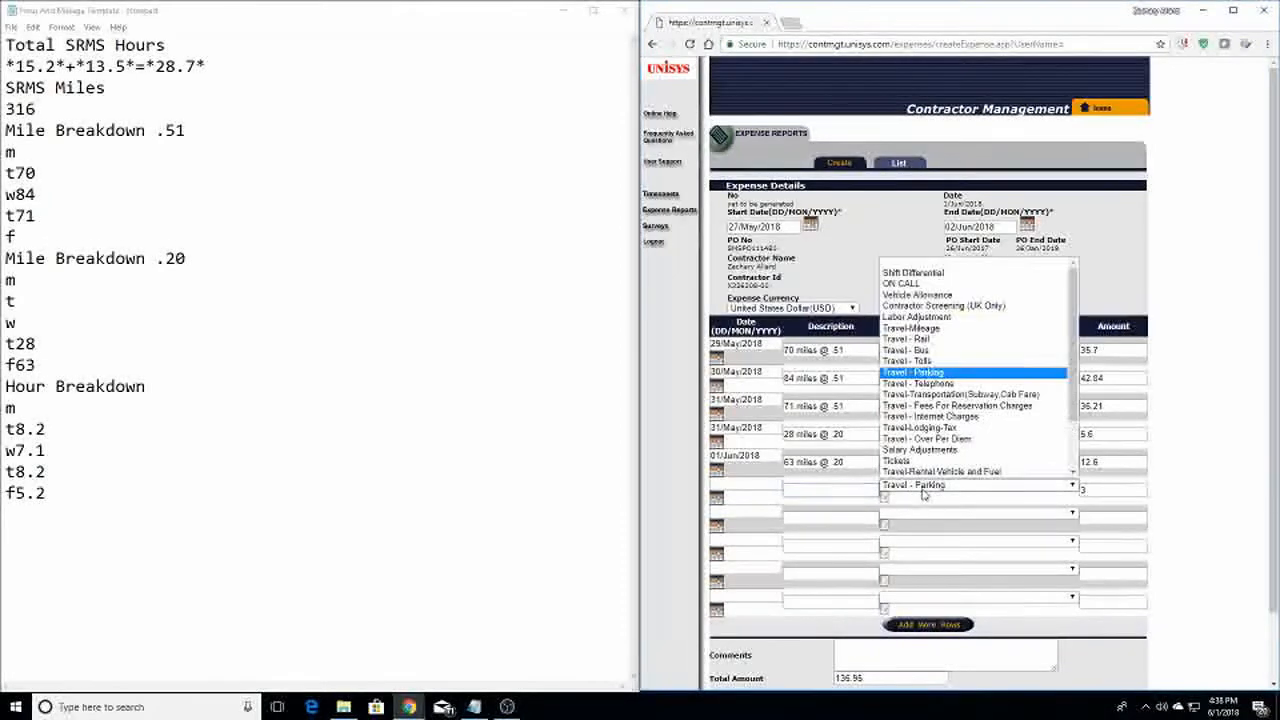
left_click(953, 264)
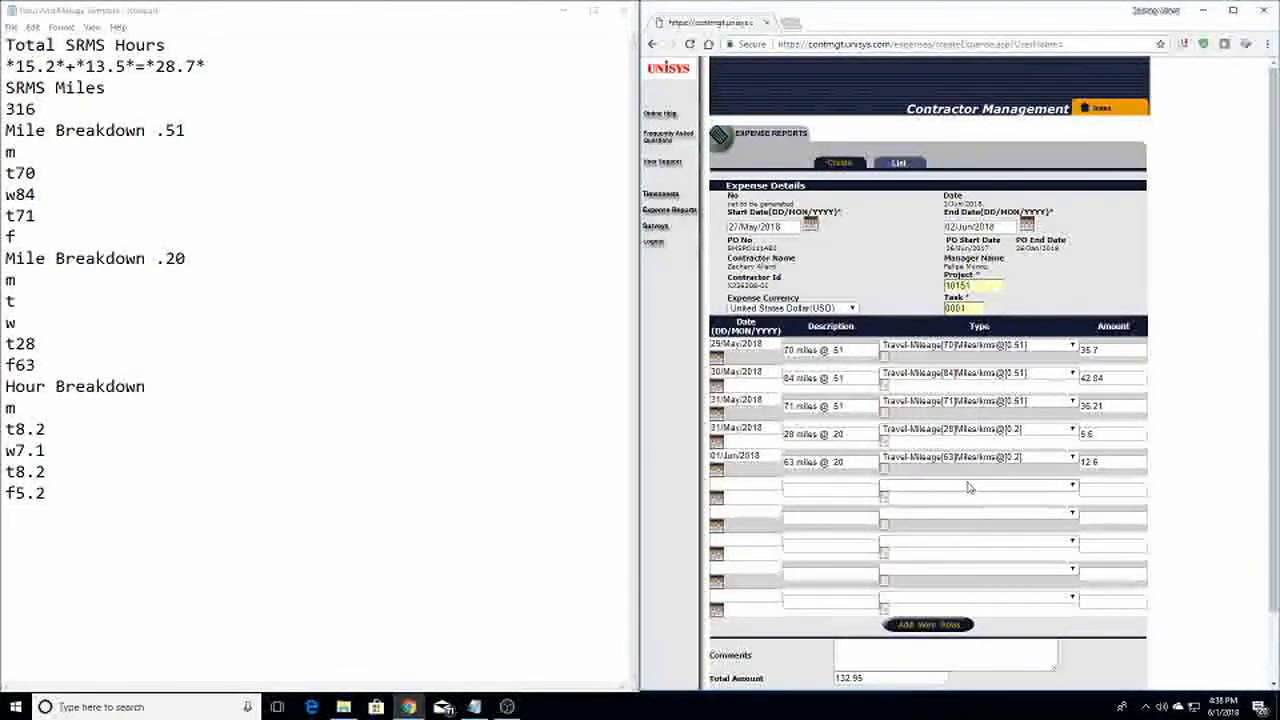
left_click(852, 491)
left_click(843, 484)
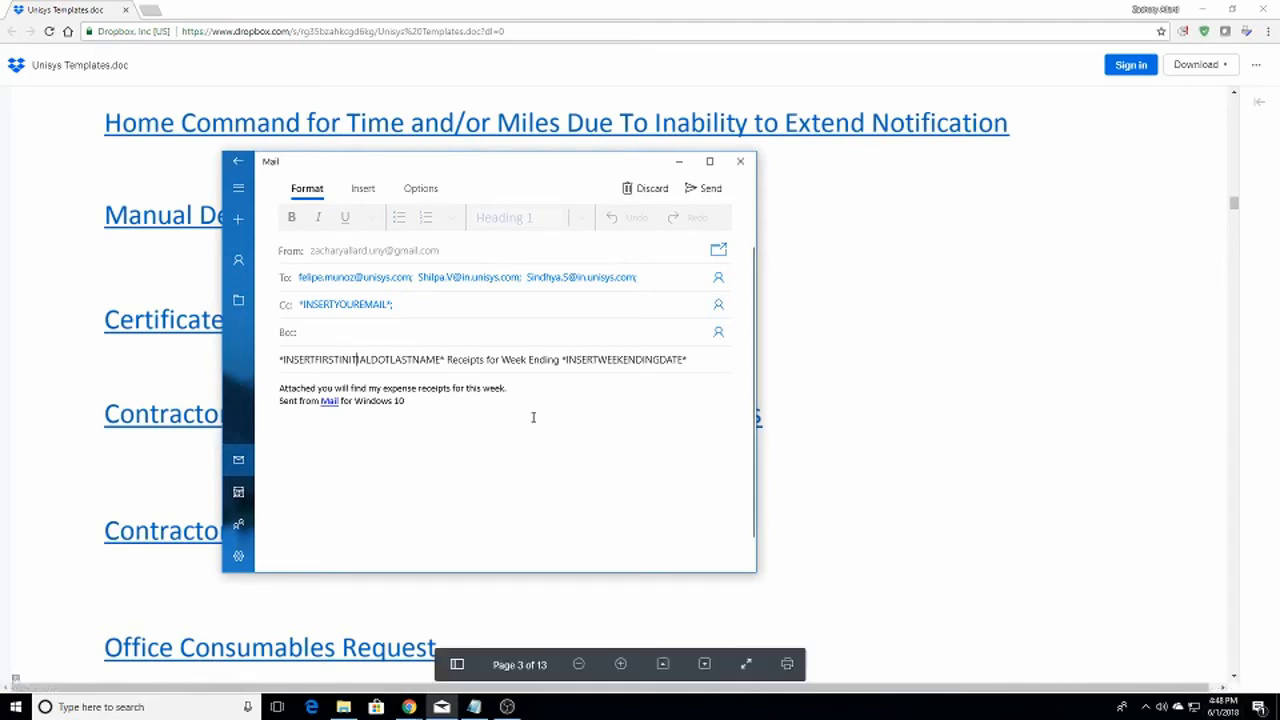
Move the Mail draft and Dropbox document off screen to reveal the notes and expense report
left_click(421, 390)
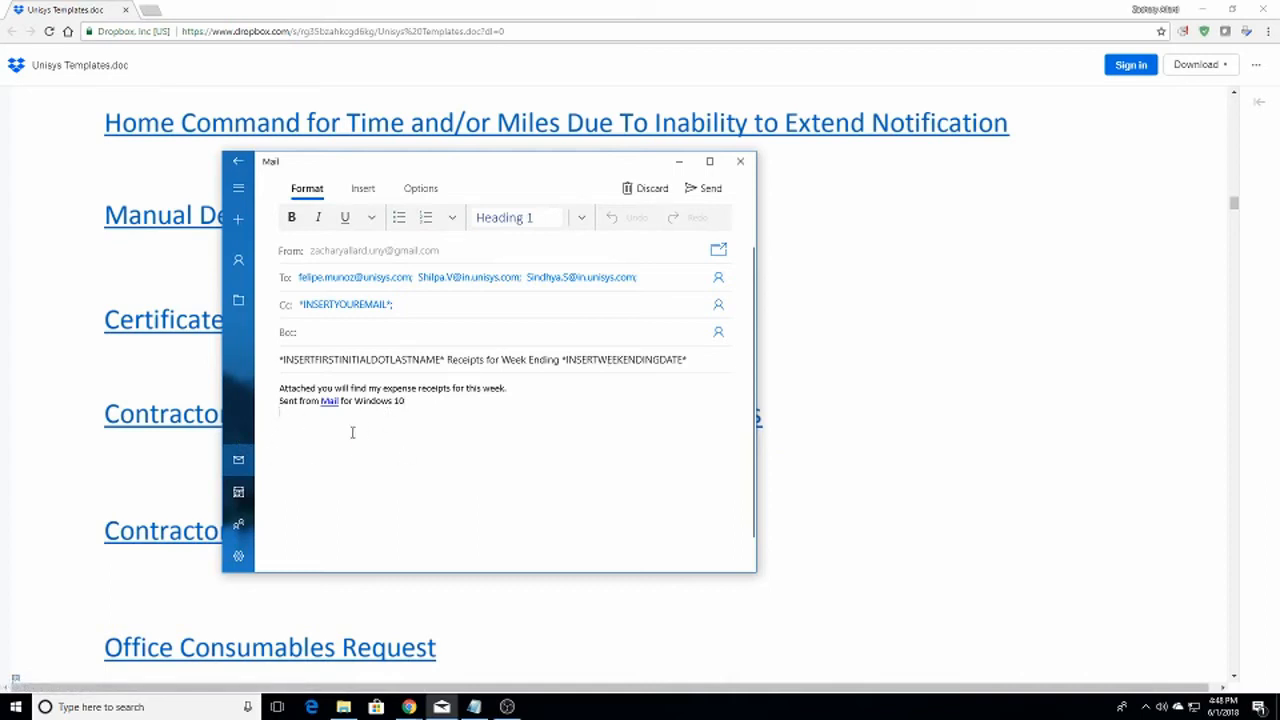
left_click_drag(494, 171, 1279, 160)
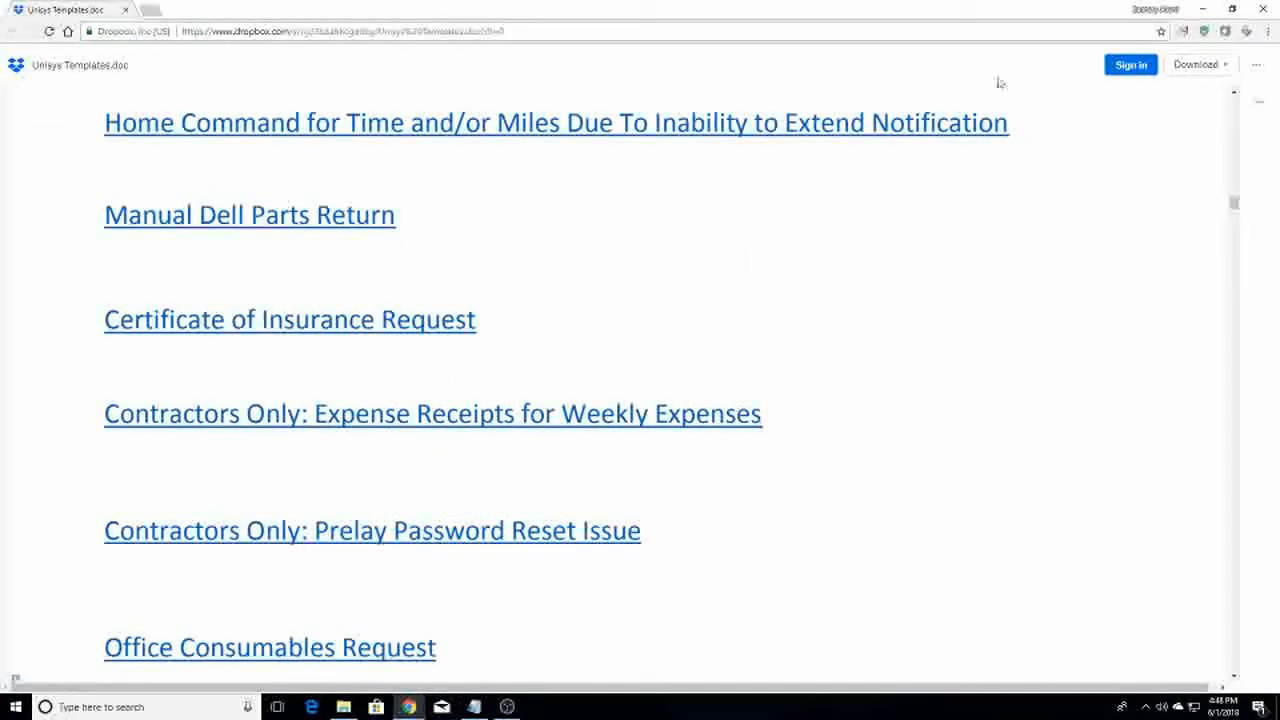
left_click_drag(380, 20, 1279, 380)
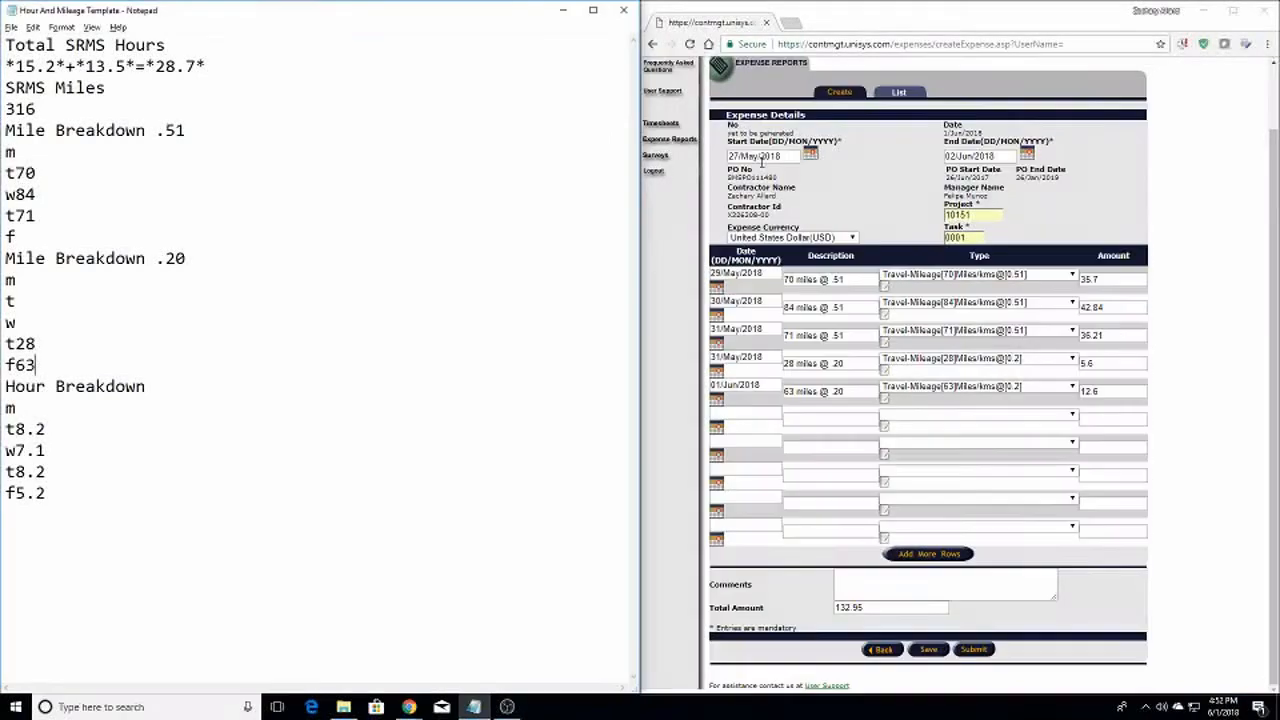
Place the expense report full-height on the left and the Pinnacle Log in window on the right
left_click(868, 22)
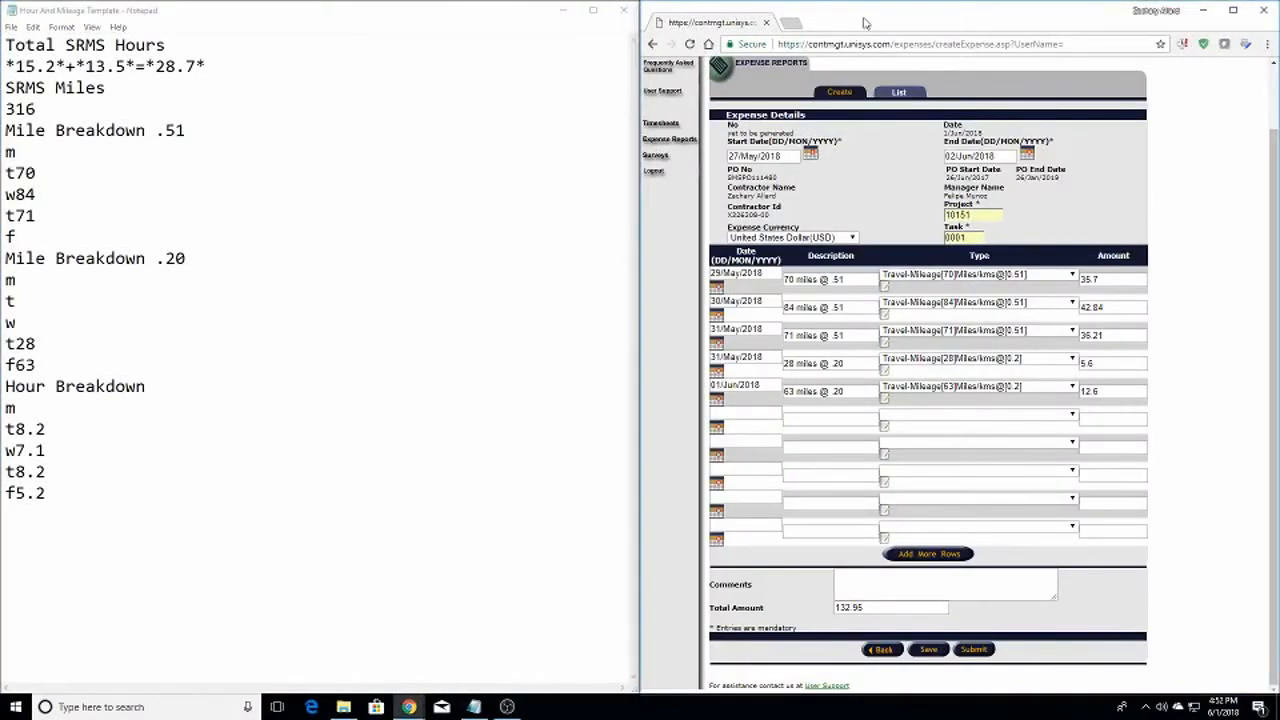
left_click_drag(868, 26, 3, 7)
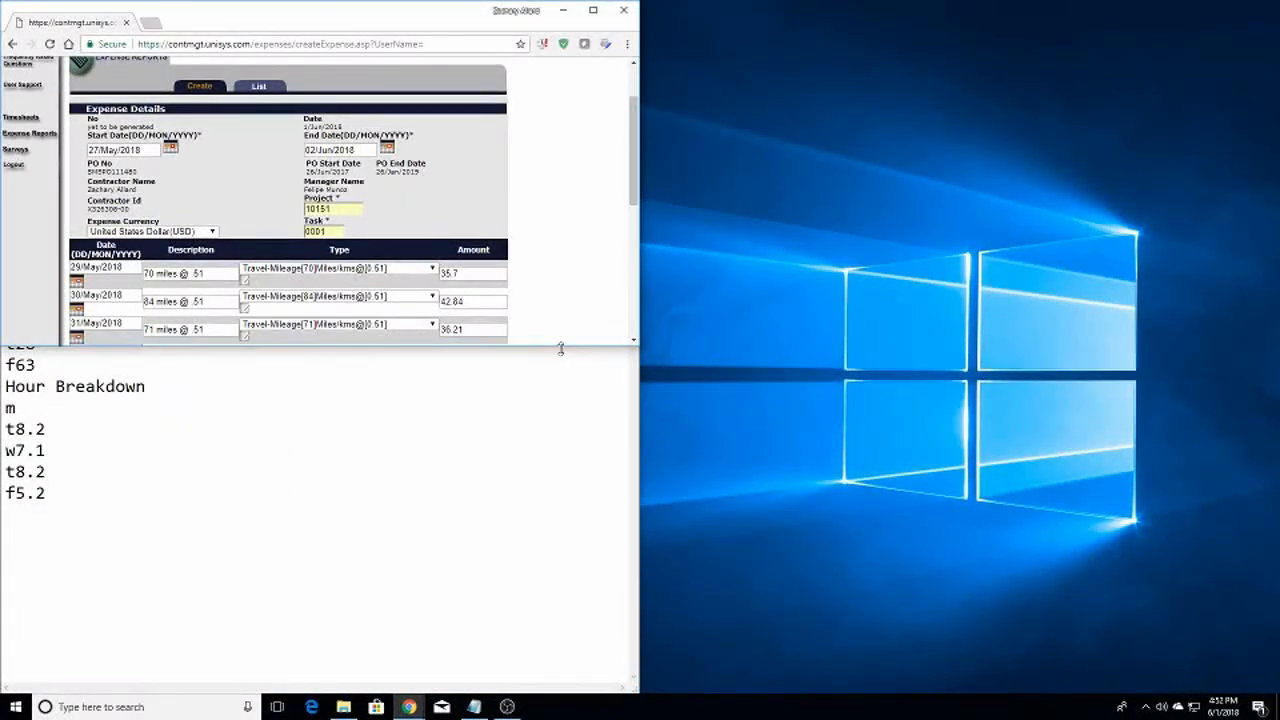
left_click_drag(561, 350, 531, 690)
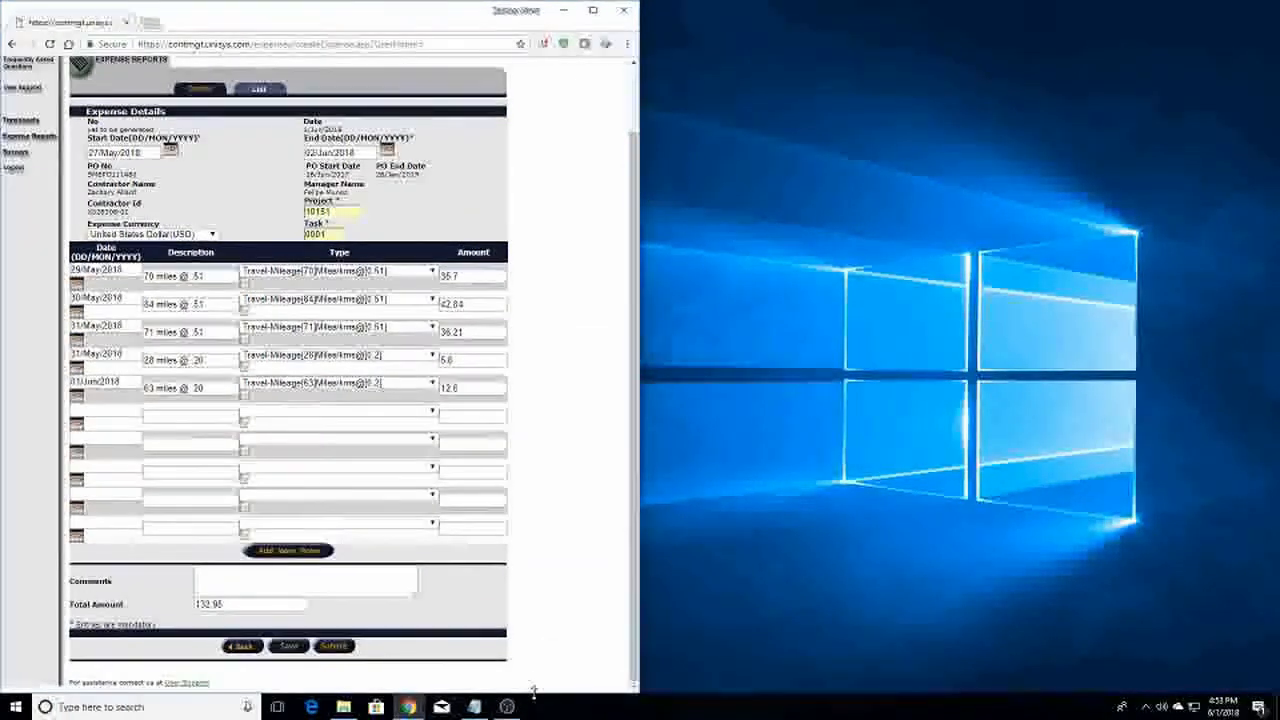
left_click(963, 382)
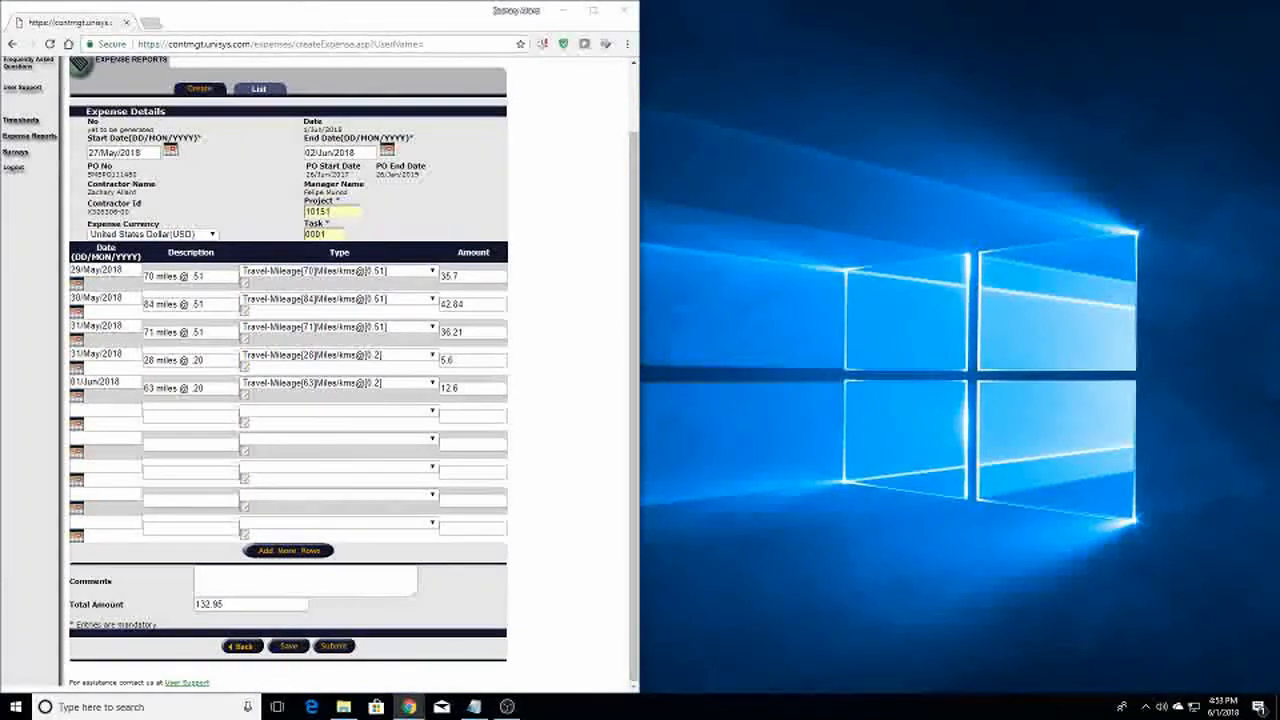
left_click_drag(1279, 150, 1268, 5)
left_click_drag(922, 9, 1279, 18)
left_click(971, 254)
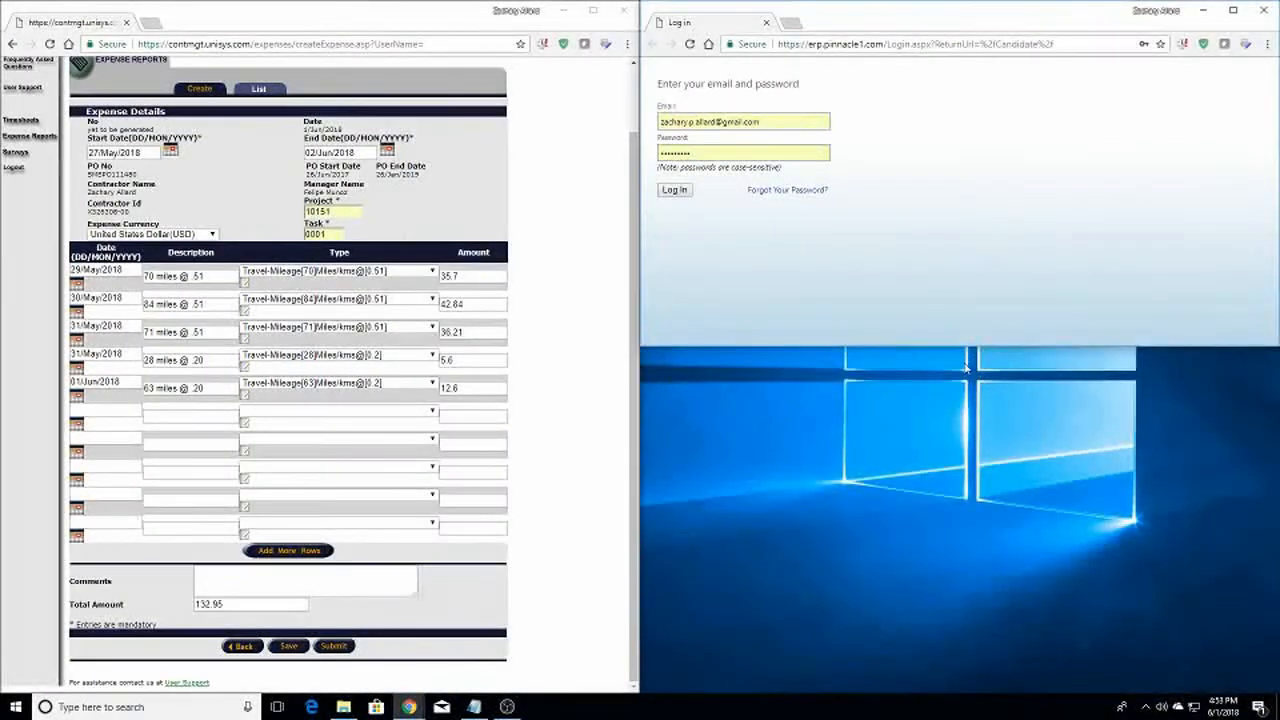
left_click_drag(967, 347, 967, 408)
left_click_drag(886, 580, 870, 690)
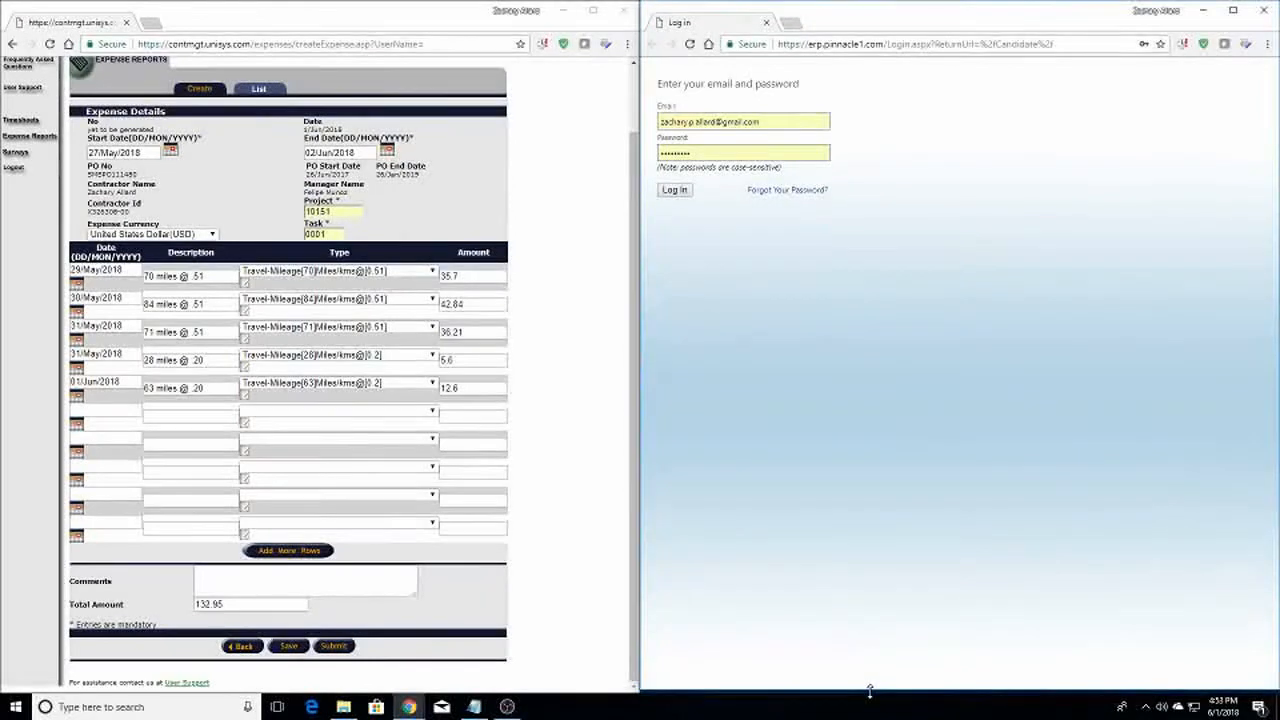
Sign in to Pinnacle eRecruit with the saved email and open the 5/27/2018 draft timesheet
left_click(792, 122)
left_click(848, 119)
left_click(758, 121)
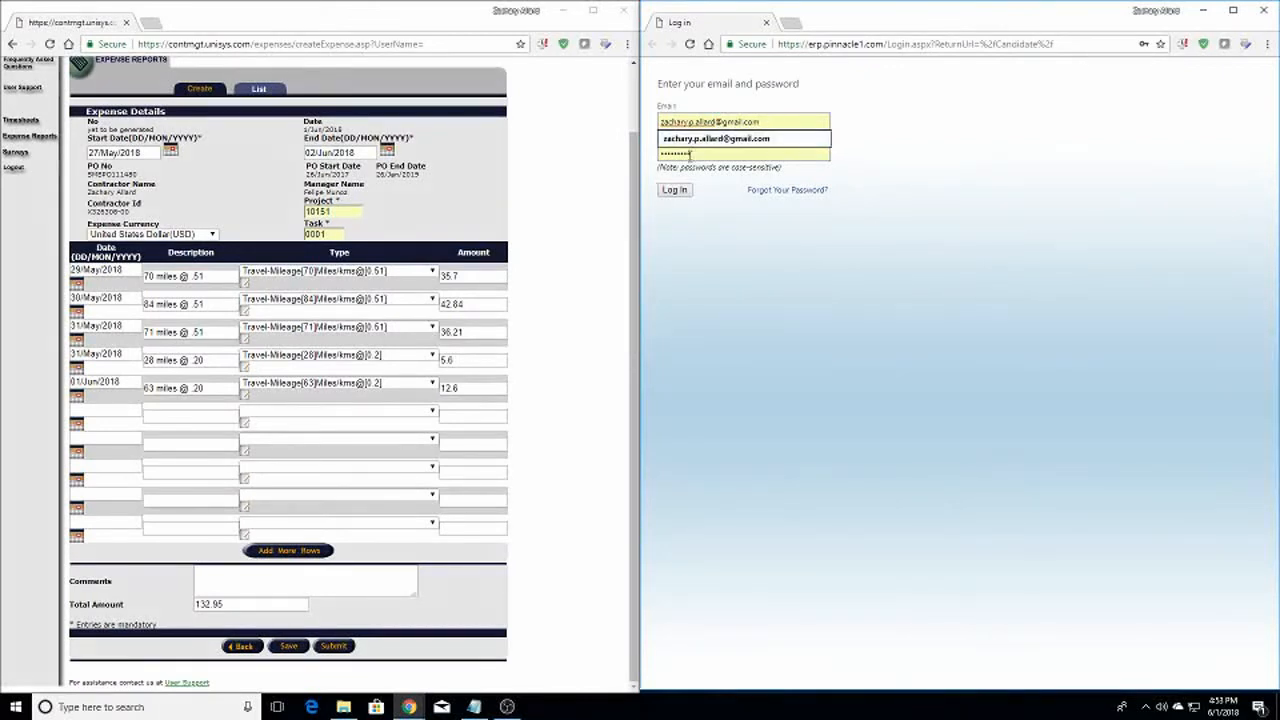
left_click(686, 195)
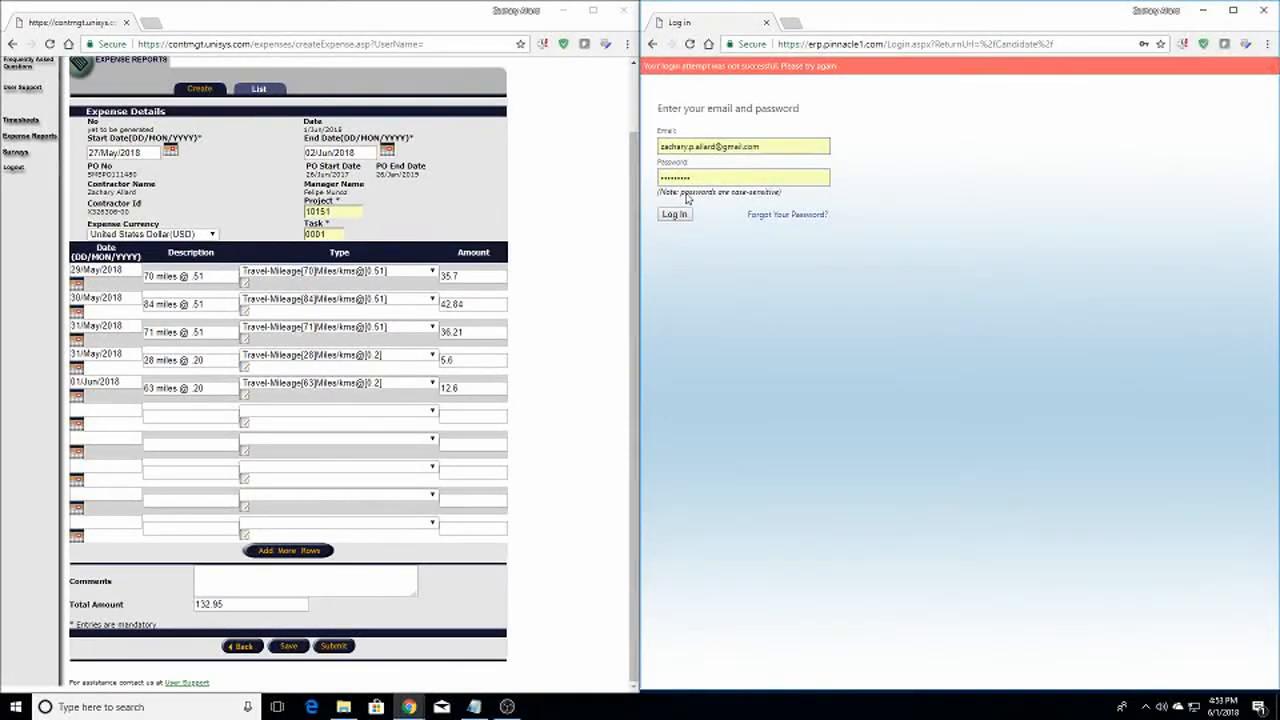
left_click(682, 216)
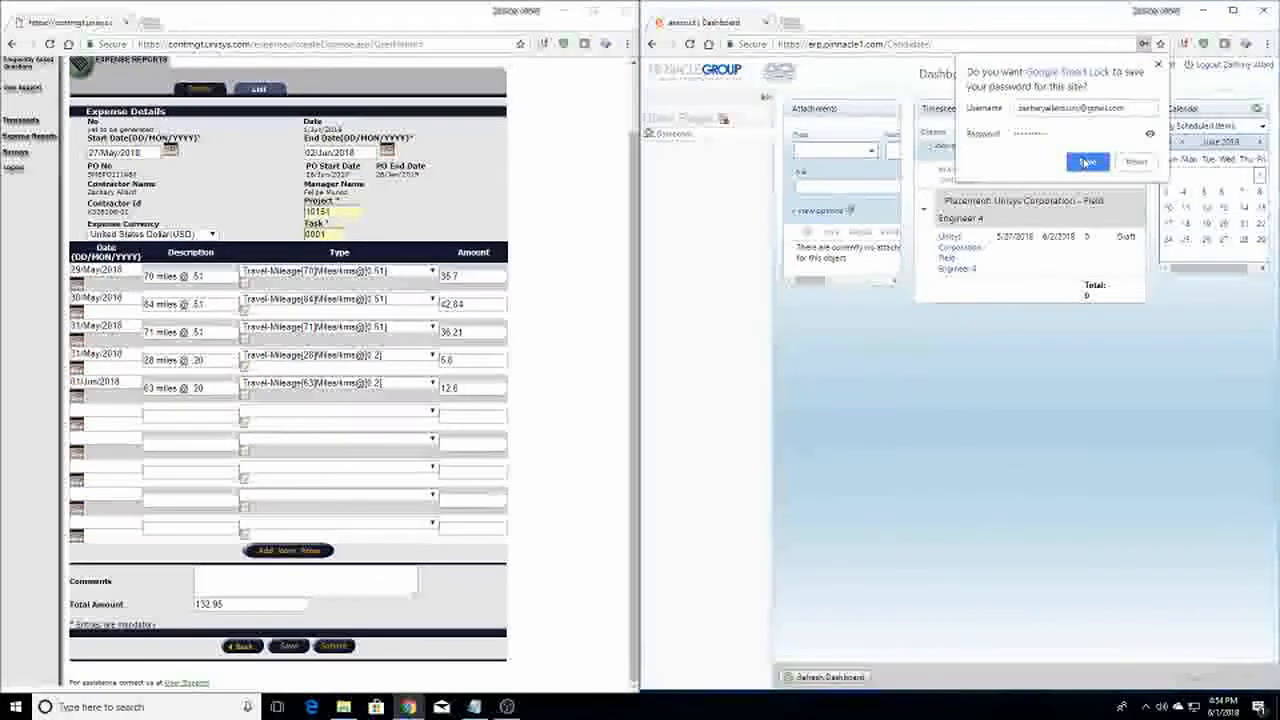
left_click(1083, 168)
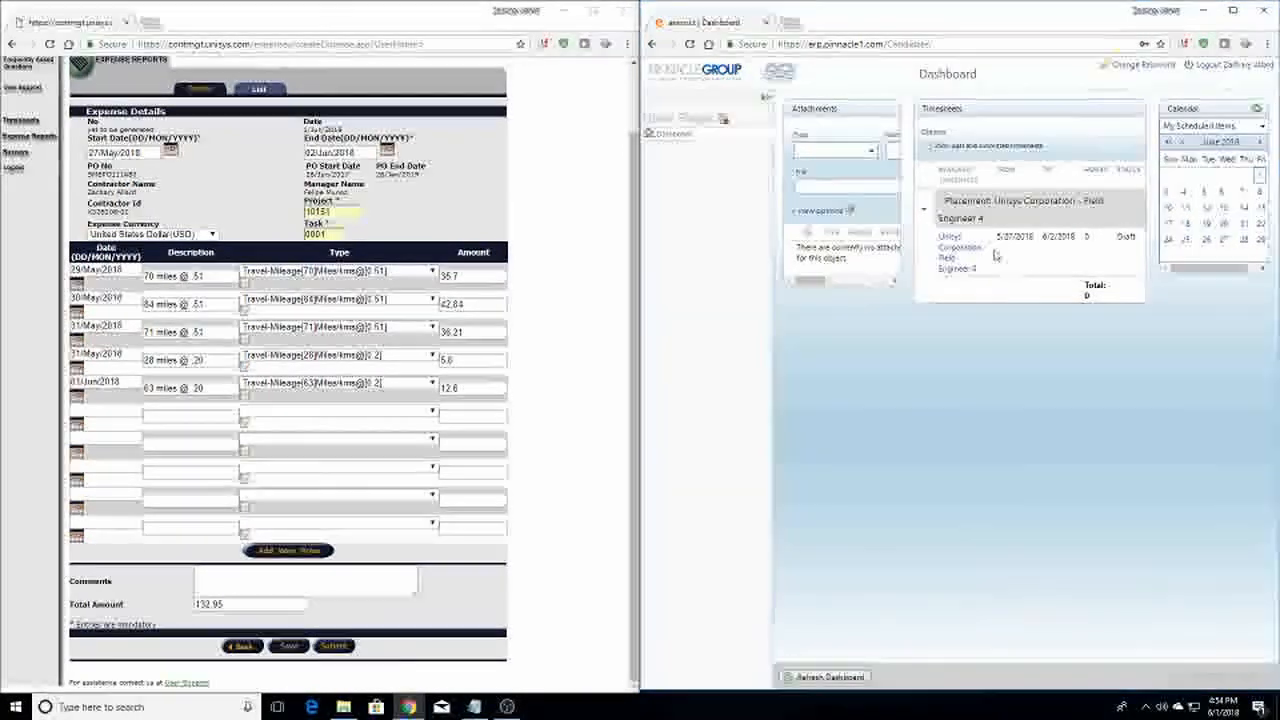
left_click(948, 260)
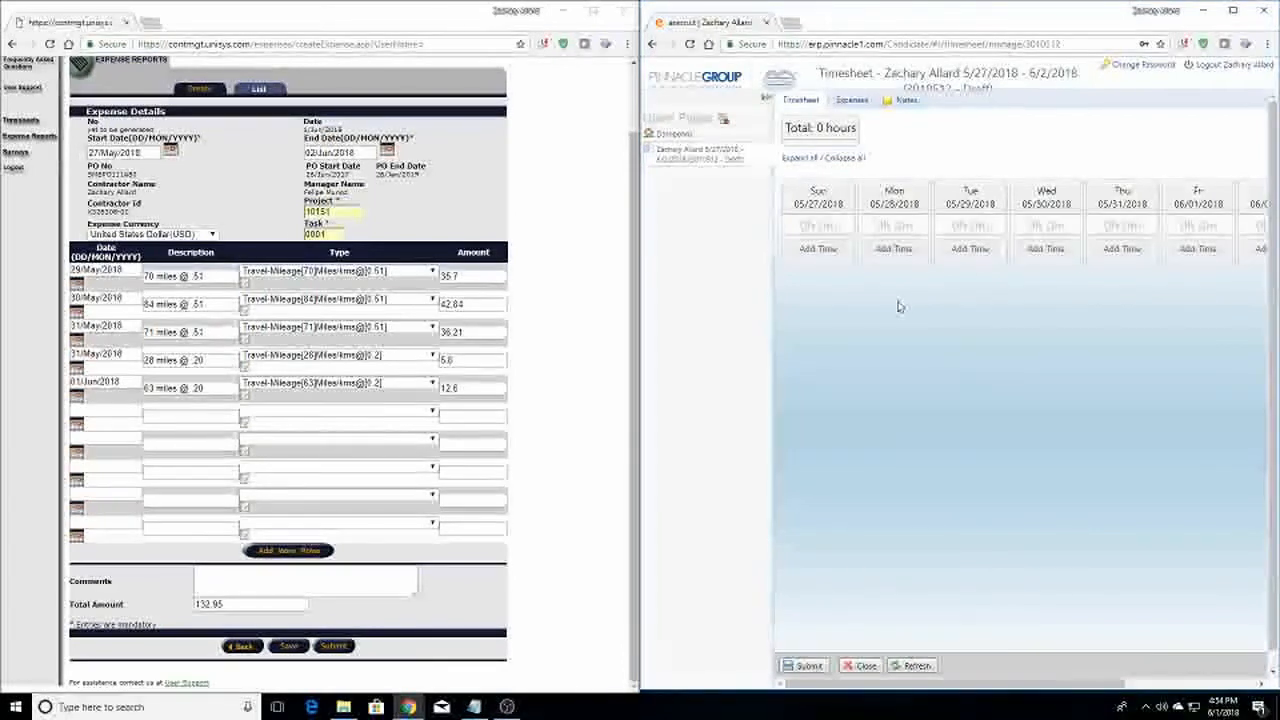
Abandon a Monday entry and add 8.2 REG-Billable hours for Tuesday 05/29
left_click(552, 14)
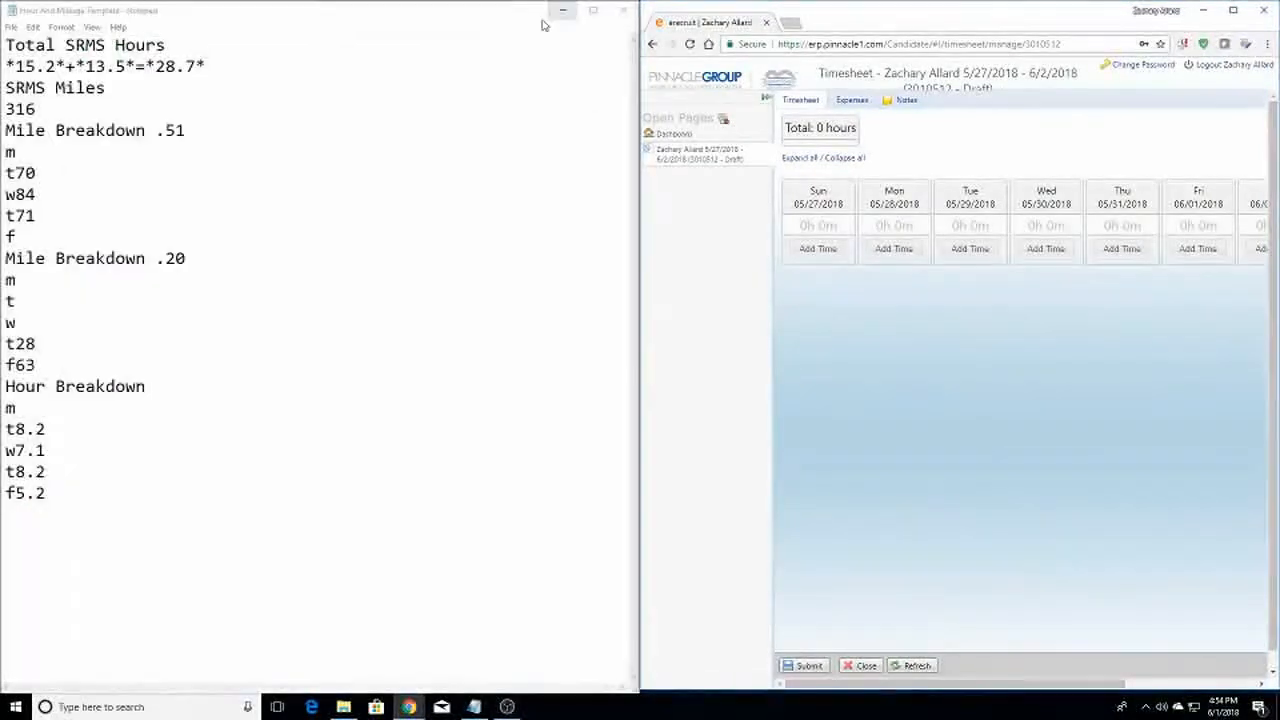
left_click(903, 252)
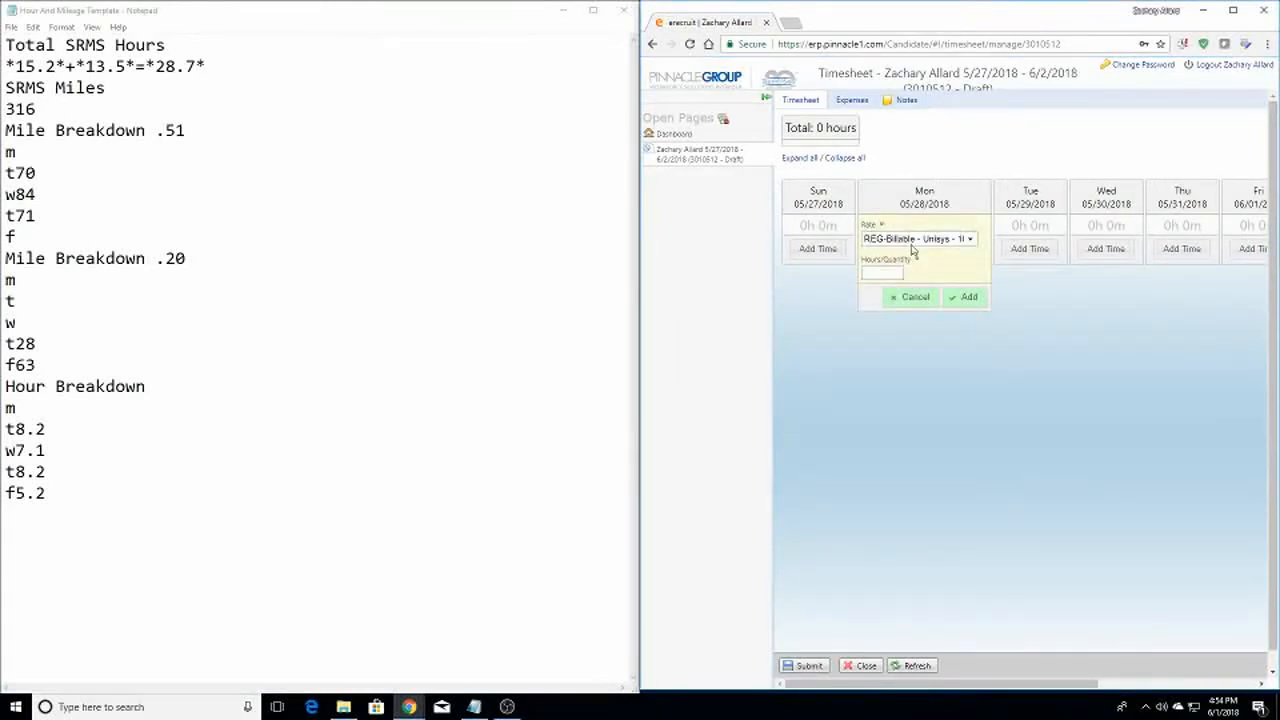
left_click(912, 242)
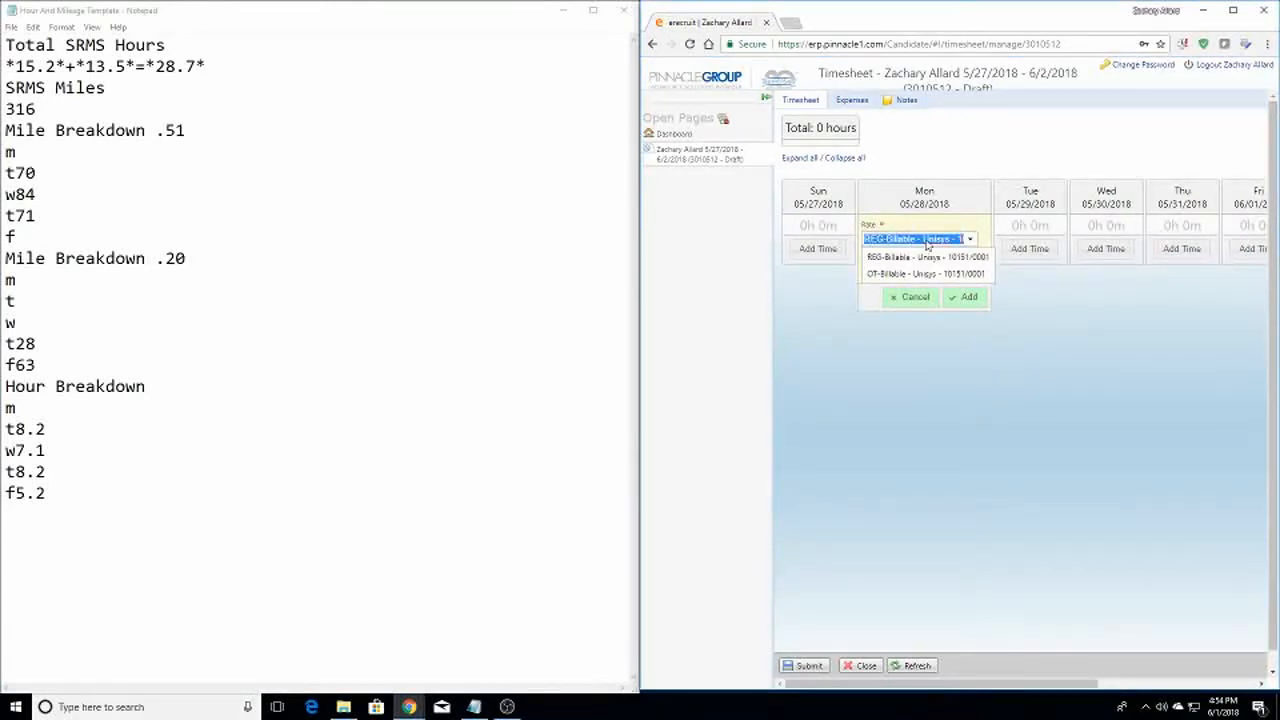
left_click(927, 257)
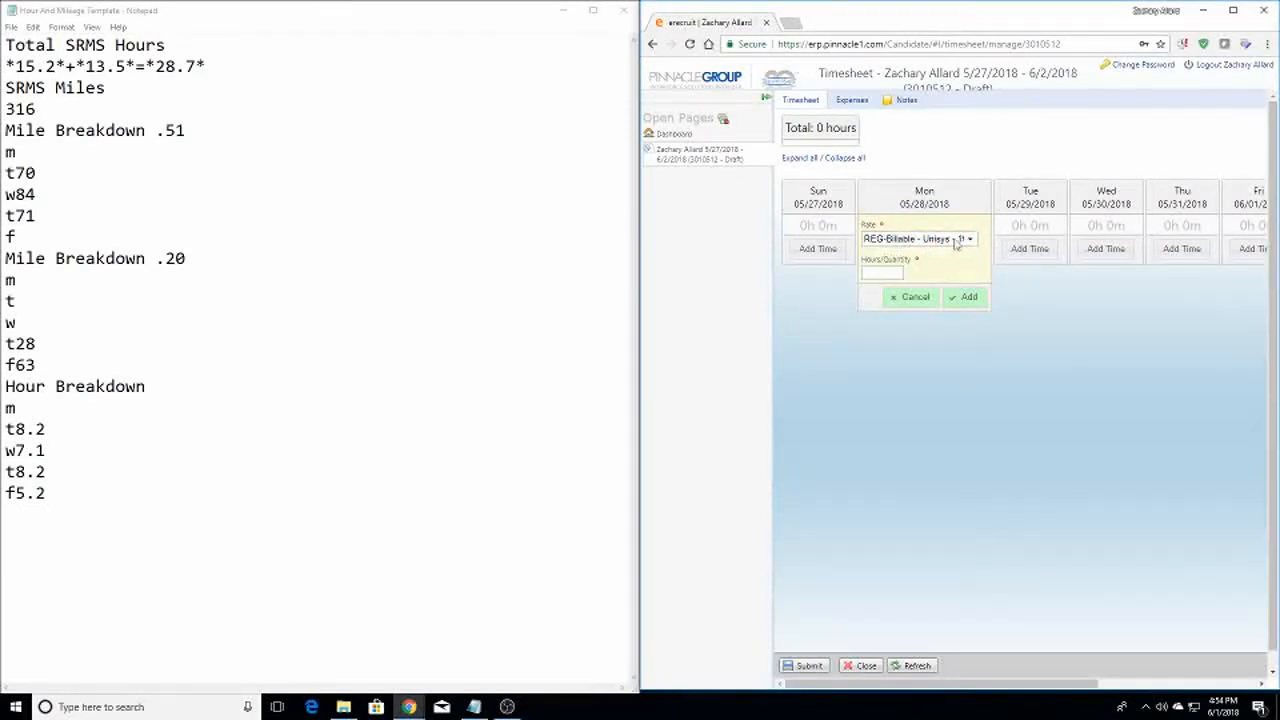
left_click(877, 273)
left_click(916, 297)
left_click(966, 248)
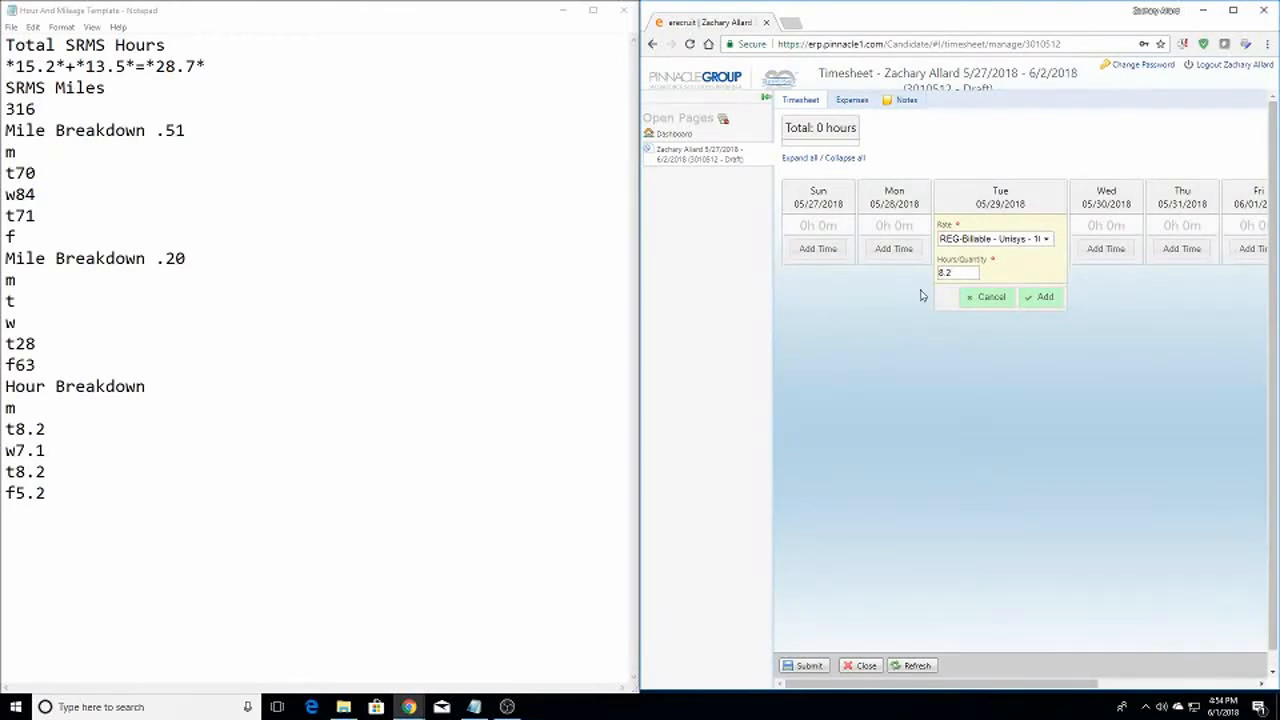
left_click(1045, 297)
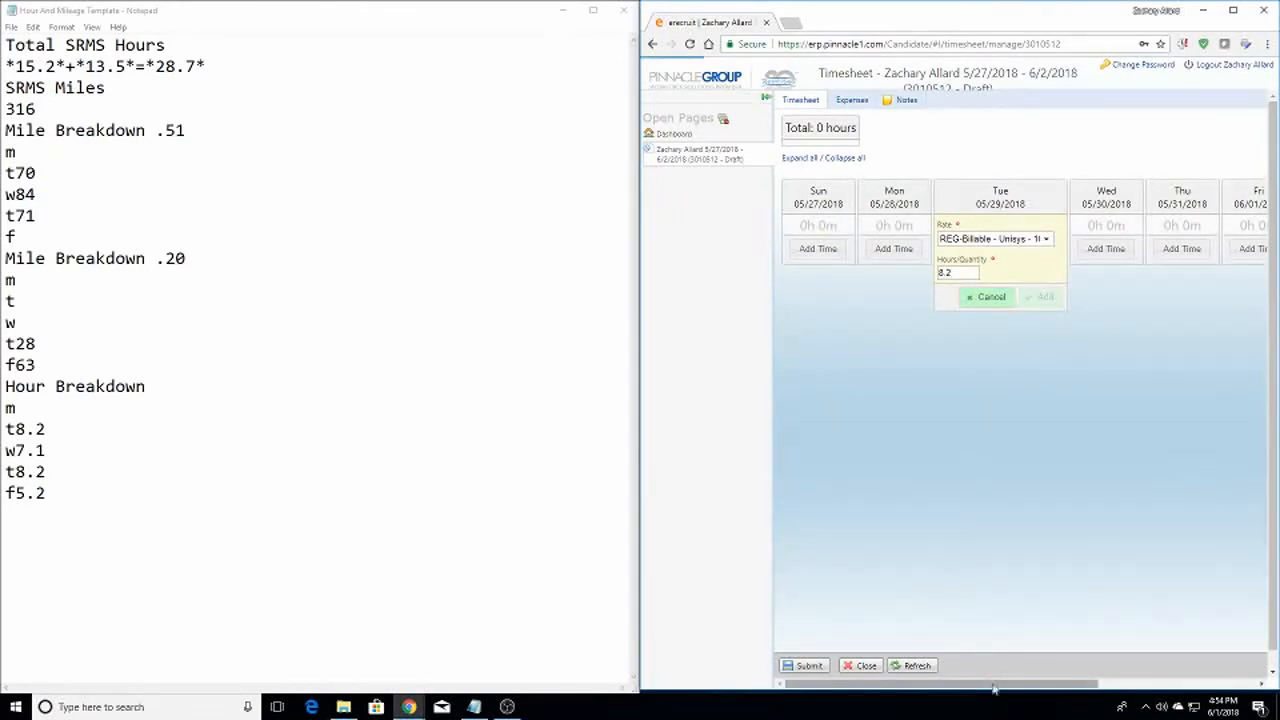
left_click_drag(998, 690, 1062, 691)
Add Wednesday's 7.1 hours and enter 8.2 hours for Thursday
left_click(1008, 249)
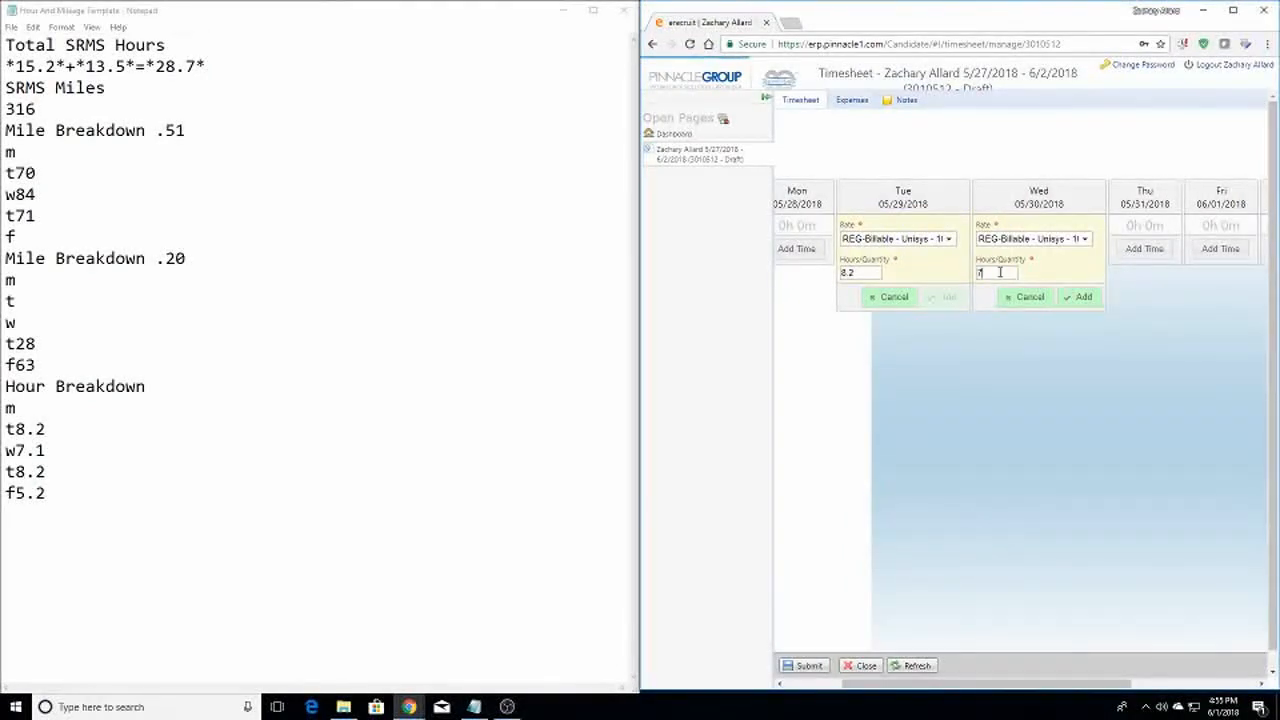
key("Tab")
key("Tab")
key("Return")
key("Tab")
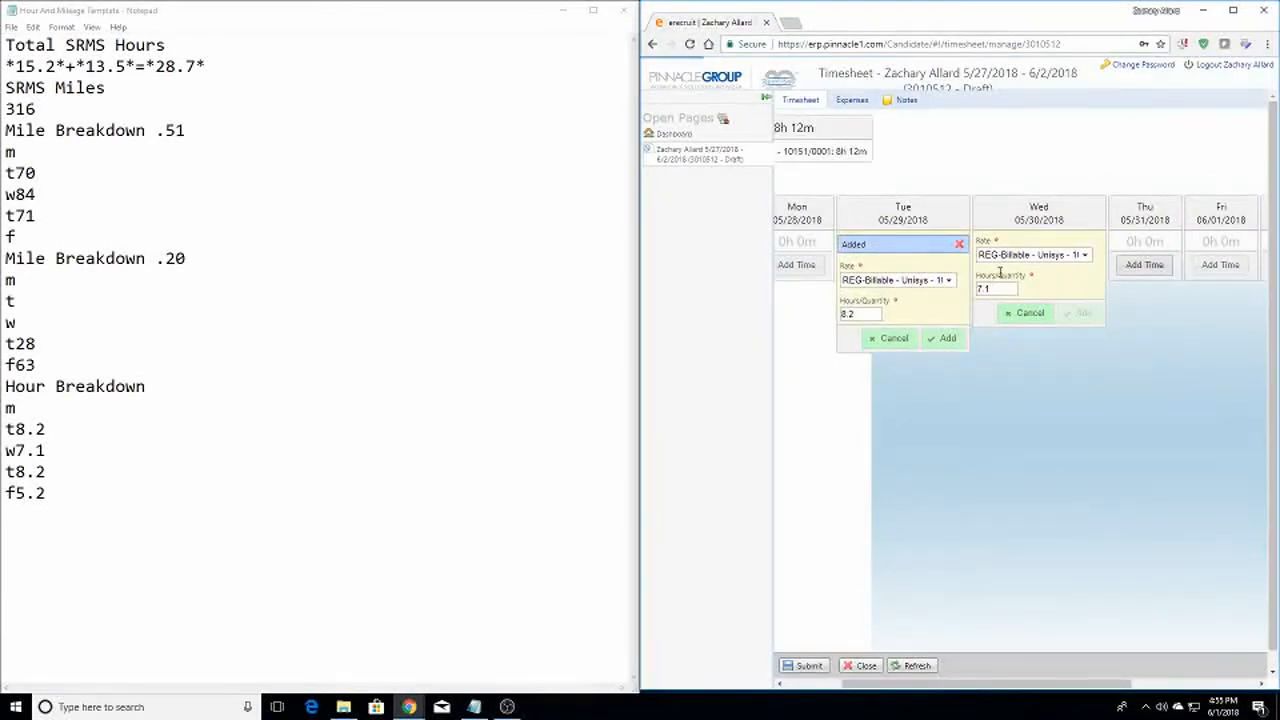
key("Return")
key("Tab")
key("Tab")
type("8.2")
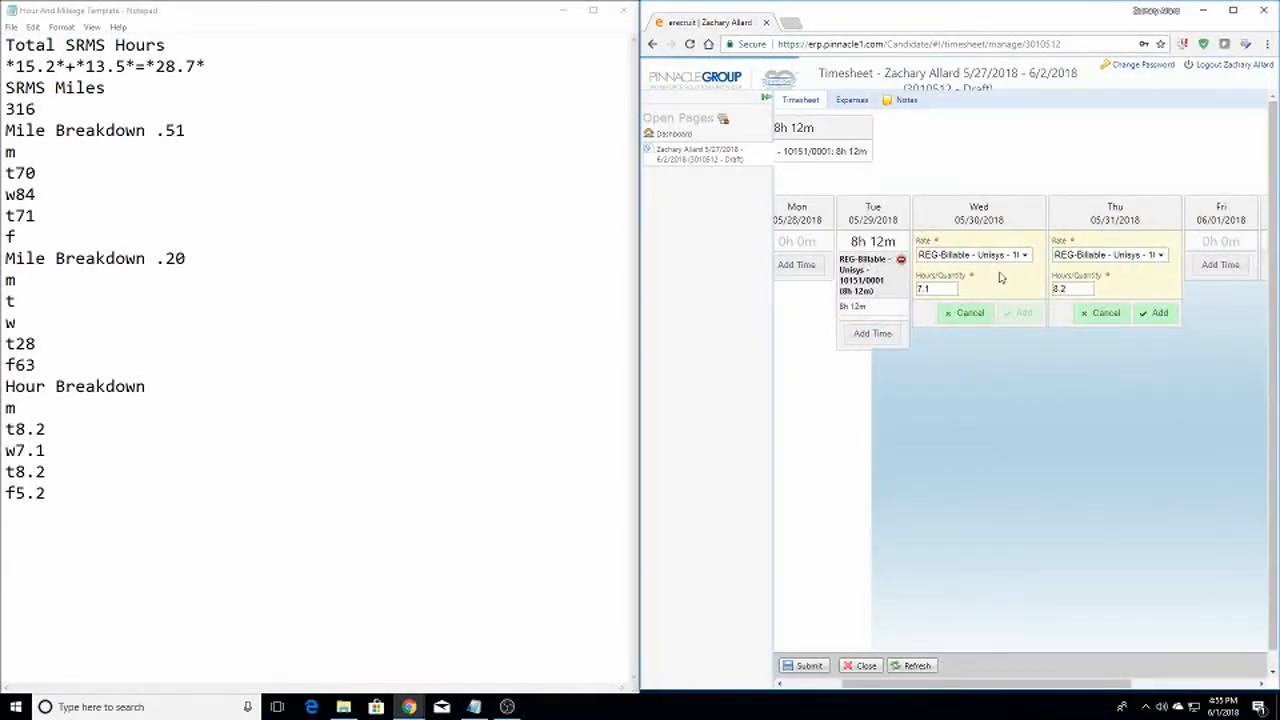
Enter 5.2 hours for Friday and check the hours notes against the timesheet
key("Tab")
key("Tab")
key("Return")
key("Tab")
key("Return")
key("Tab")
key("Tab")
type("5.2")
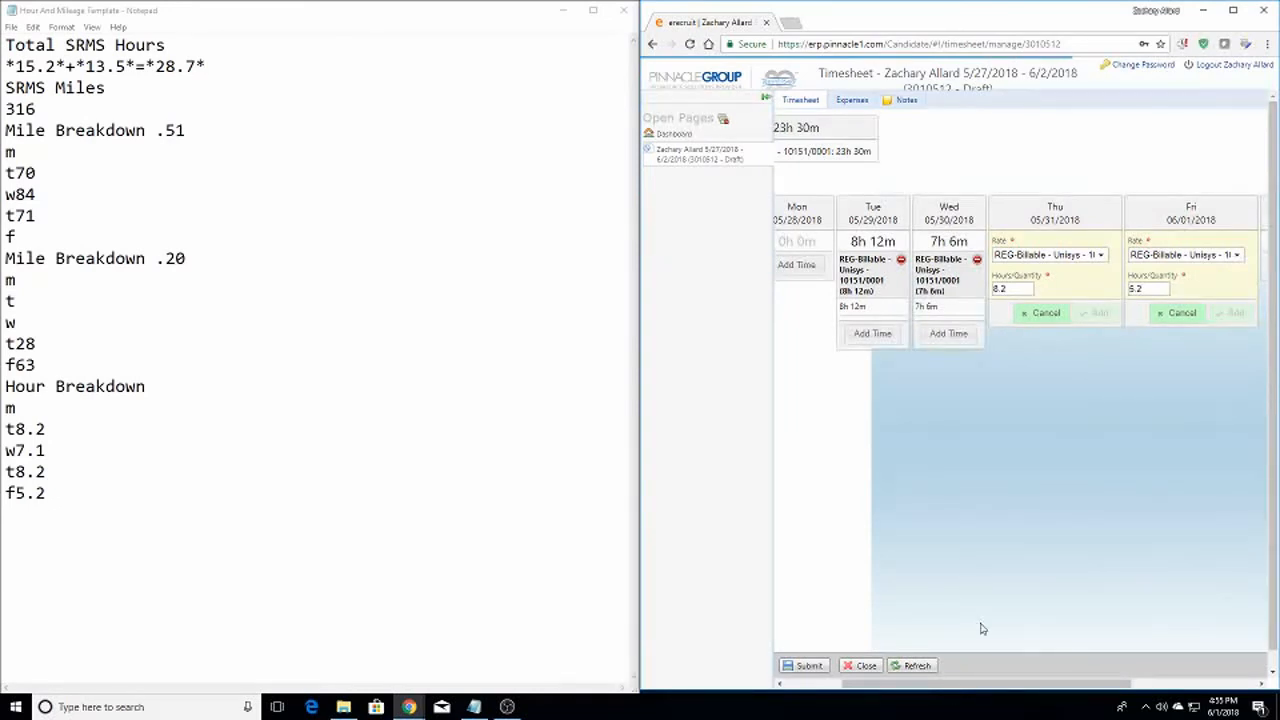
mouse_move(986, 688)
left_mouse_down()
mouse_move(1060, 688)
mouse_move(884, 688)
mouse_move(977, 687)
left_mouse_up()
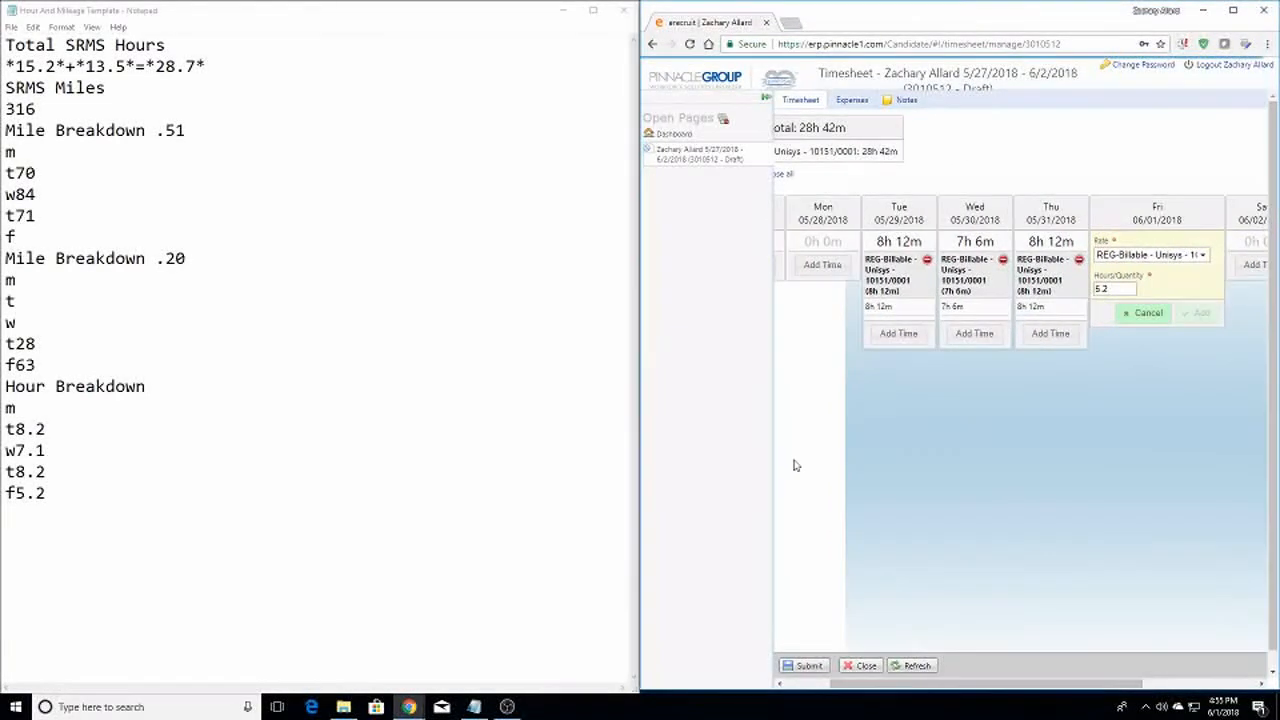
left_click(28, 428)
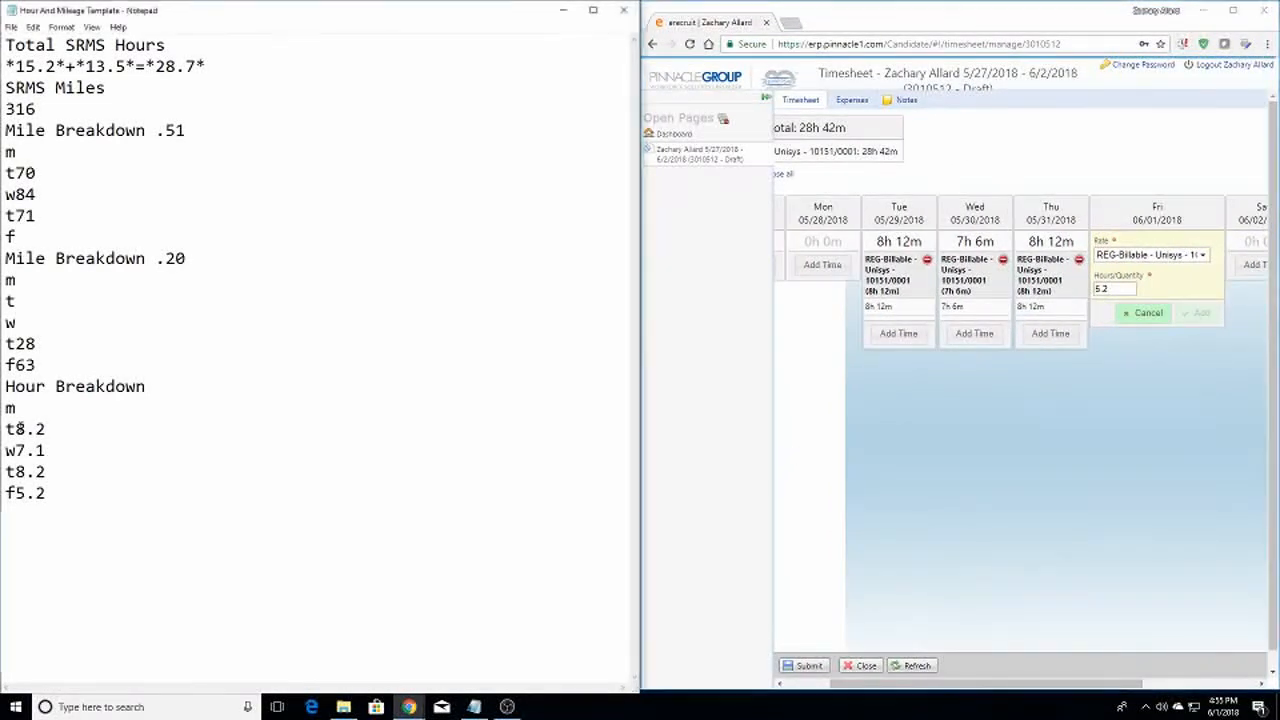
double_click(28, 428)
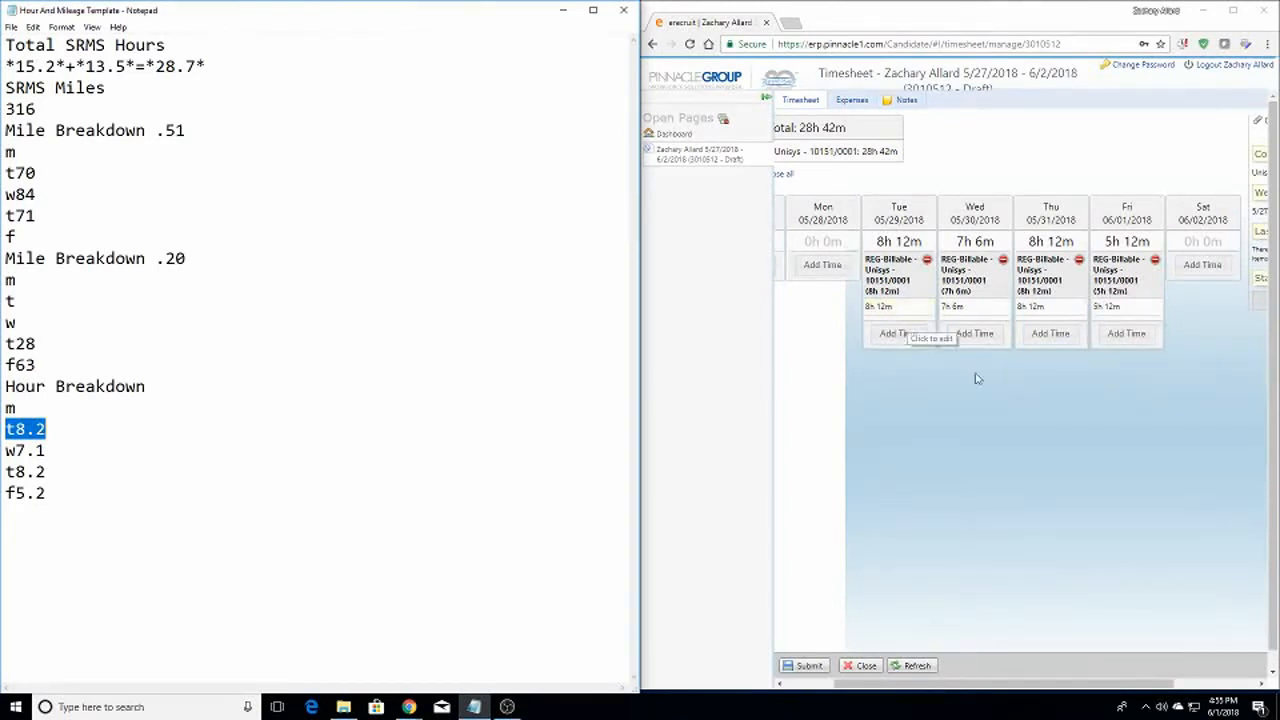
left_click_drag(852, 686, 790, 688)
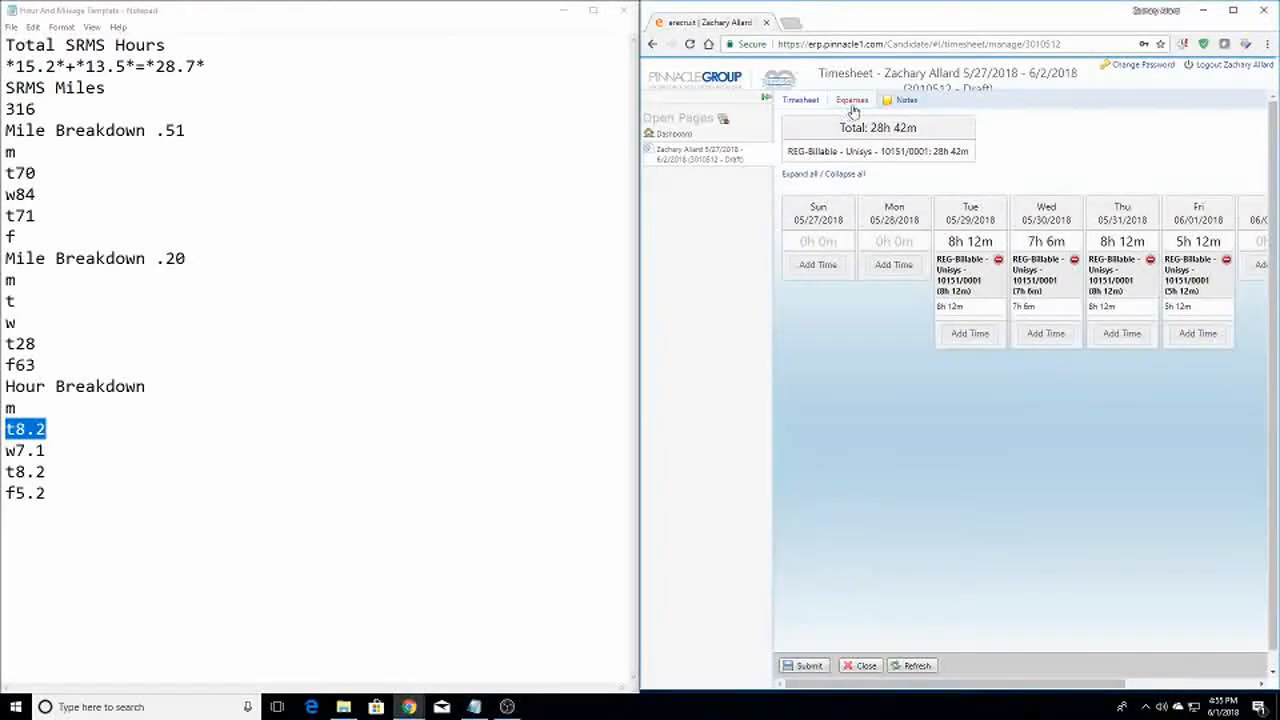
Check the 28h 42m weekly total, then show the timesheet's Expenses tab at $0.00
left_click_drag(871, 128, 916, 138)
left_click(886, 134)
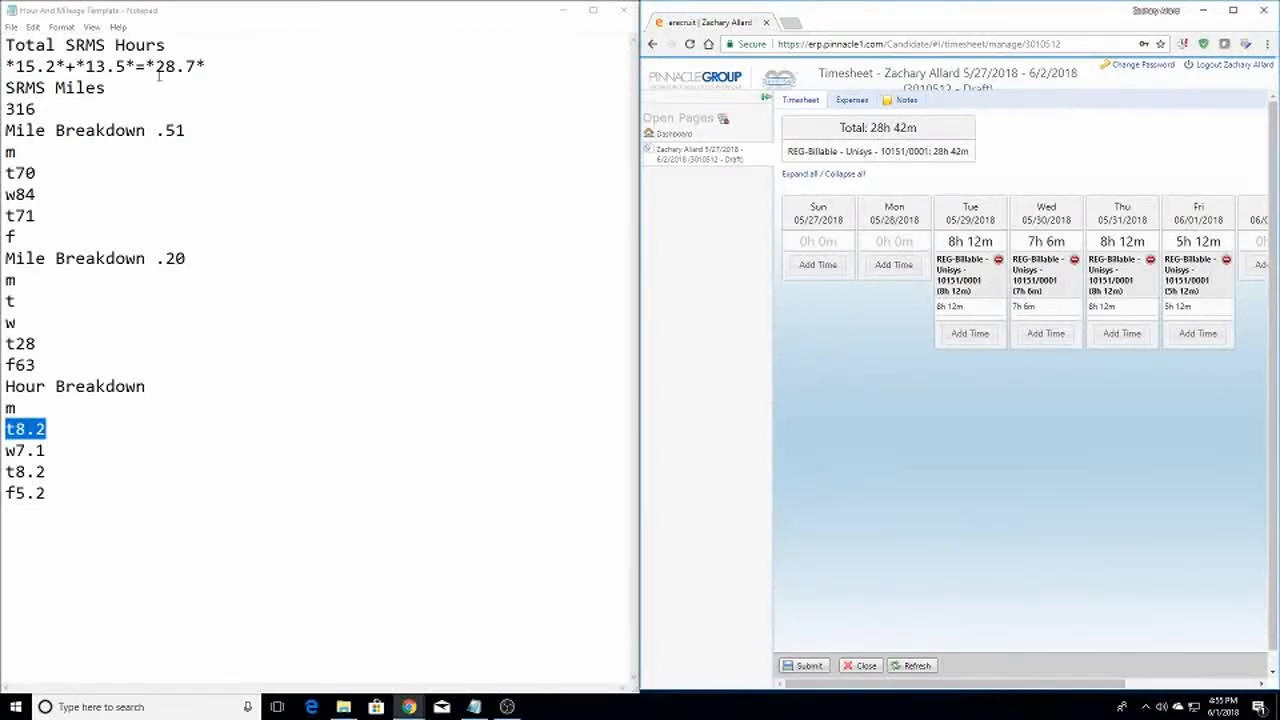
left_click(117, 446)
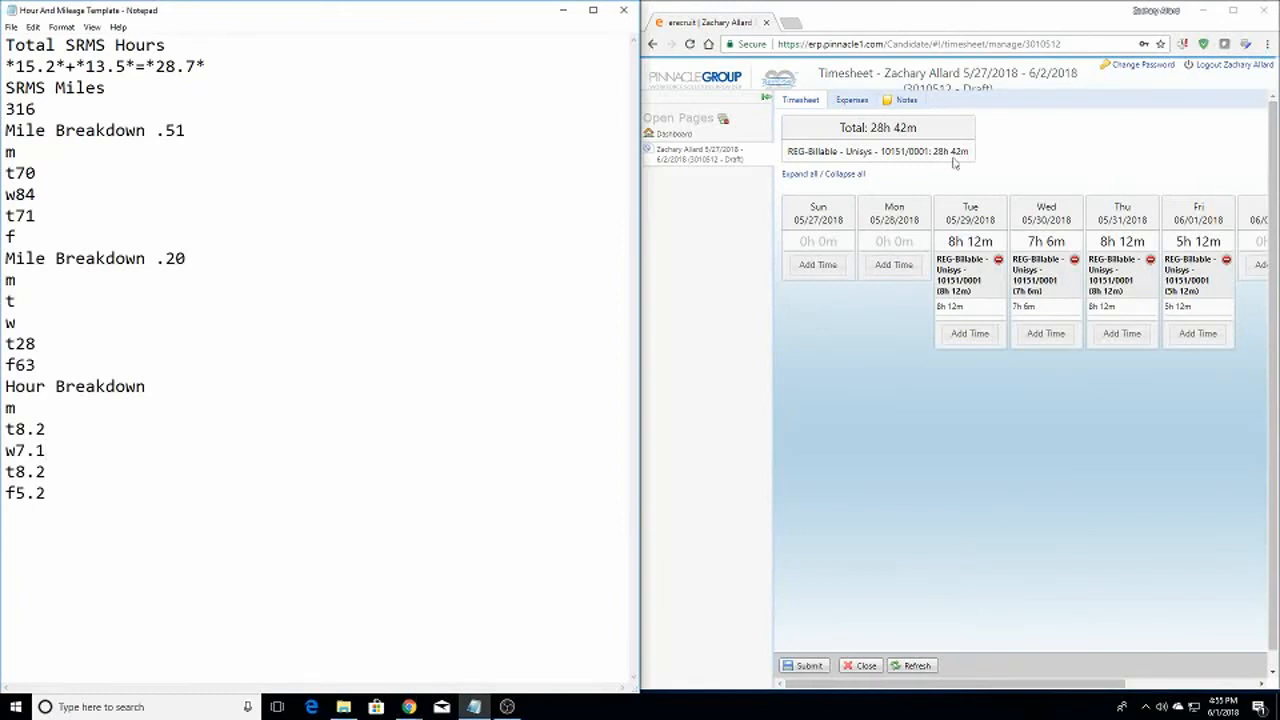
left_click(866, 235)
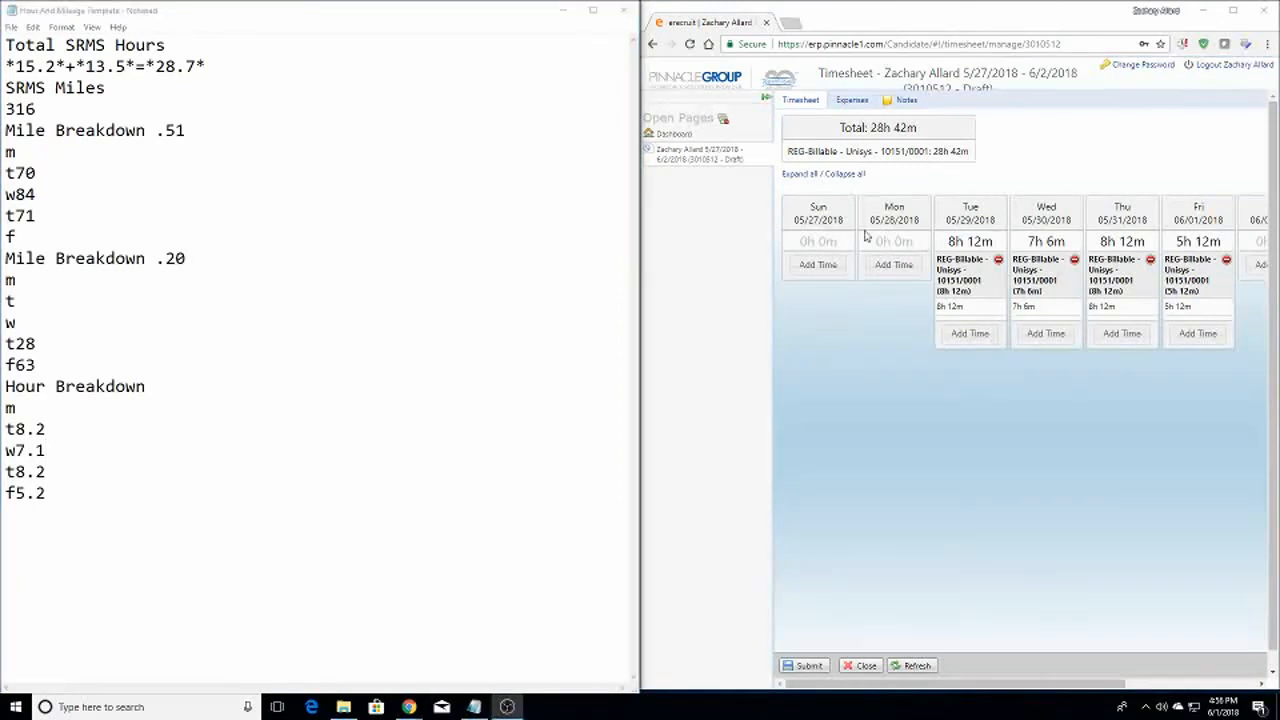
left_click(848, 101)
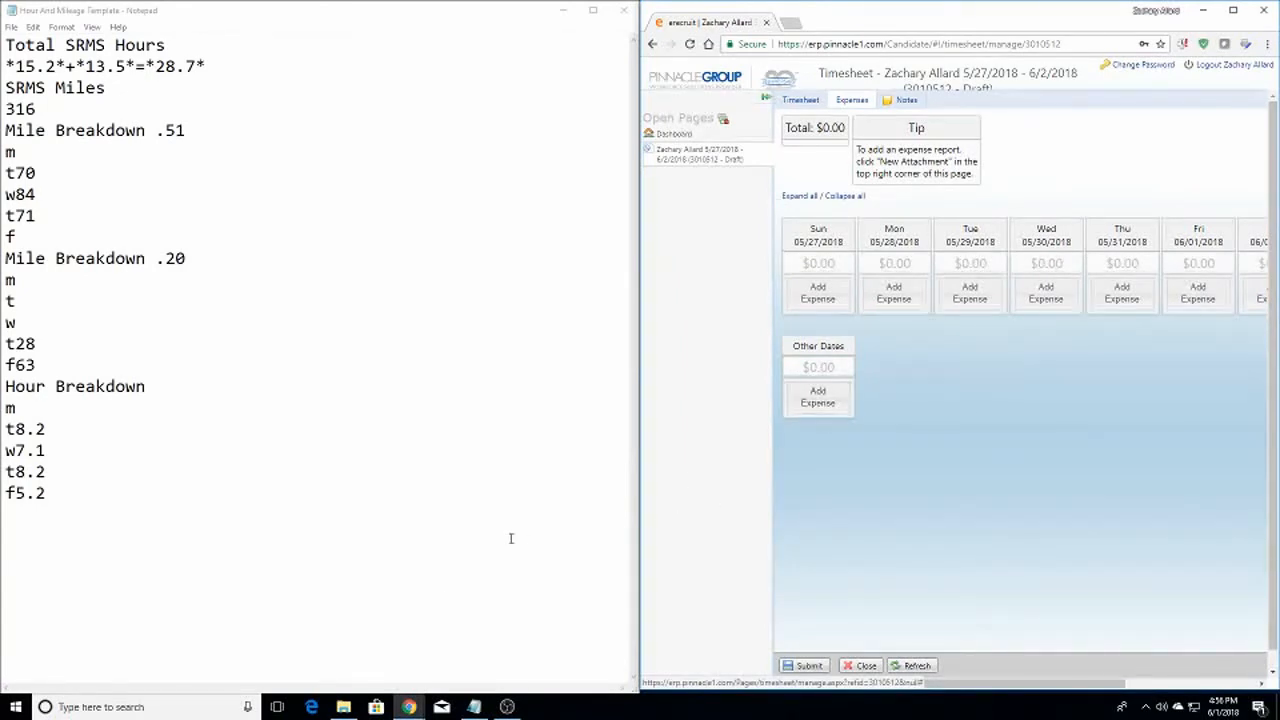
Bring the 132.95 P-Relay expense report beside eRecruit and check its May 2018 dates
mouse_move(409, 707)
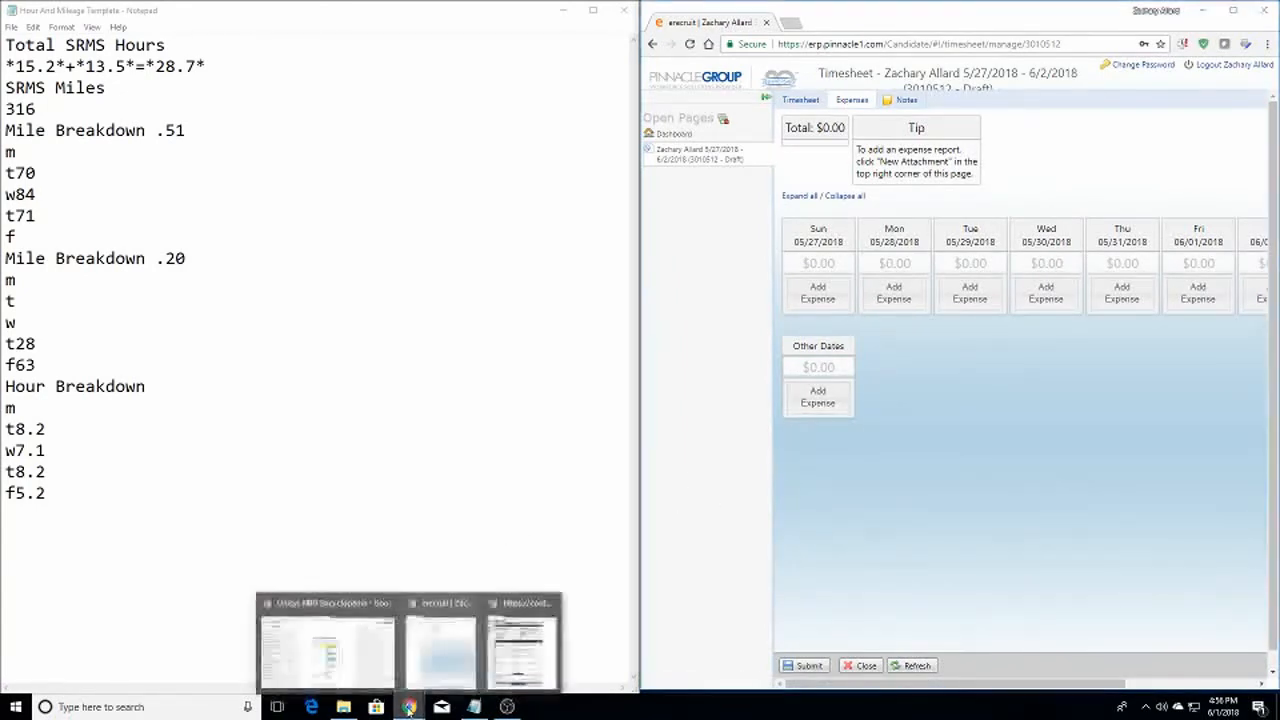
left_click(519, 654)
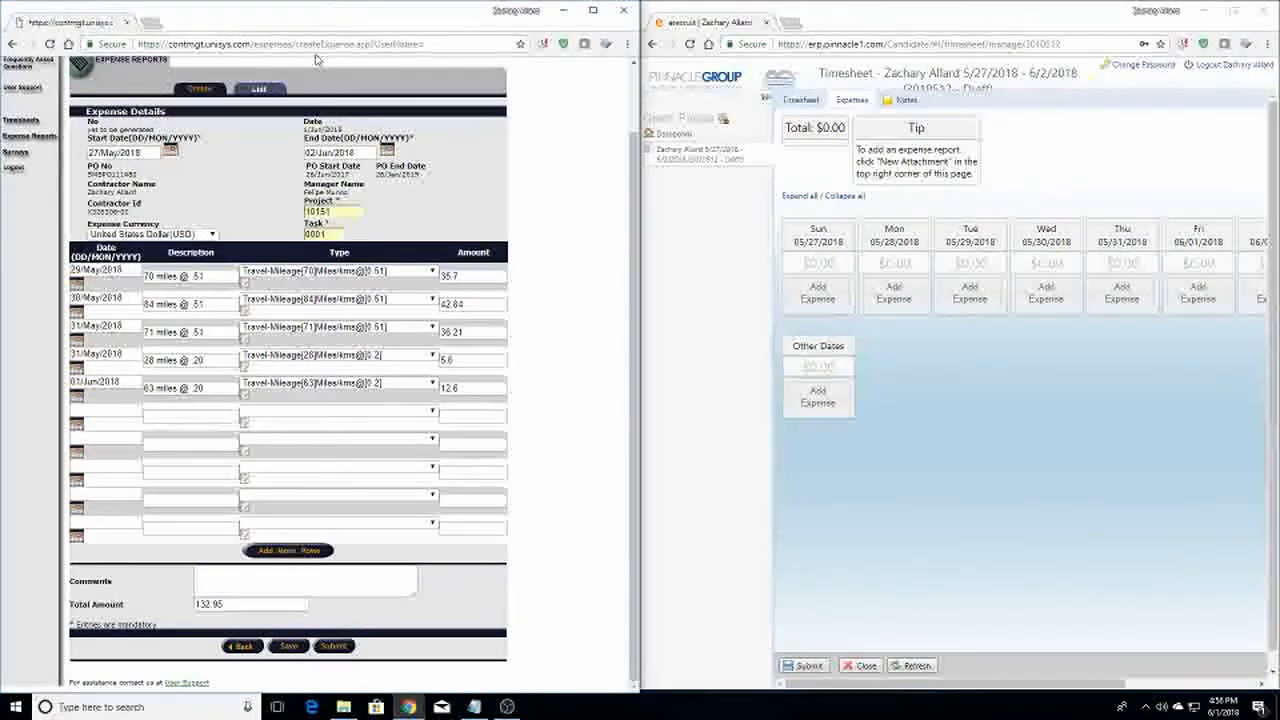
left_click(898, 294)
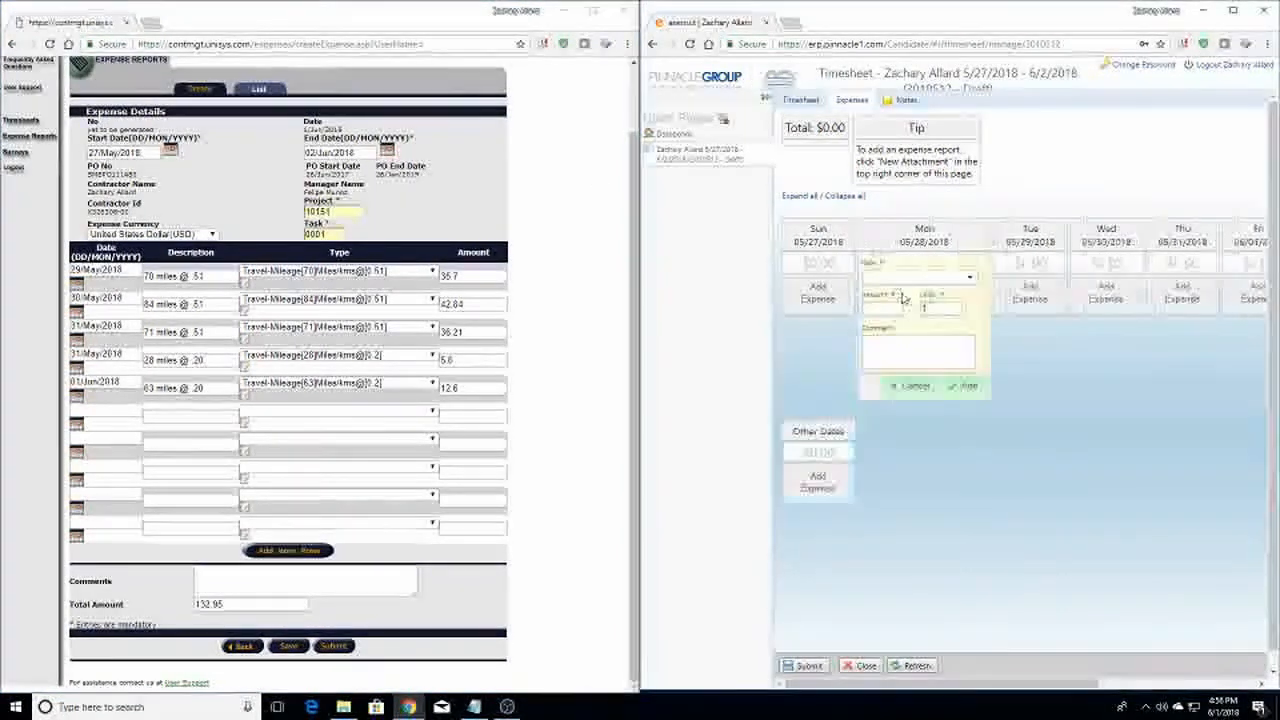
left_click(912, 388)
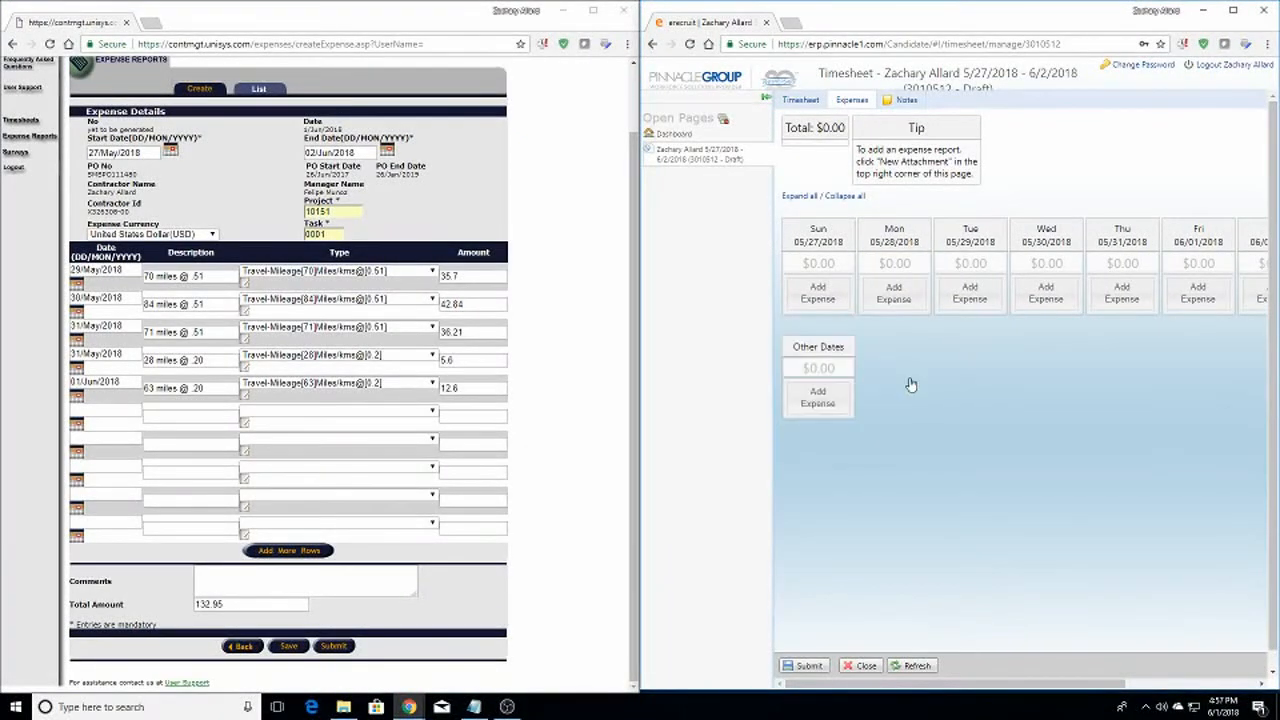
left_click(76, 284)
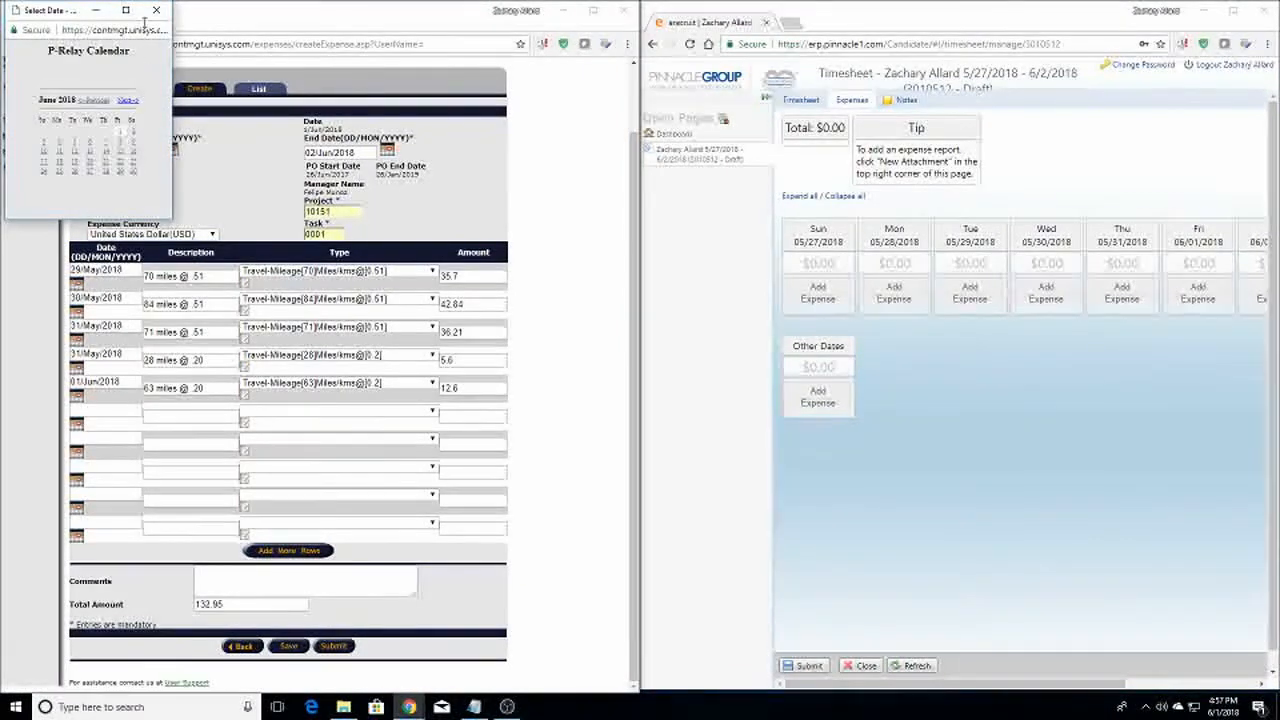
left_click(94, 100)
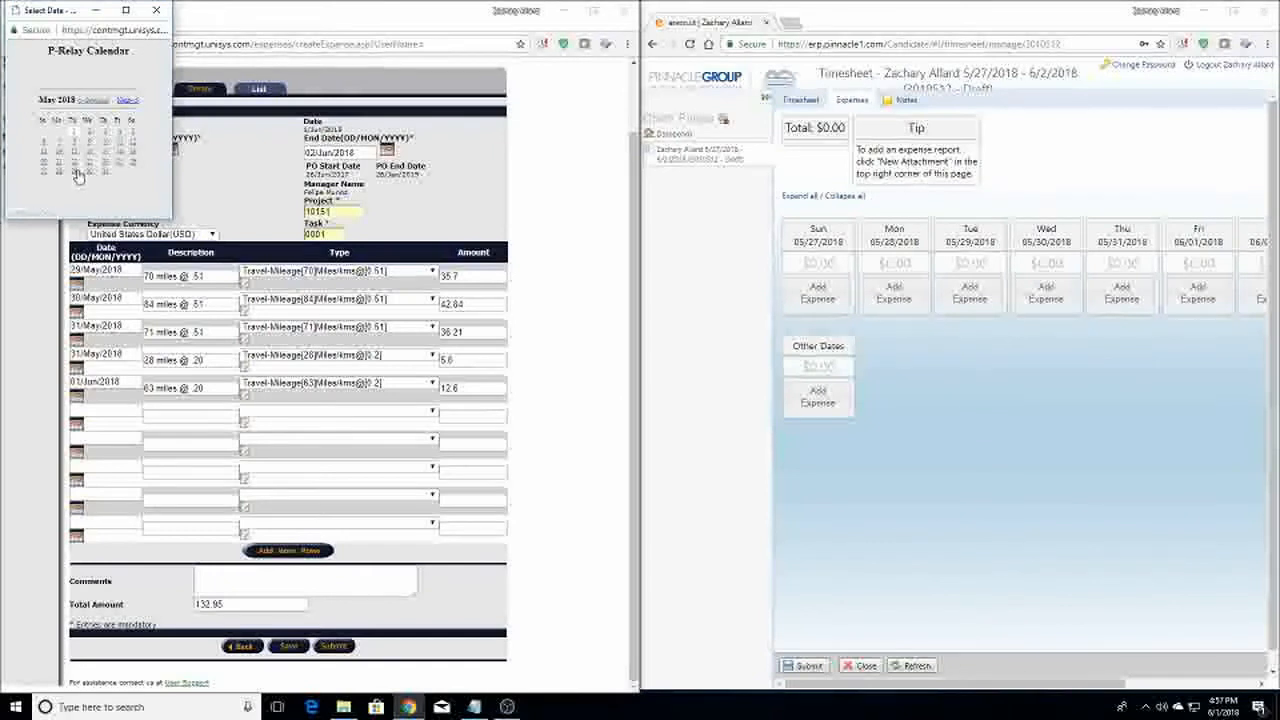
left_click(156, 10)
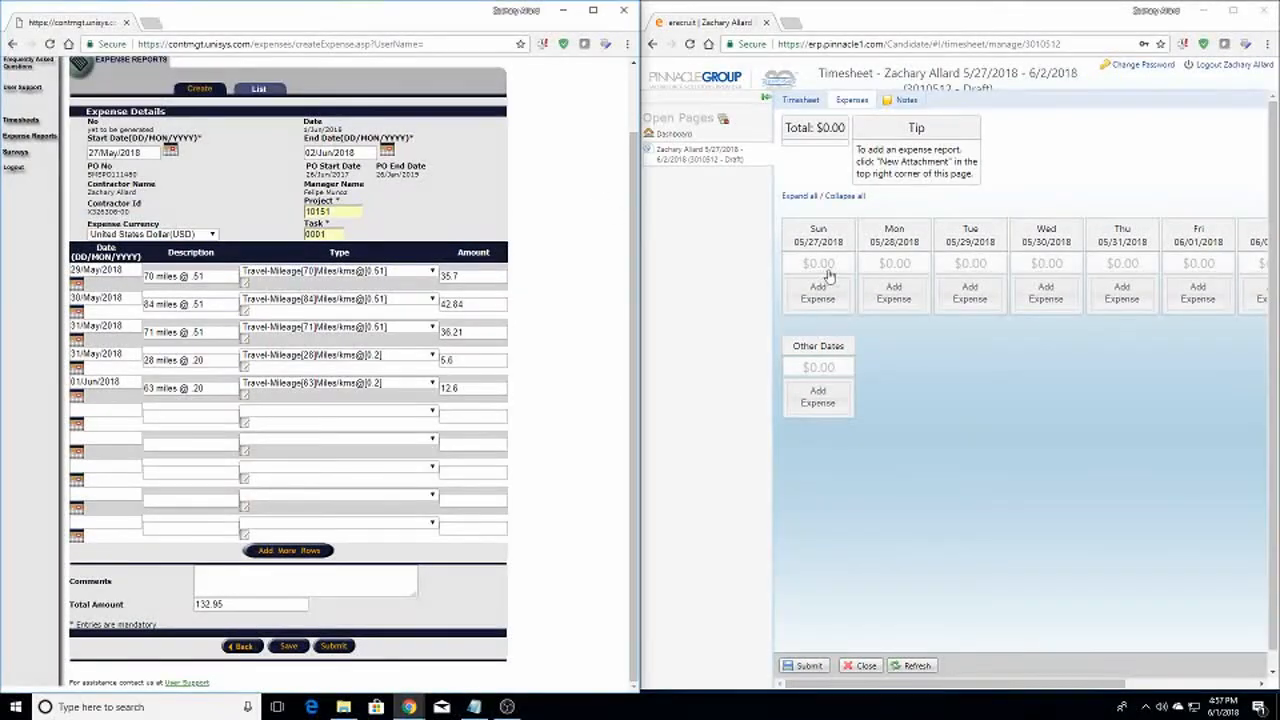
Add a Tuesday 05/29 Mileage expense of 35.7, 1 unit, commented '70 miles @ .51'
left_click(965, 296)
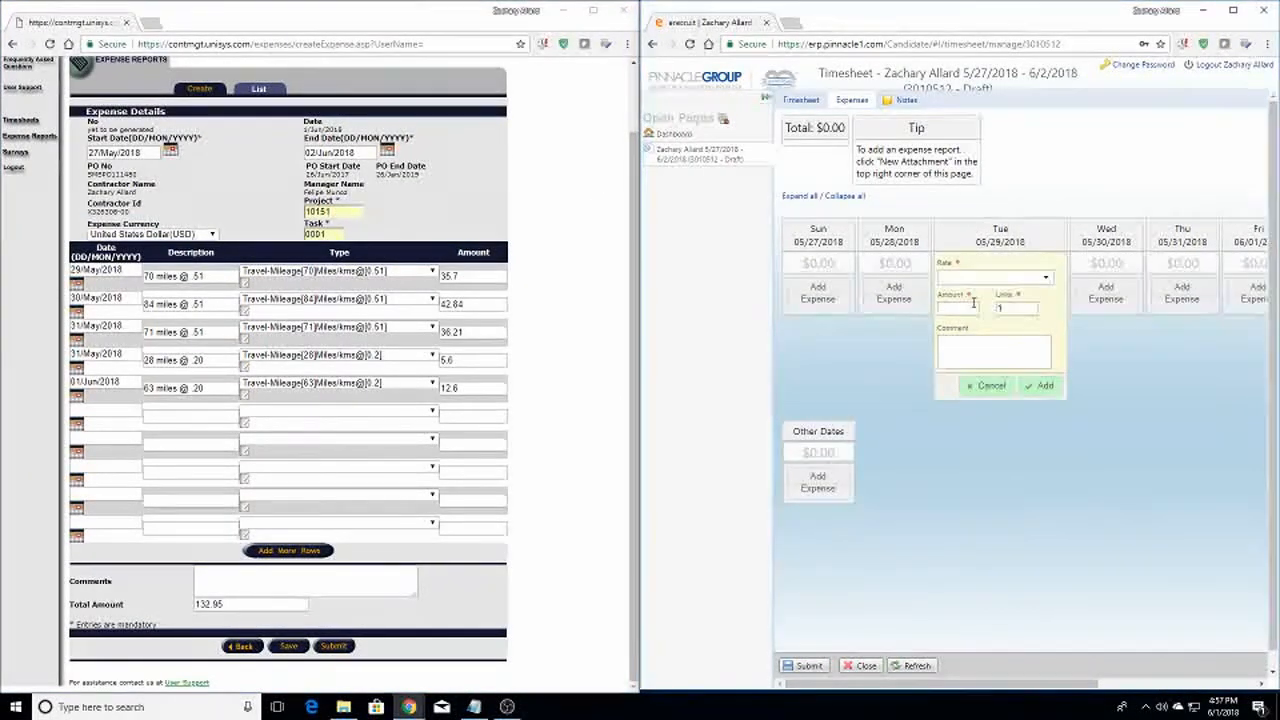
left_click(967, 279)
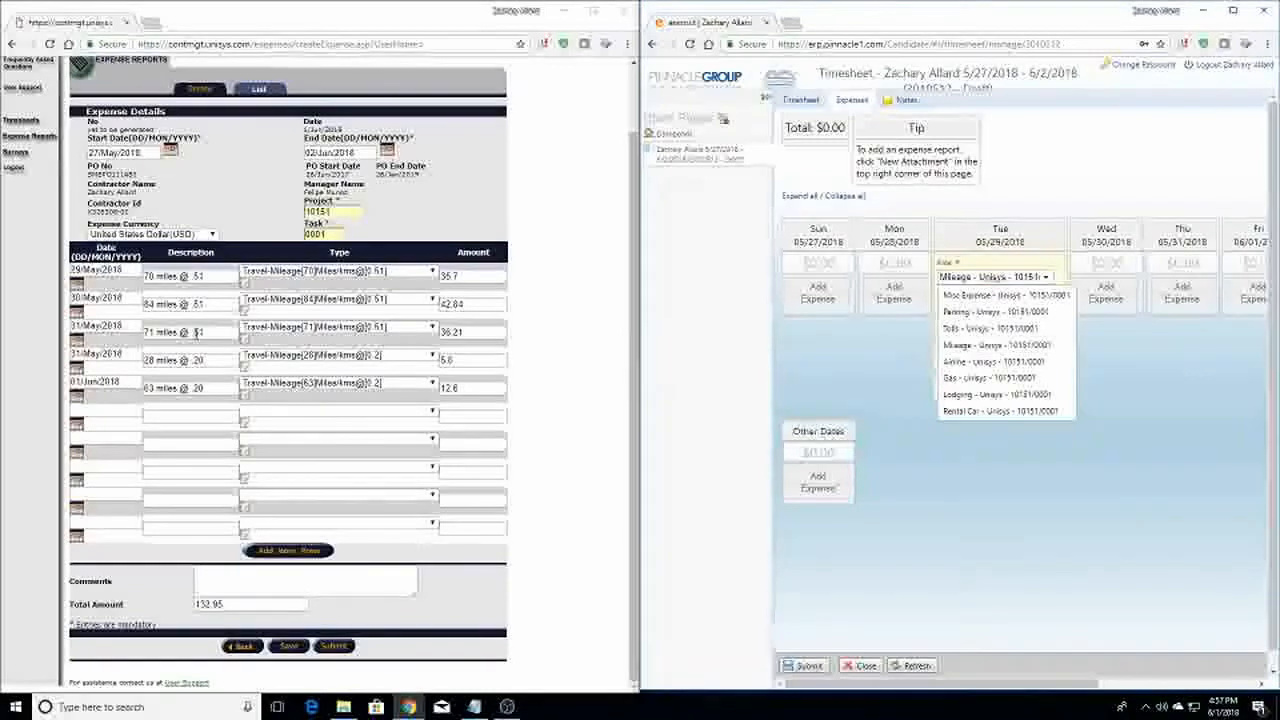
left_click(985, 346)
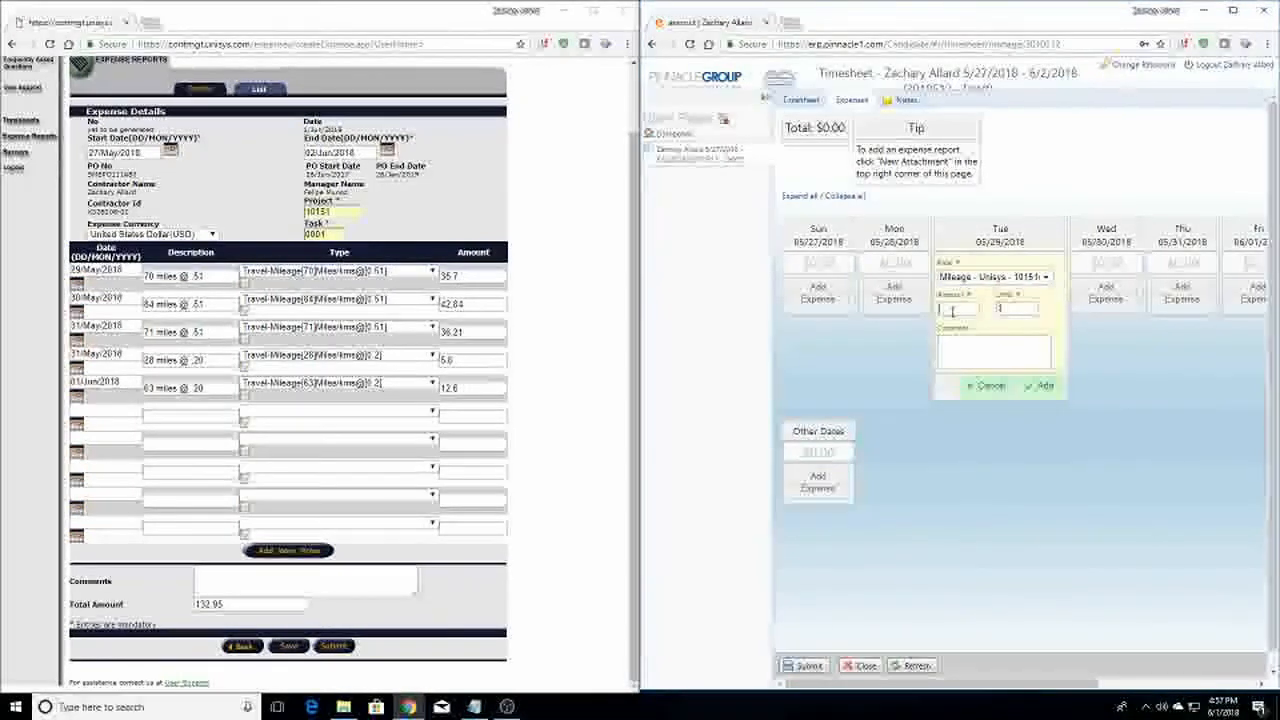
type("35.7")
key("Tab")
key("Tab")
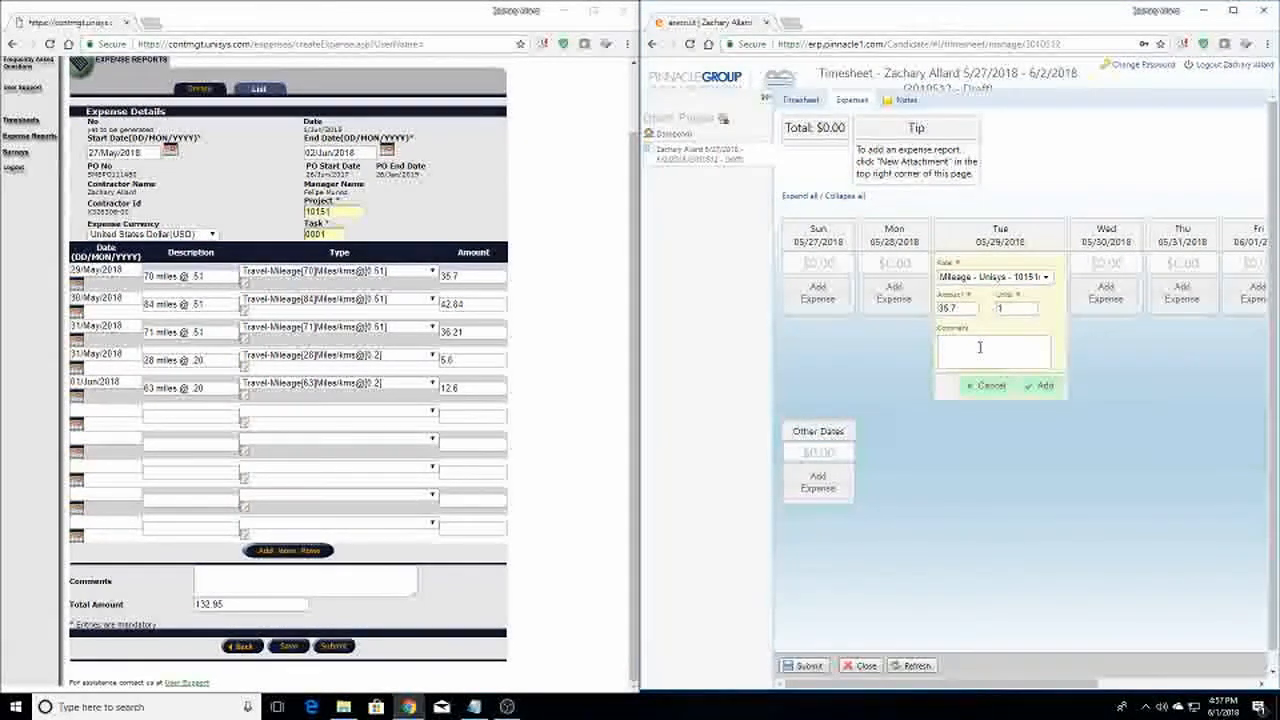
left_click(1019, 314)
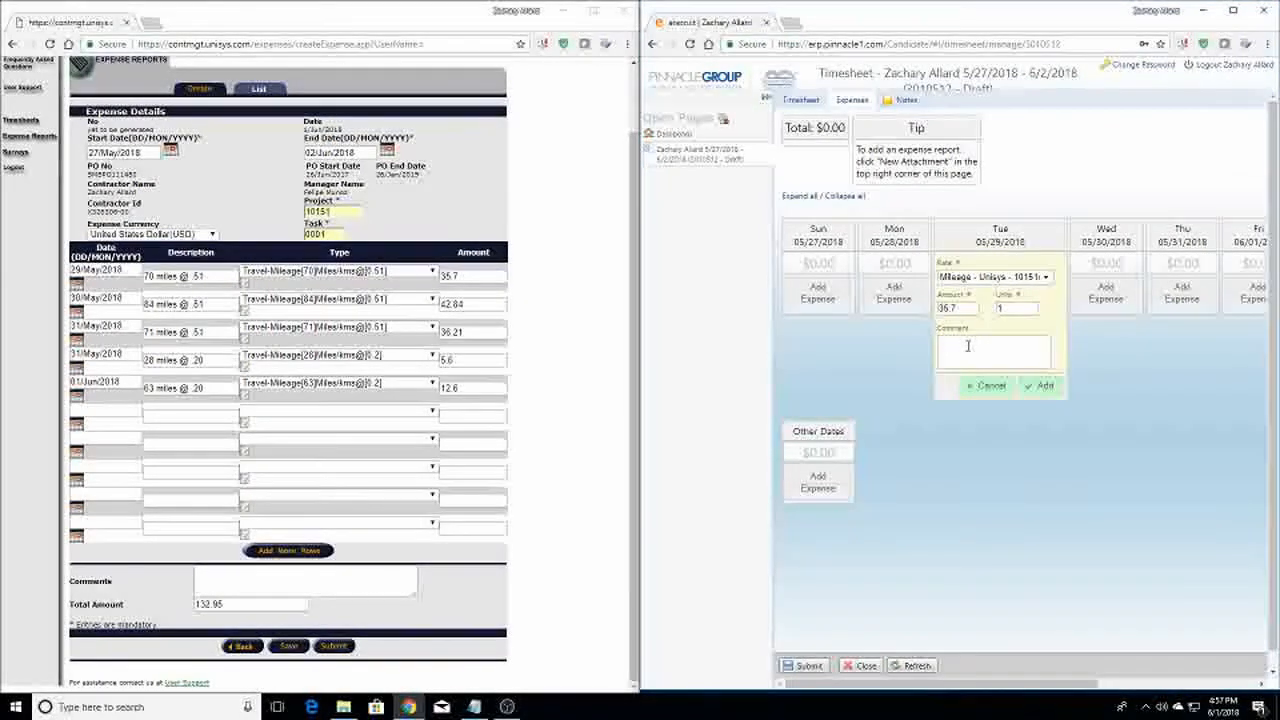
type("70")
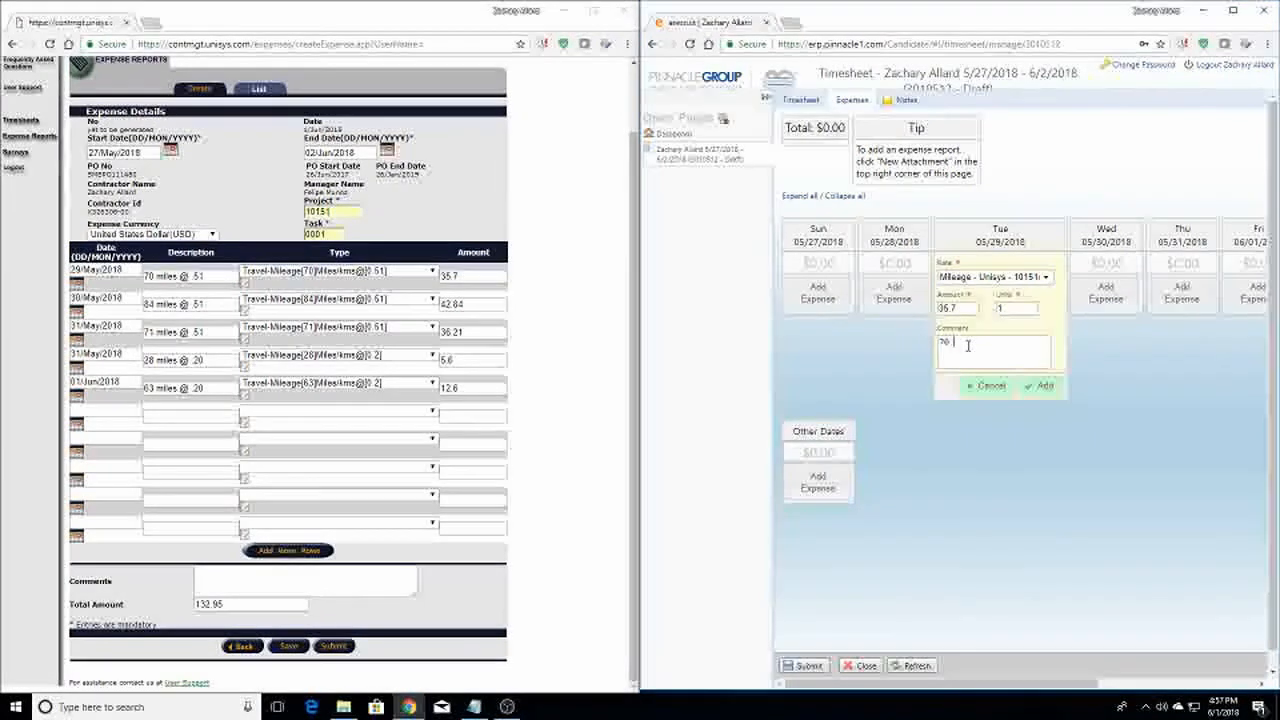
type(" miles @ ")
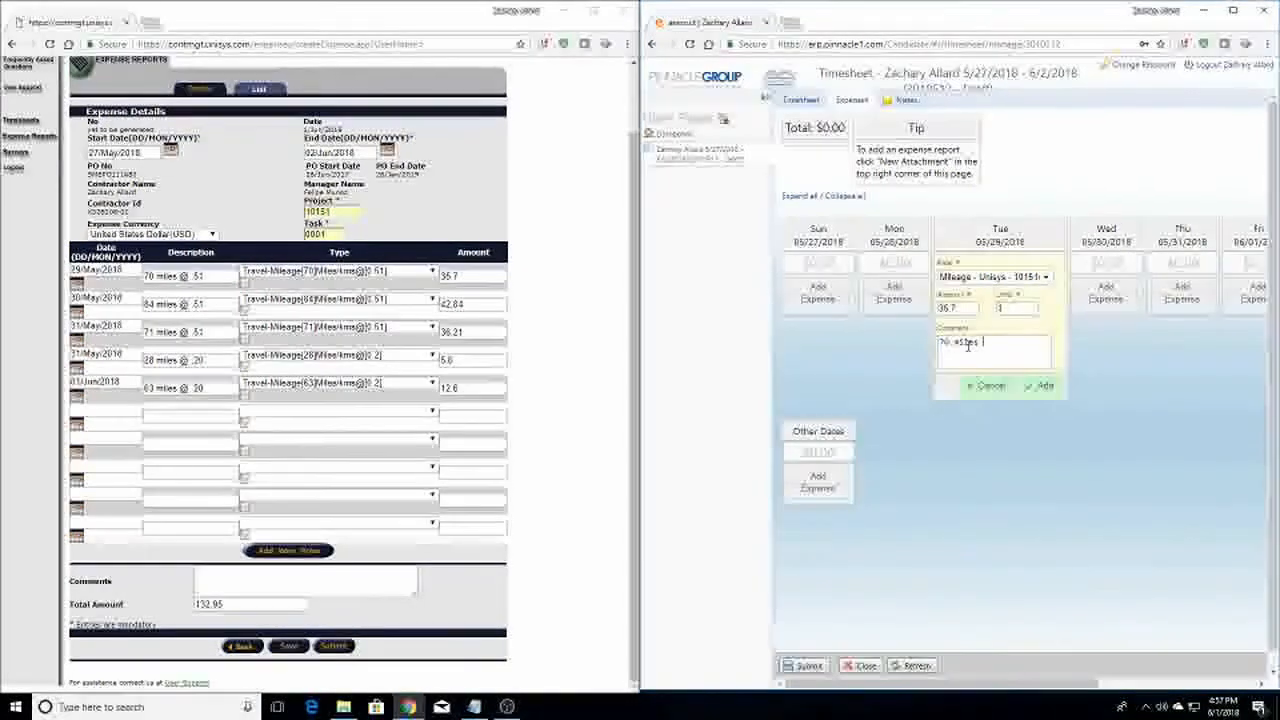
type(".51")
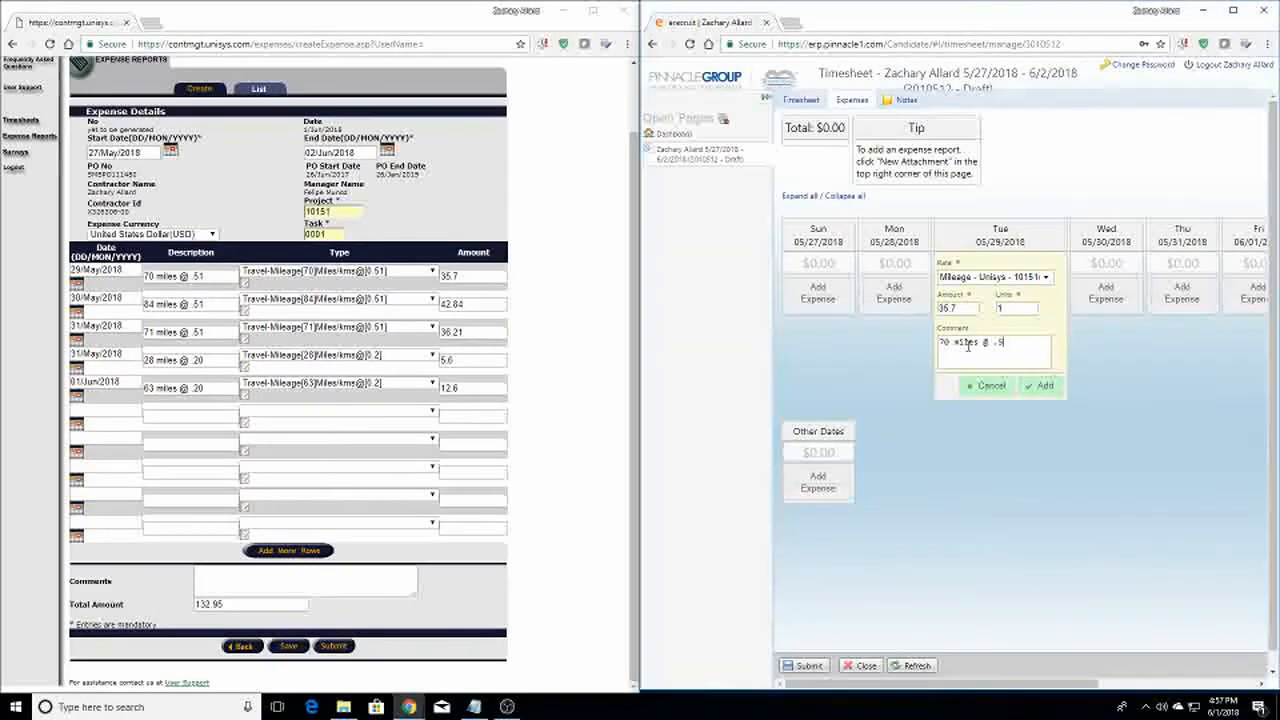
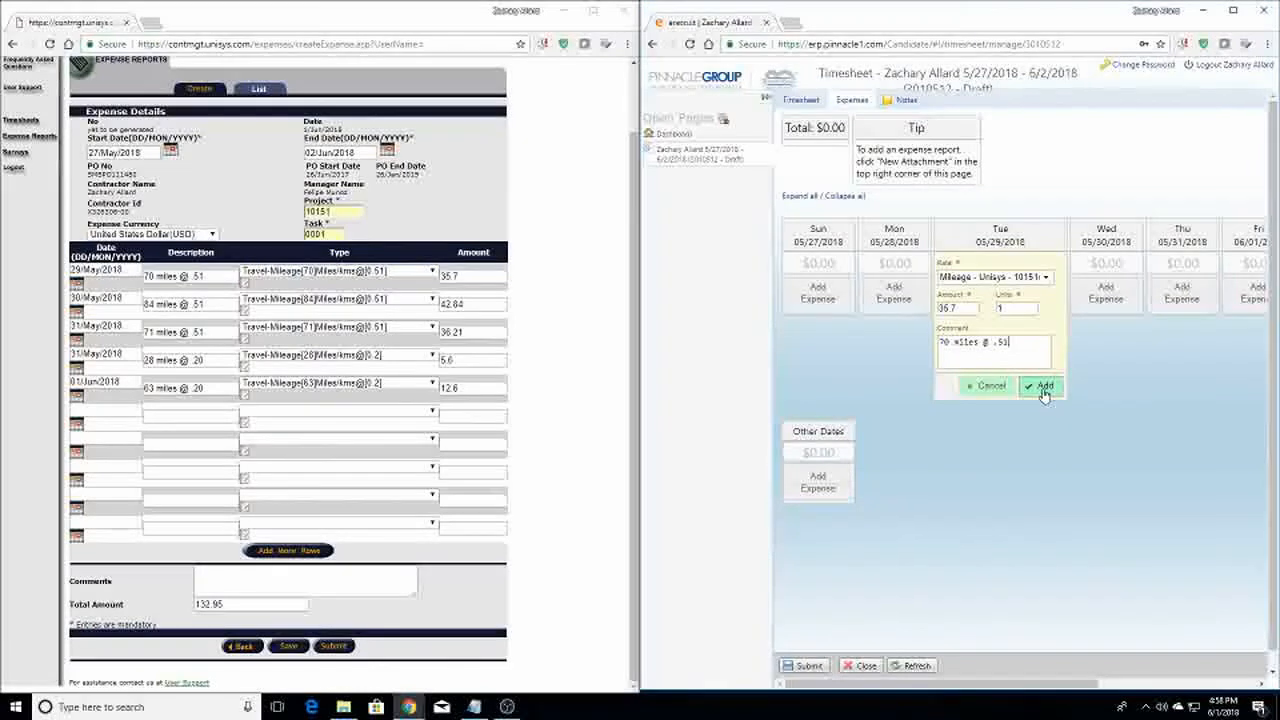
Save Tuesday's $35.70 mileage expense and scroll to show Wednesday and Thursday entries
left_click(1043, 388)
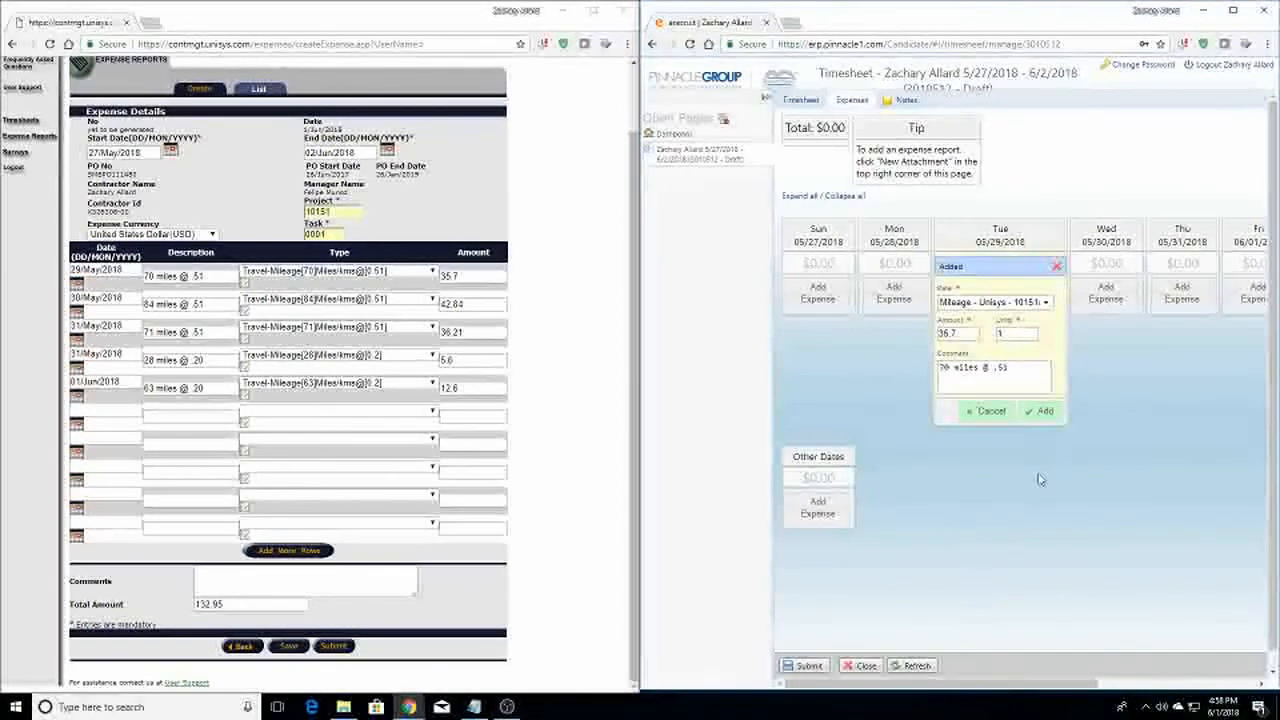
left_click_drag(981, 686, 1036, 692)
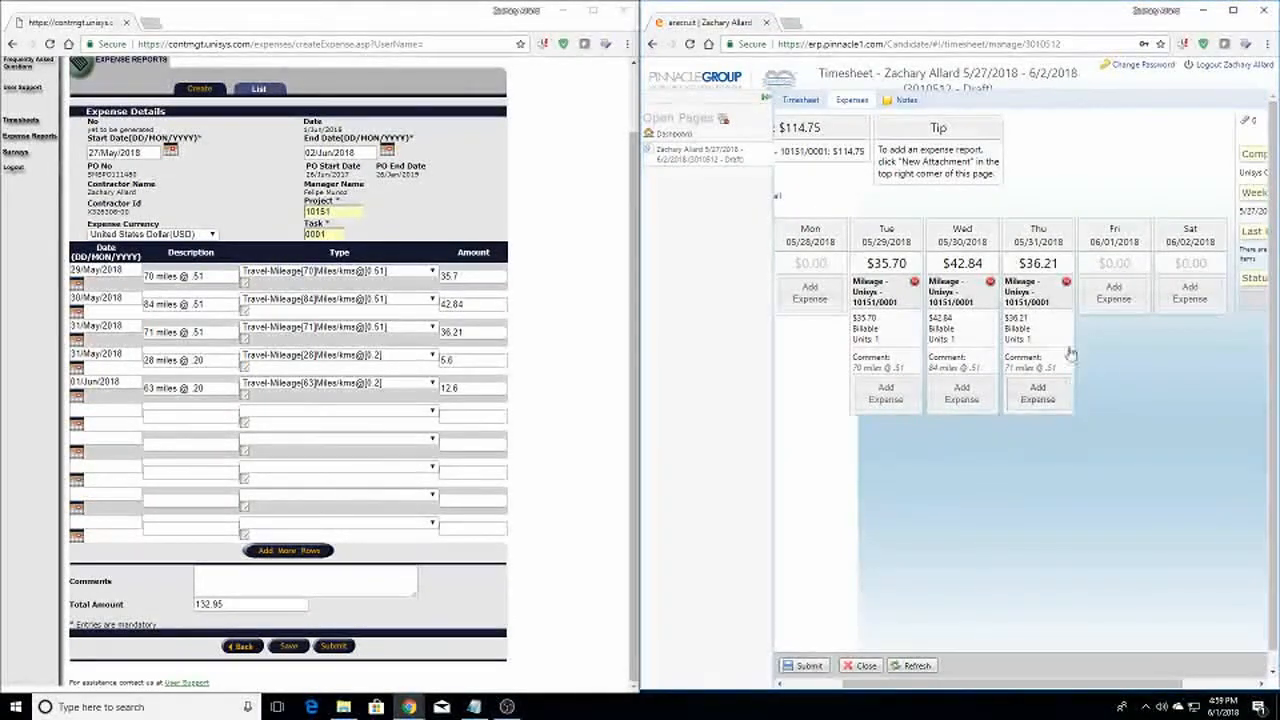
Add a Thursday Mileage - Unisys expense of 5.6 with comment '28 miles @ .20'
left_click(1040, 394)
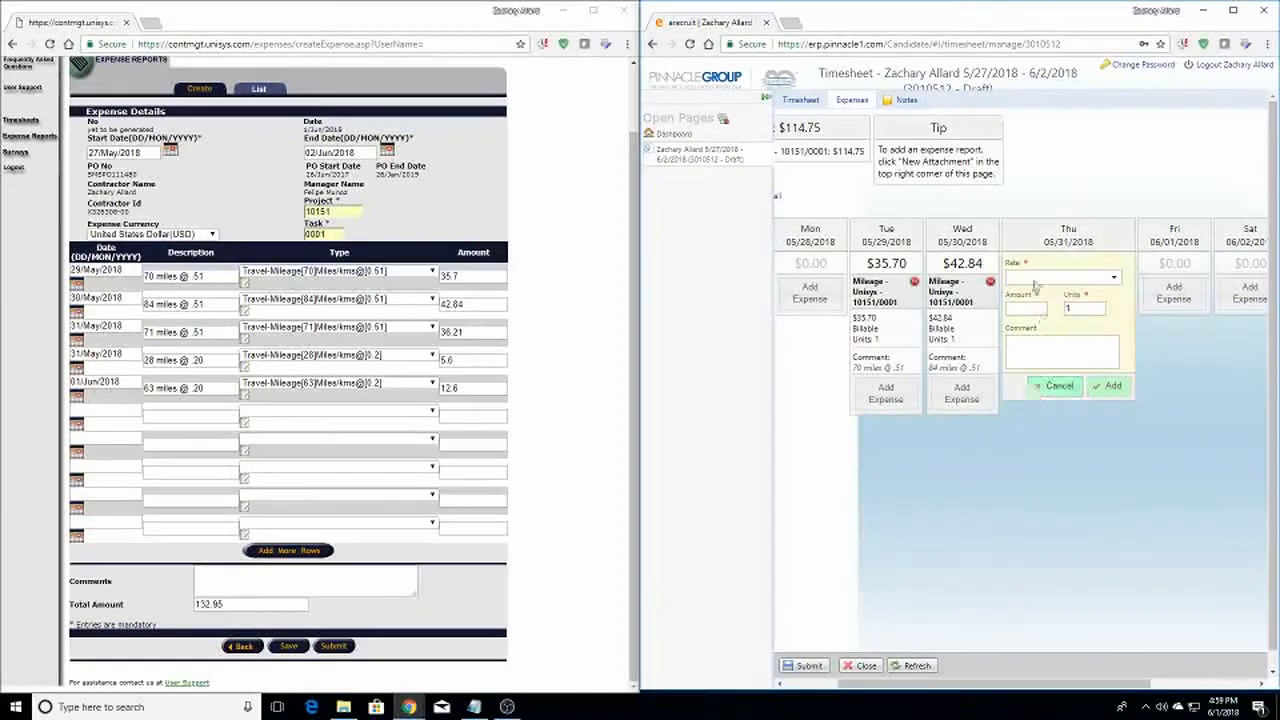
left_click(1070, 277)
left_click(1030, 330)
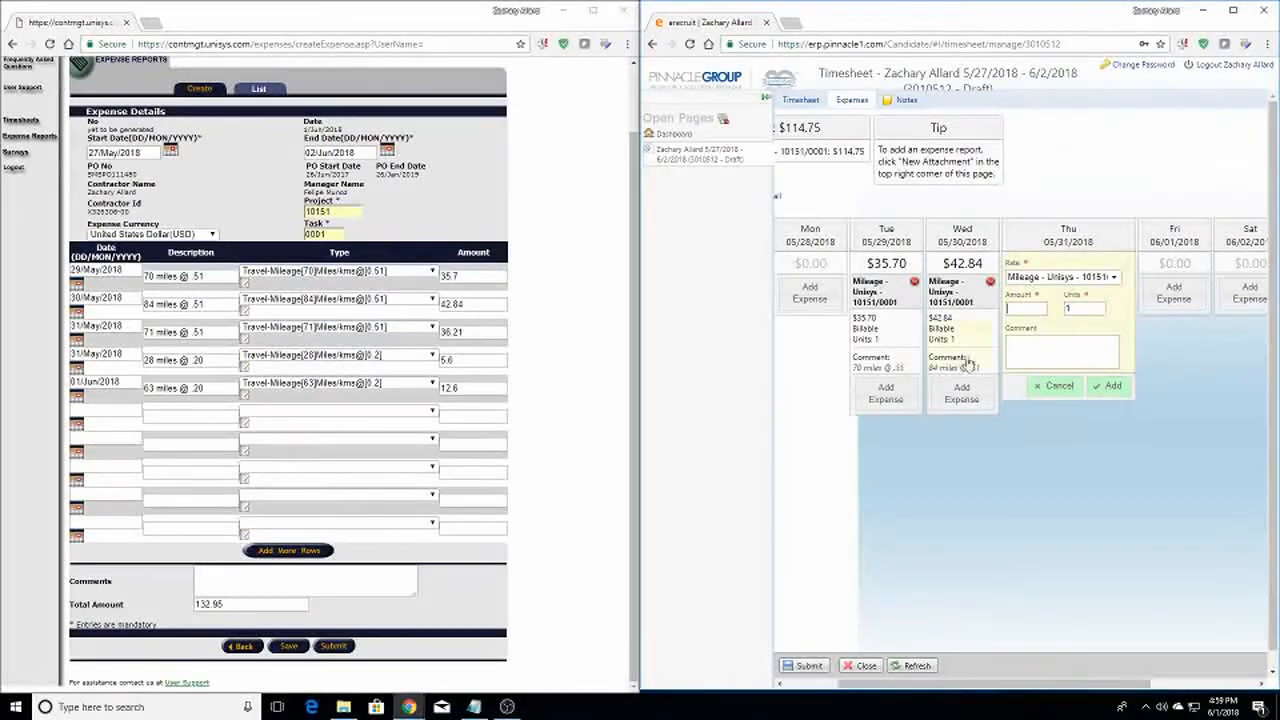
type("5.6")
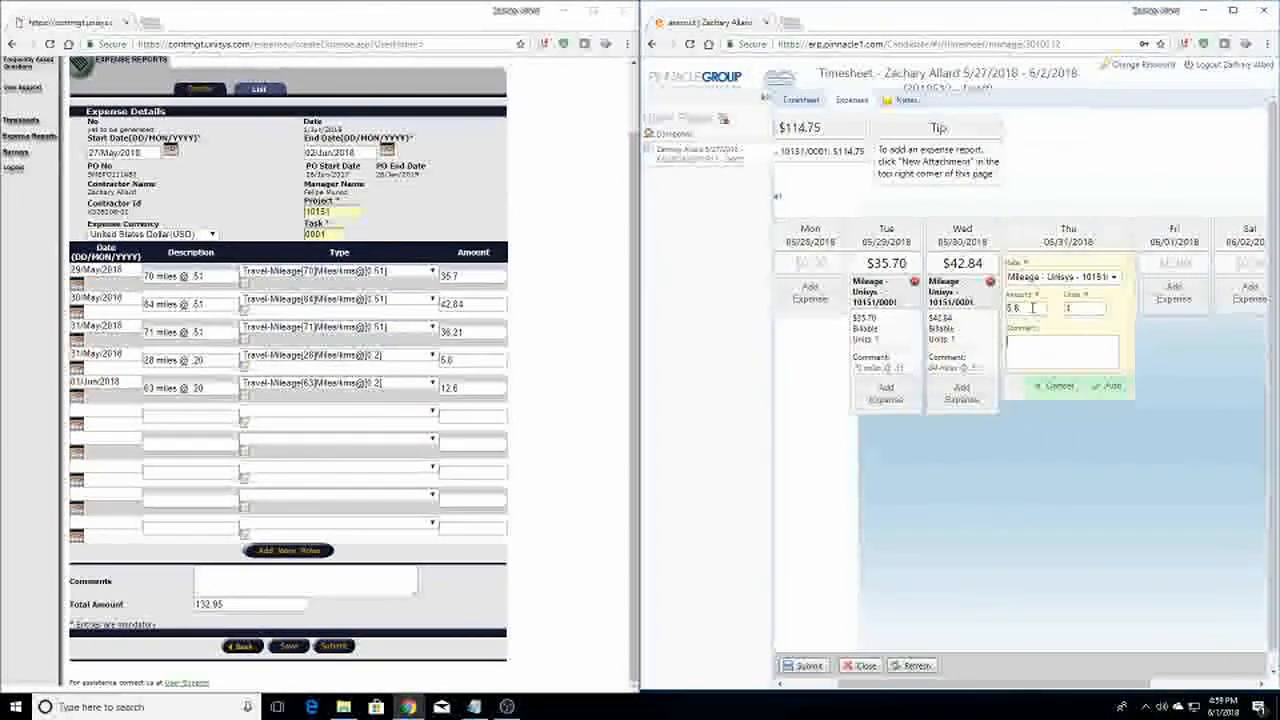
key("Tab")
key("Tab")
type("28 miles @ .20")
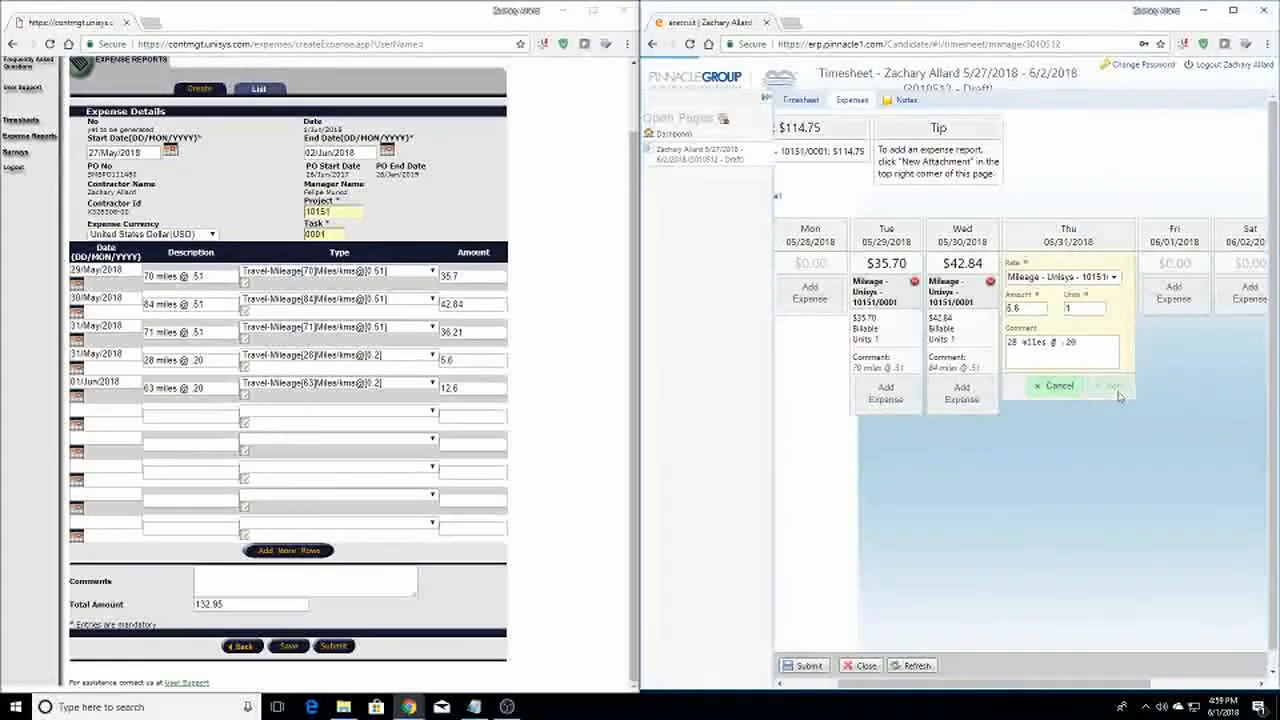
Add a Friday Mileage - Unisys expense of 12.6 with comment '63 miles'
left_click(1174, 293)
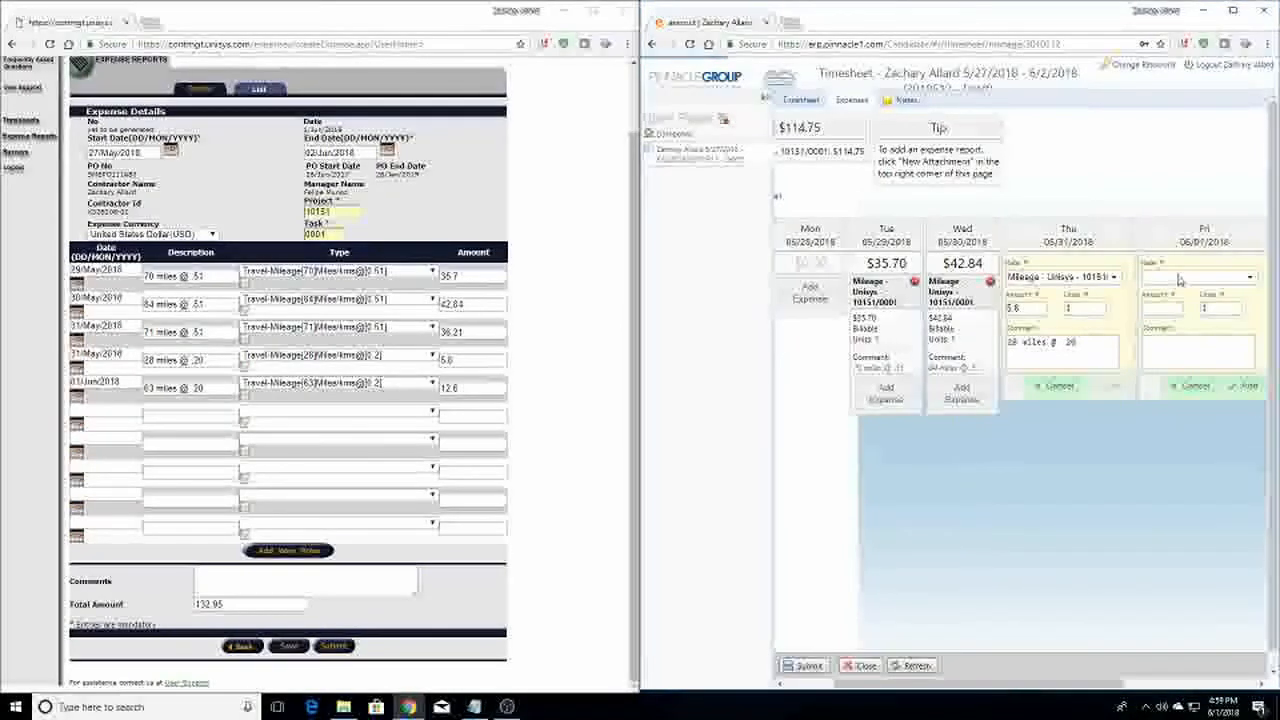
left_click(1180, 281)
left_click(1183, 386)
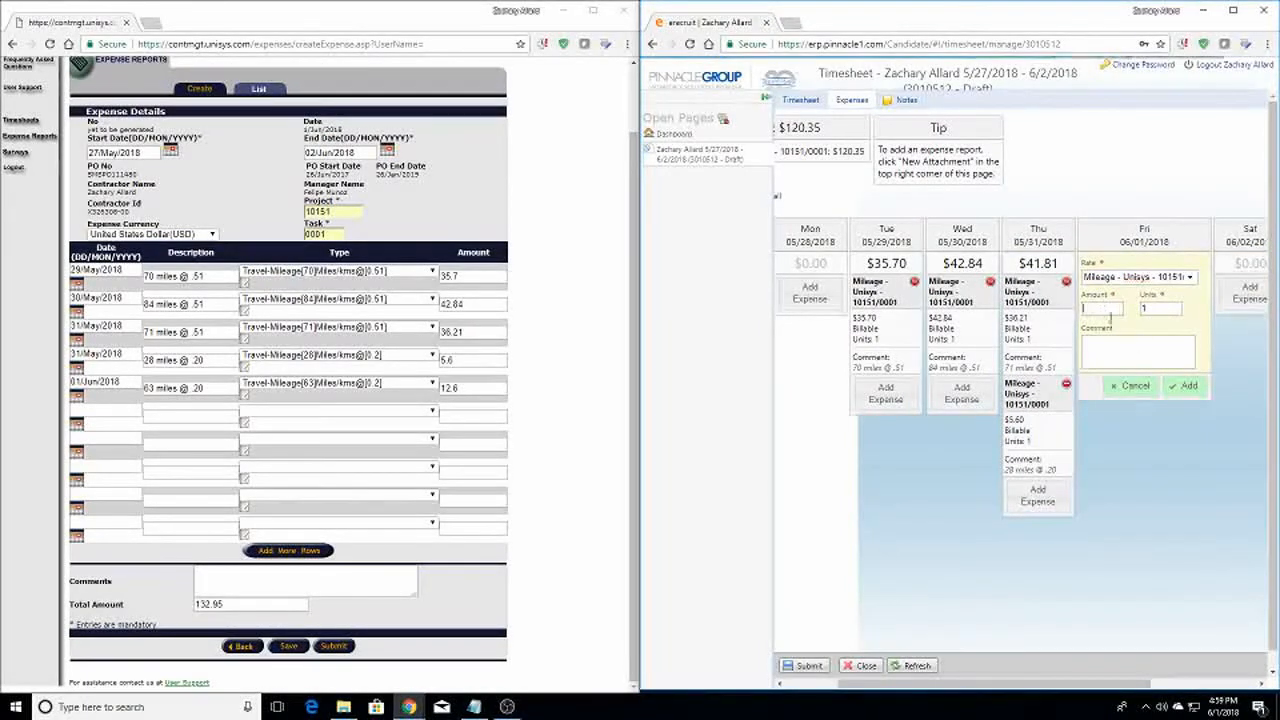
left_click(1166, 355)
type("63 miles @ .20")
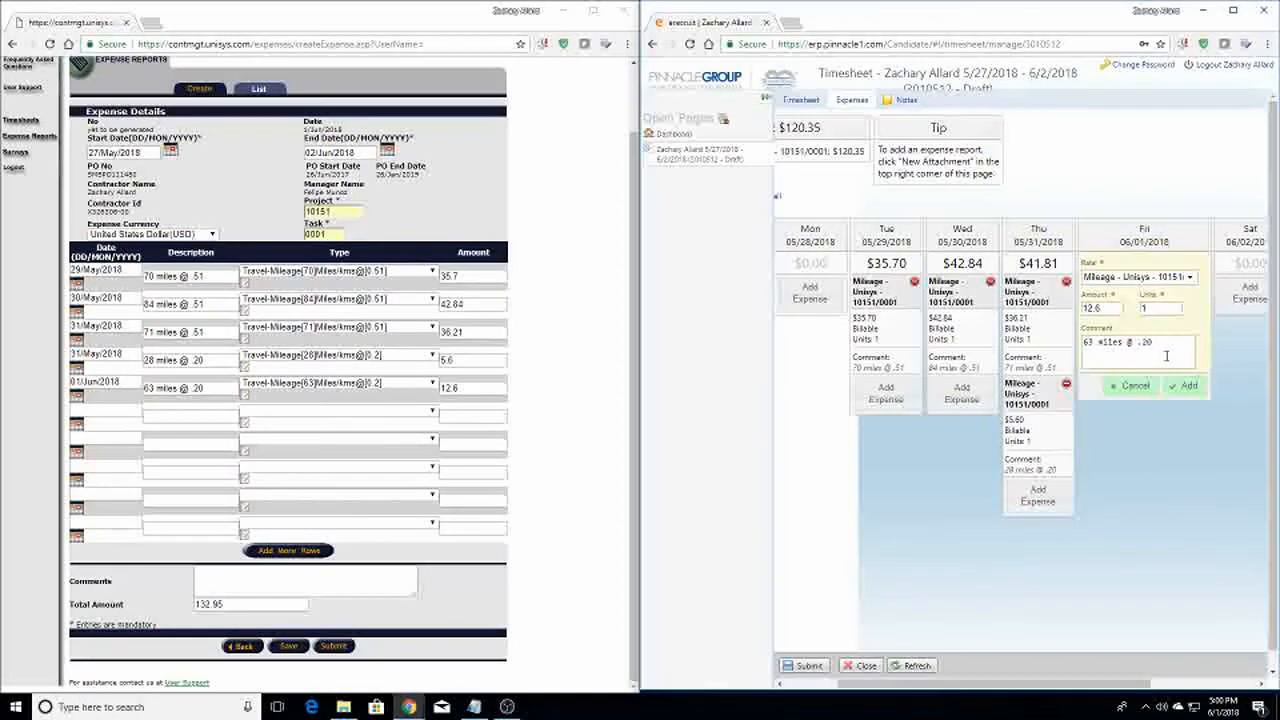
left_click(1193, 398)
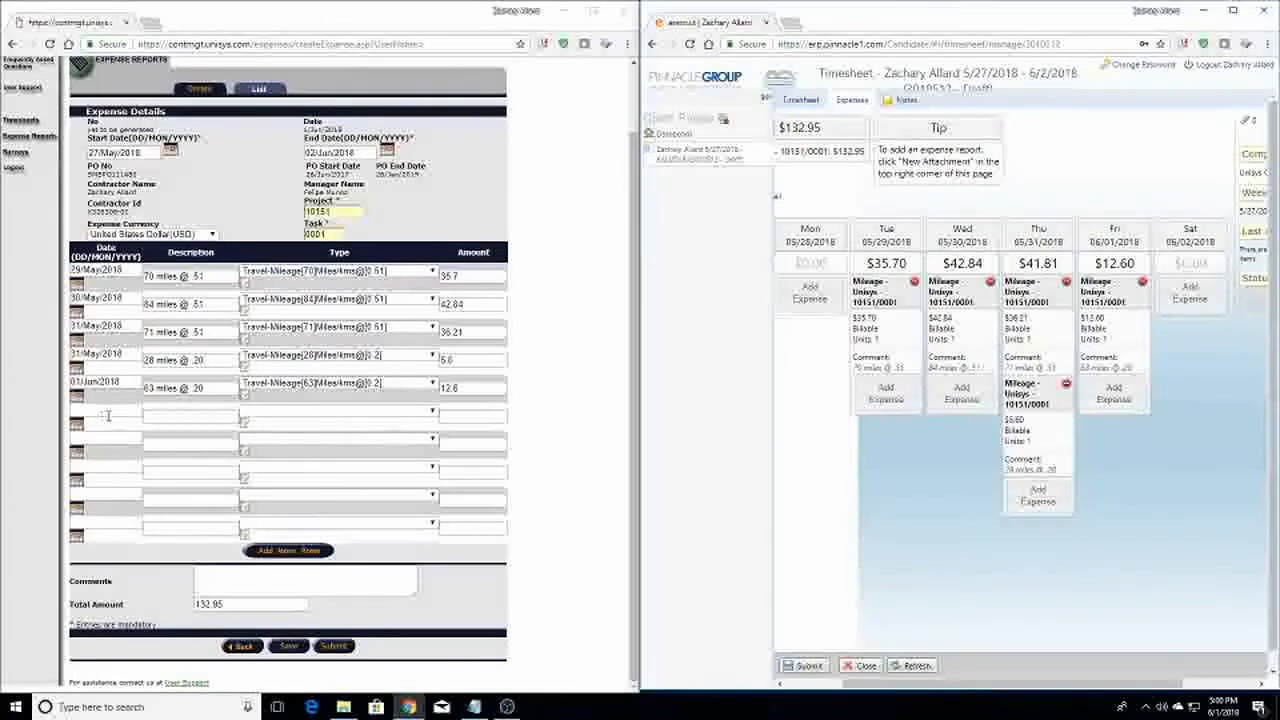
Enter an SRMS reference as the description of expense row 6
left_click(188, 418)
type("SRMS")
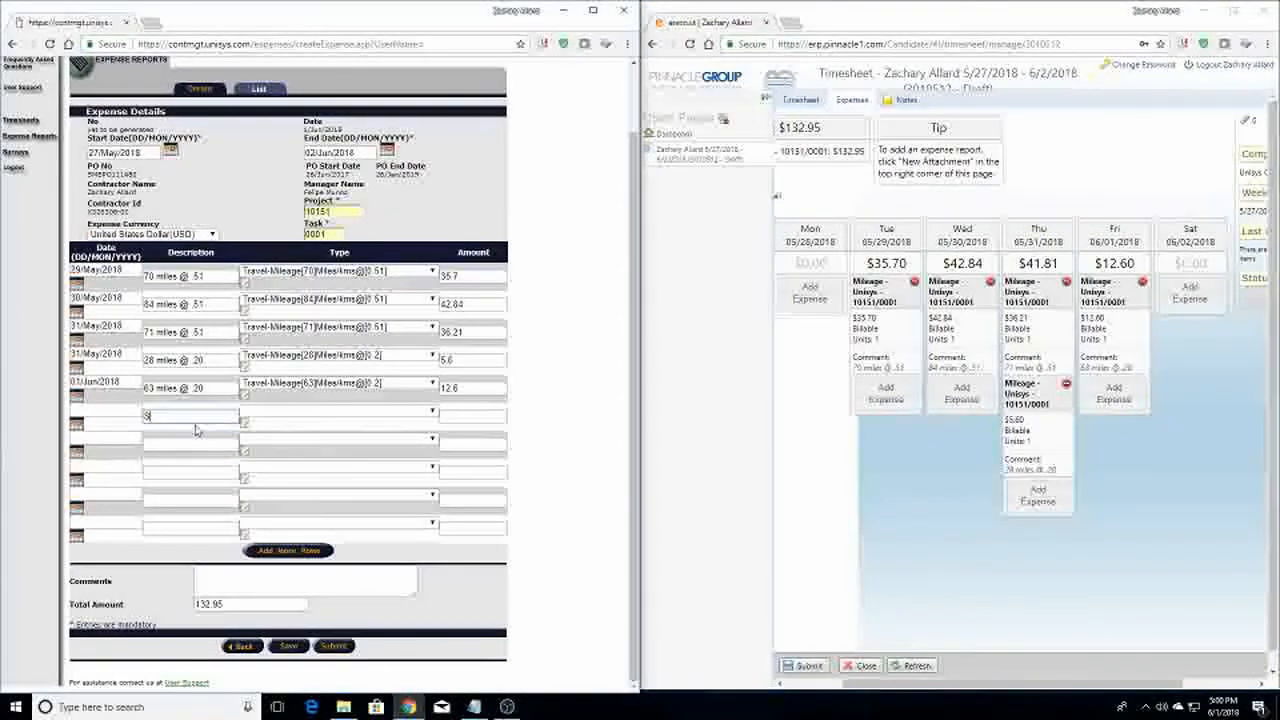
type("000000")
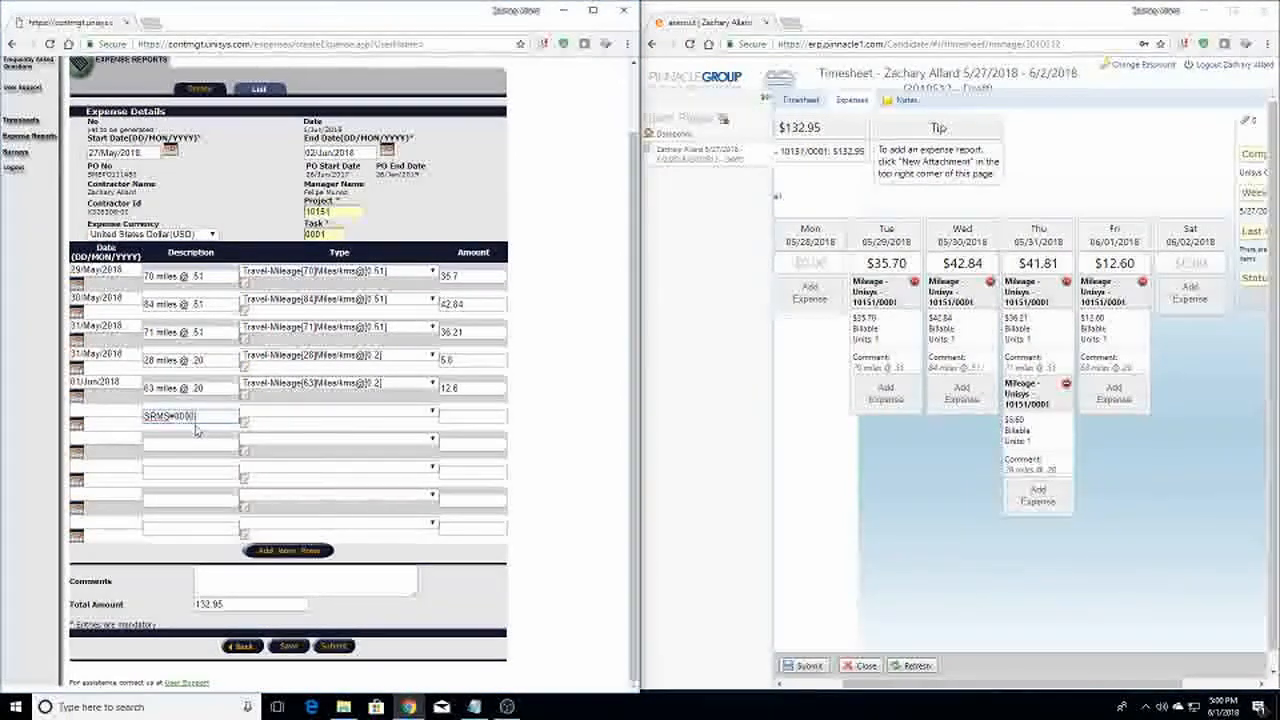
key("Tab")
key("s")
key("Down")
key("Down")
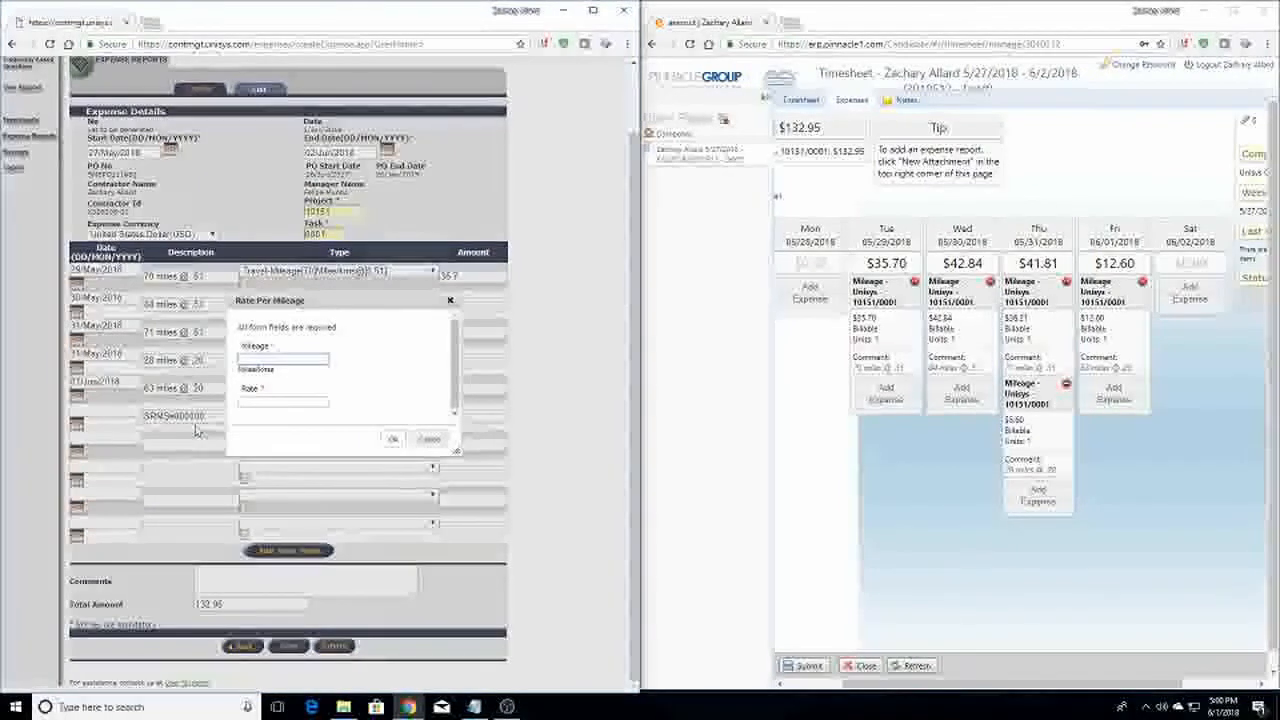
Set row 6's type to Travel - Parking with an amount of 3
left_click(428, 438)
left_click(358, 413)
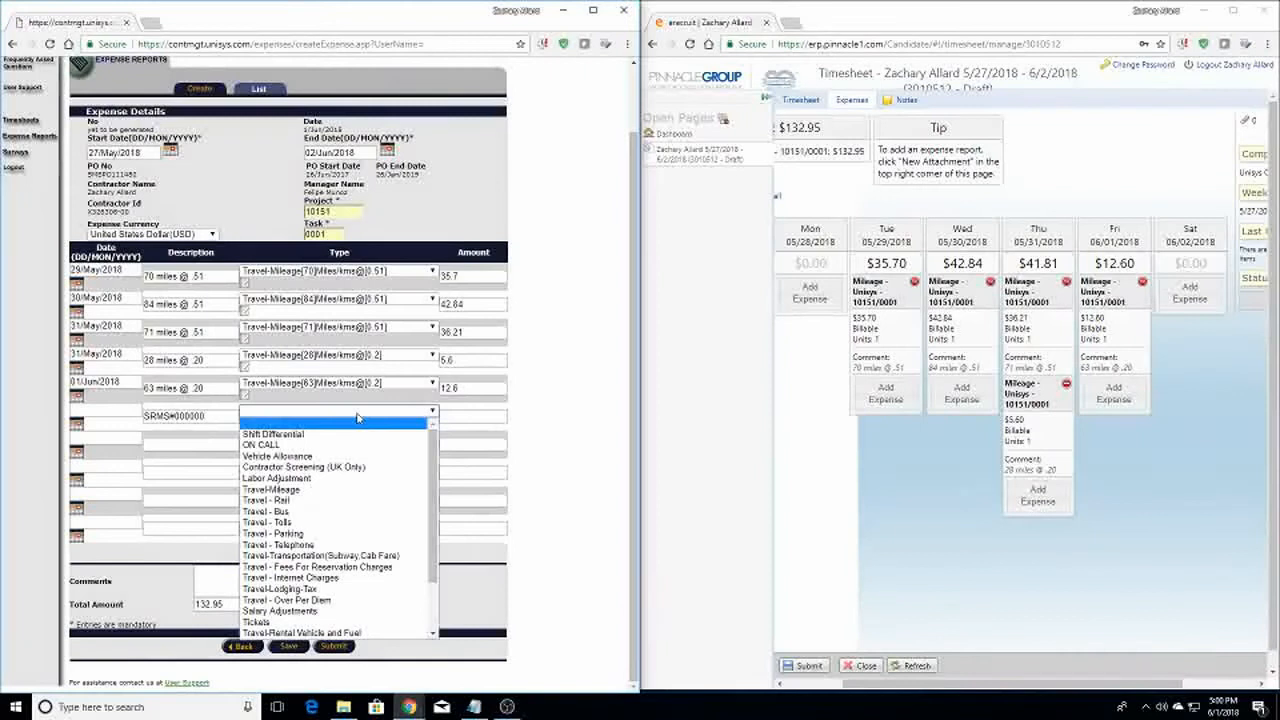
left_click(357, 536)
left_click(467, 423)
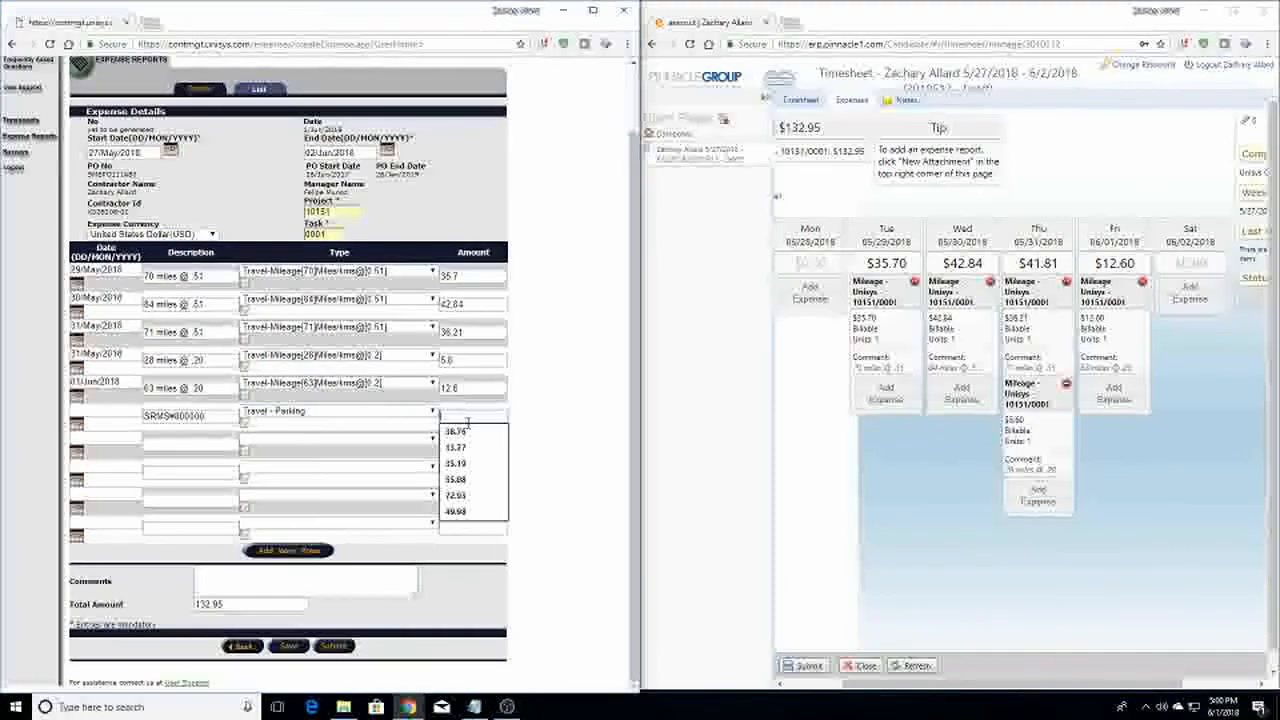
type("3")
left_click(360, 440)
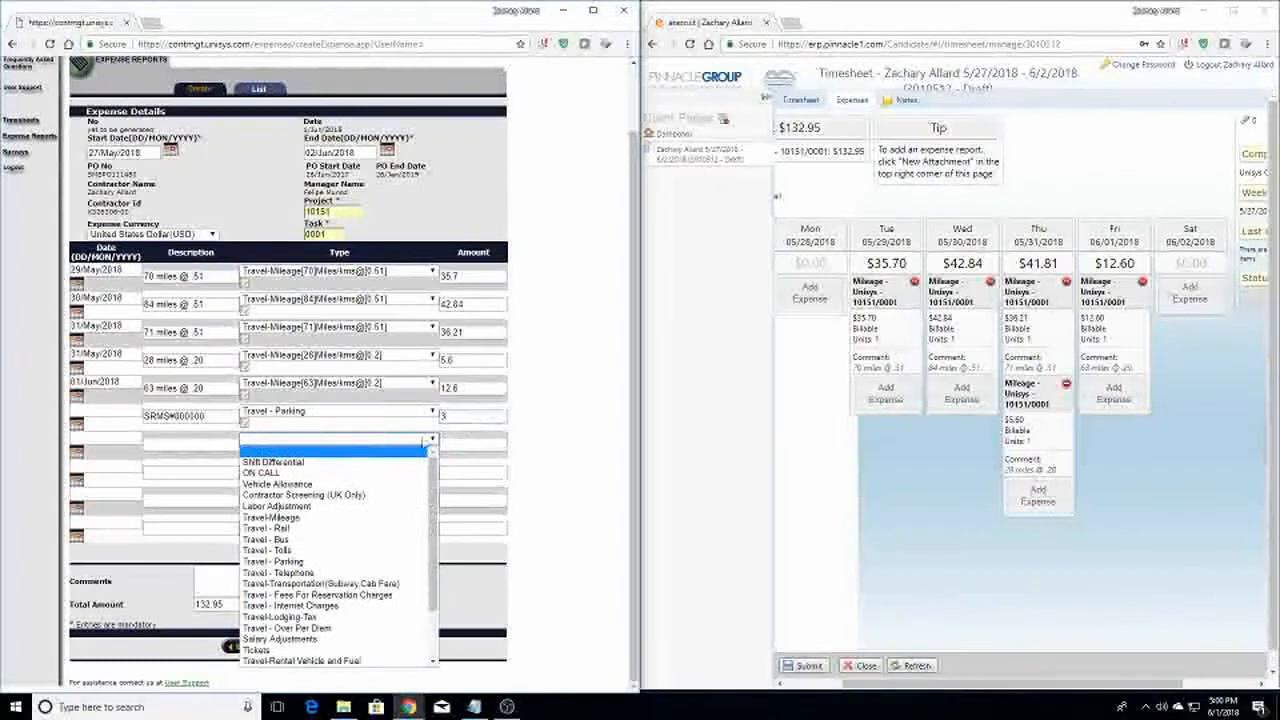
left_click(551, 437)
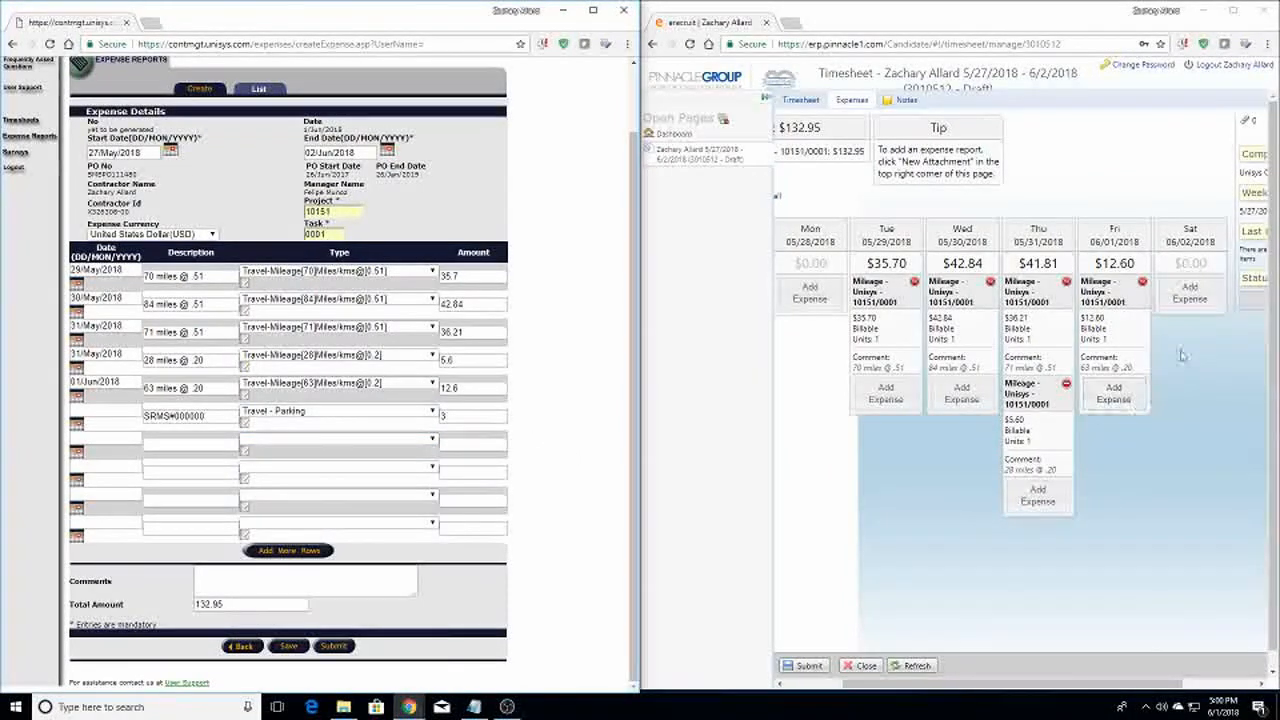
Draft a Friday Unisys parking expense of 3 in eRecruit, then cancel it unsaved
left_click(1100, 400)
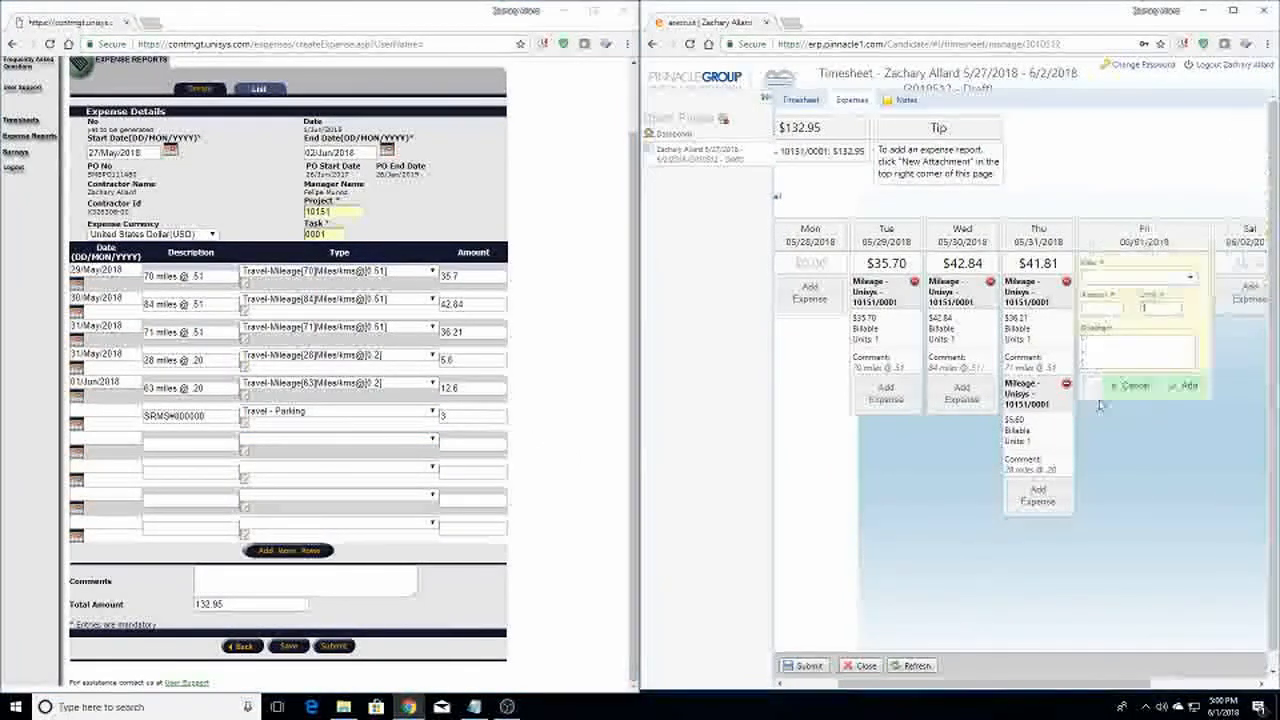
left_click(1112, 279)
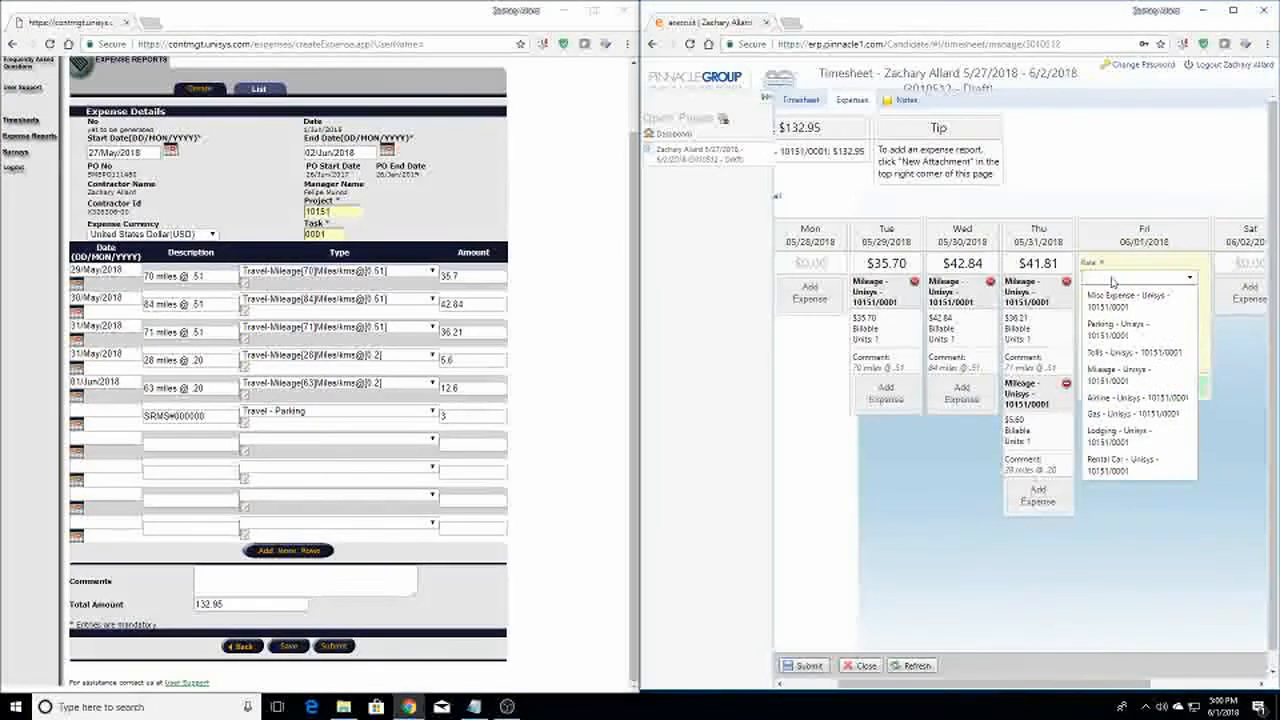
left_click(1117, 328)
left_click(1097, 307)
type("3")
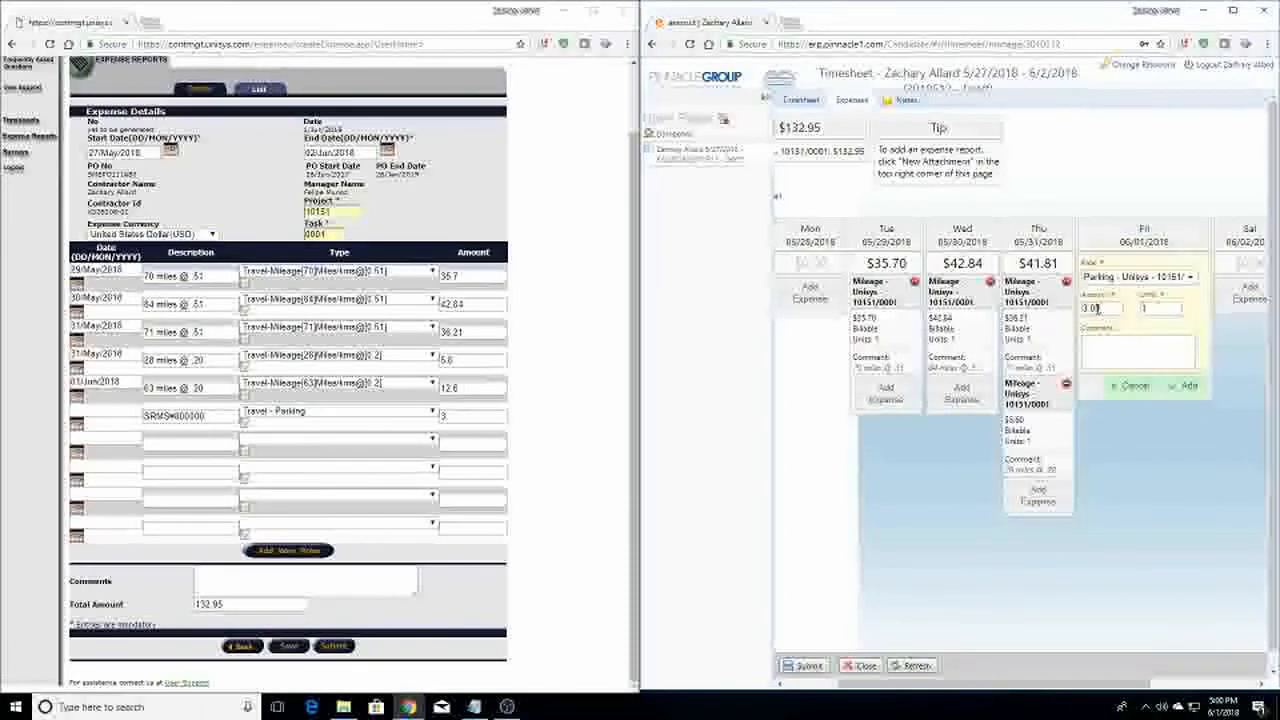
left_click(1094, 343)
type("$4")
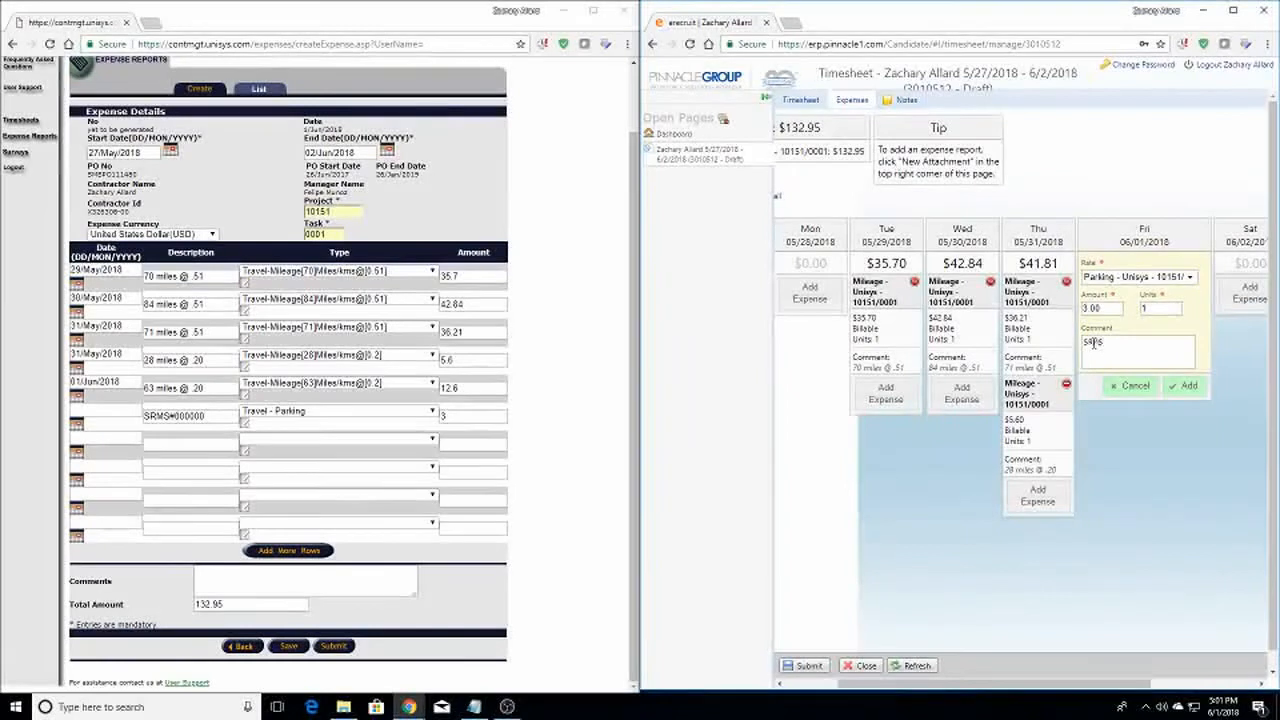
type("000000")
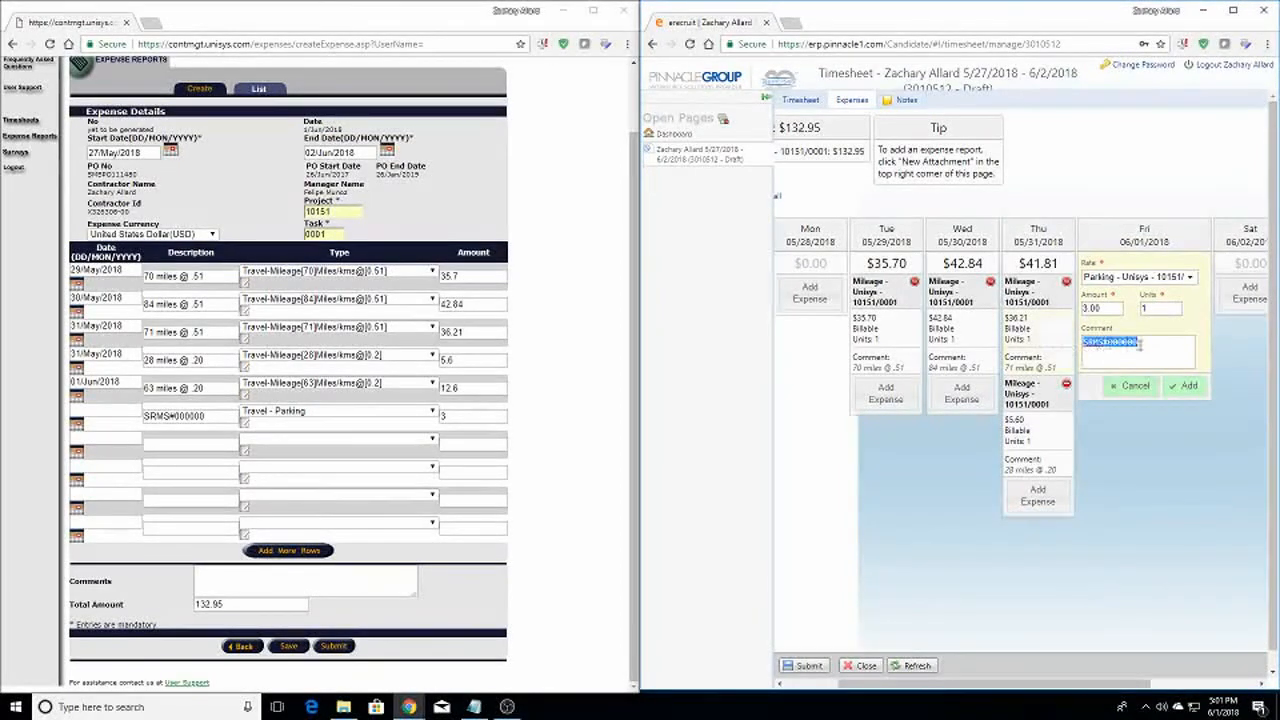
key("BackSpace")
double_click(1109, 309)
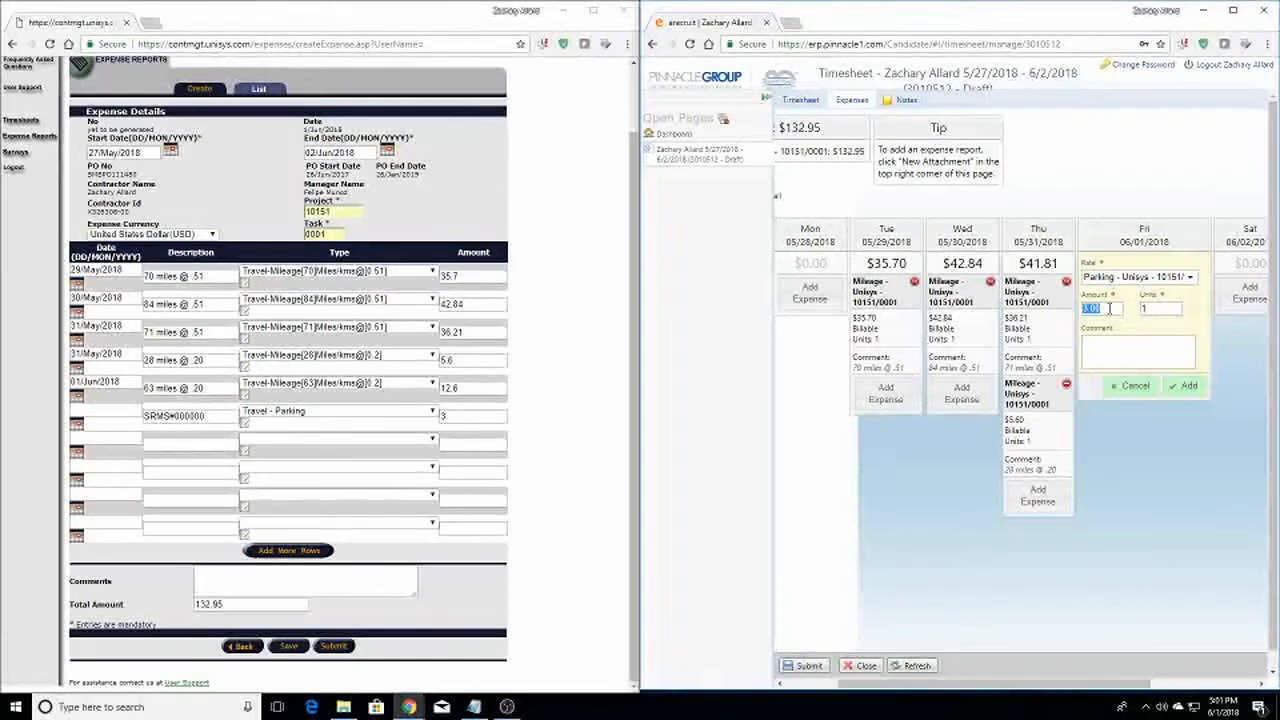
left_click(1123, 279)
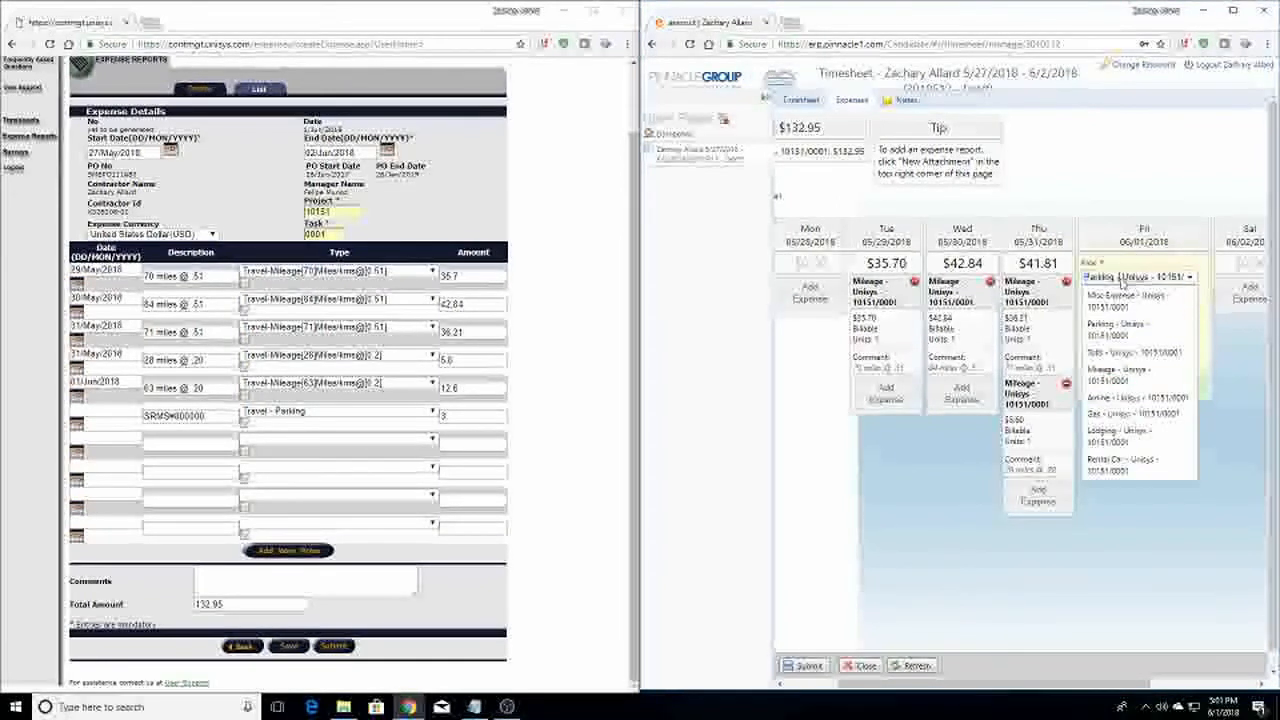
left_click(1226, 342)
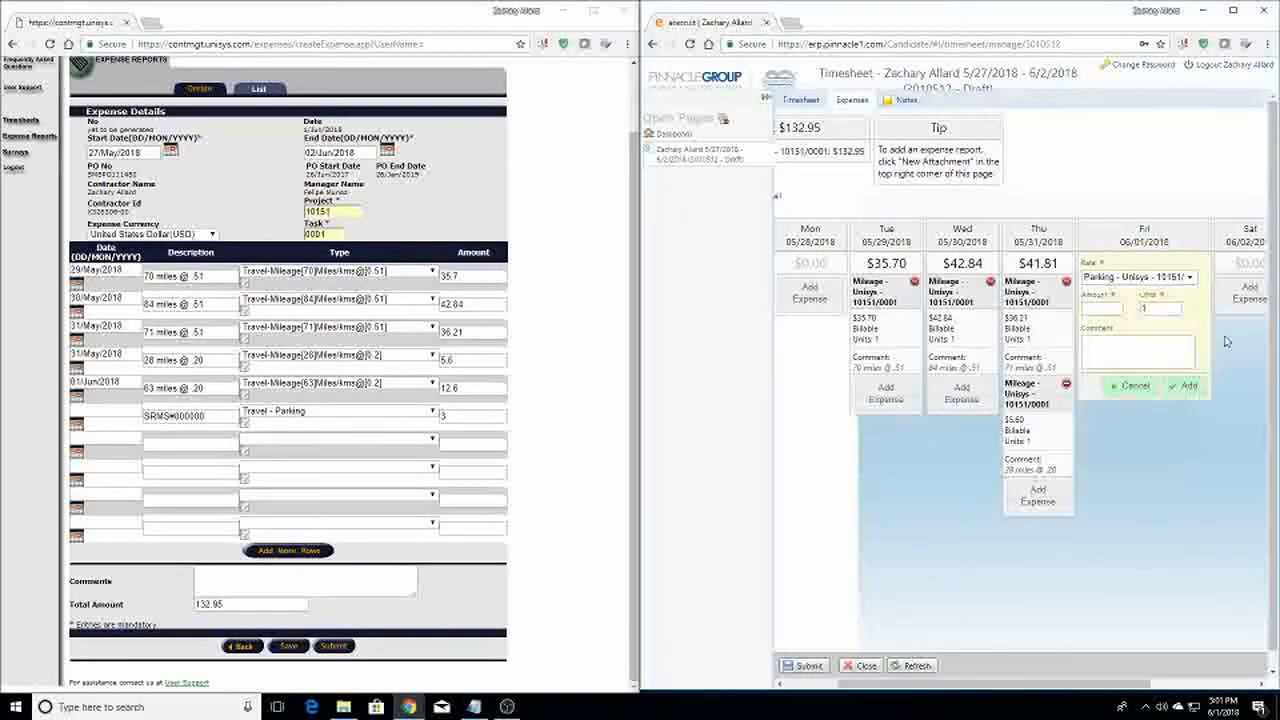
left_click(1114, 389)
Clear the Travel - Parking row's description, type and amount in P-Relay
double_click(224, 416)
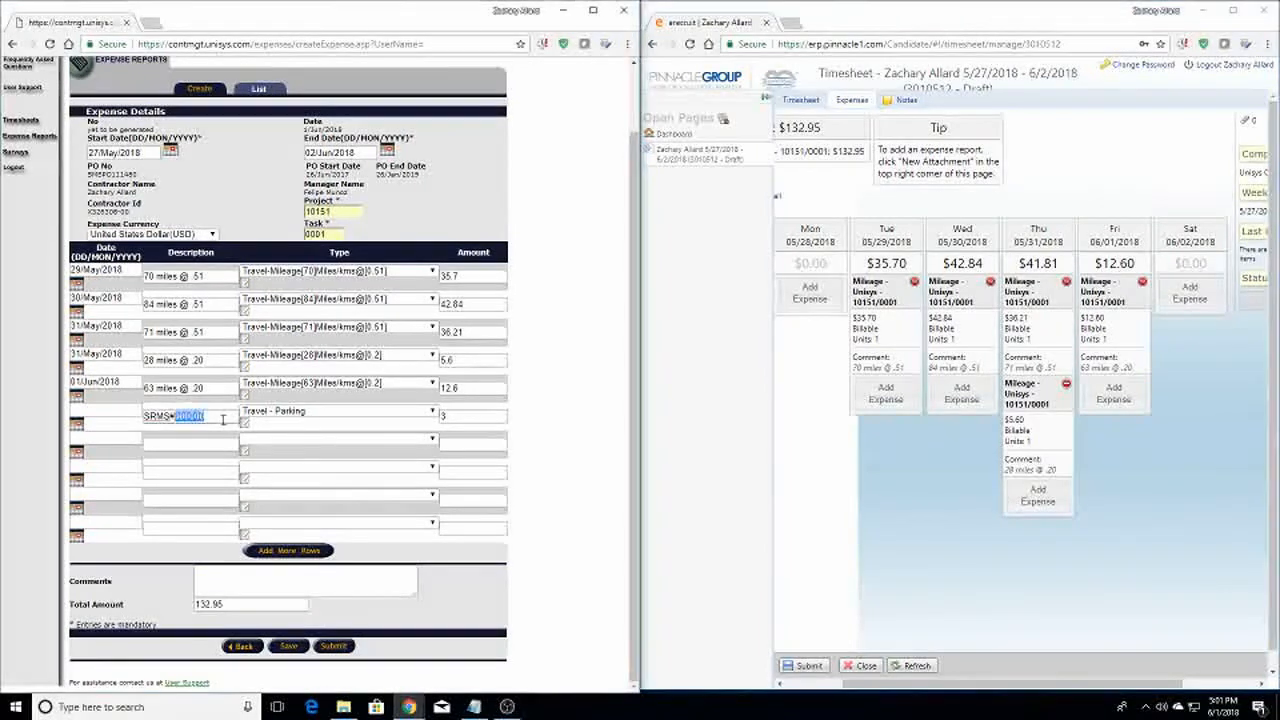
key("Delete")
left_click(288, 411)
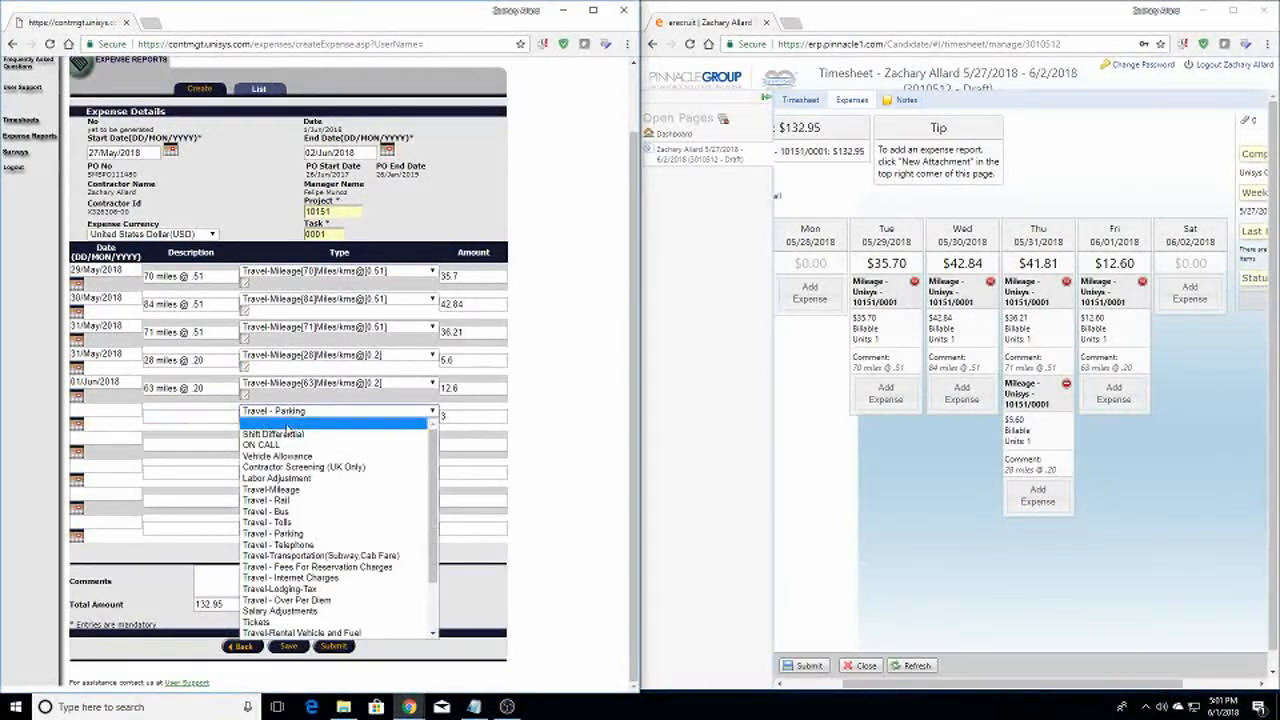
left_click(420, 422)
double_click(460, 416)
left_click(559, 419)
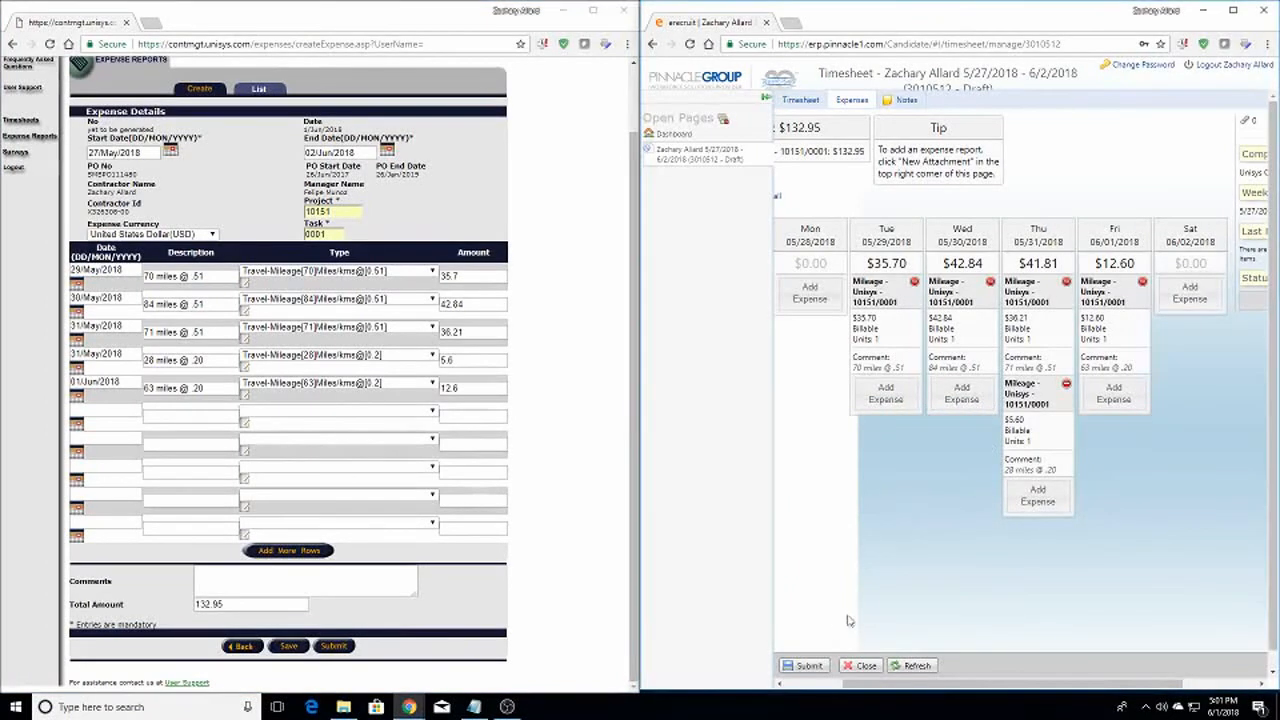
Scroll the week's expenses, then review Tue–Fri timesheet hours totalling 28h 42m
left_click_drag(920, 685, 842, 688)
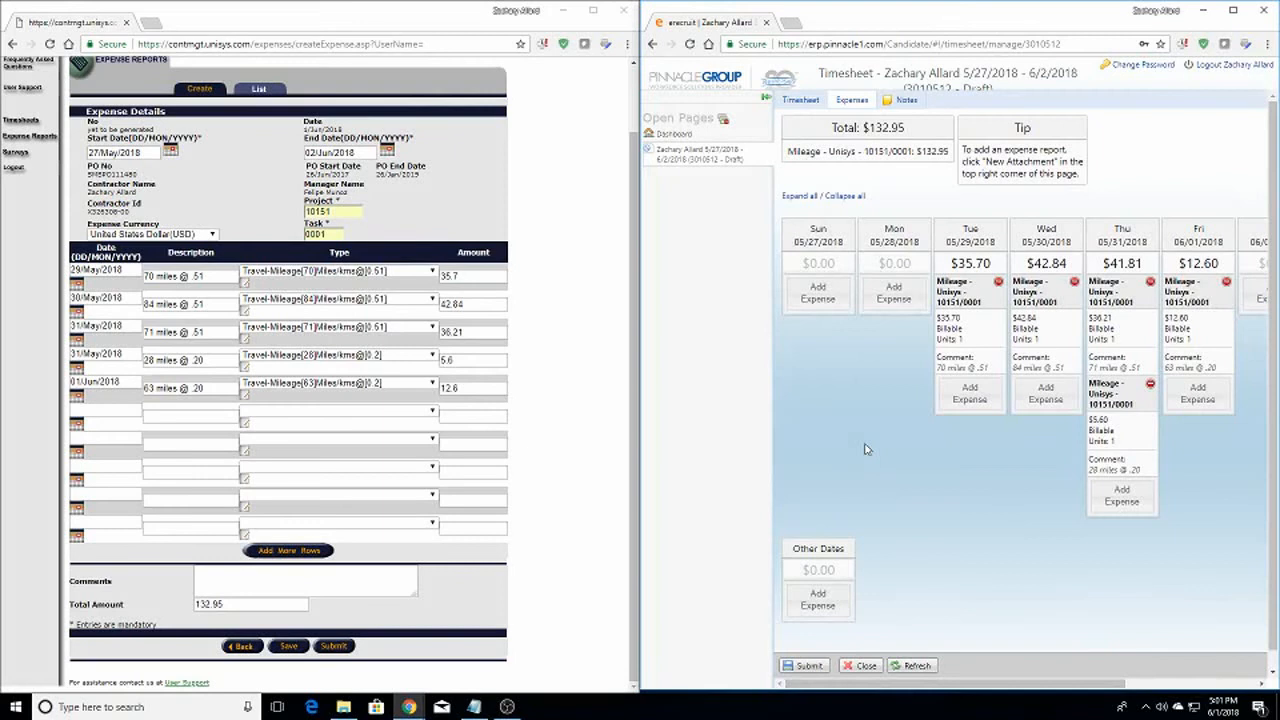
left_click_drag(855, 128, 894, 128)
left_click(890, 130)
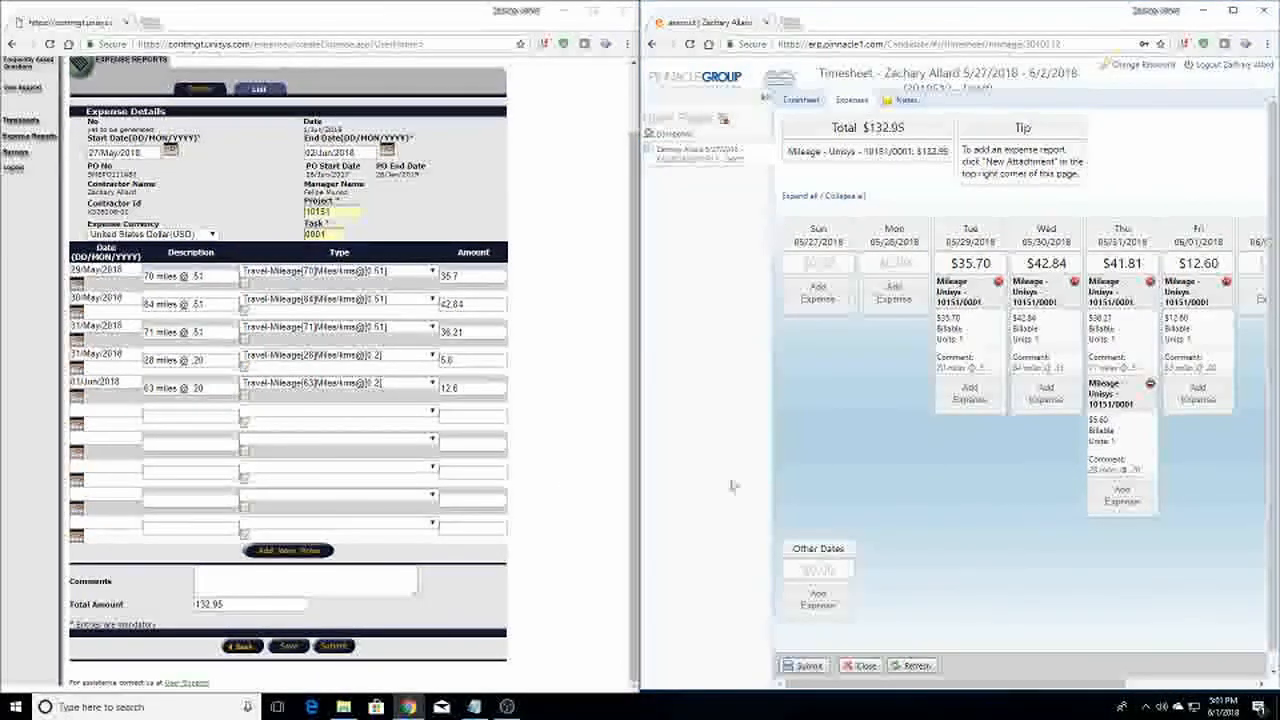
left_click_drag(977, 690, 1007, 690)
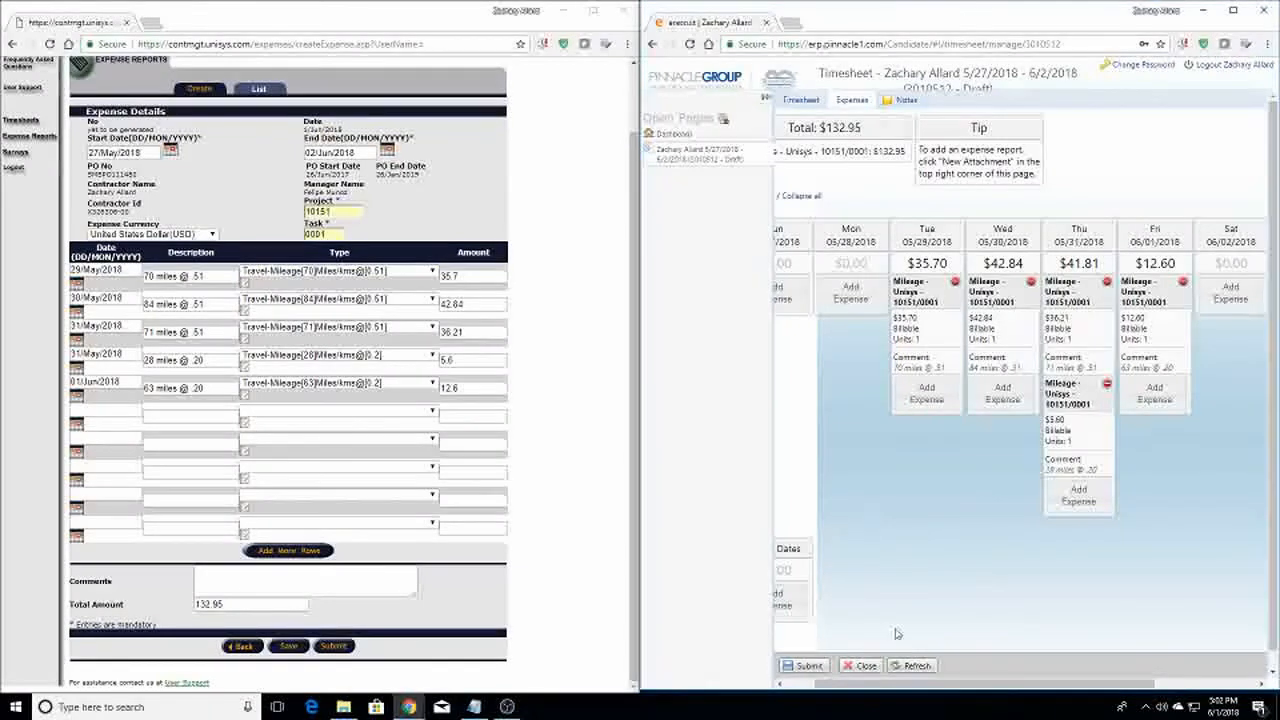
left_click_drag(935, 687, 906, 687)
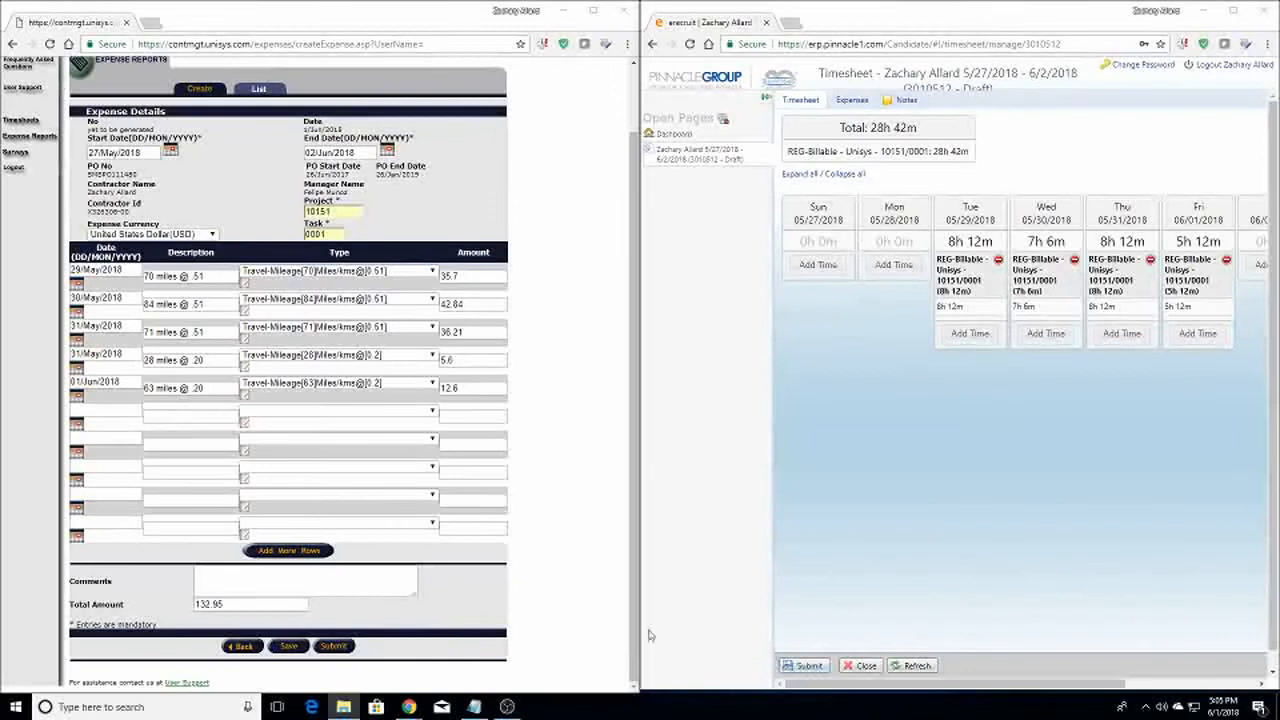
Submit the 27/May–02/Jun/2018 P-Relay expense report for 132.95
left_click(334, 647)
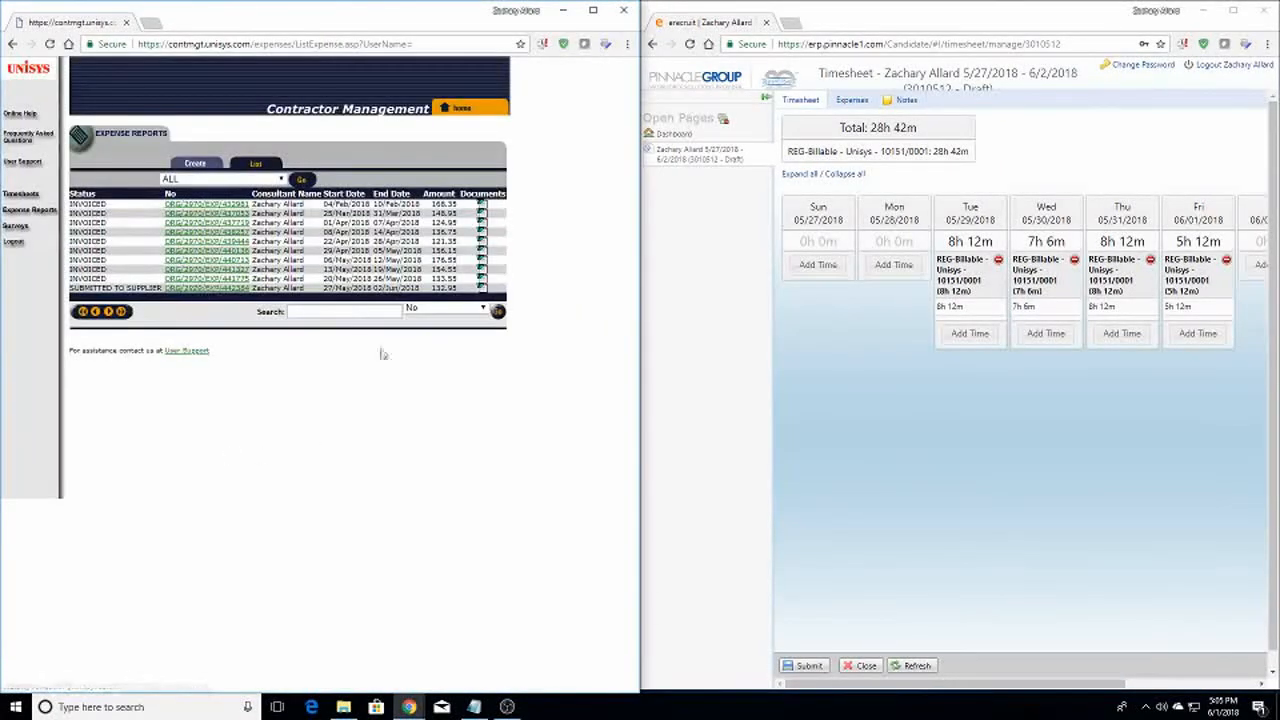
left_click(764, 323)
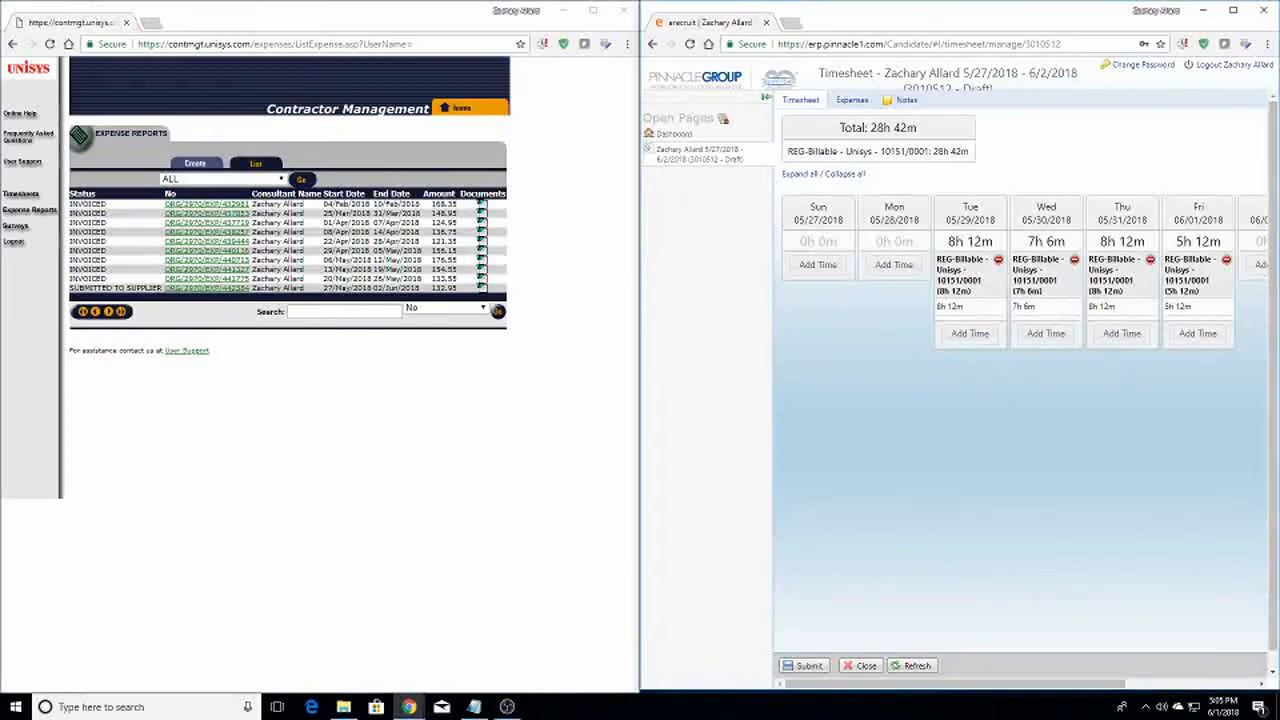
Dock Cognito Forms on the left and read its 28.7 hours and 316 miles for week ending 6/2/2018
left_click_drag(1279, 194, 2, 60)
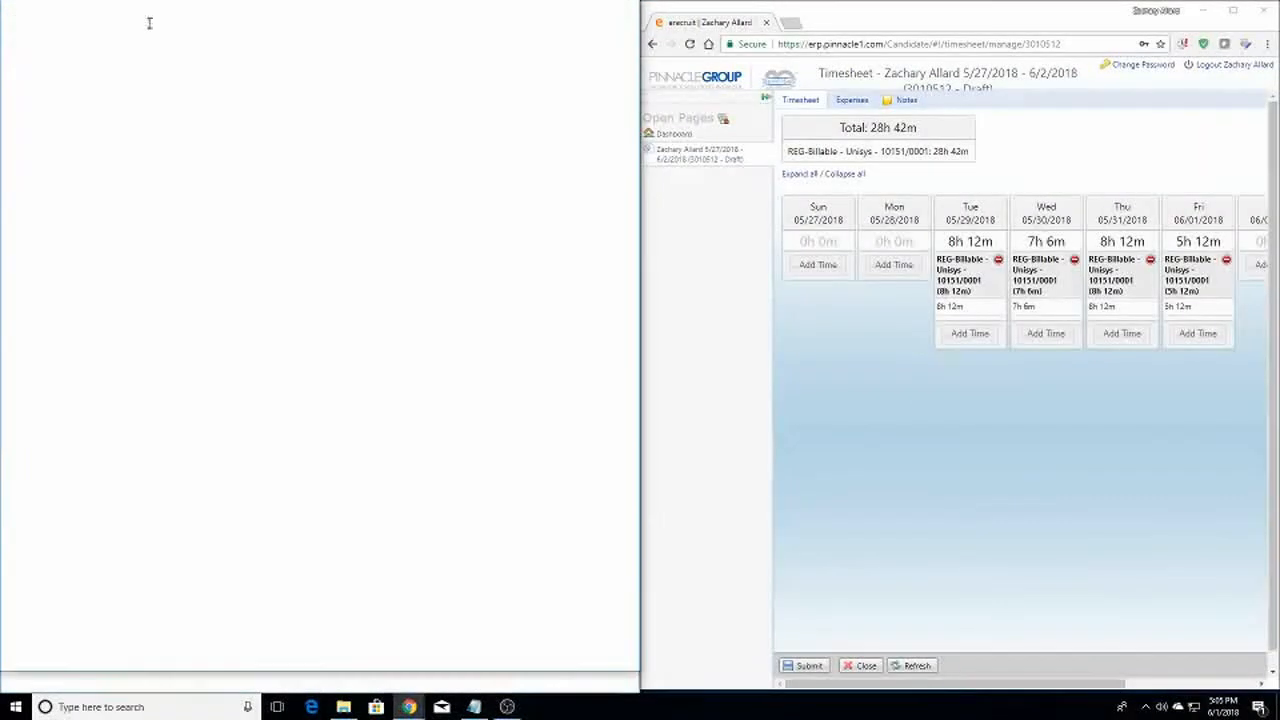
scroll(346, 263, "up", 3)
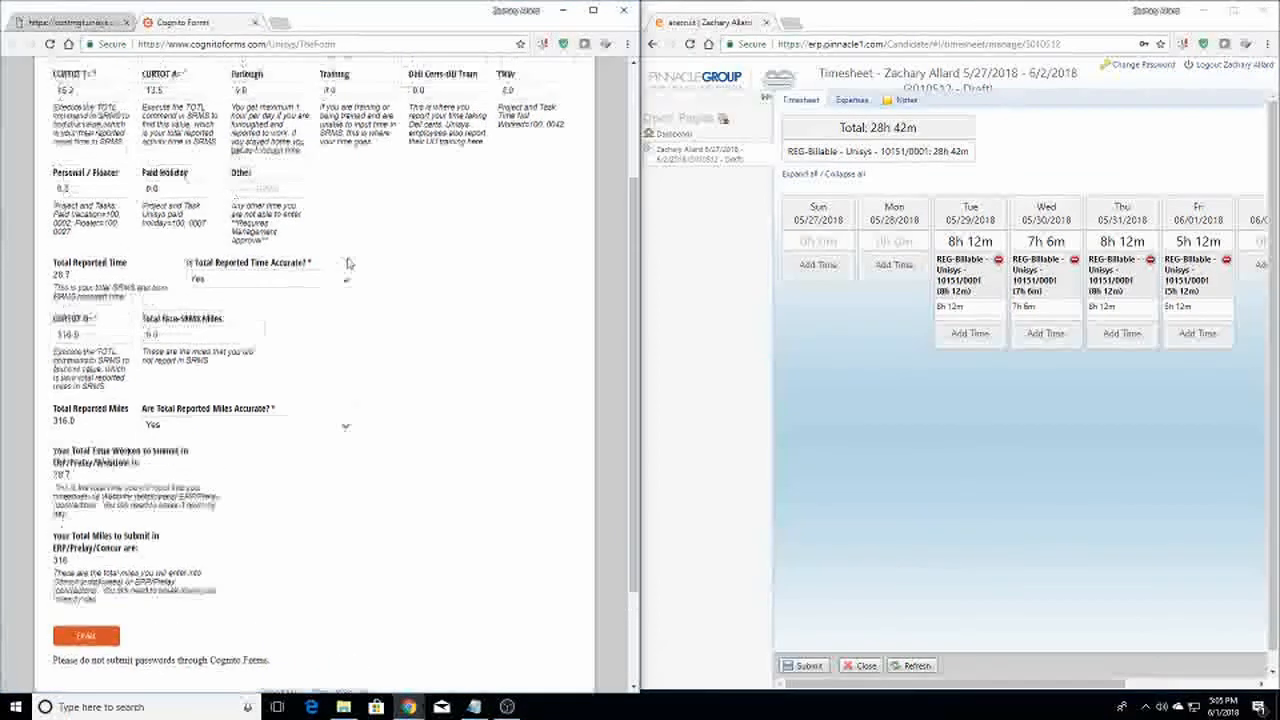
scroll(343, 265, "down", 5)
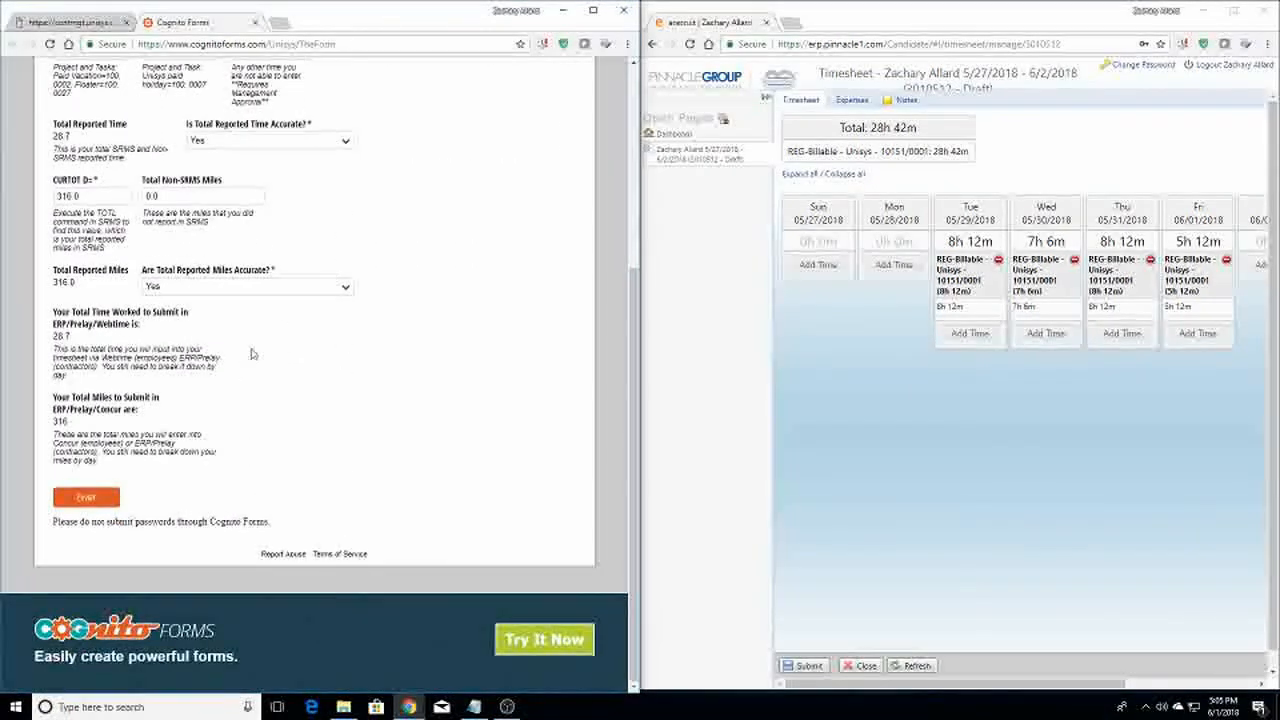
scroll(466, 230, "up", 3)
scroll(466, 230, "up", 1)
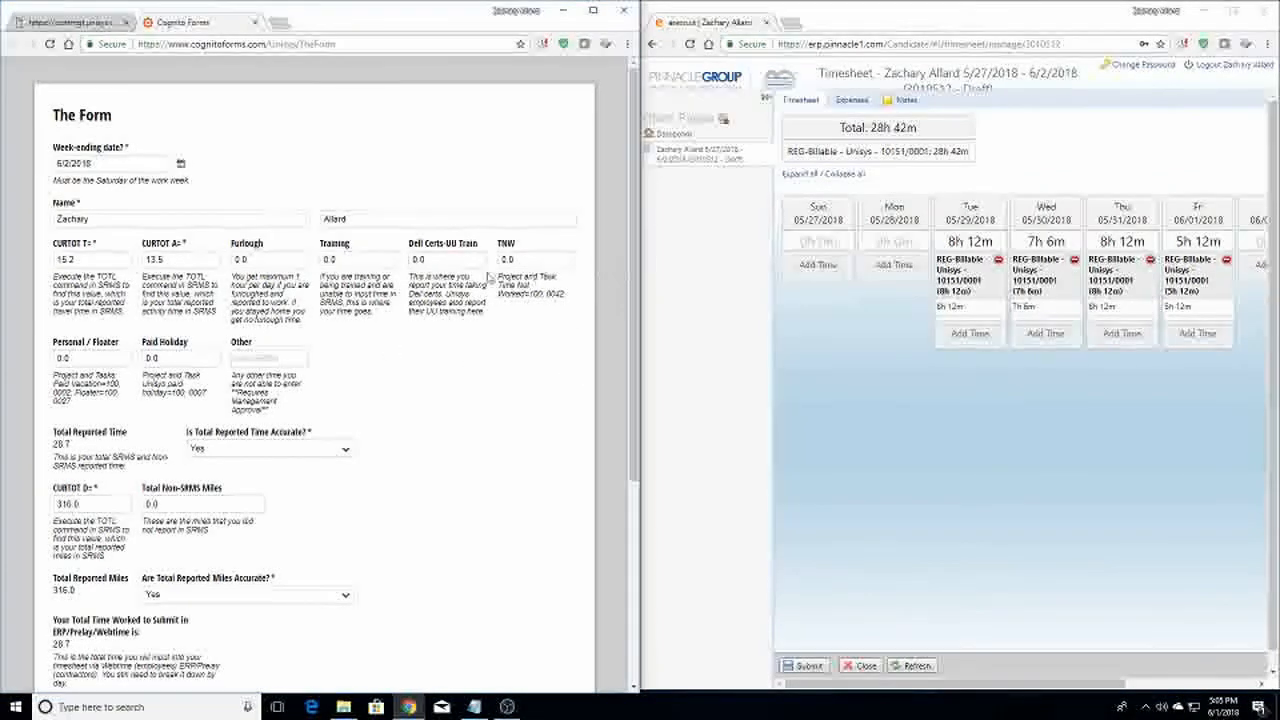
scroll(322, 325, "down", 3)
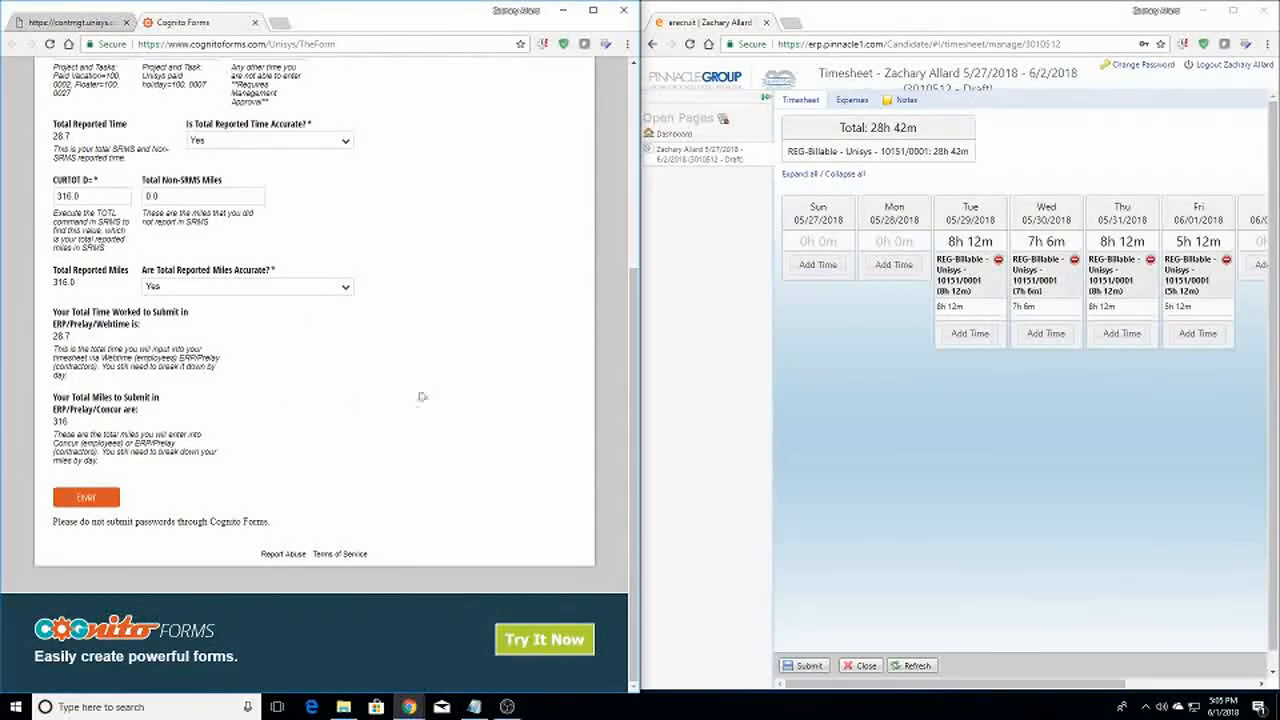
left_click_drag(635, 342, 643, 142)
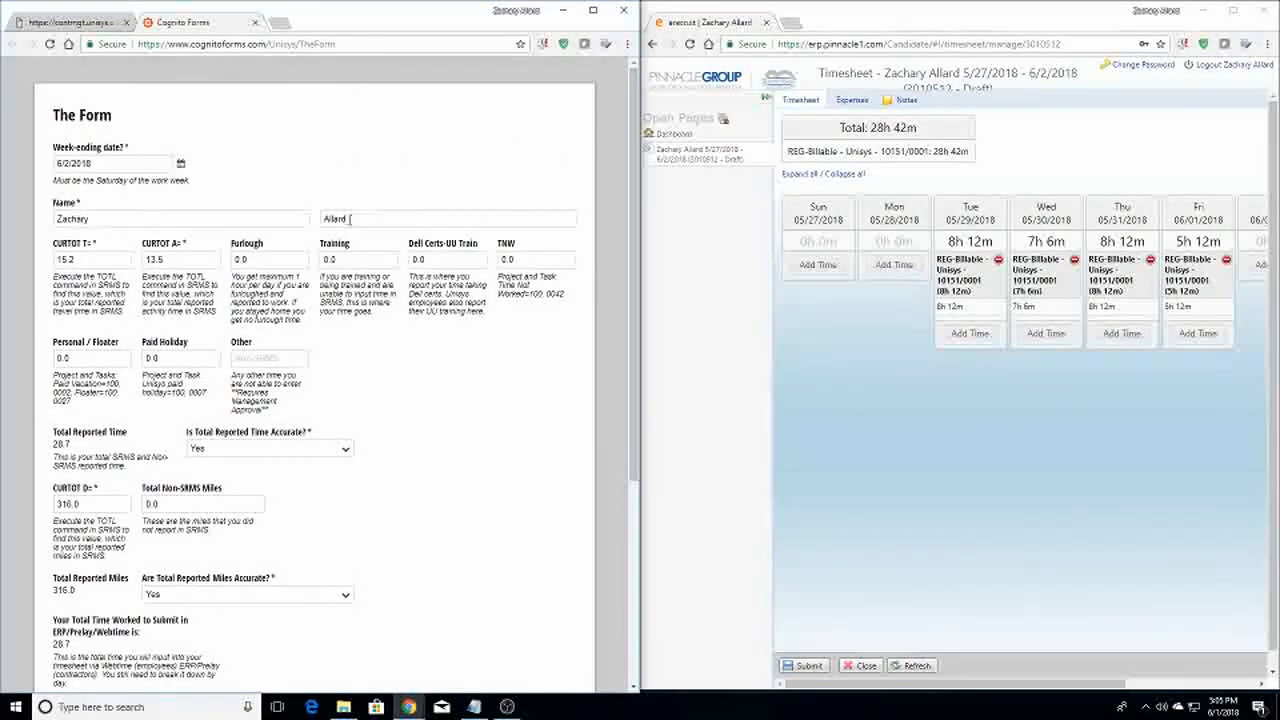
scroll(363, 434, "down", 3)
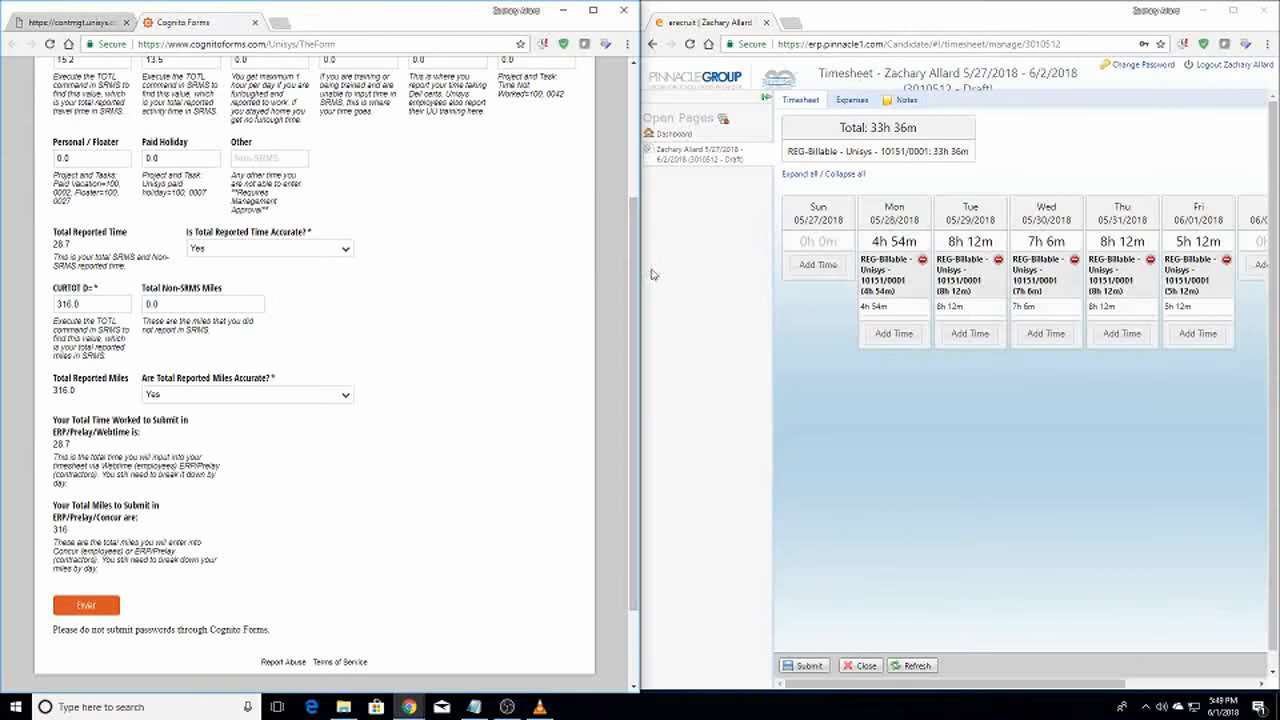
scroll(623, 133, "up", 5)
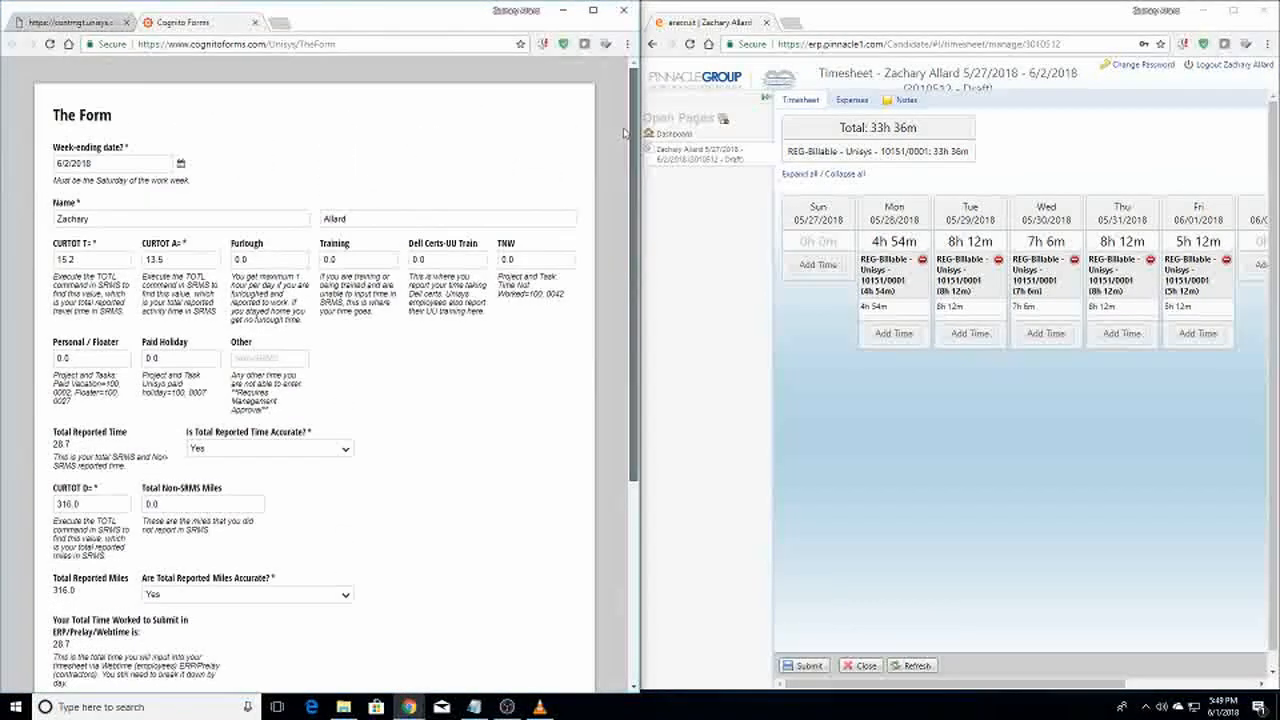